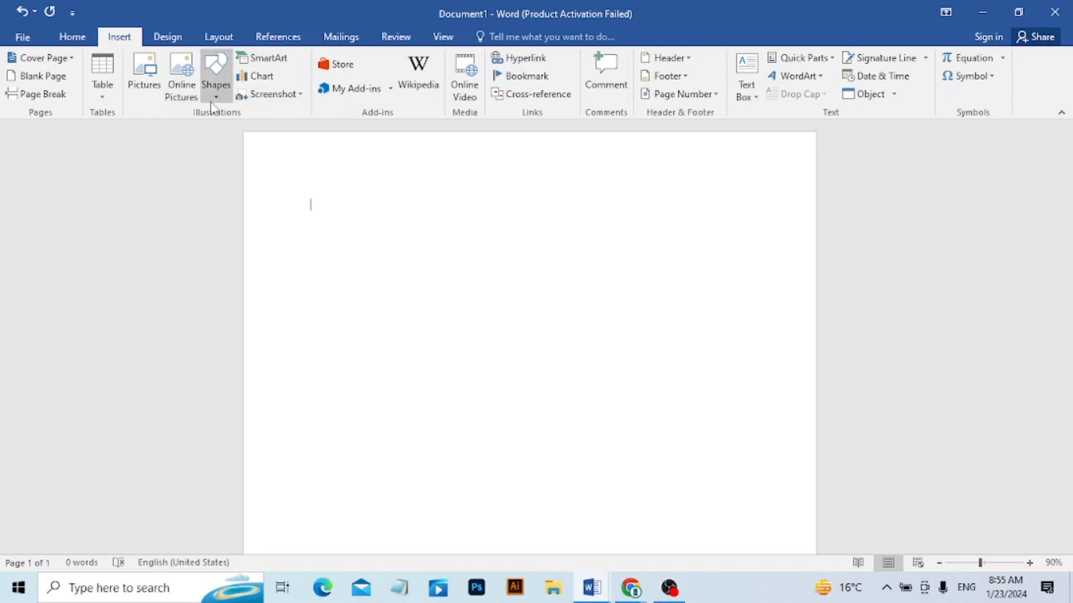
# Open the SmartArt graphic chooser and look through the layouts in its categories, including List, Cycle, Matrix, Picture, Office.com and Hierarchy.
pyautogui.click(249, 60)
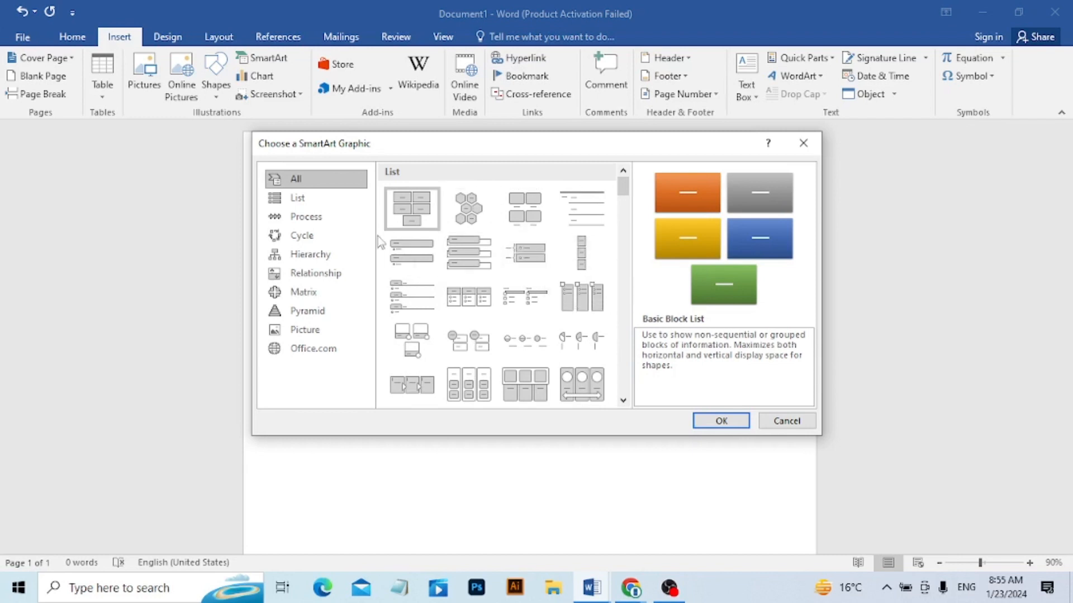
pyautogui.click(288, 200)
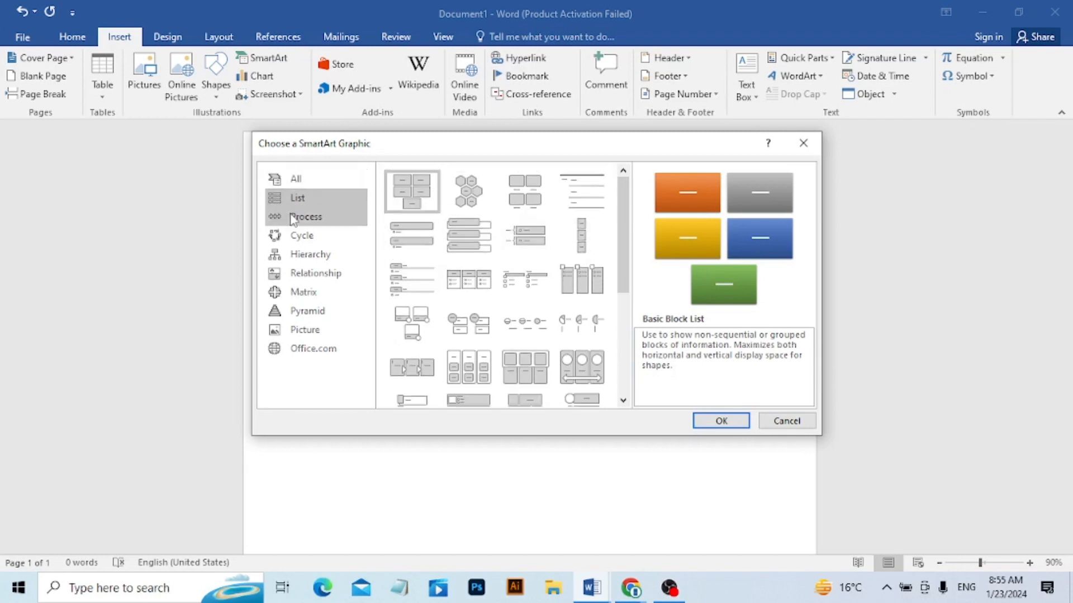
pyautogui.click(294, 219)
pyautogui.click(307, 237)
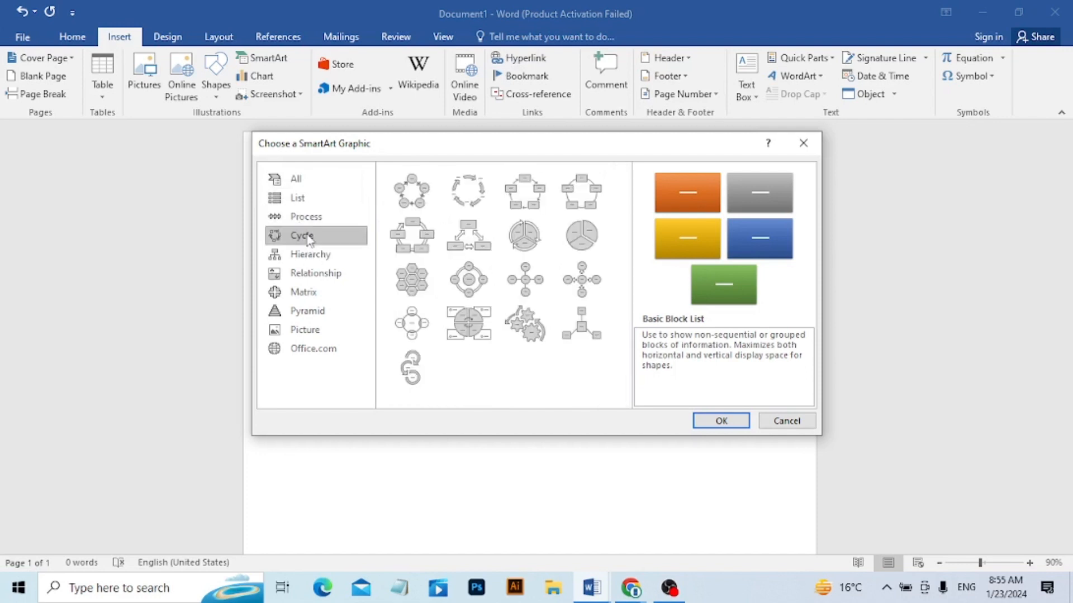
pyautogui.click(313, 274)
pyautogui.click(316, 293)
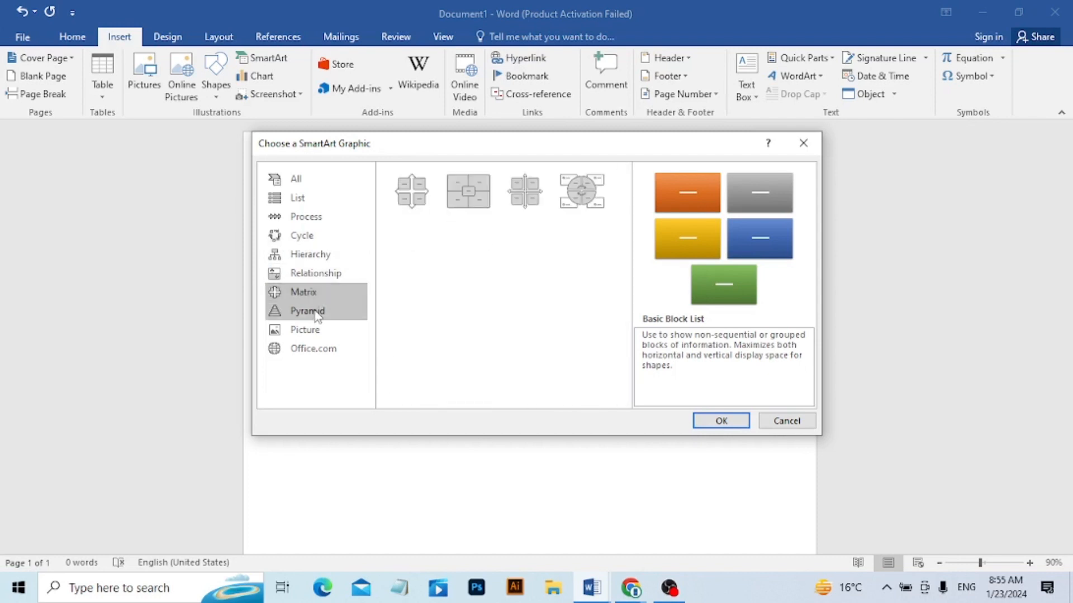
pyautogui.click(316, 311)
pyautogui.click(319, 330)
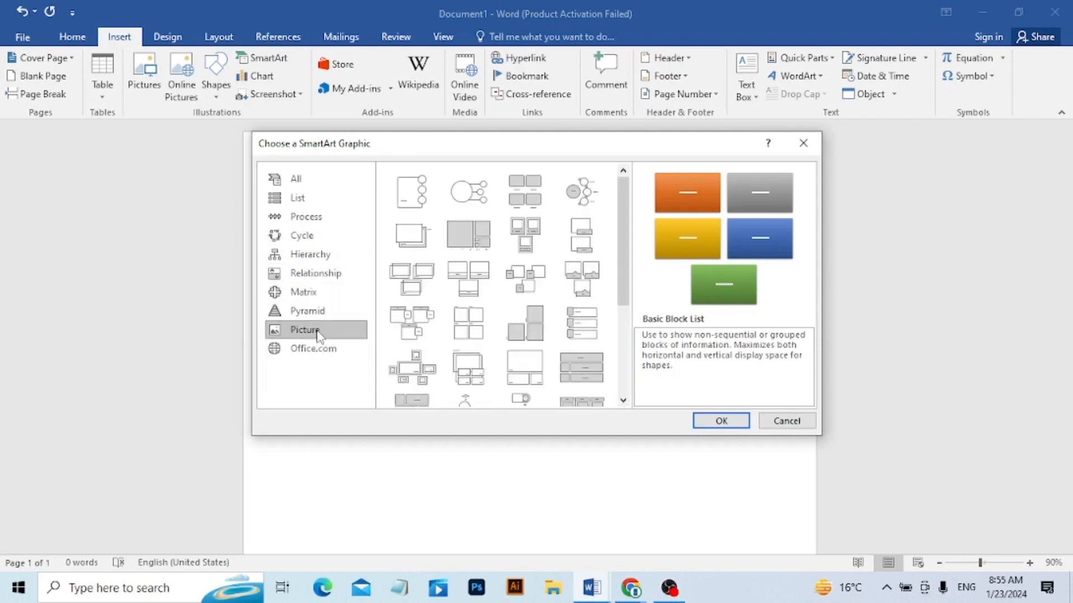
pyautogui.click(321, 349)
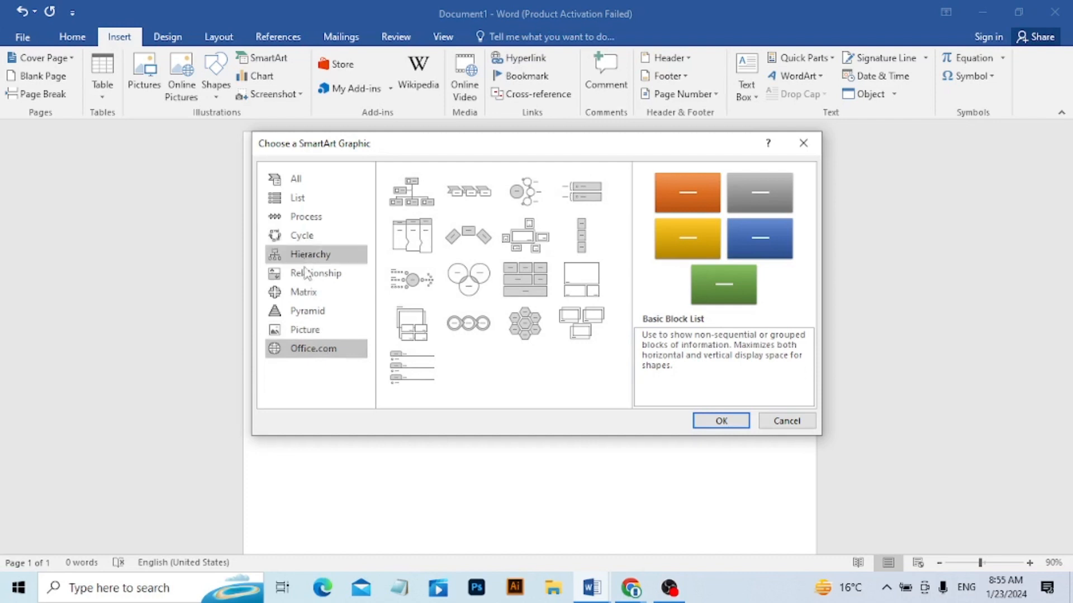
pyautogui.click(306, 293)
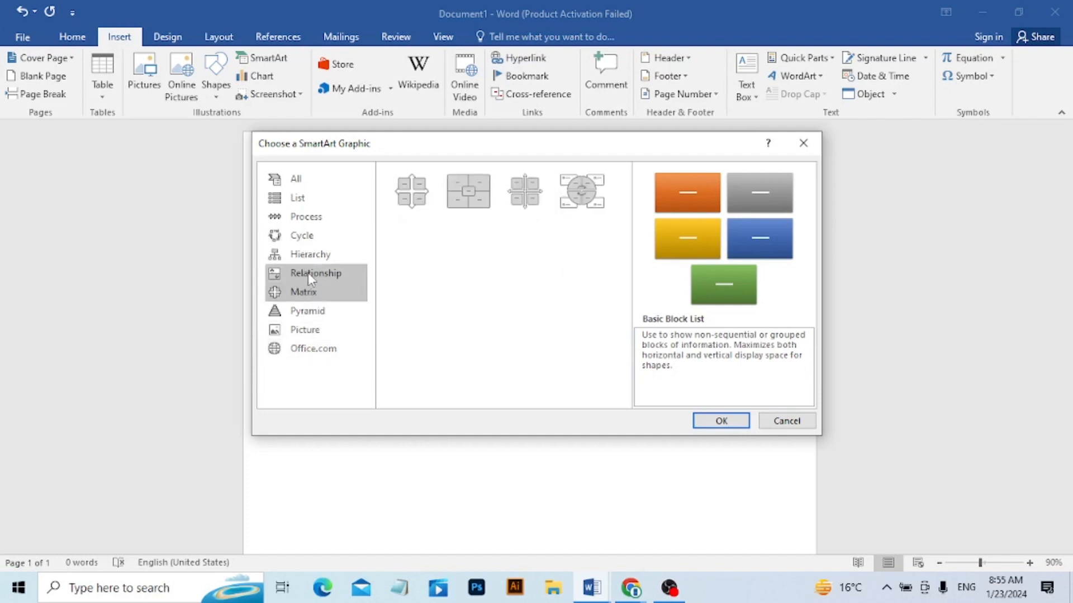
pyautogui.click(311, 274)
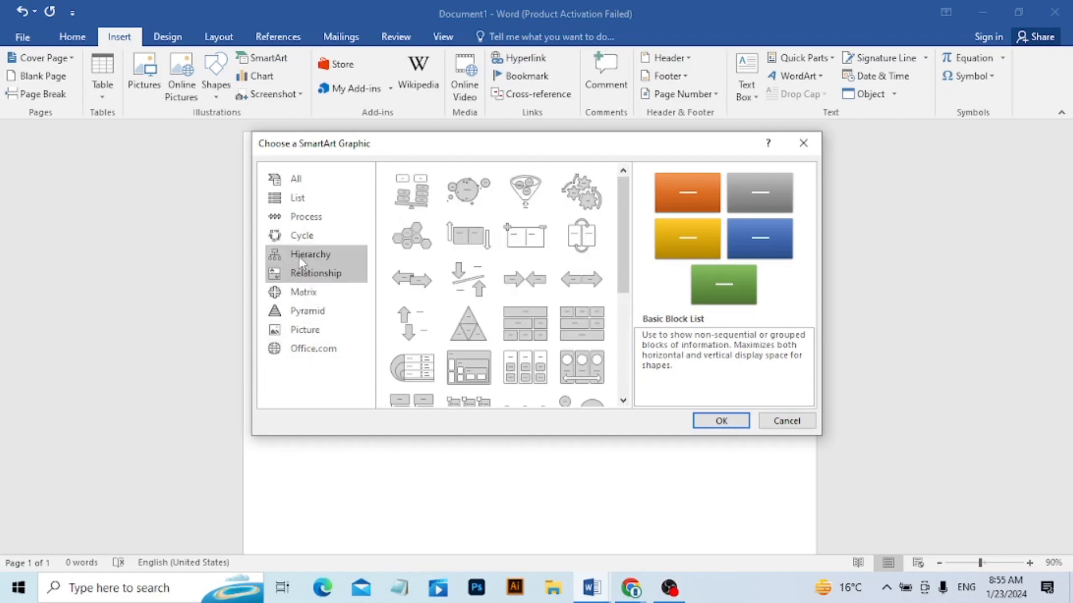
pyautogui.click(301, 262)
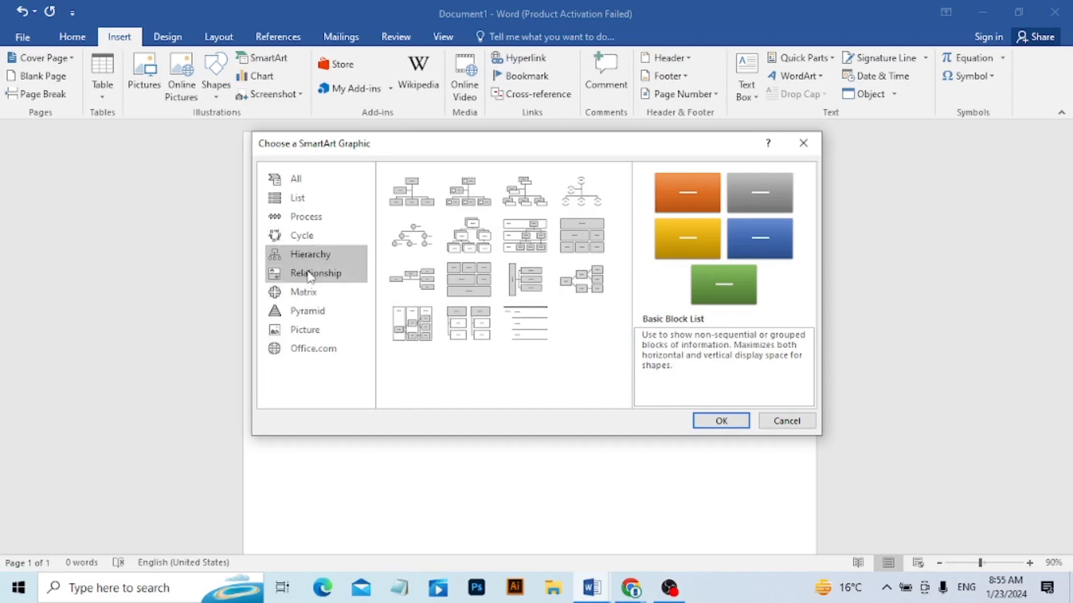
# Insert a Diverging Radial SmartArt graphic from the Relationship category into the blank document.
pyautogui.click(307, 275)
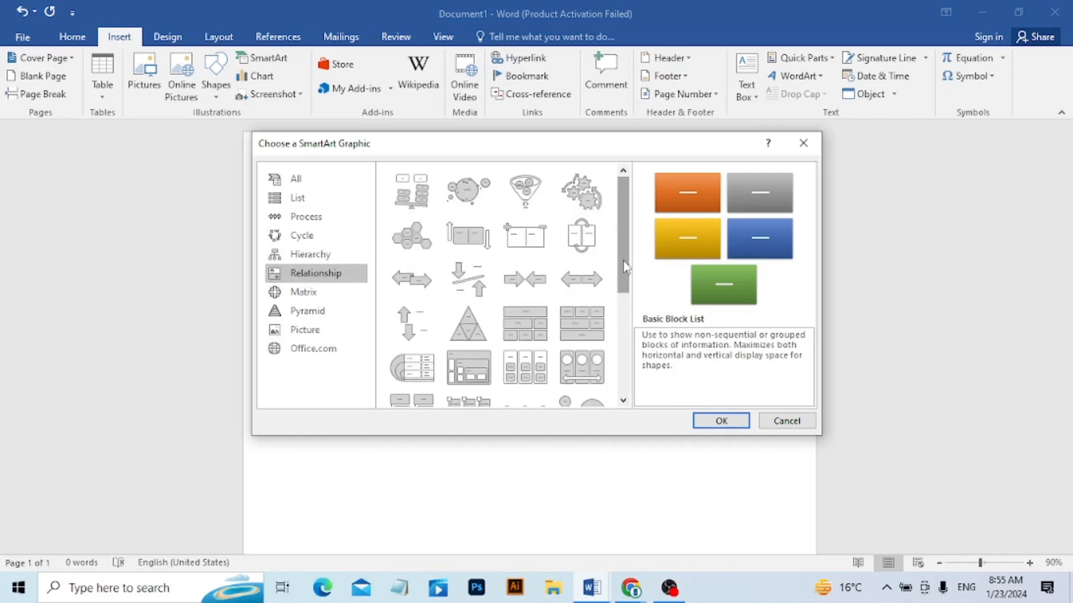
pyautogui.moveTo(625, 267); pyautogui.dragTo(620, 337)
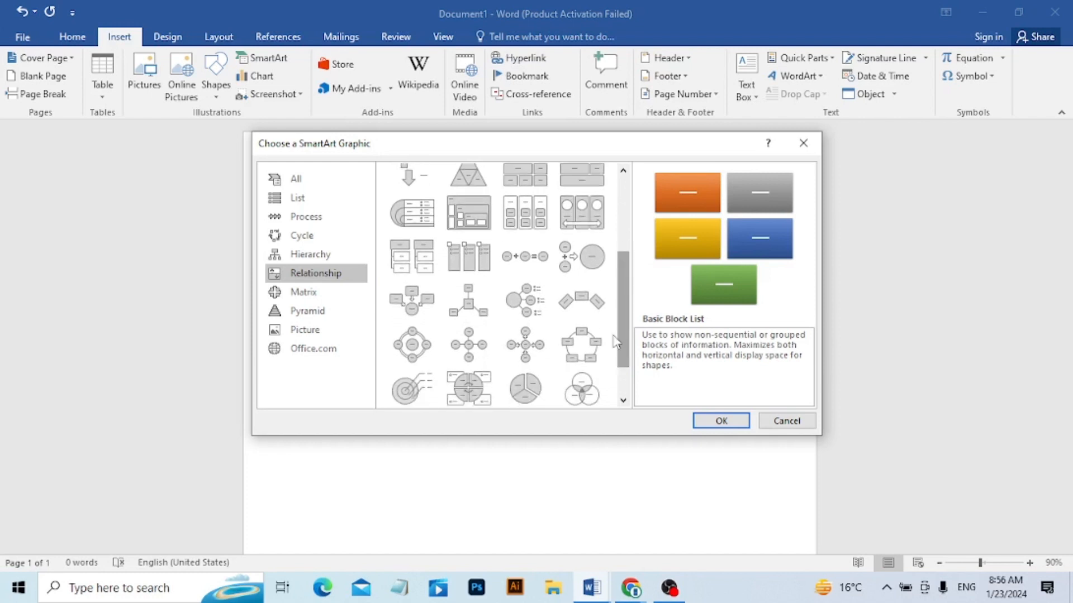
pyautogui.click(524, 352)
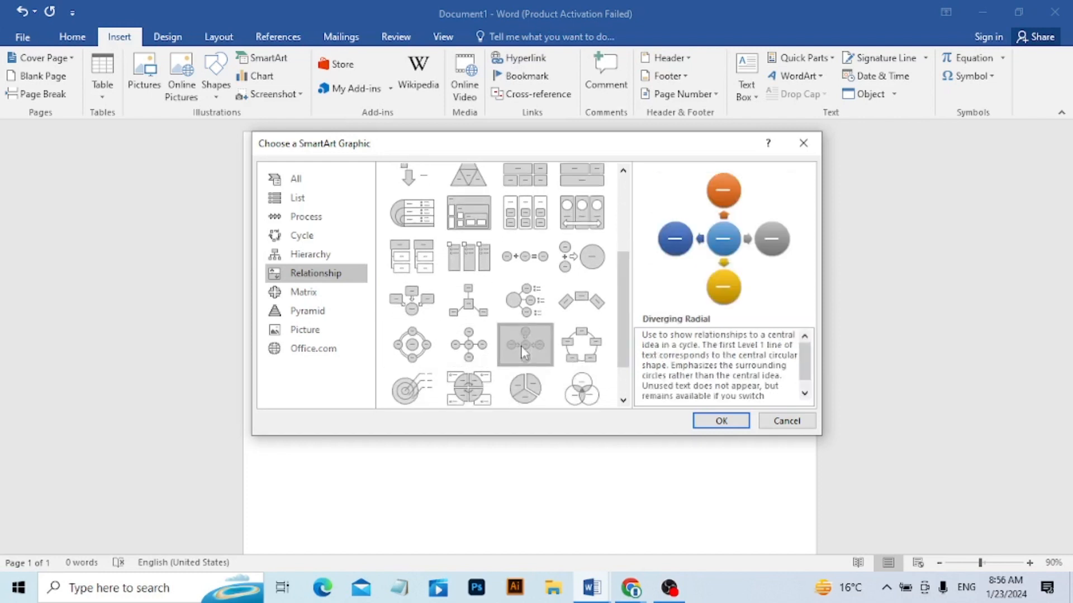
pyautogui.click(719, 423)
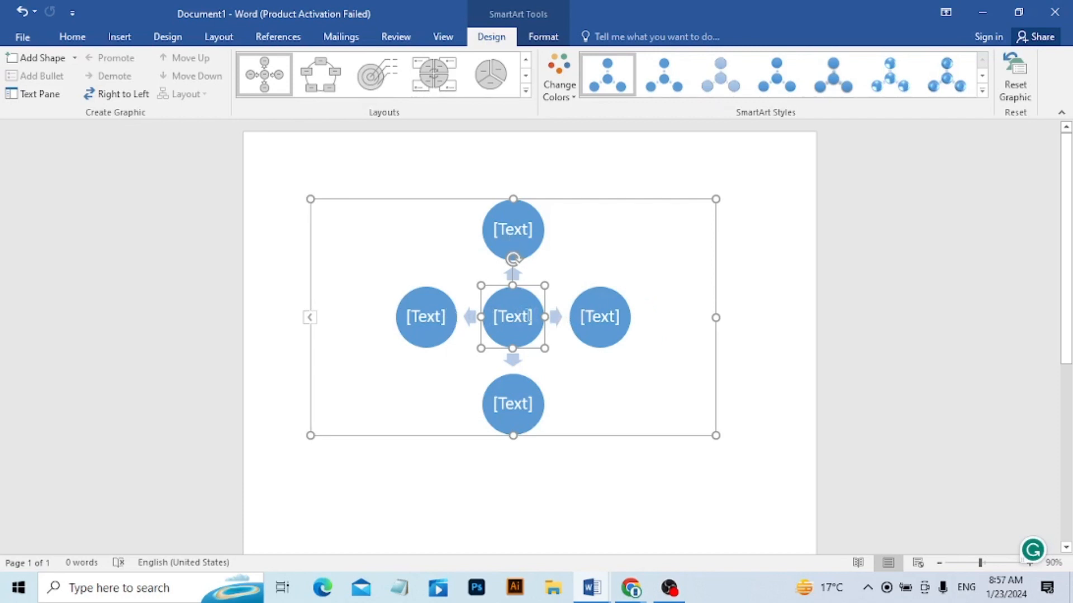
# Show the SmartArt graphic's text list and label the central circle "Office Managment".
pyautogui.click(527, 316)
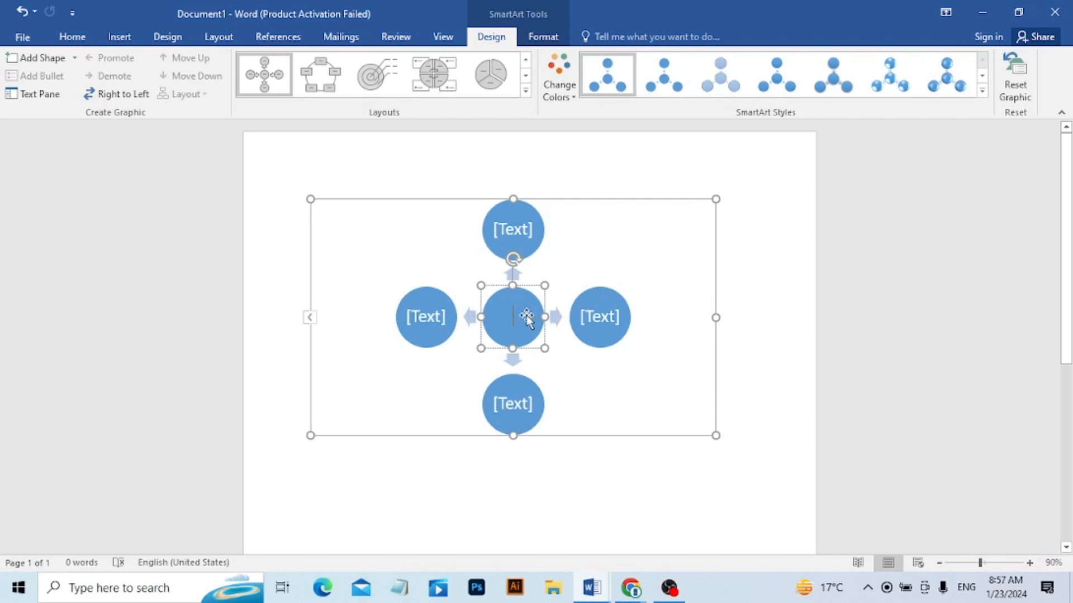
pyautogui.click(311, 318)
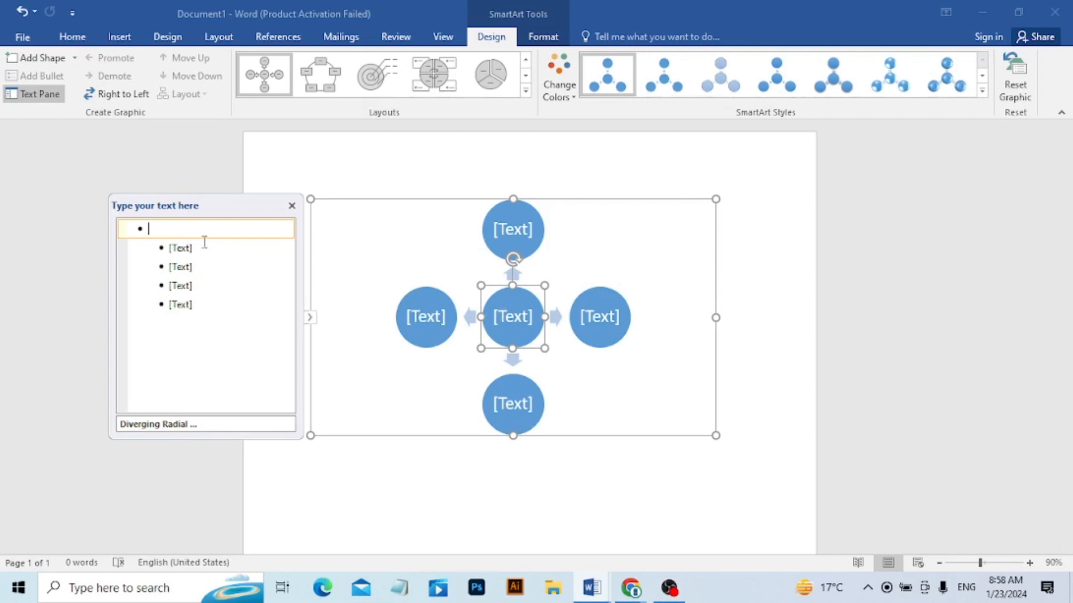
pyautogui.write('Off')
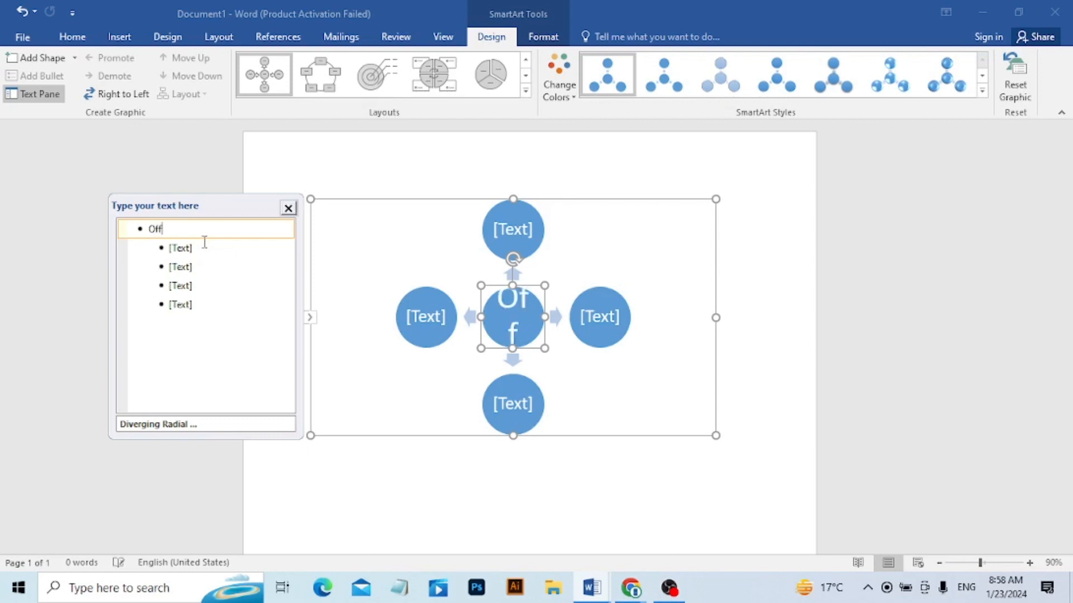
pyautogui.write('ice M')
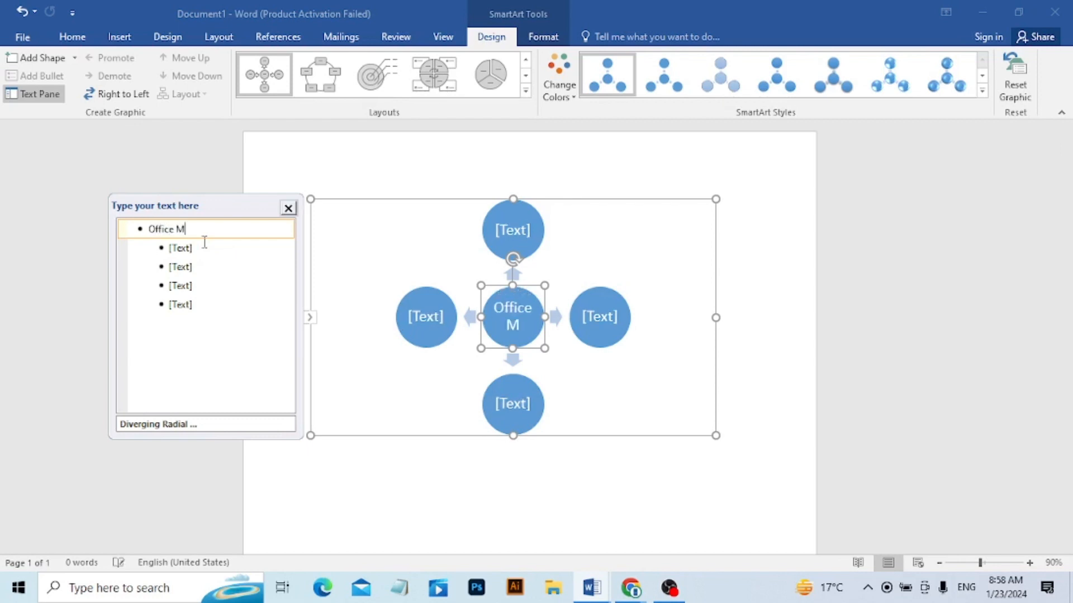
pyautogui.write('anagment')
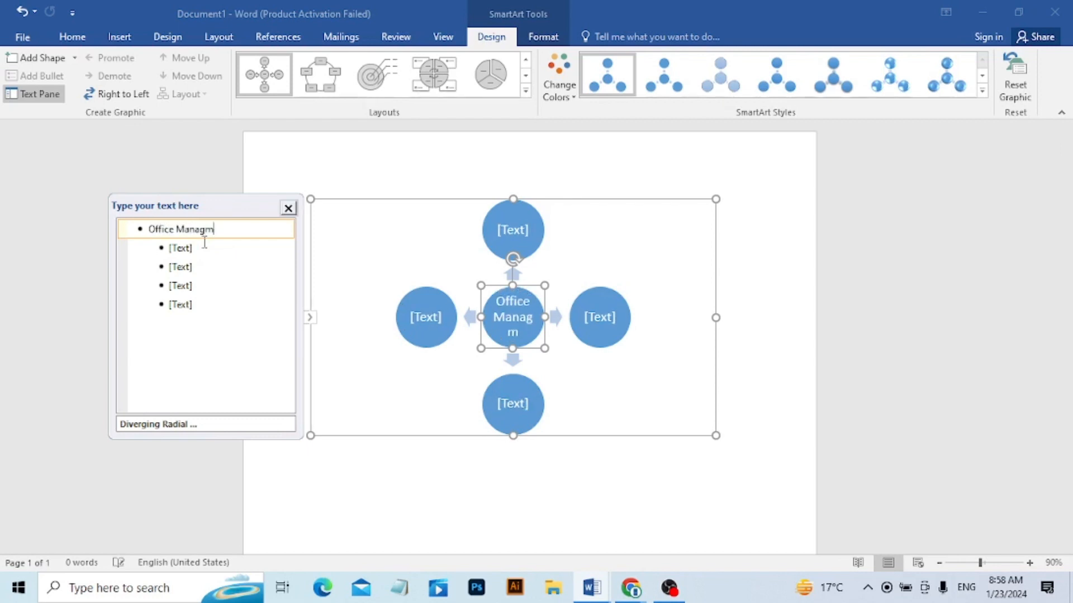
# Fill in the first two sub-bullets of the diagram with "Ms Word" and "Ms Excel".
pyautogui.click(230, 285)
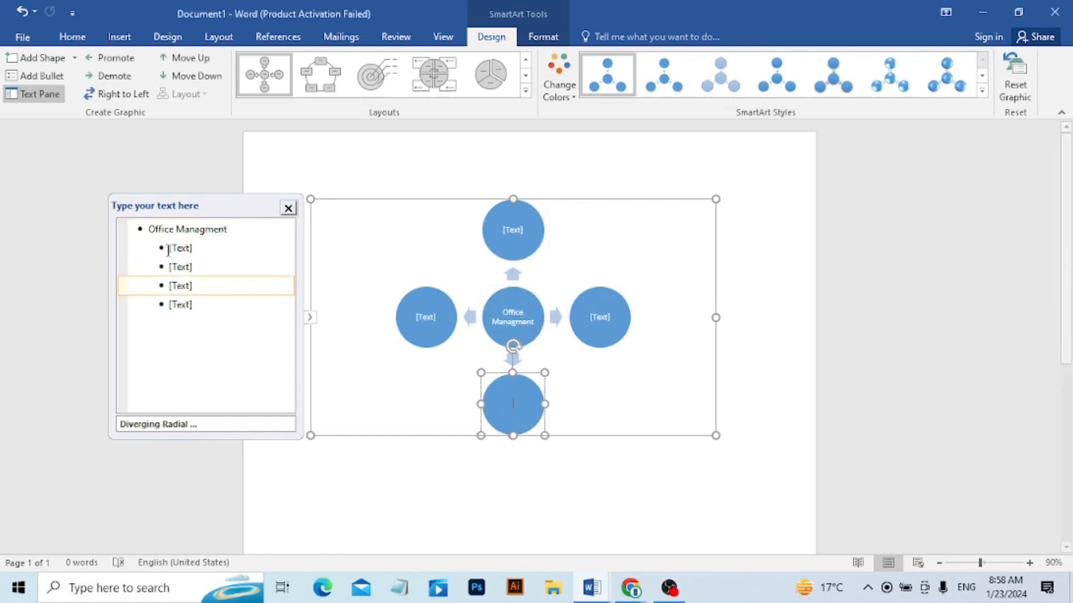
pyautogui.click(189, 247)
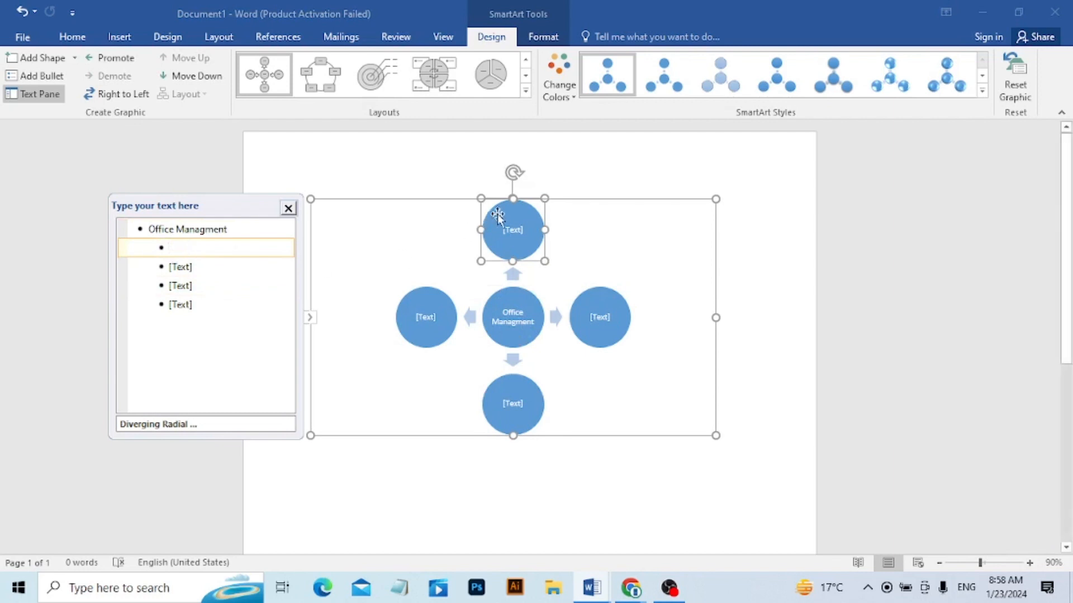
pyautogui.write('Ms Word')
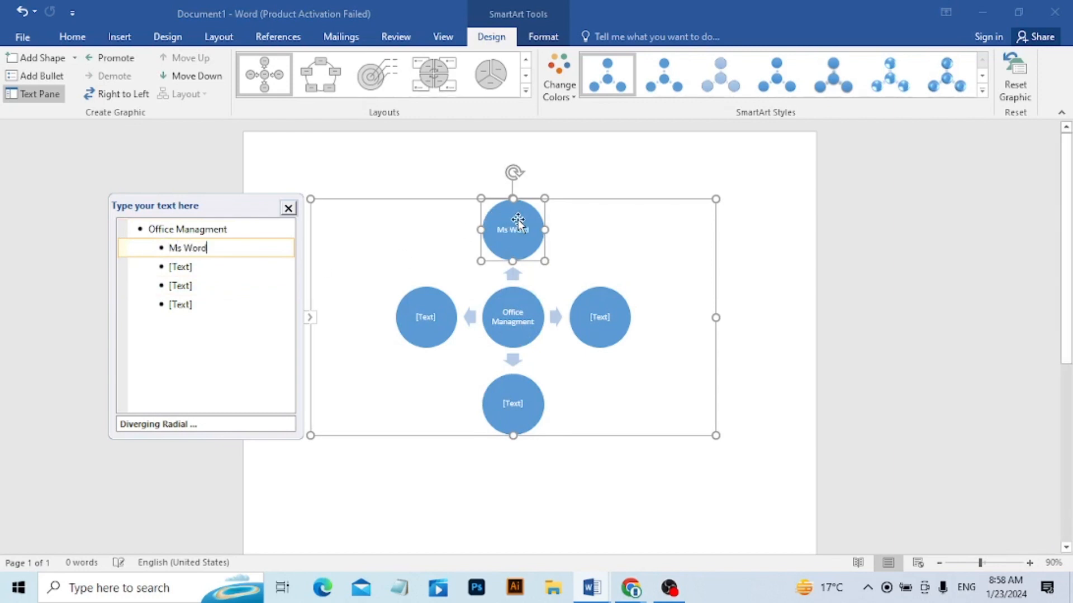
pyautogui.click(253, 273)
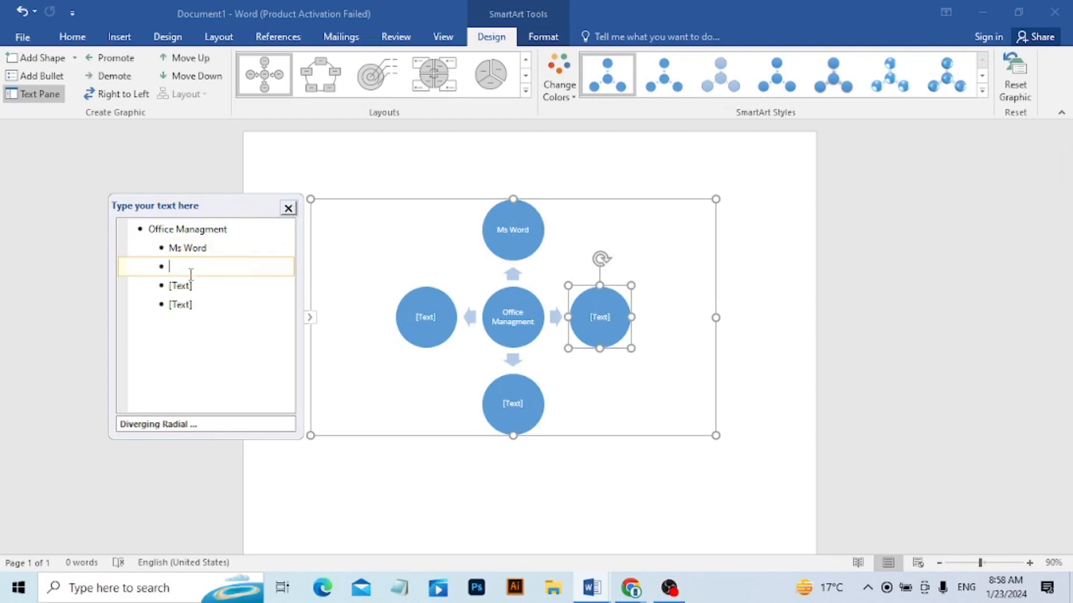
pyautogui.write('Ms Excel')
# Fill in the third and fourth sub-bullets of the diagram with "Ms Power Point" and "Internet".
pyautogui.click(184, 291)
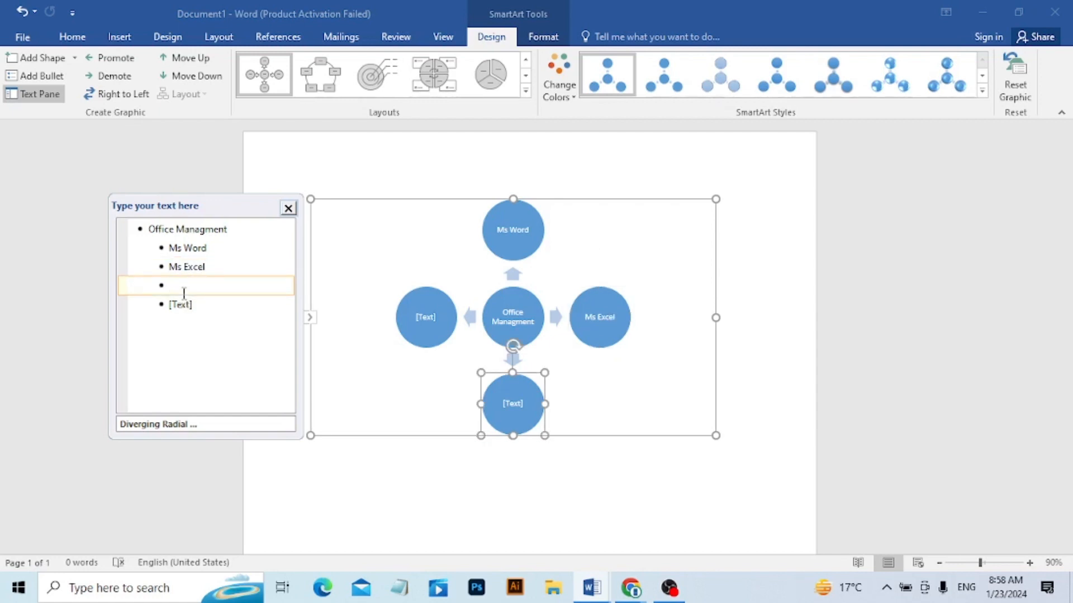
pyautogui.write('Ms Power Point')
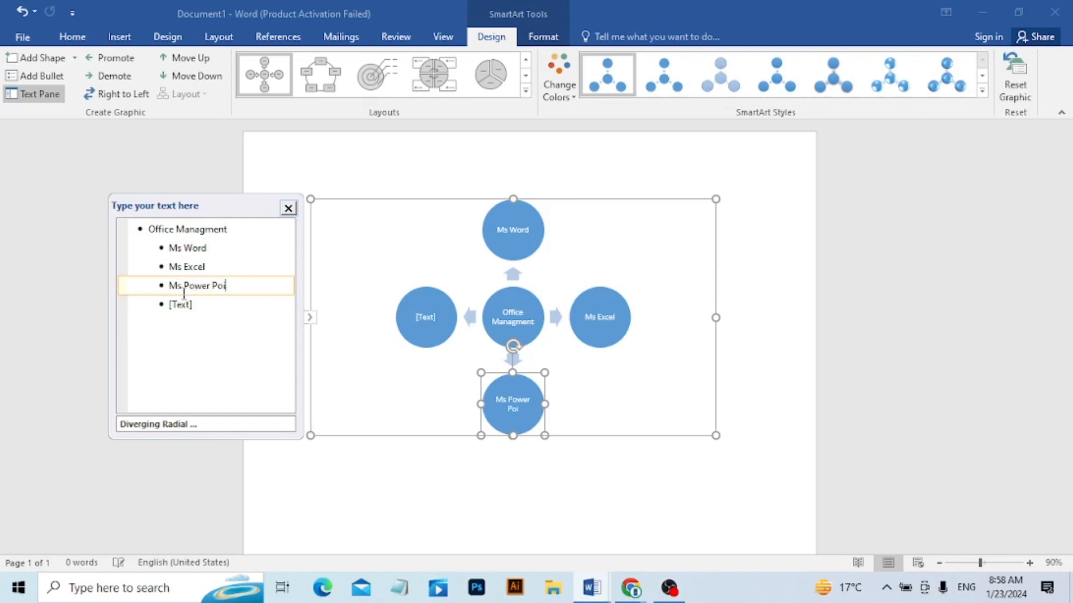
pyautogui.click(205, 310)
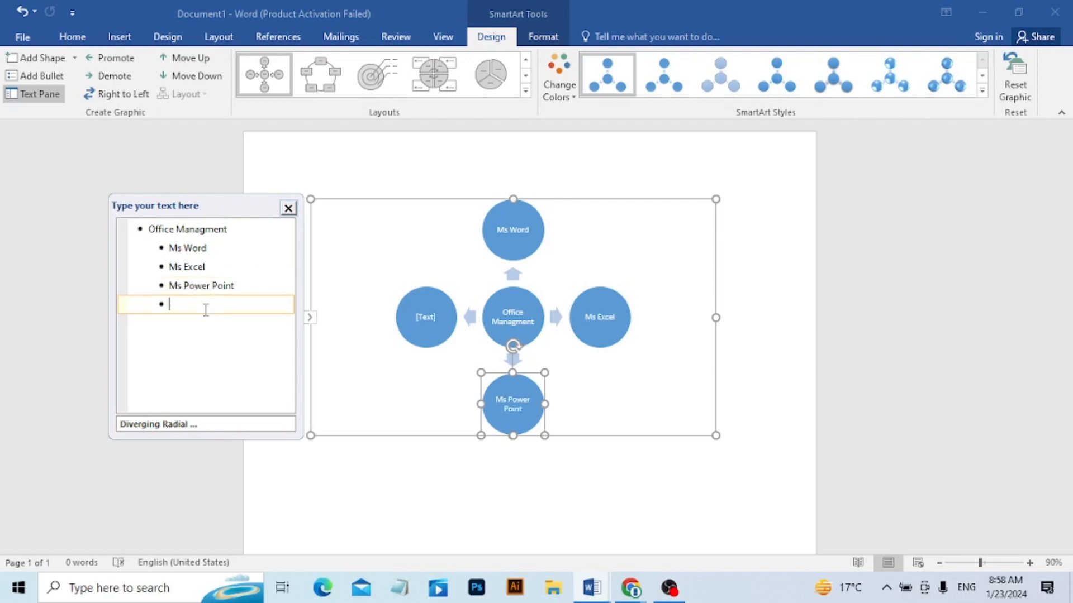
pyautogui.write('Int')
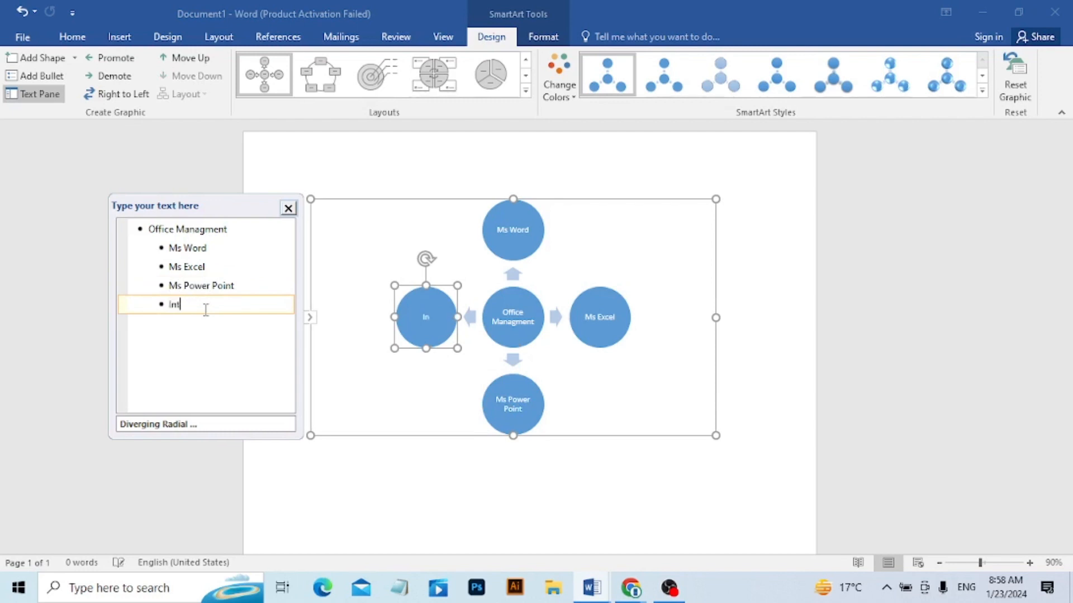
pyautogui.write('ernet')
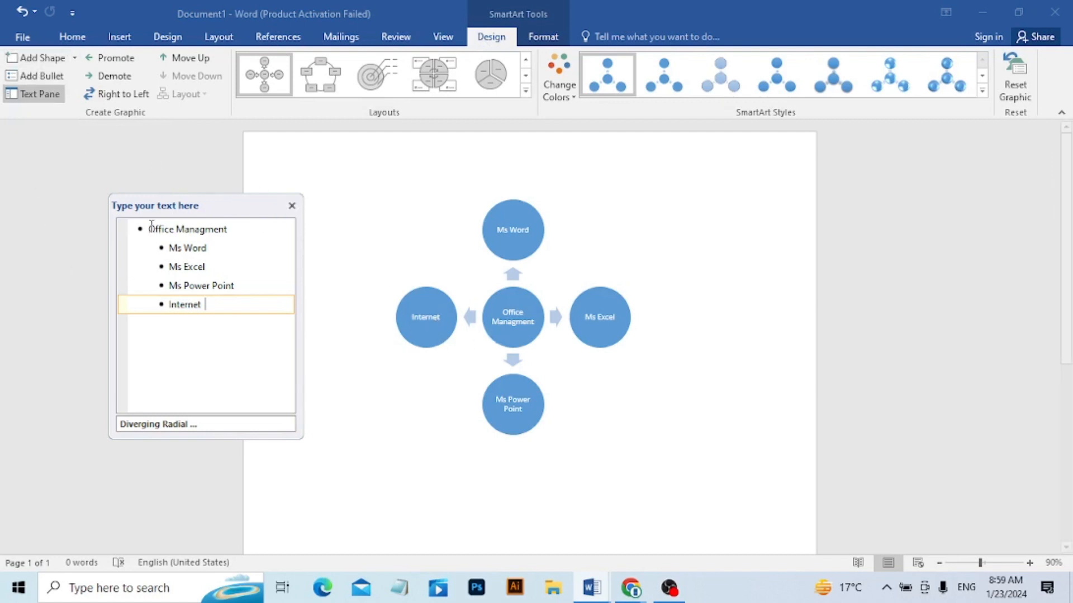
# Add a long series of empty sub-bullets below "Internet" to create extra outer circles.
pyautogui.press('Return')
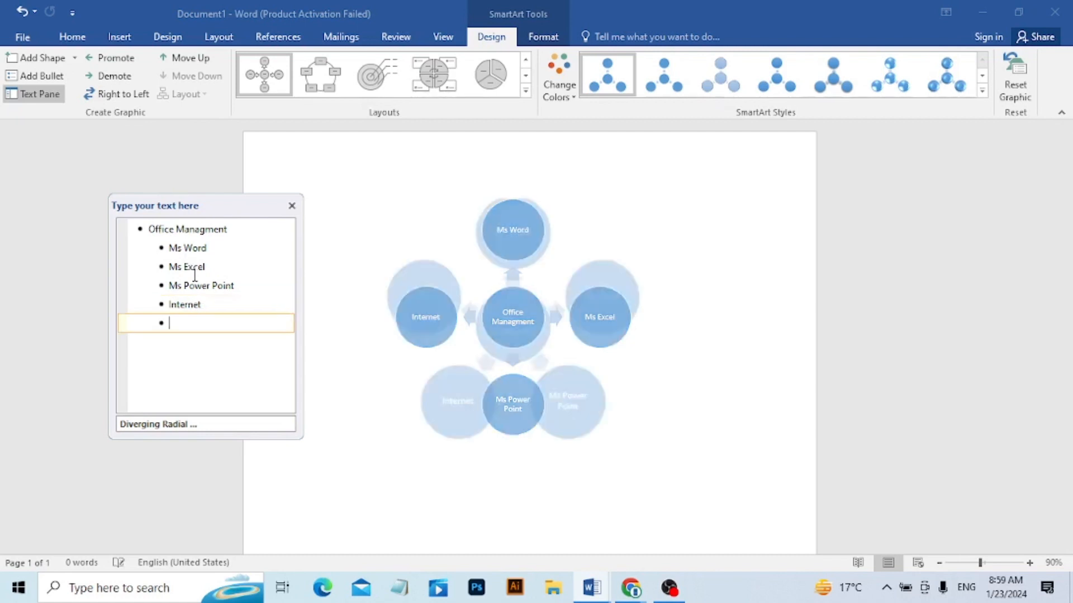
pyautogui.press('Return')
pyautogui.press('Return')
pyautogui.press('Return')
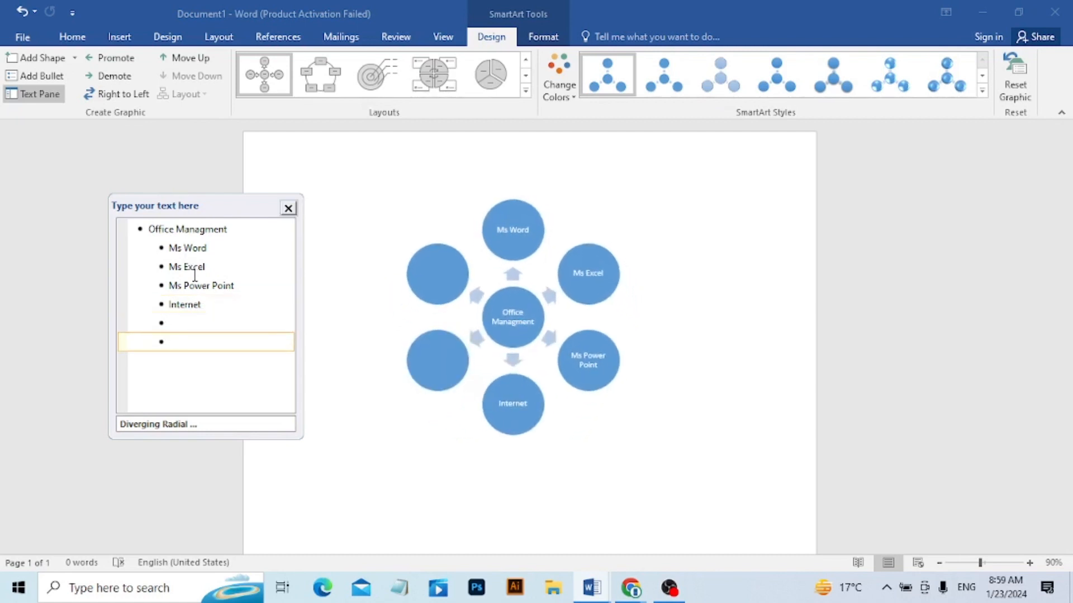
pyautogui.press('Return')
pyautogui.press('Return')
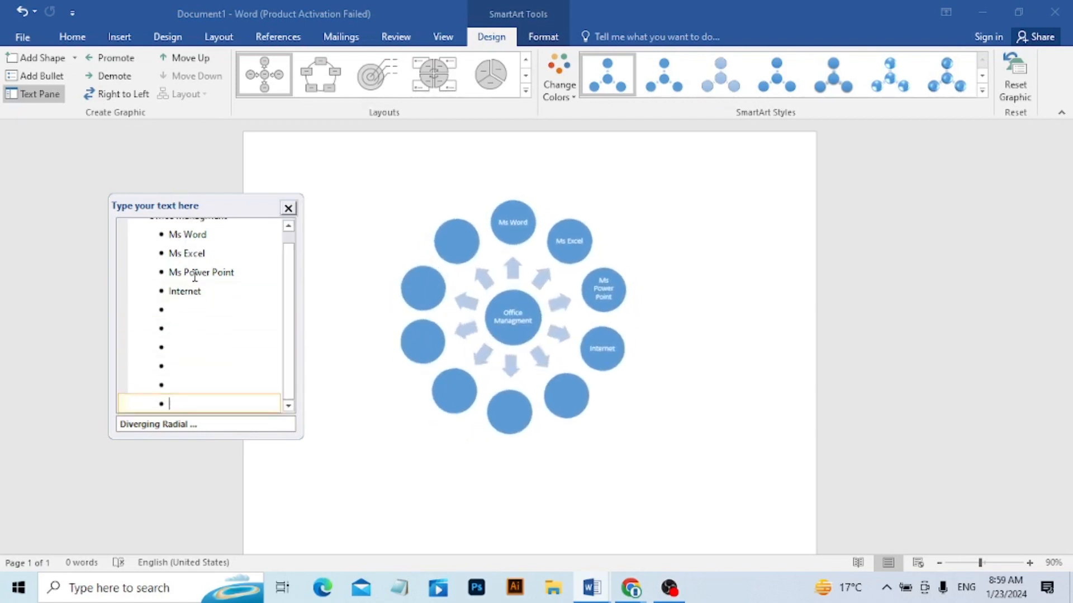
pyautogui.press('Return')
pyautogui.press('Return')
pyautogui.press('Return')
pyautogui.press('Return')
pyautogui.press('Return')
pyautogui.press('Return')
pyautogui.press('Return')
pyautogui.press('Return')
pyautogui.press('Return')
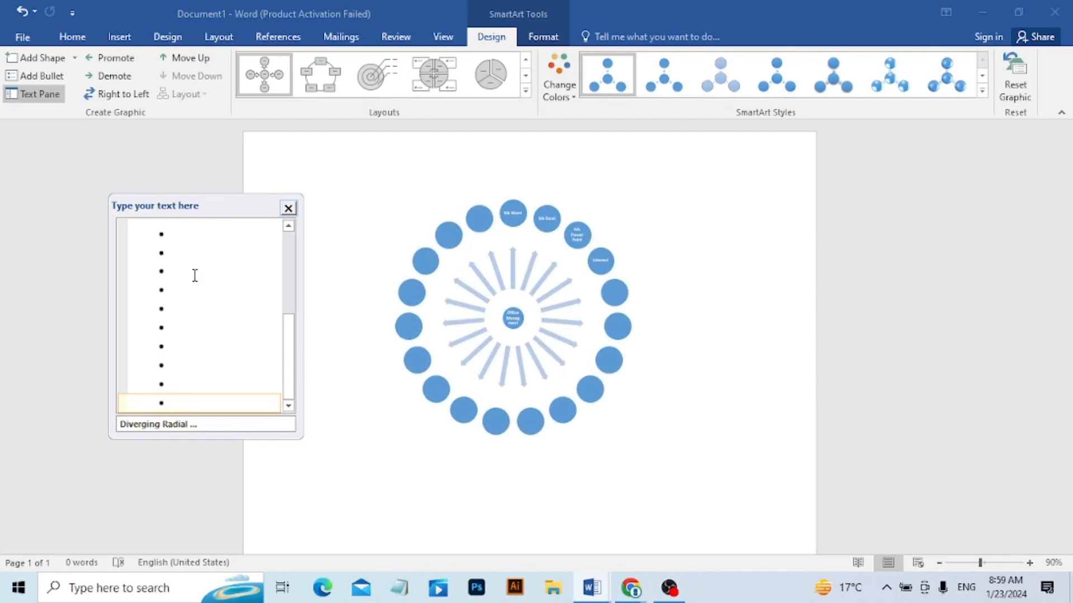
# Undo all the empty sub-bullets added below "Internet".
pyautogui.hotkey('ctrl', 'z')
pyautogui.hotkey('ctrl', 'z')
pyautogui.hotkey('ctrl', 'z')
pyautogui.hotkey('ctrl', 'z')
pyautogui.hotkey('ctrl', 'z')
pyautogui.hotkey('ctrl', 'z')
pyautogui.hotkey('ctrl', 'z')
pyautogui.hotkey('ctrl', 'z')
pyautogui.hotkey('ctrl', 'z')
pyautogui.hotkey('ctrl', 'z')
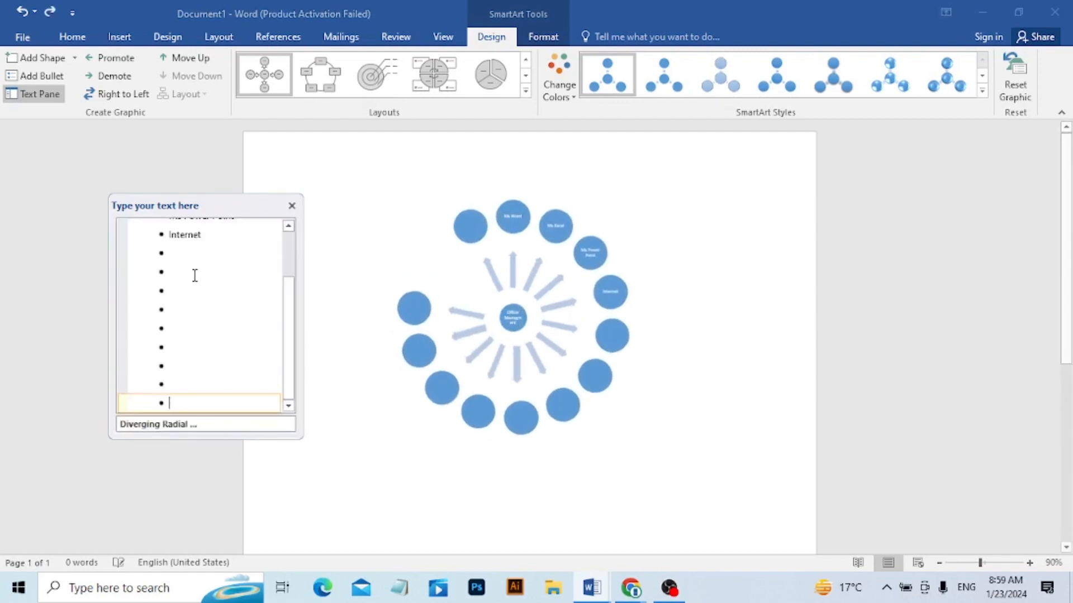
pyautogui.hotkey('ctrl', 'z')
pyautogui.hotkey('ctrl', 'z')
pyautogui.hotkey('ctrl', 'z')
pyautogui.hotkey('ctrl', 'z')
pyautogui.hotkey('ctrl', 'z')
pyautogui.hotkey('ctrl', 'z')
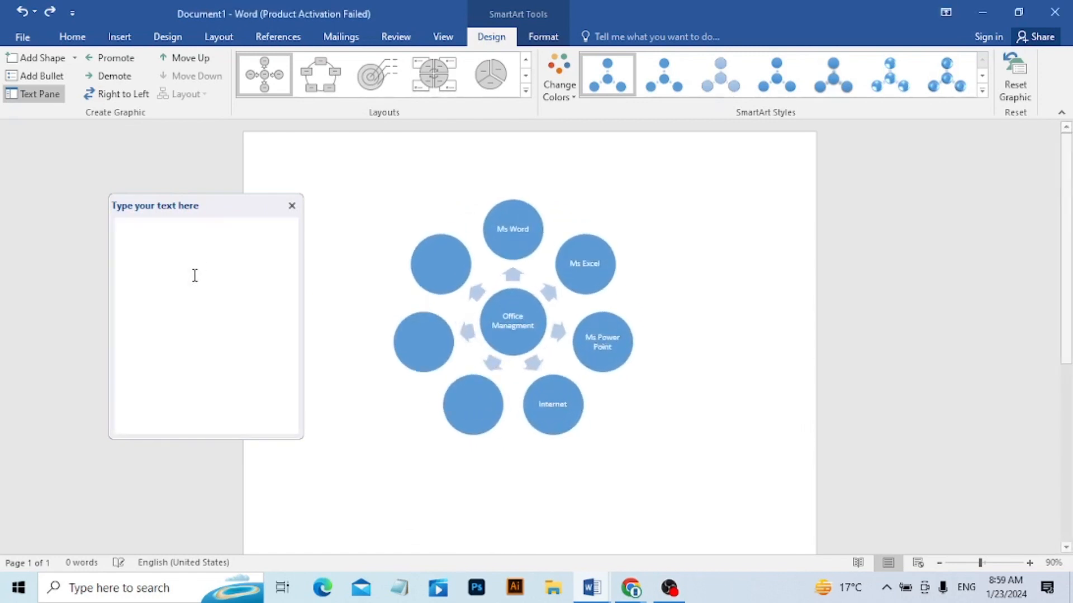
pyautogui.hotkey('ctrl', 'z')
pyautogui.hotkey('ctrl', 'z')
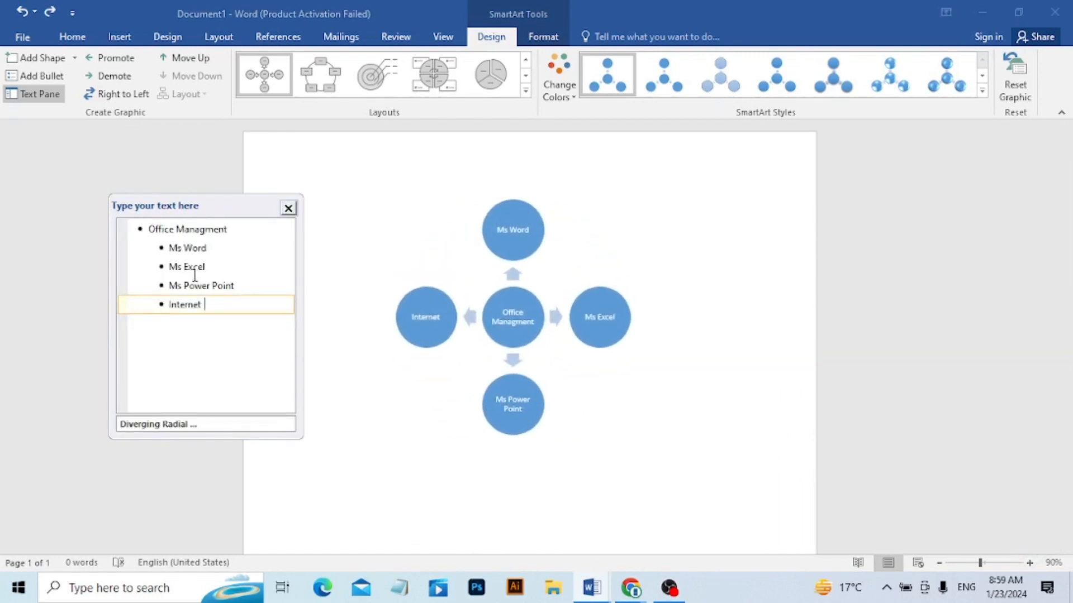
# Add one empty sub-bullet below "Internet" in the diagram's text list, and undo it.
pyautogui.press('Return')
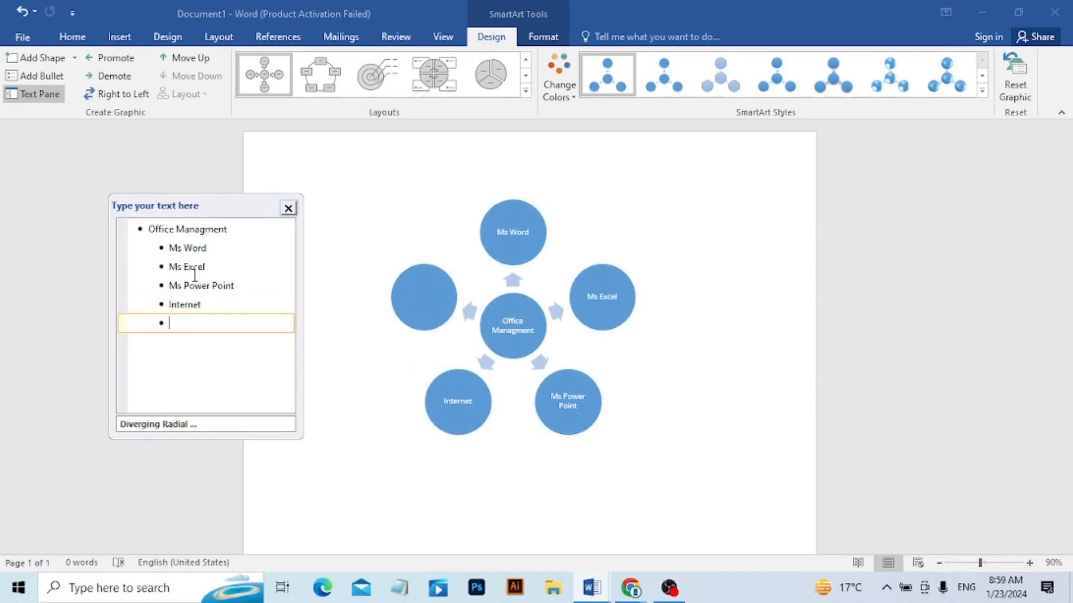
pyautogui.hotkey('ctrl', 'z')
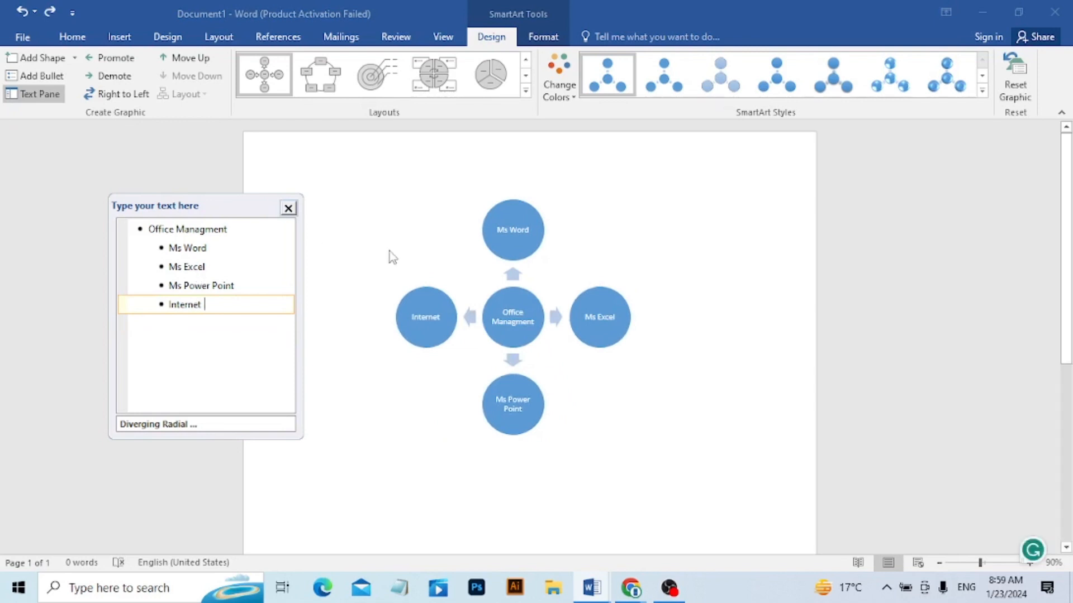
# Add two empty outer circles after the Internet circle with Add Shape, and undo both additions.
pyautogui.click(54, 60)
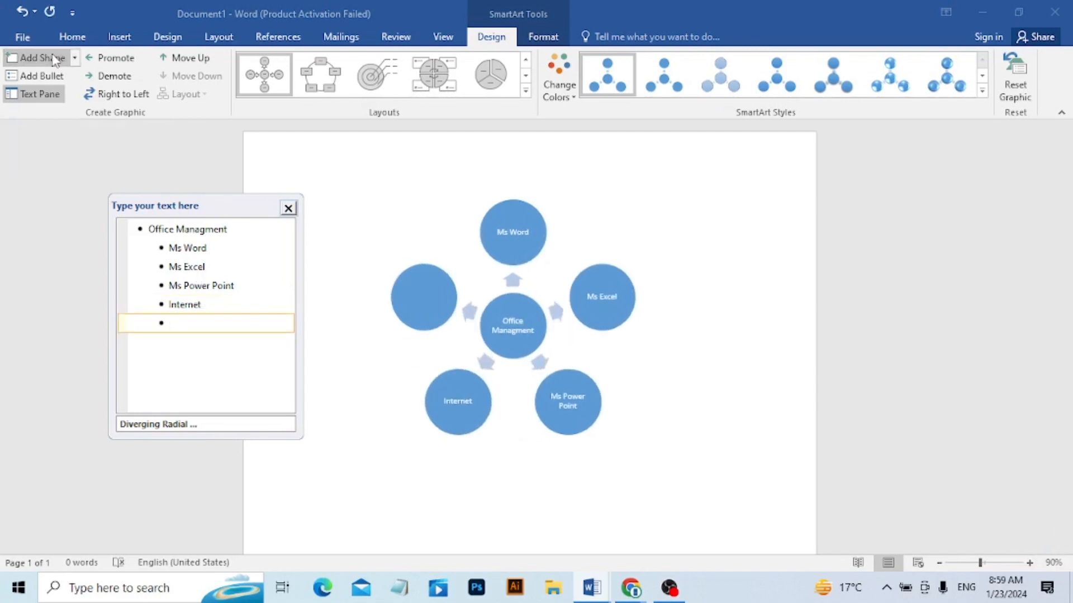
pyautogui.click(54, 59)
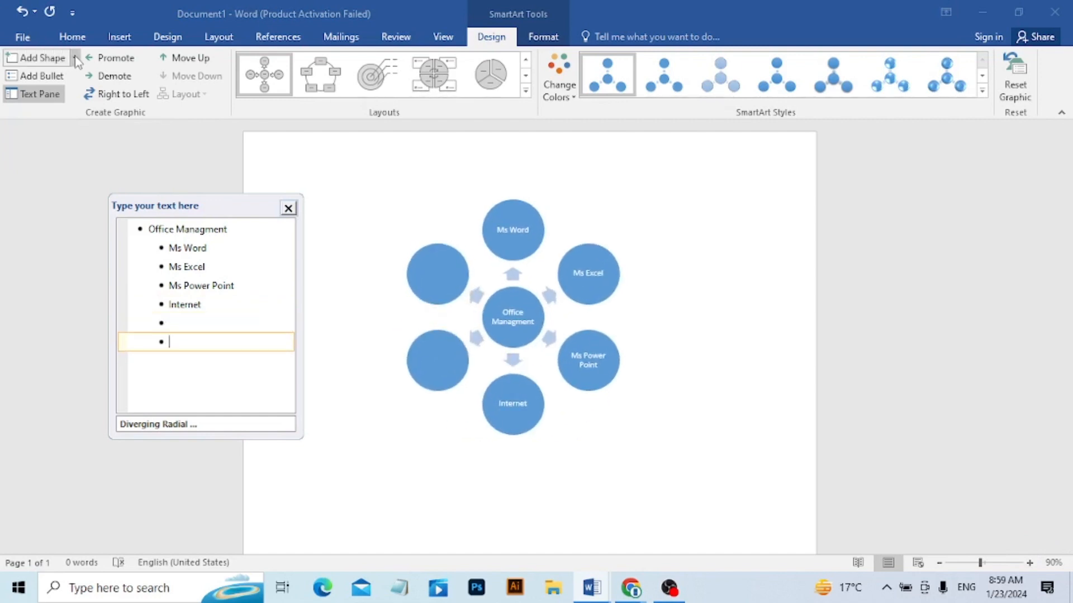
pyautogui.hotkey('ctrl', 'z')
pyautogui.hotkey('ctrl', 'z')
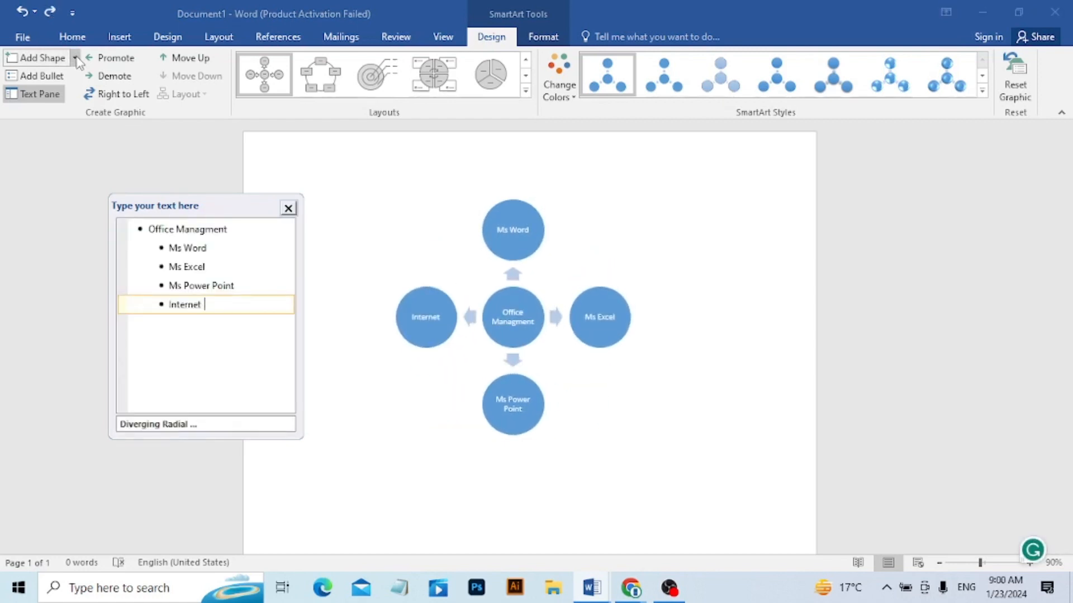
pyautogui.click(75, 58)
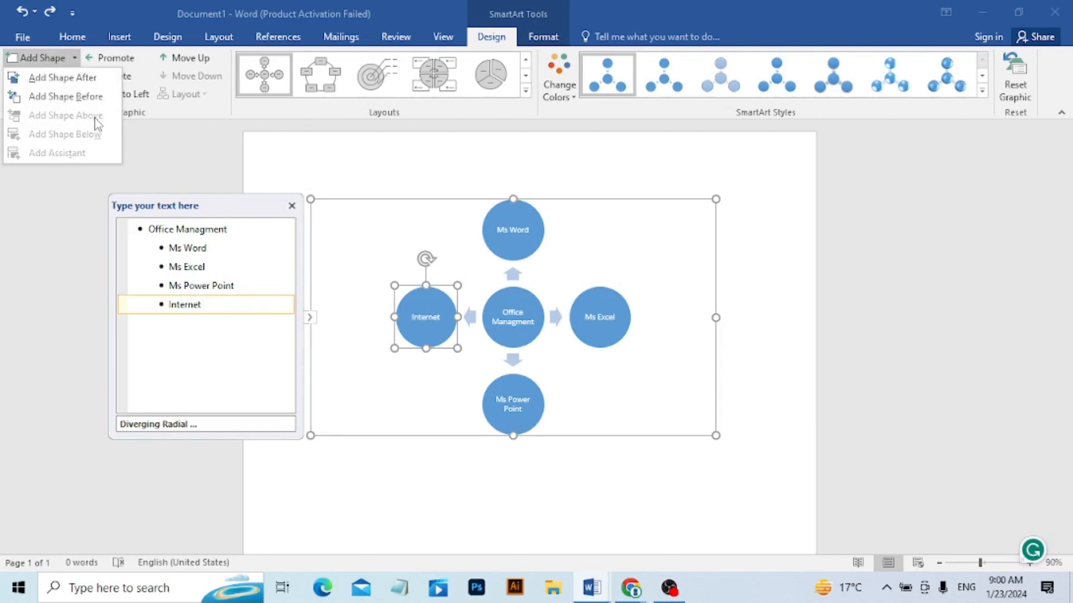
pyautogui.click(214, 160)
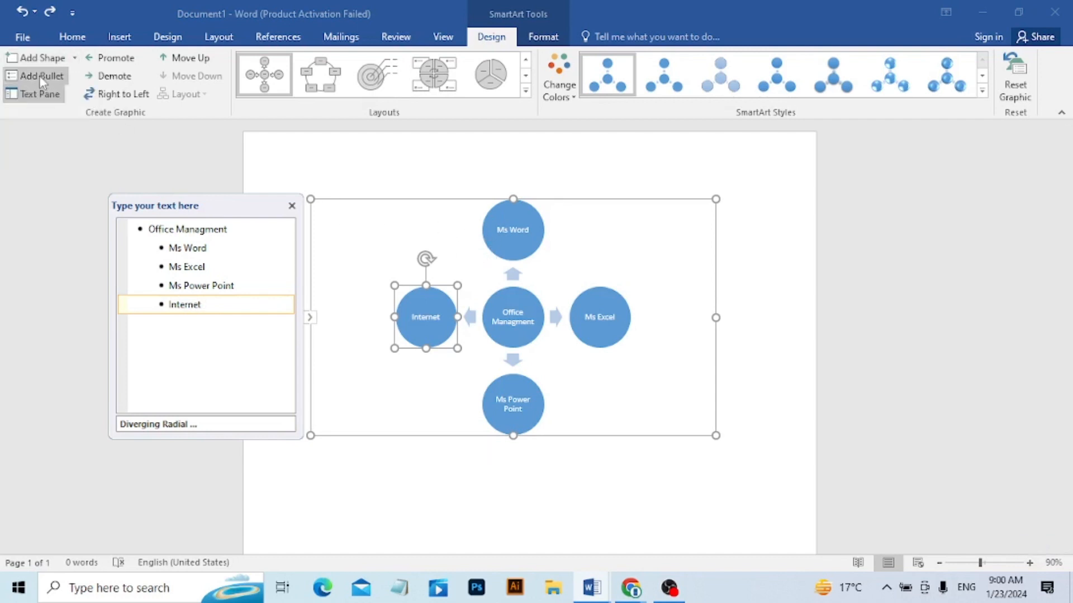
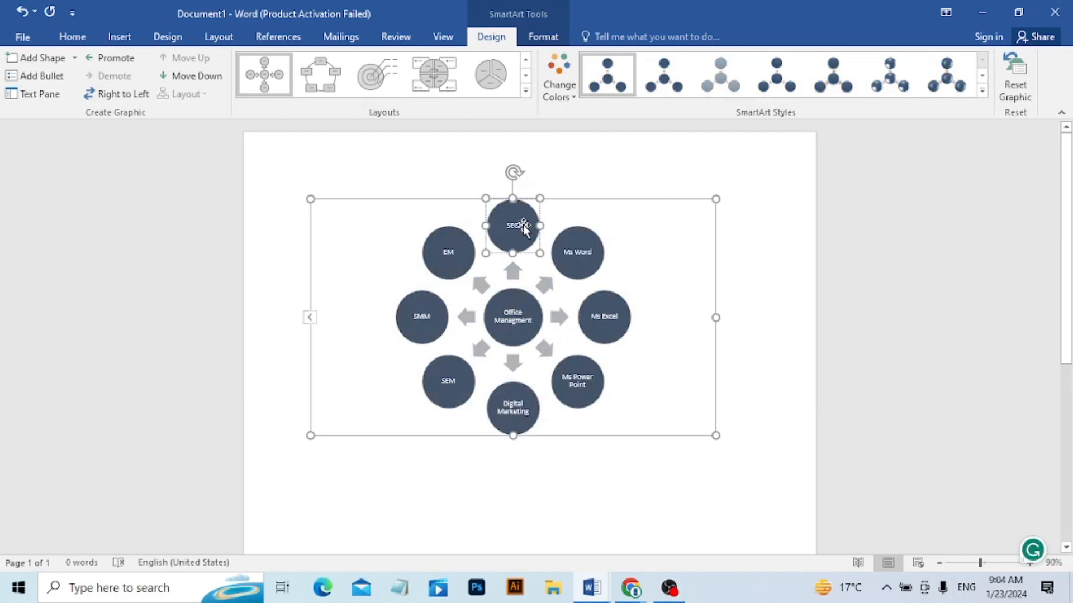
# Try a red fill on the SEO circle, and undo it together with the diagram's previous dark colour change.
pyautogui.click(540, 39)
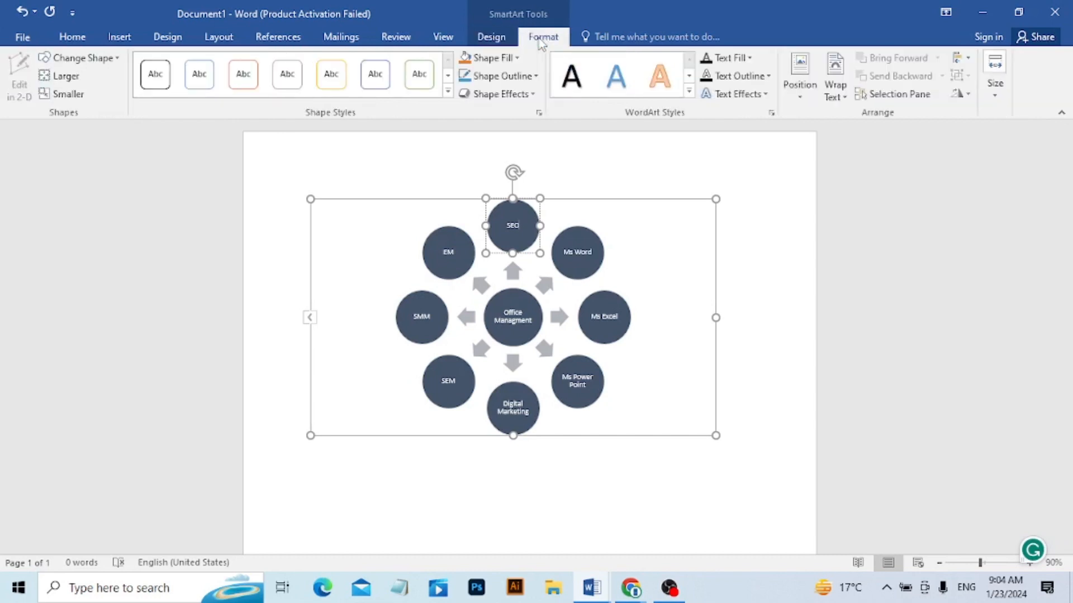
pyautogui.click(516, 58)
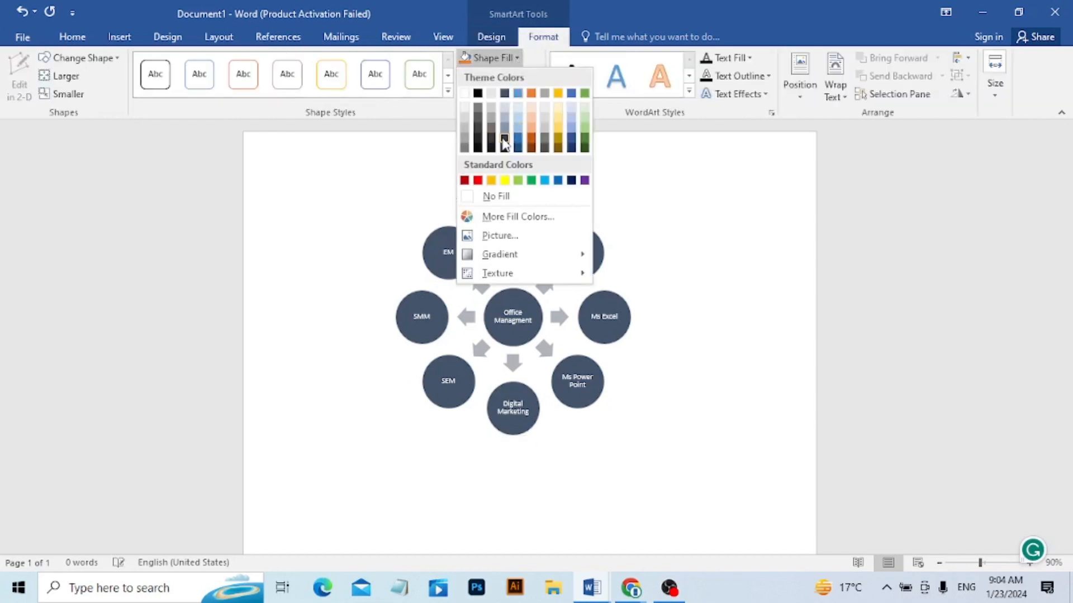
pyautogui.click(478, 180)
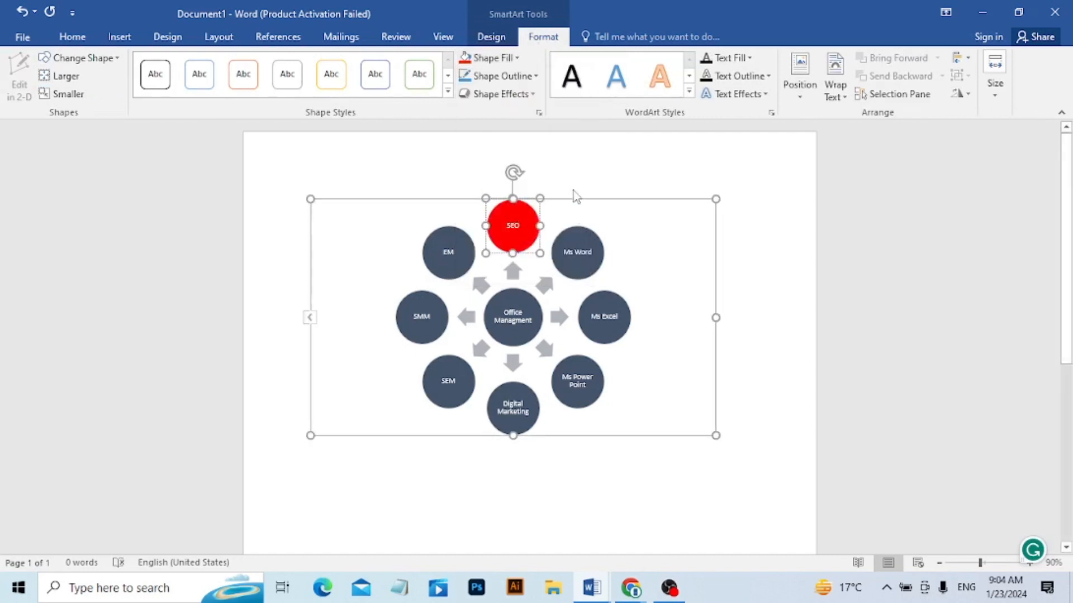
pyautogui.click(498, 60)
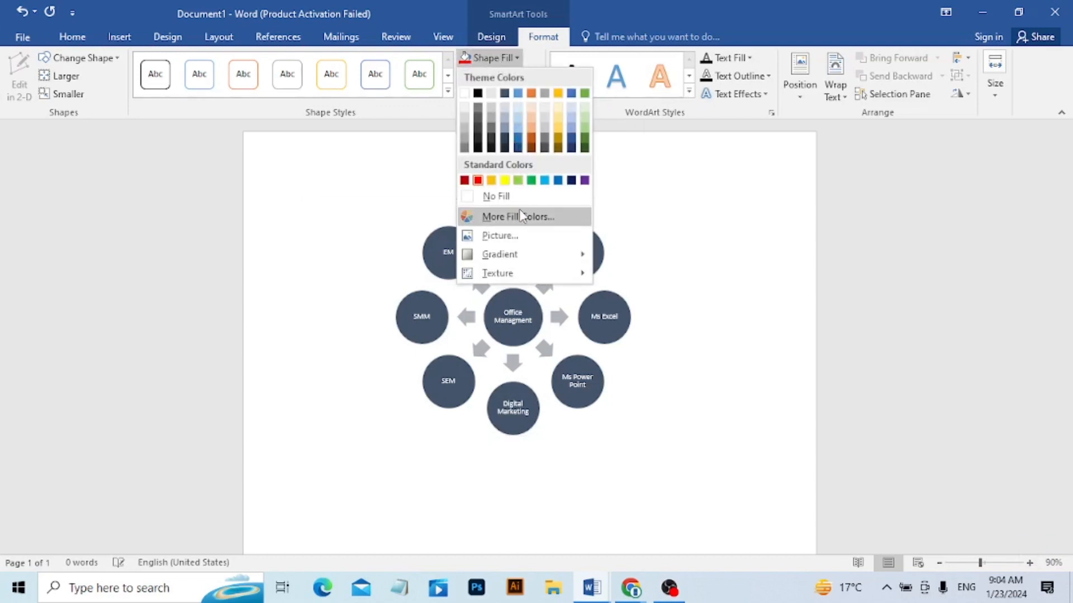
pyautogui.moveTo(513, 255)
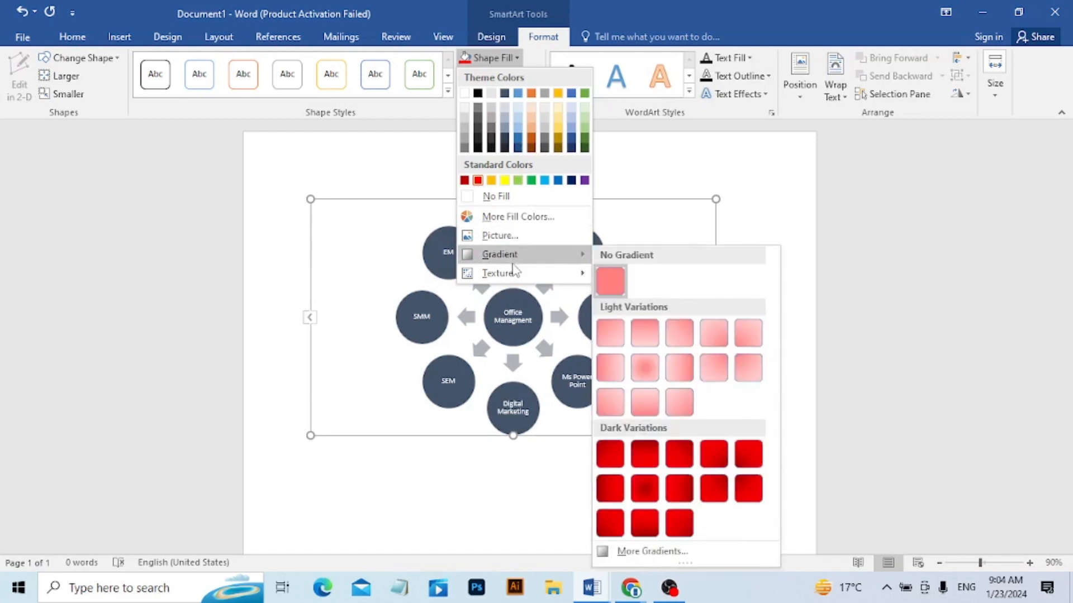
pyautogui.moveTo(514, 274)
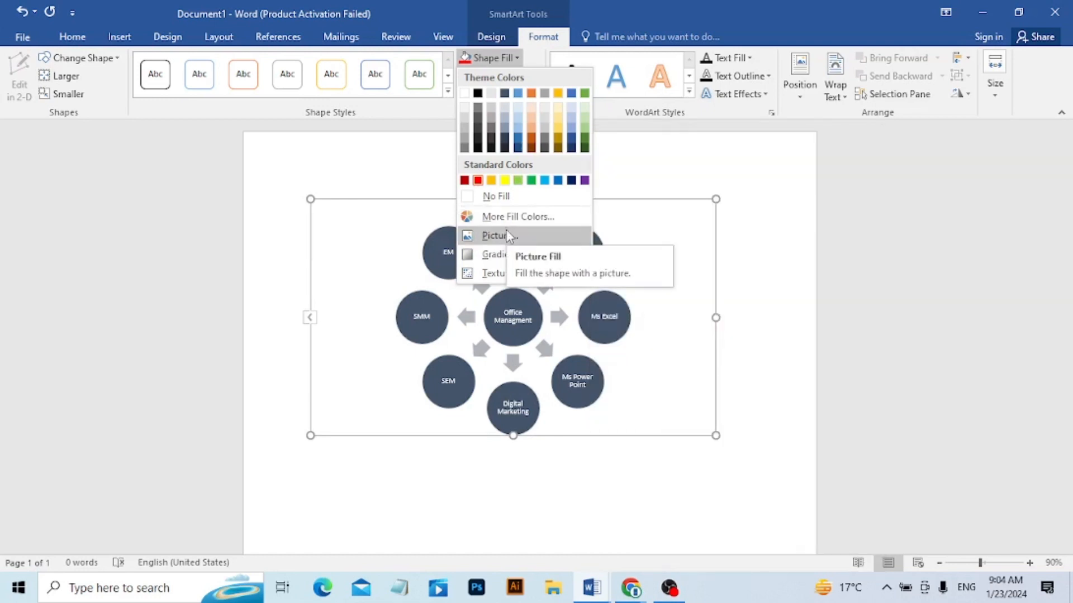
pyautogui.click(748, 254)
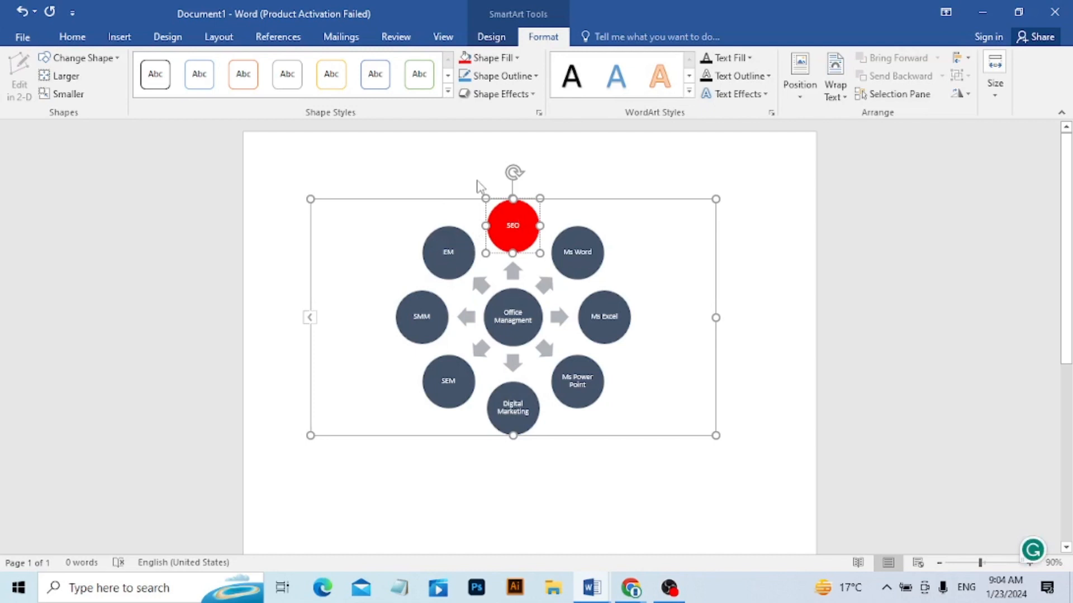
pyautogui.hotkey('ctrl', 'z')
pyautogui.hotkey('ctrl', 'z')
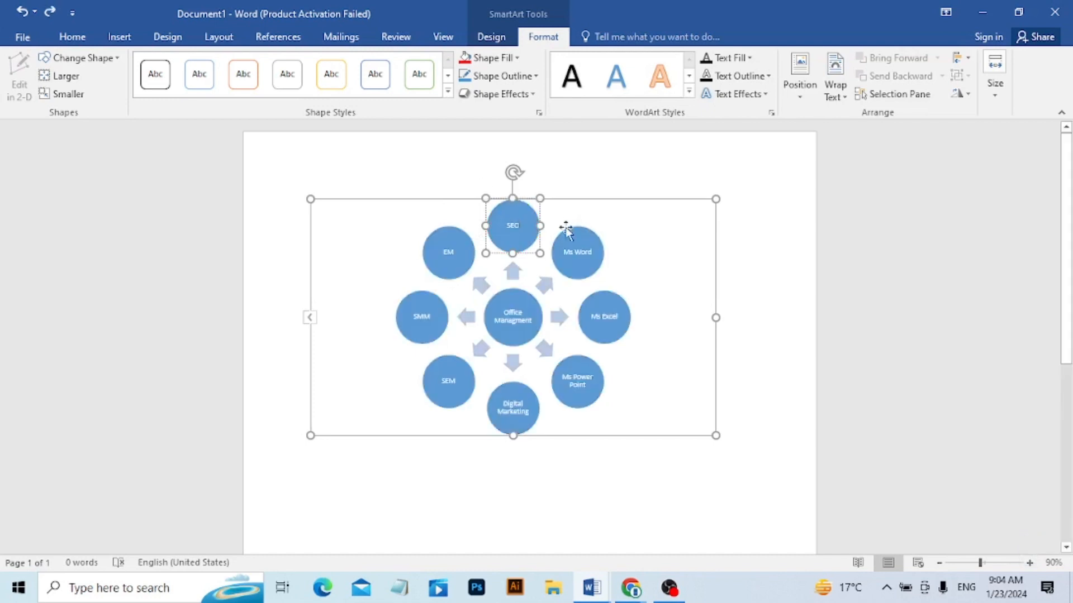
# Recolour the whole diagram with the second outline variant of the Primary Theme Colors.
pyautogui.click(491, 37)
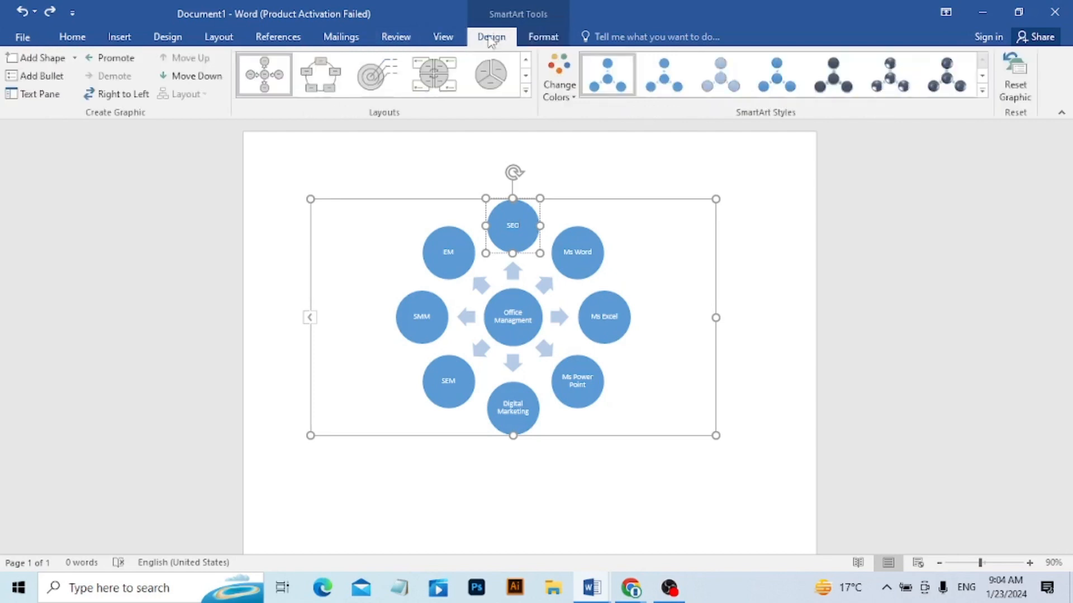
pyautogui.click(574, 97)
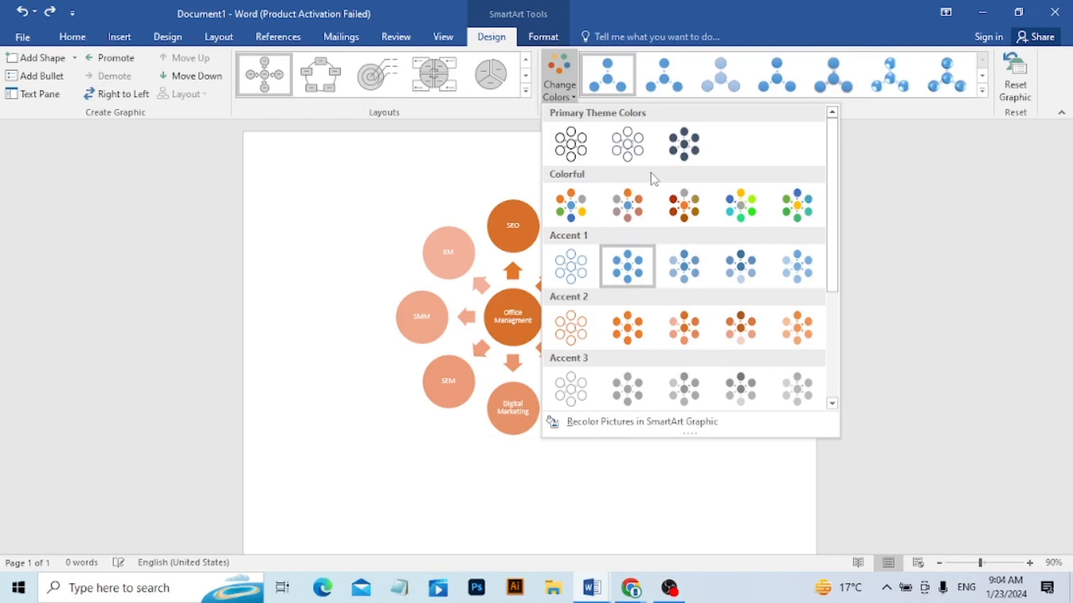
pyautogui.click(639, 145)
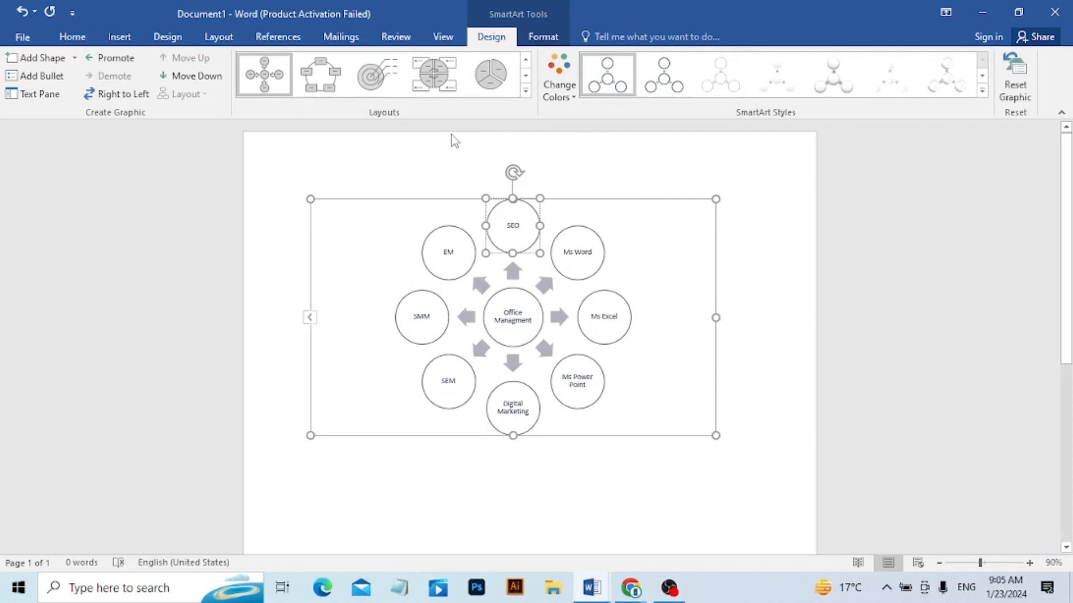
# Reset the SmartArt graphic to its default formatting and deselect the diagram.
pyautogui.click(540, 39)
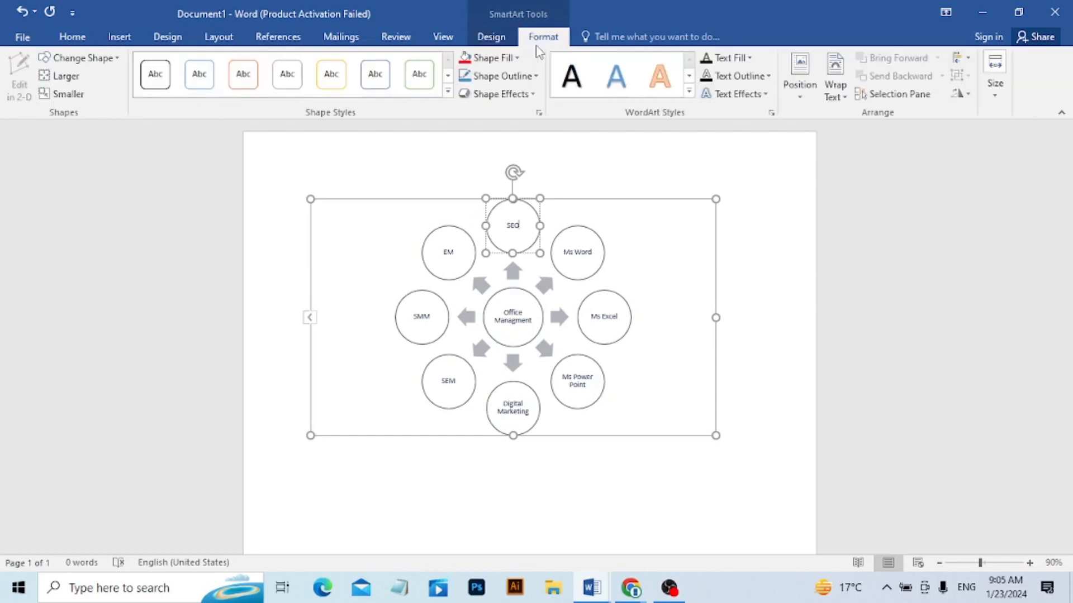
pyautogui.click(485, 38)
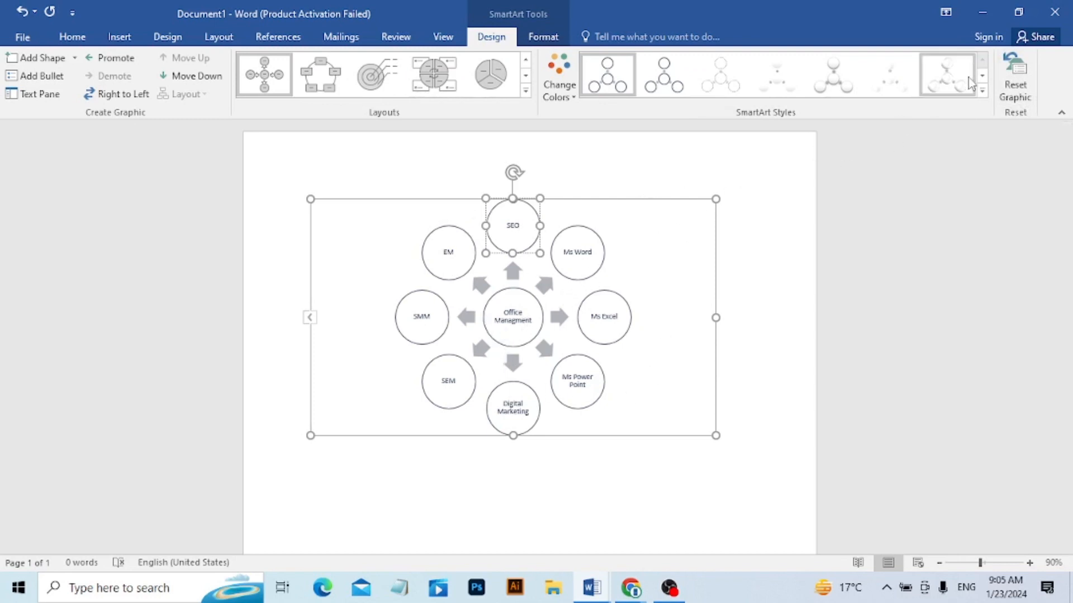
pyautogui.click(1013, 96)
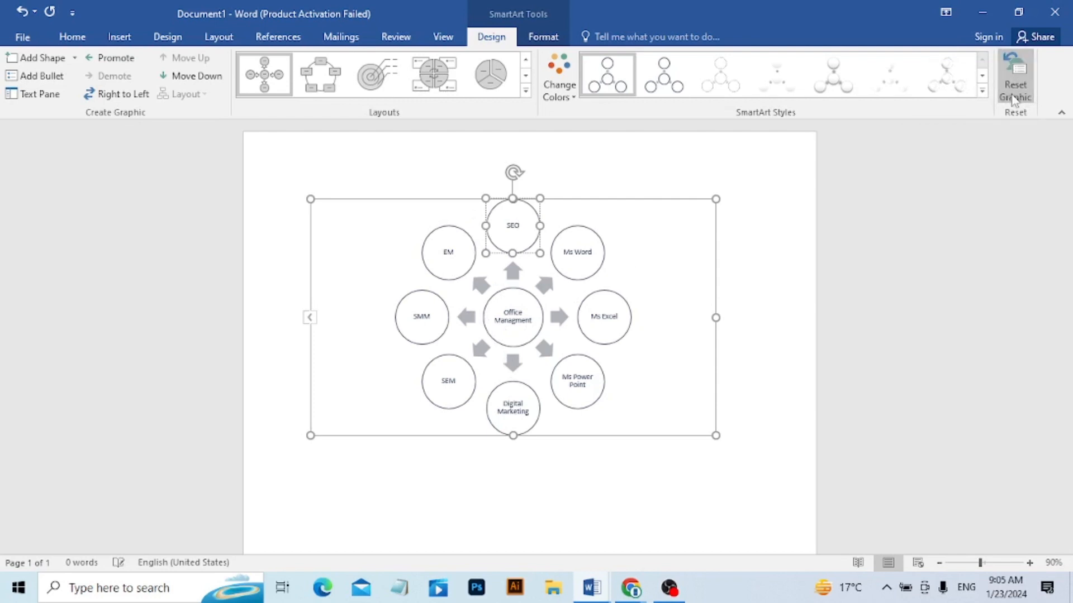
pyautogui.click(635, 461)
pyautogui.click(636, 459)
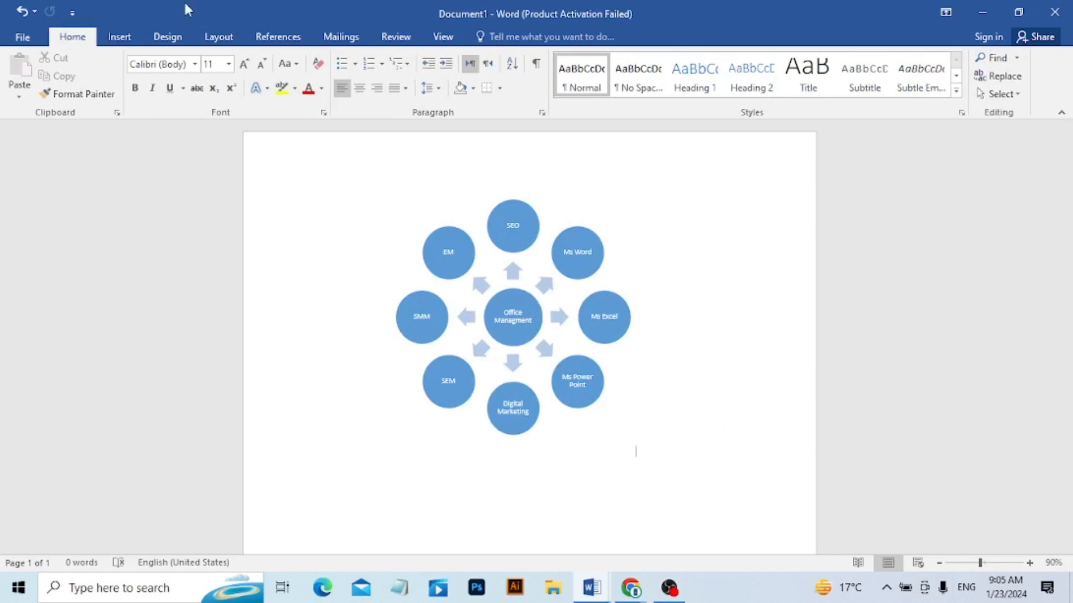
# Delete the entire Office Managment diagram from the document.
pyautogui.click(110, 44)
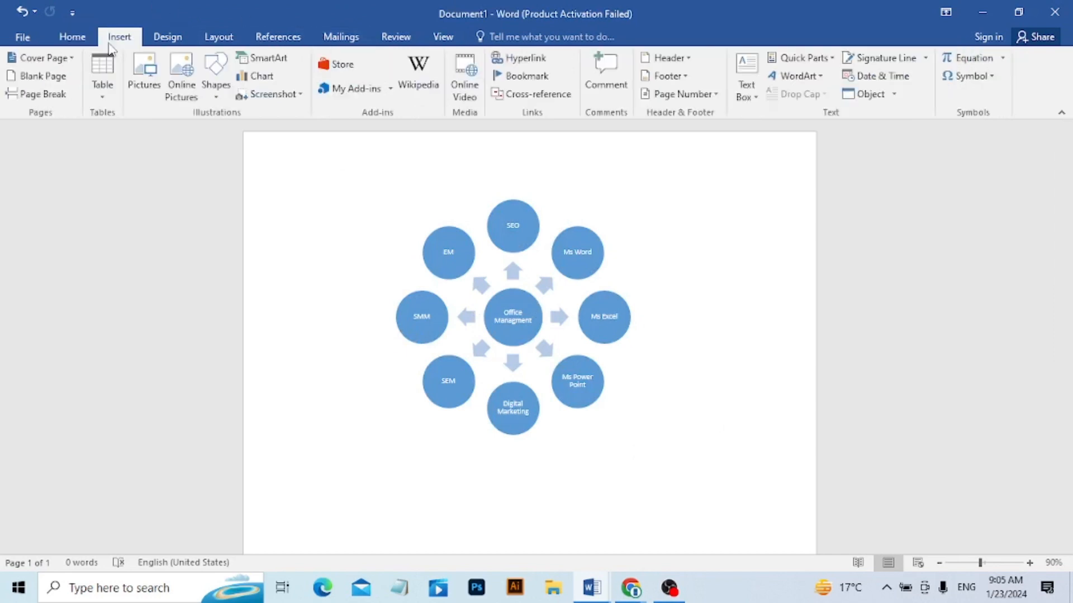
pyautogui.hotkey('ctrl', 'a')
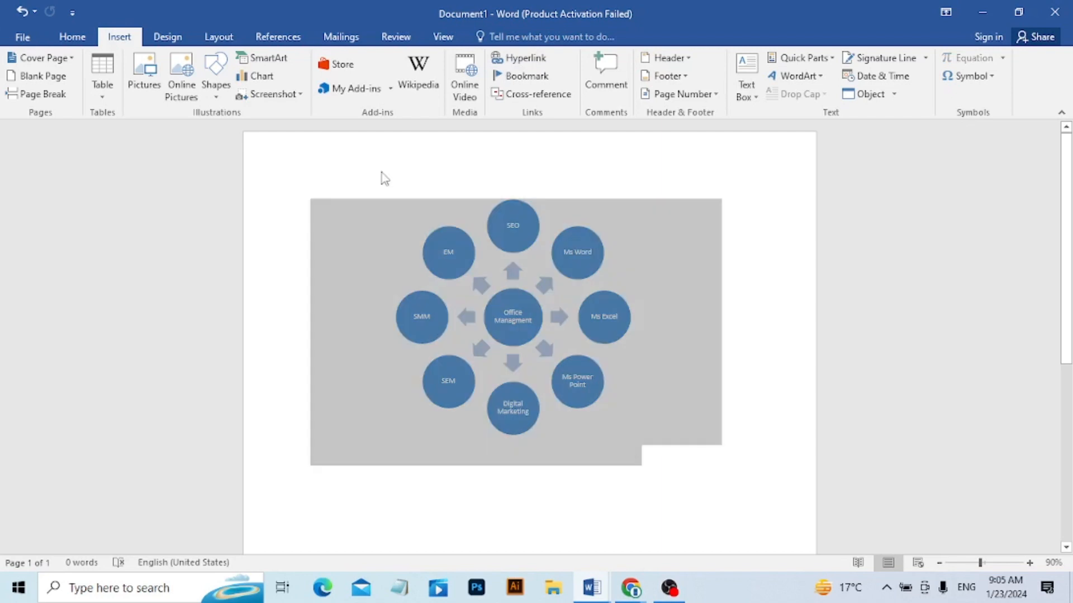
pyautogui.press('Delete')
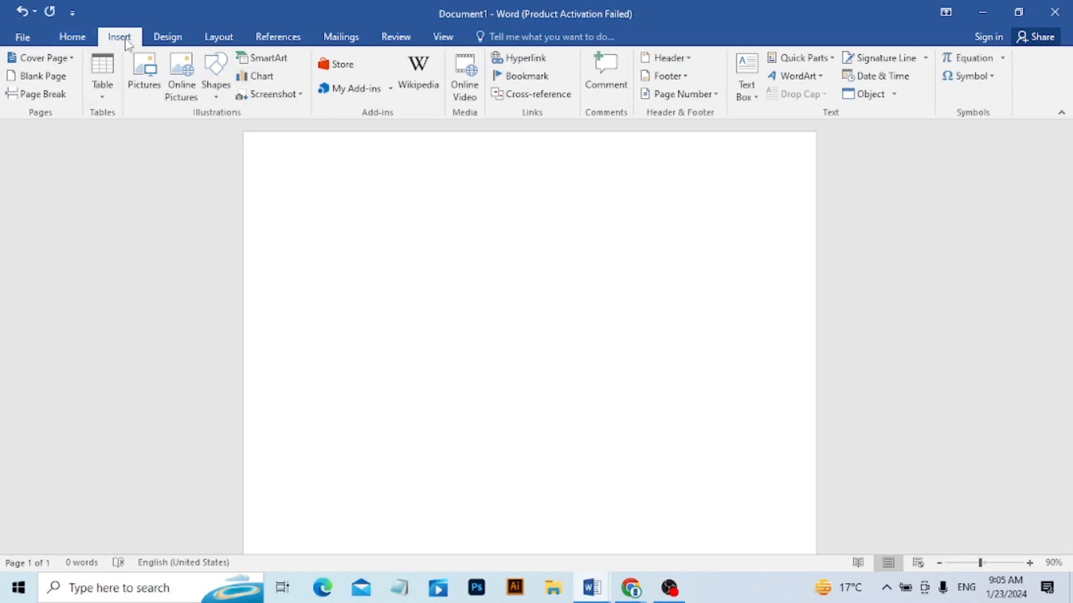
# Examine the chart types available for insertion, including Line, Bar, Stock, Radar, Histogram, Box & Whisker and Waterfall.
pyautogui.click(258, 81)
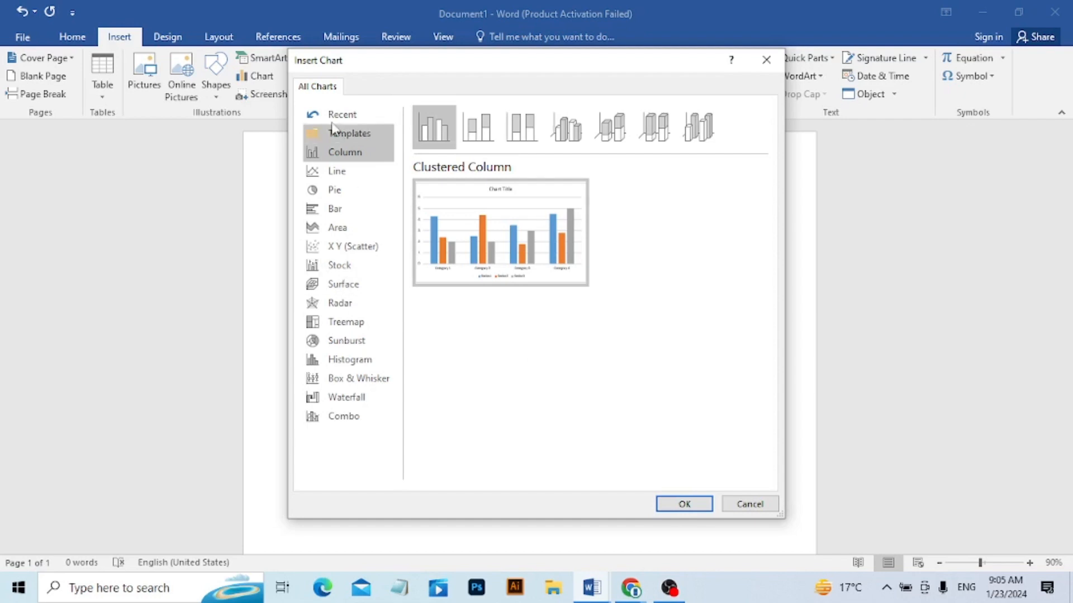
pyautogui.click(337, 171)
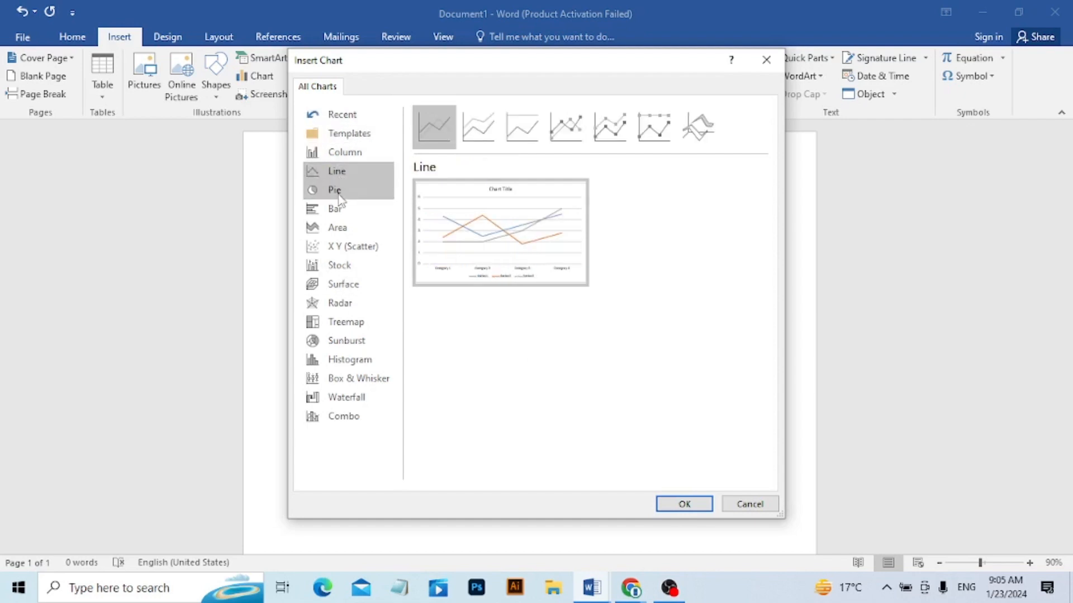
pyautogui.click(338, 191)
pyautogui.click(336, 209)
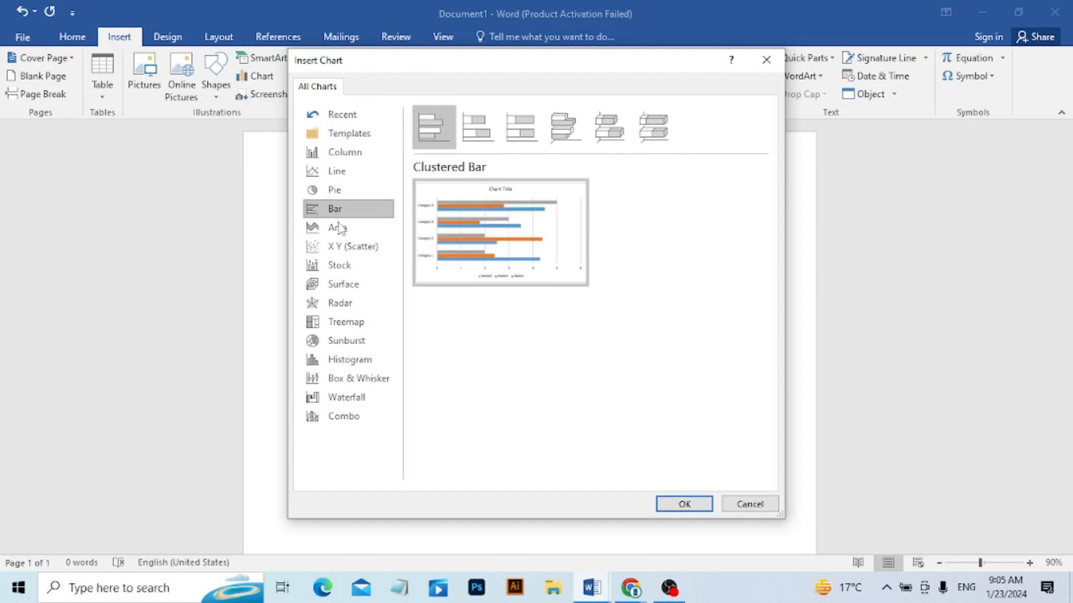
pyautogui.click(338, 229)
pyautogui.click(337, 271)
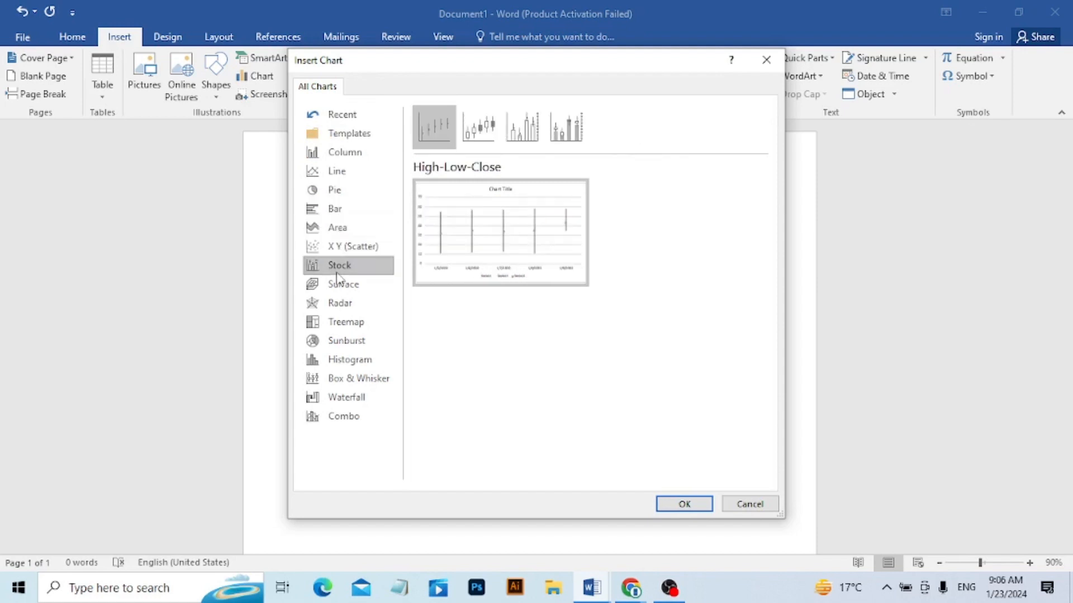
pyautogui.click(339, 307)
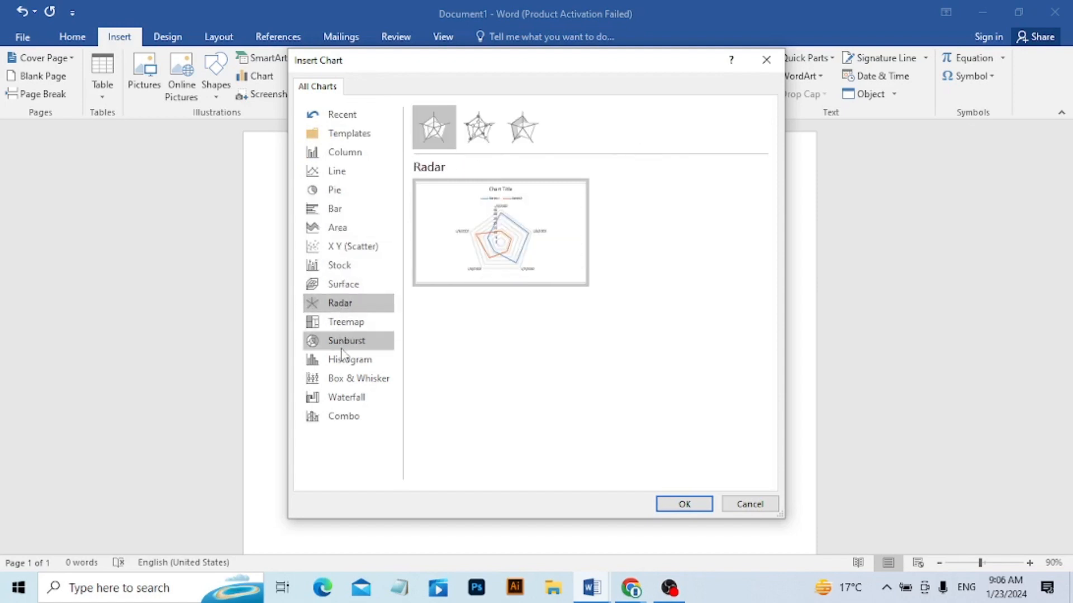
pyautogui.click(342, 342)
pyautogui.click(349, 362)
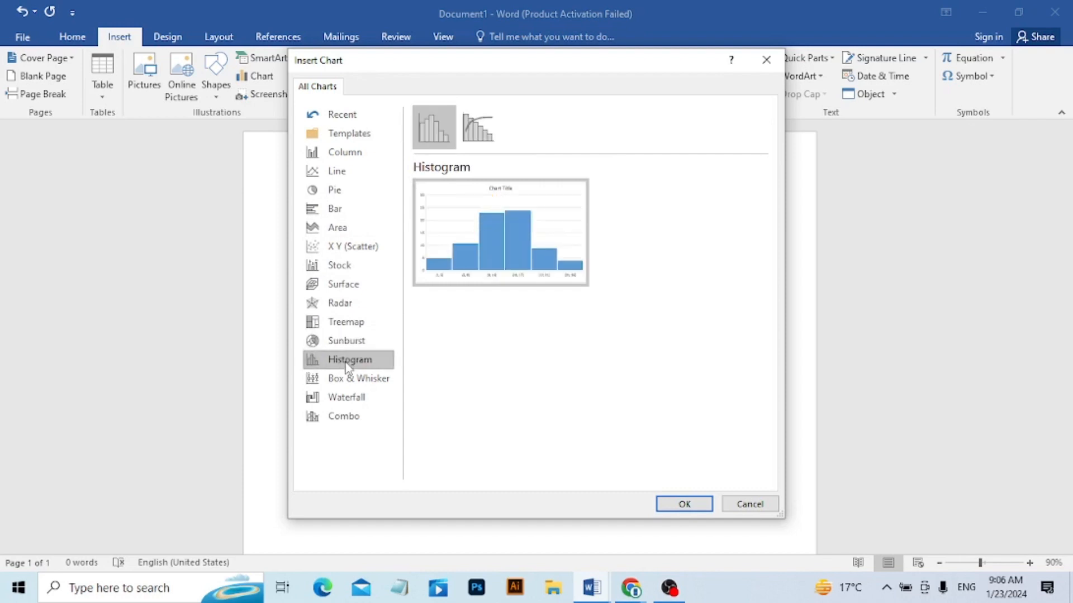
pyautogui.click(356, 382)
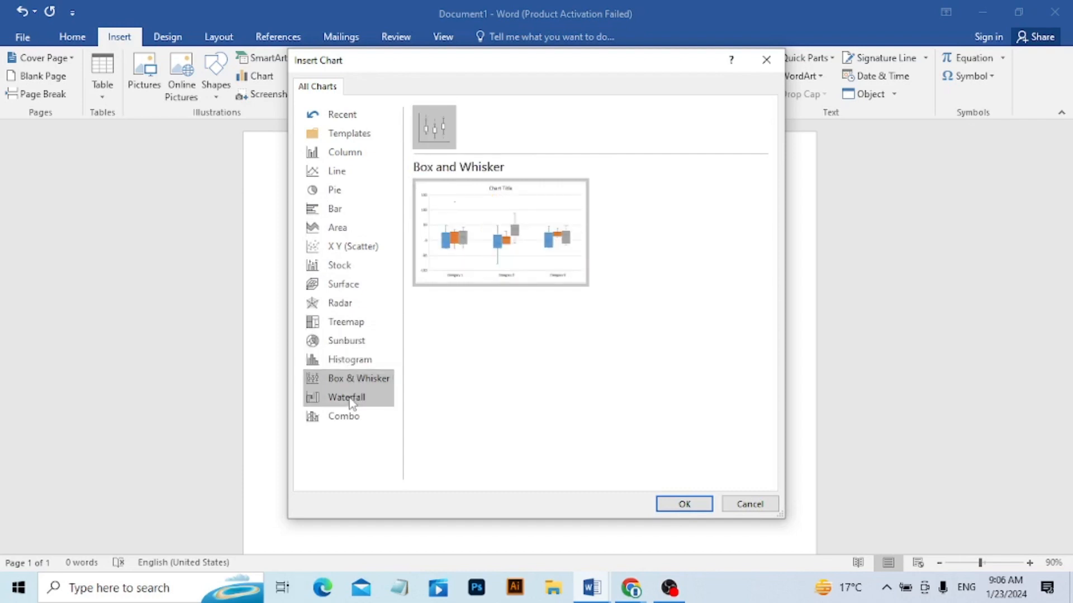
pyautogui.click(350, 399)
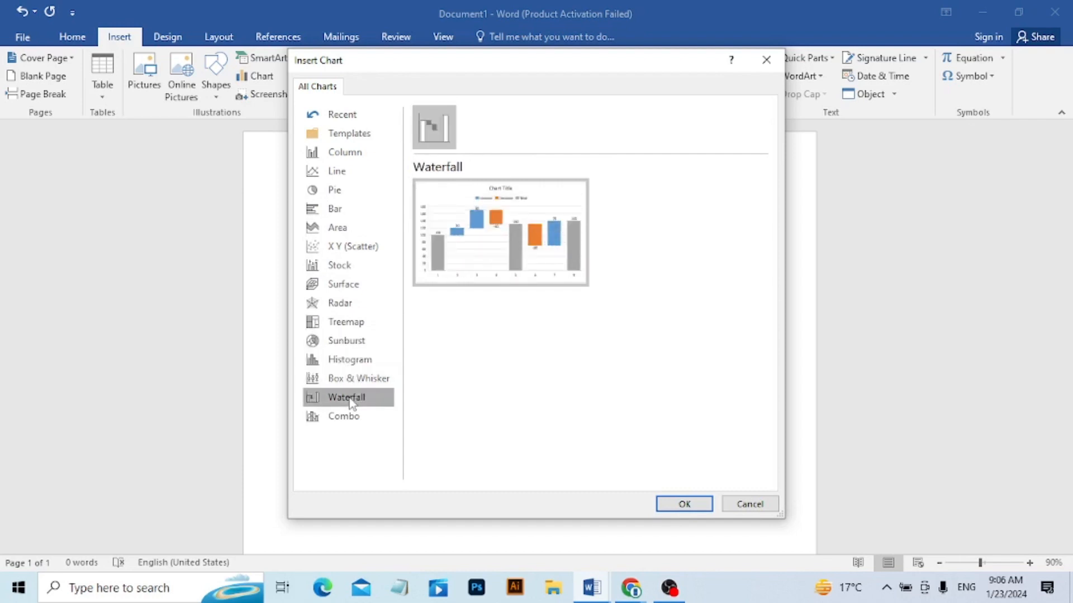
pyautogui.click(348, 361)
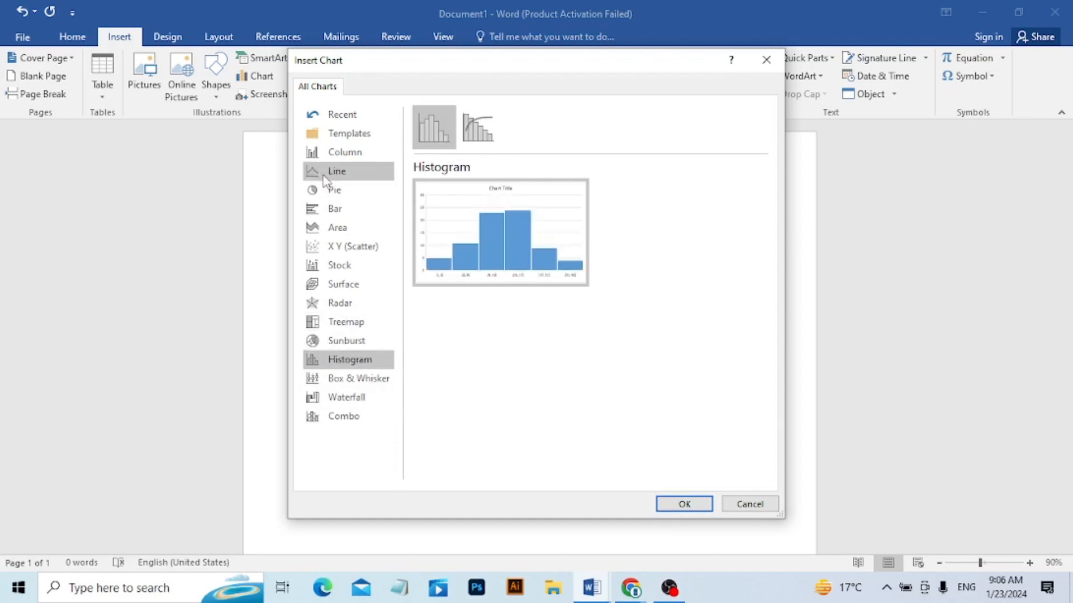
# Insert a Clustered Column chart into the document and dismiss the Office activation notice.
pyautogui.click(325, 156)
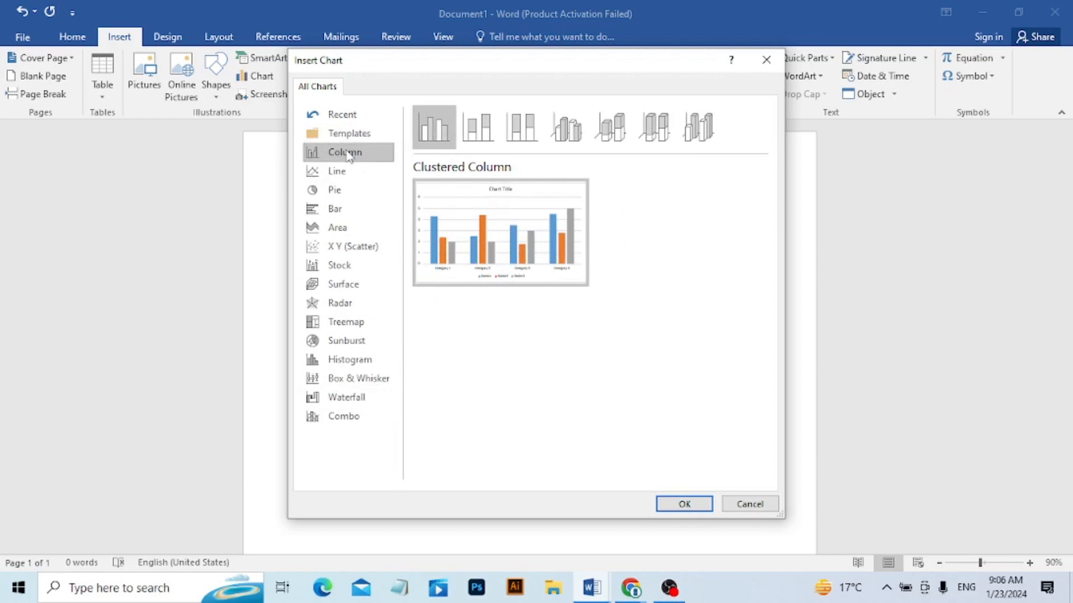
pyautogui.click(675, 510)
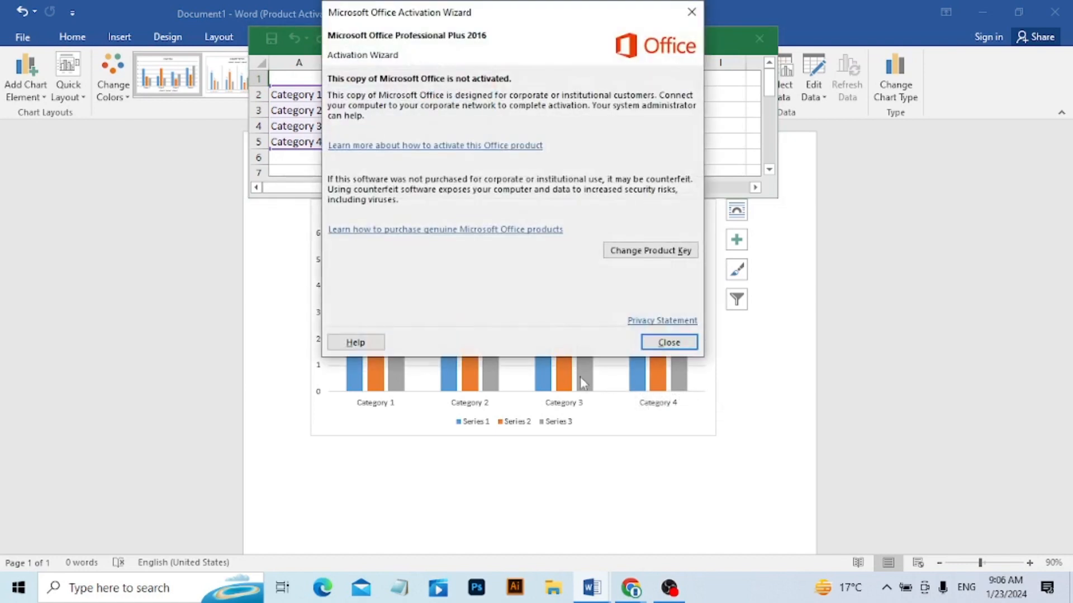
pyautogui.click(648, 344)
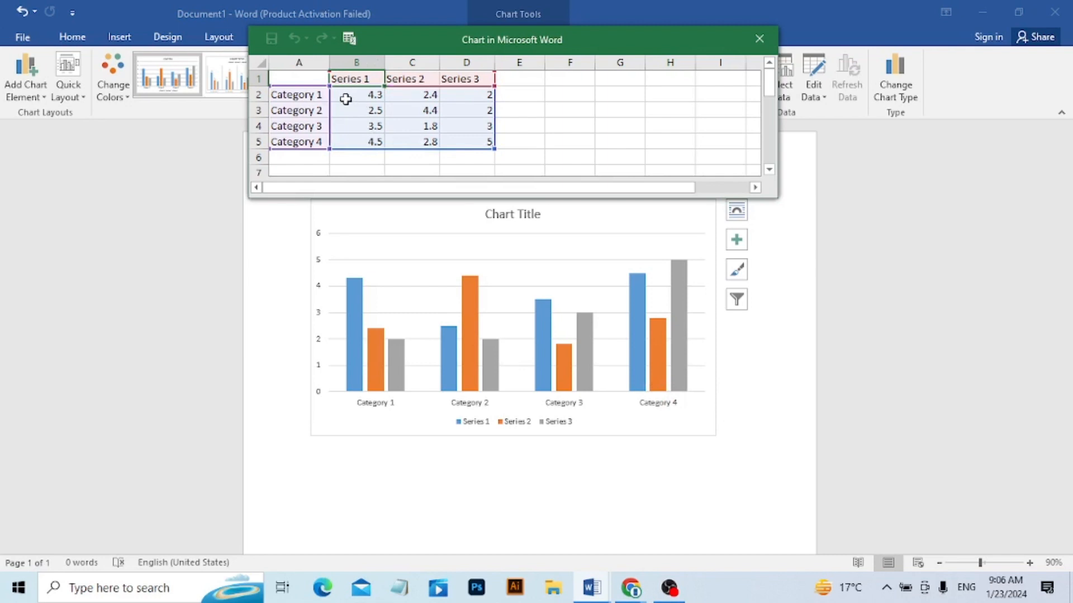
# Move the chart's data sheet lower so the columns show, and replace the Category 1 label with a student's first name.
pyautogui.click(323, 96)
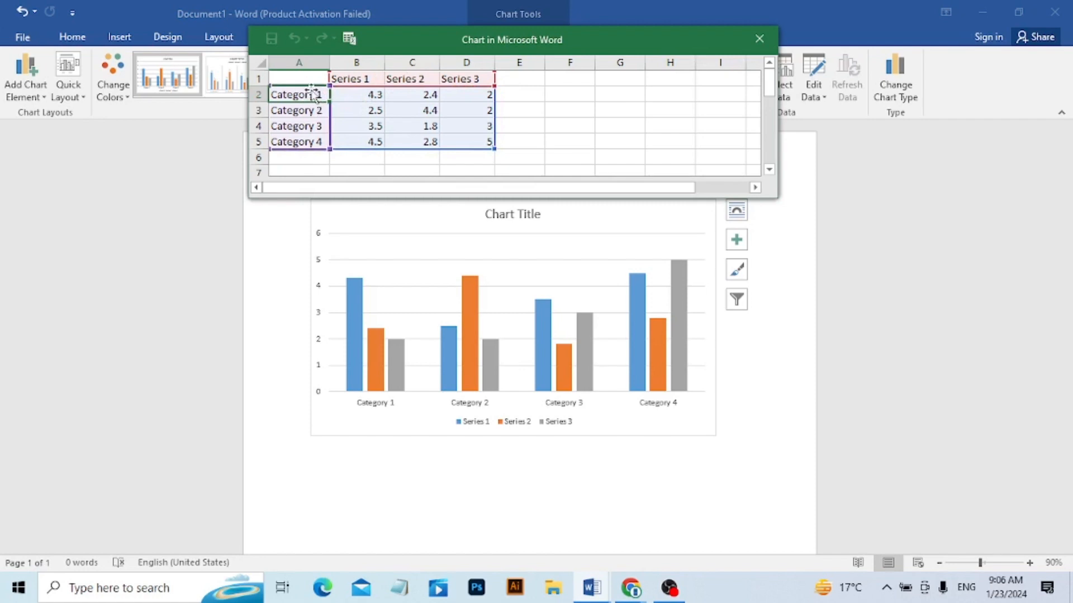
pyautogui.moveTo(567, 40); pyautogui.dragTo(600, 381)
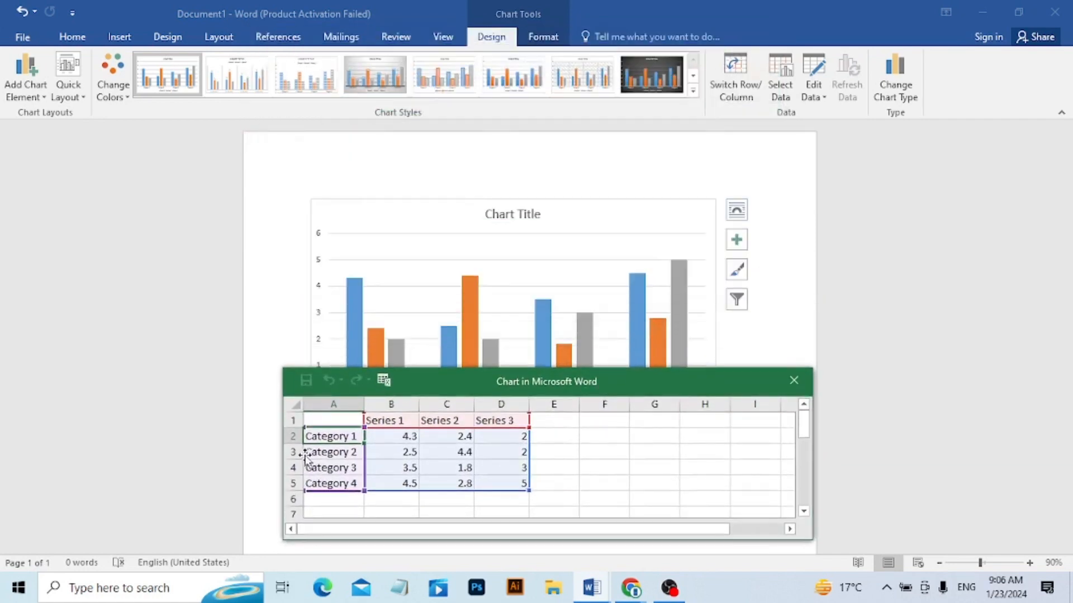
pyautogui.doubleClick(334, 436)
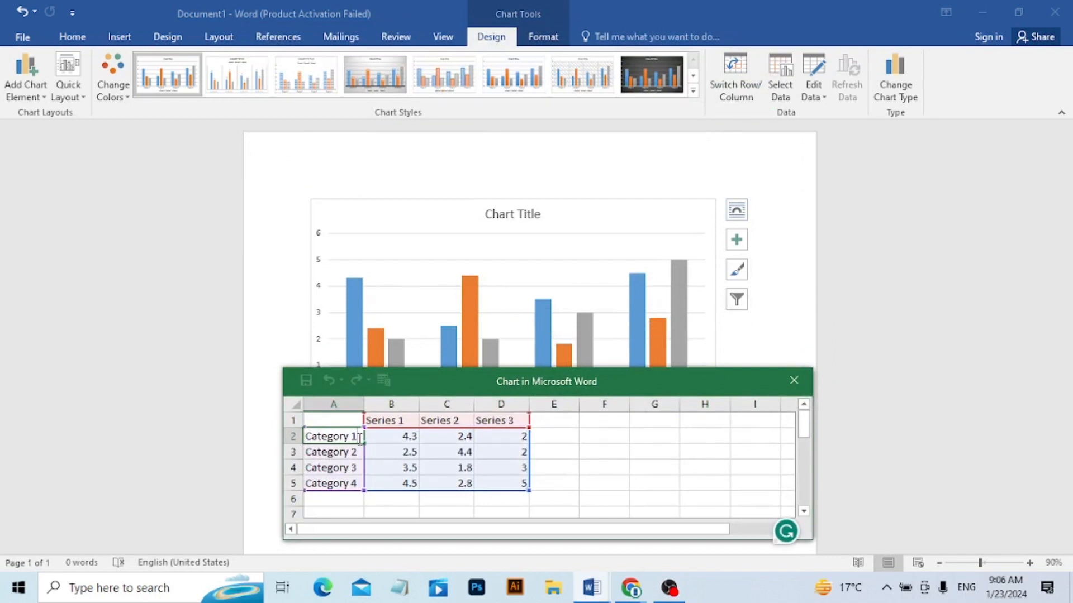
pyautogui.press('BackSpace')
pyautogui.press('BackSpace')
pyautogui.press('BackSpace')
pyautogui.press('BackSpace')
pyautogui.press('BackSpace')
pyautogui.press('BackSpace')
pyautogui.press('BackSpace')
pyautogui.press('BackSpace')
pyautogui.press('BackSpace')
pyautogui.press('BackSpace')
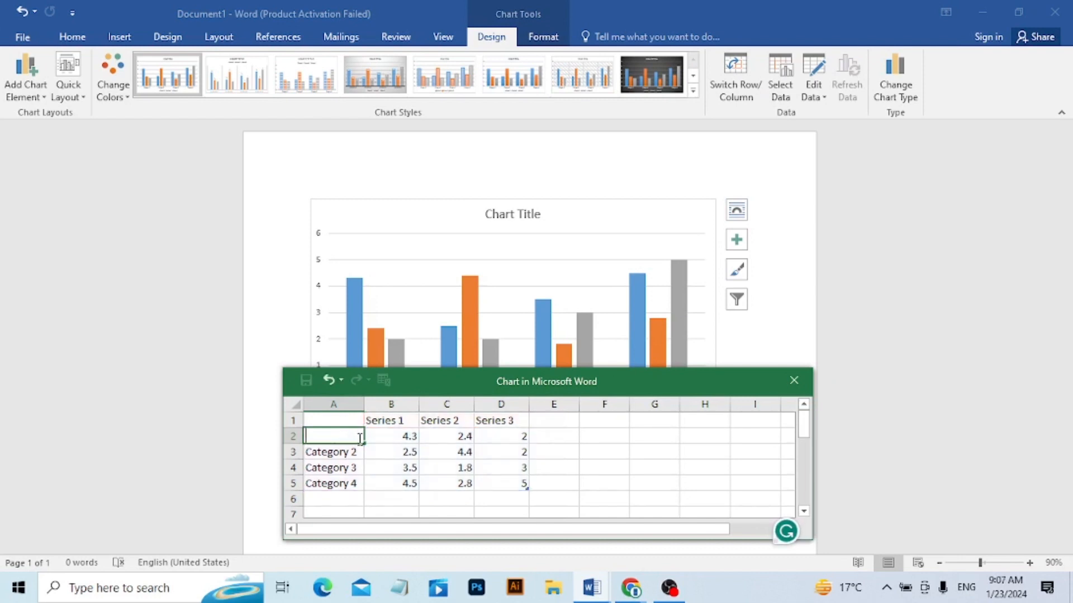
pyautogui.write('Zain')
pyautogui.press('Return')
# Replace the Category 2 and Category 3 labels in the chart data with two more students' first names.
pyautogui.write('A')
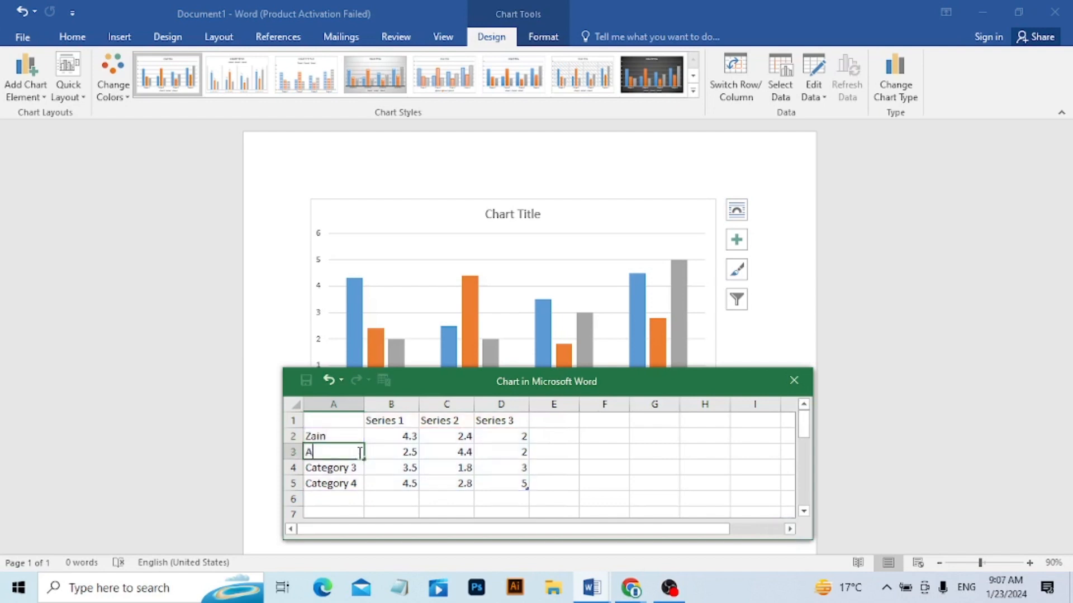
pyautogui.write('brish')
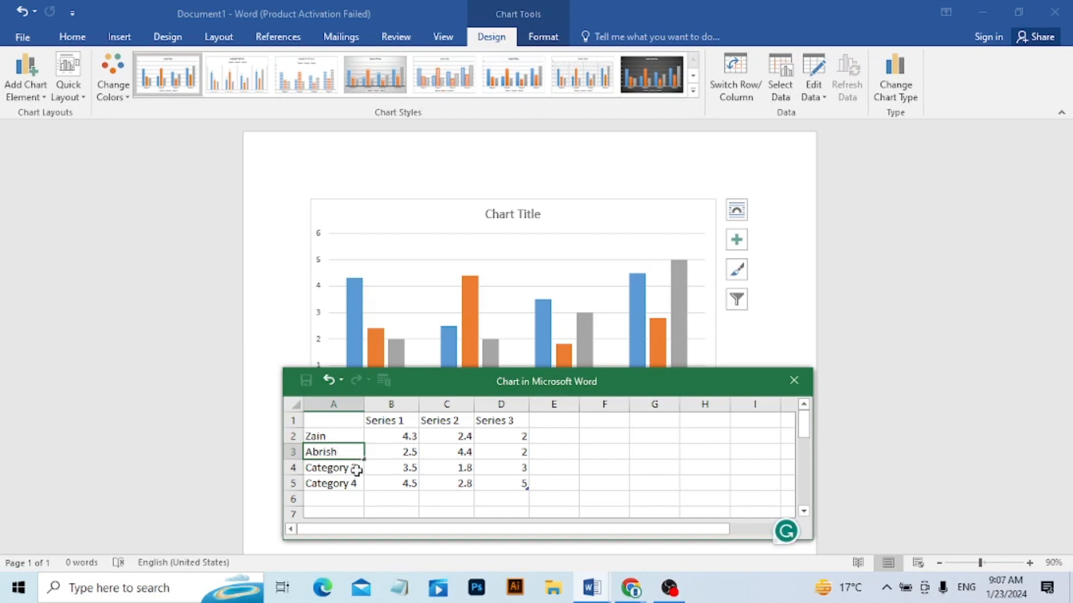
pyautogui.click(355, 469)
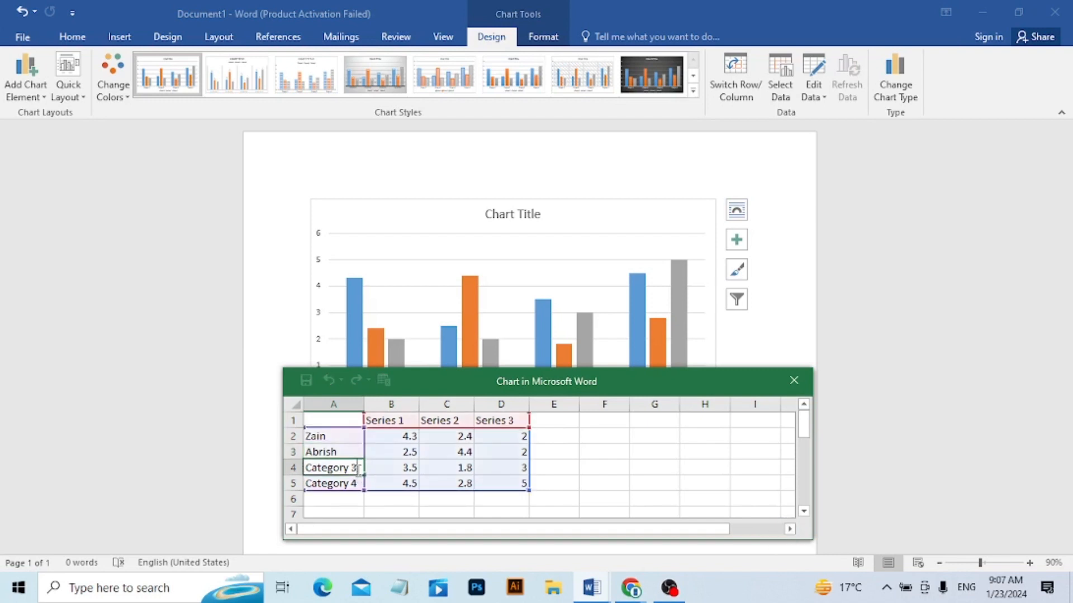
pyautogui.doubleClick(358, 469)
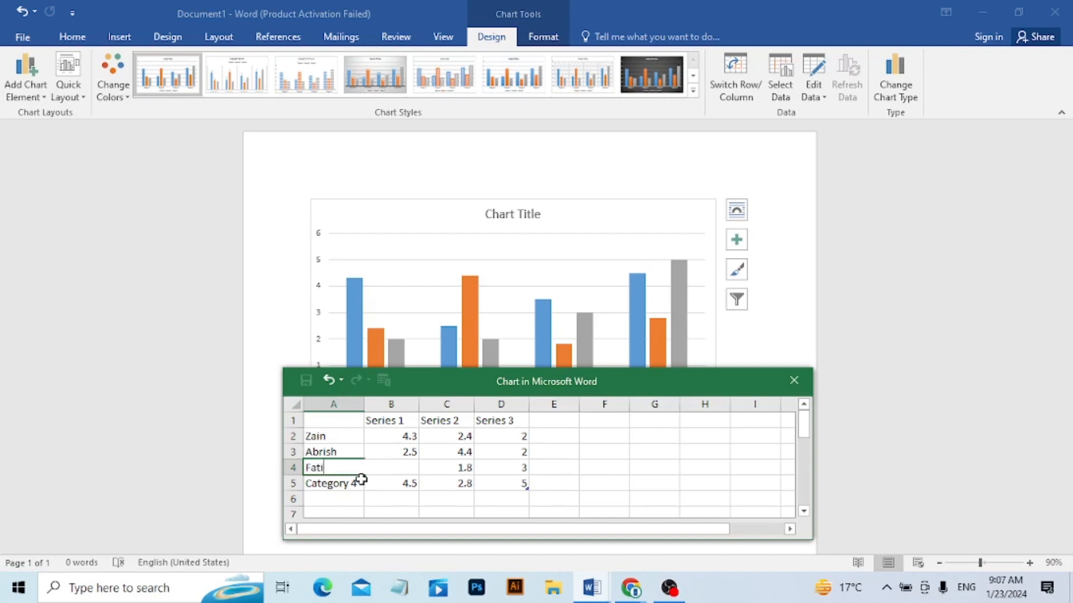
pyautogui.write('ma')
pyautogui.press('Return')
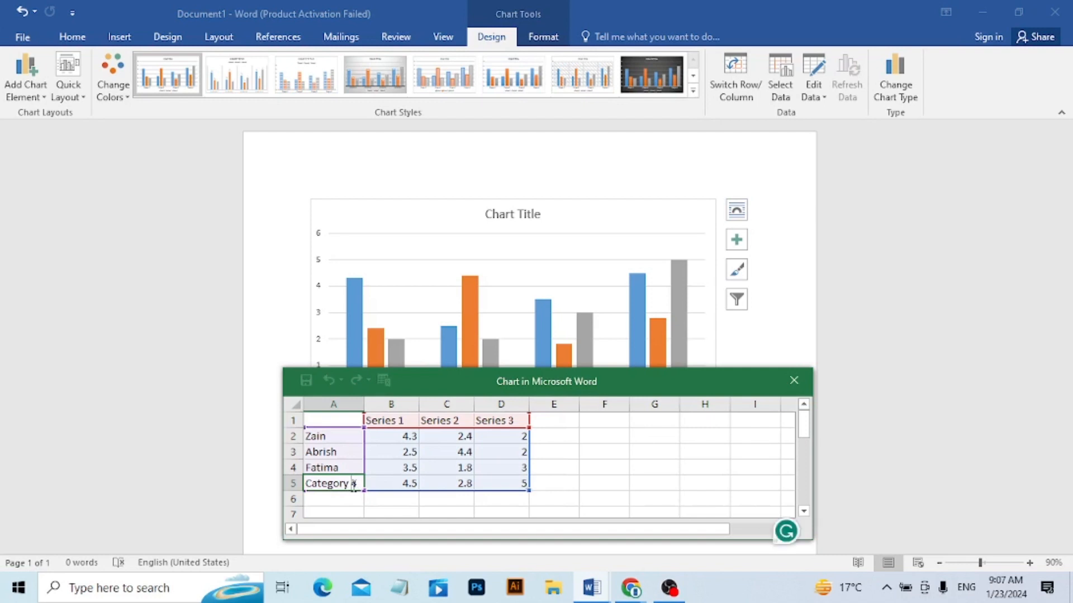
# Replace the Category 4 label in the chart data with the fourth student's first name.
pyautogui.doubleClick(351, 484)
pyautogui.press('BackSpace')
pyautogui.press('BackSpace')
pyautogui.press('BackSpace')
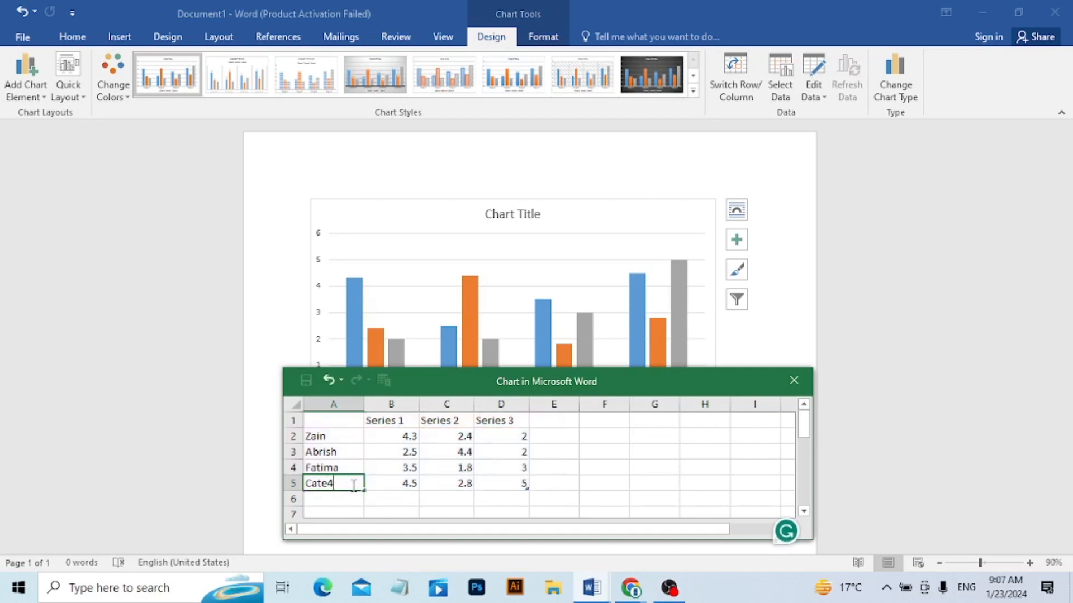
pyautogui.press('BackSpace')
pyautogui.press('BackSpace')
pyautogui.press('BackSpace')
pyautogui.press('BackSpace')
pyautogui.press('BackSpace')
pyautogui.write('Umar')
pyautogui.click(413, 436)
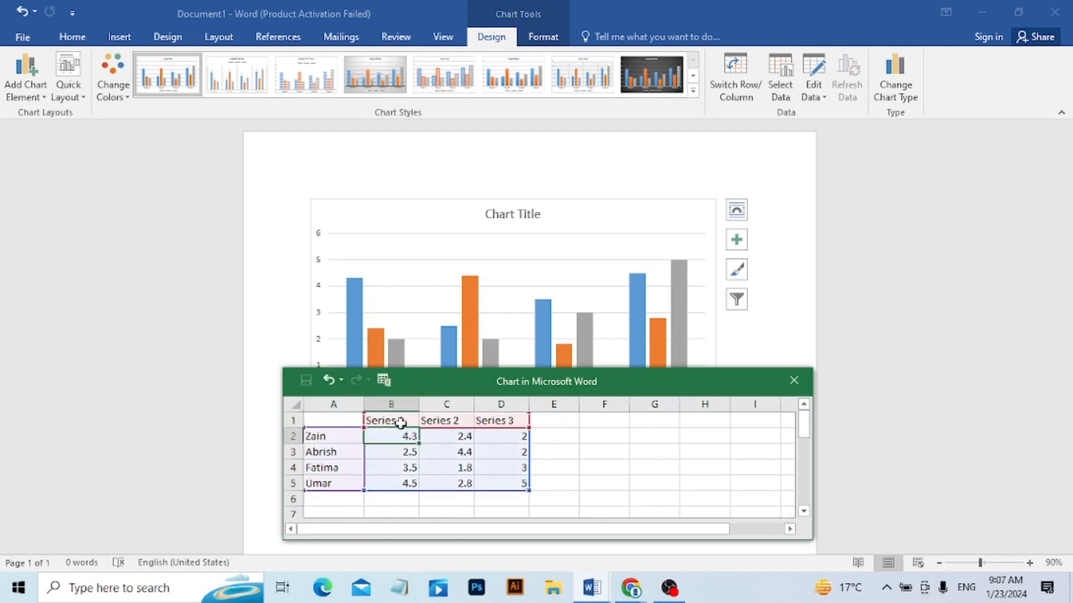
# Rename the three series headers in the chart data as Urdu, English and Math.
pyautogui.click(401, 422)
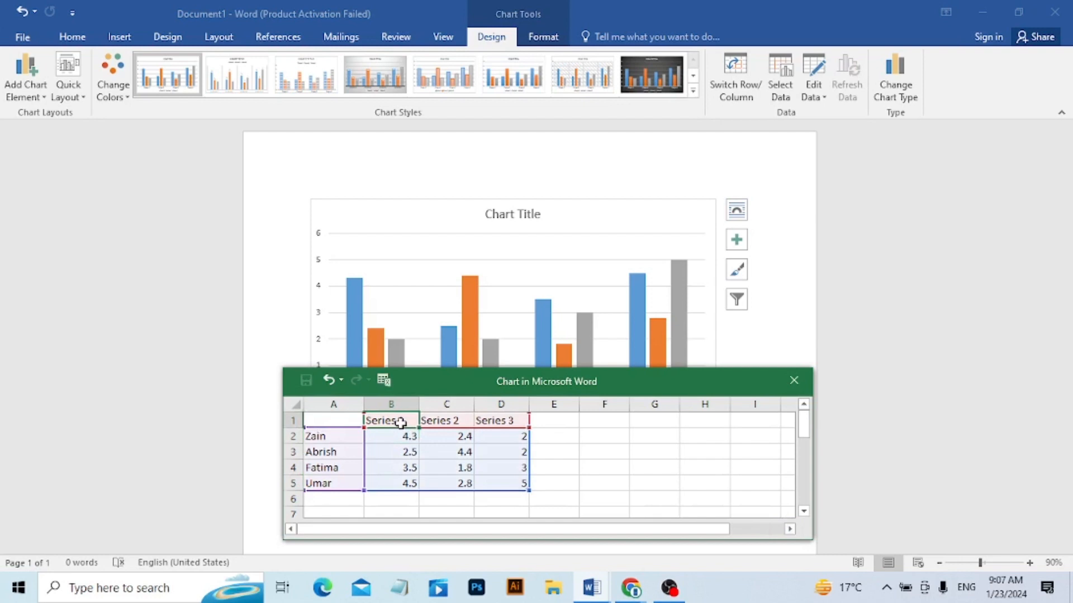
pyautogui.write('Urdu')
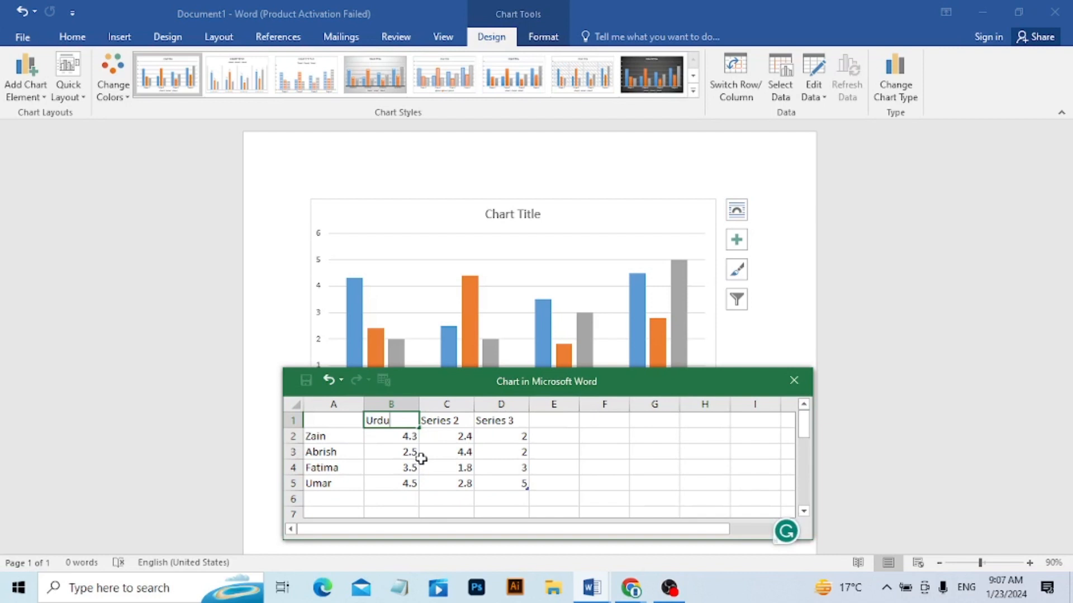
pyautogui.press('Tab')
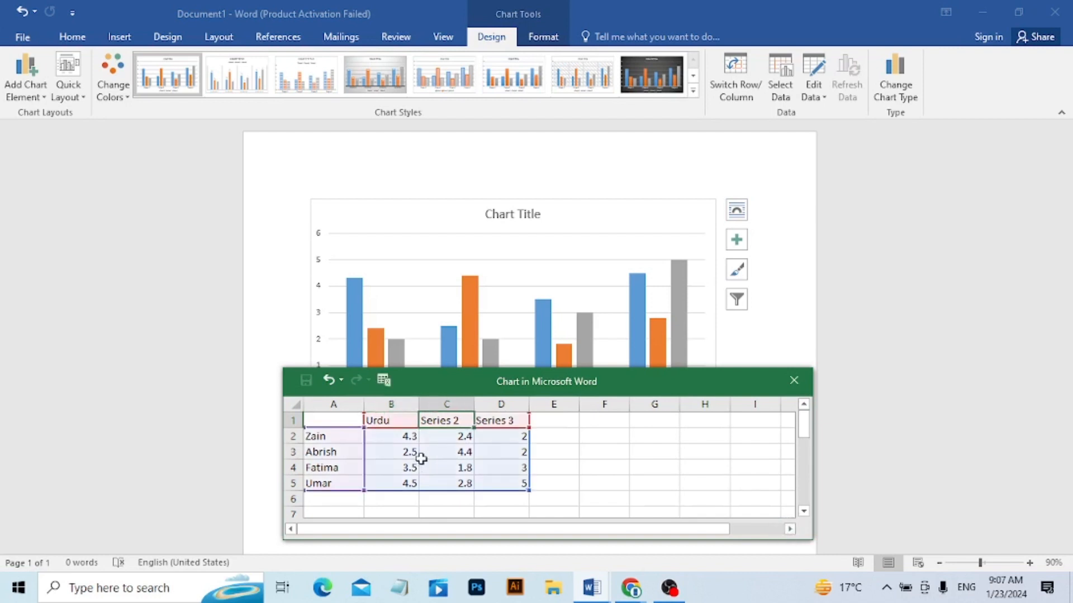
pyautogui.write('Englis')
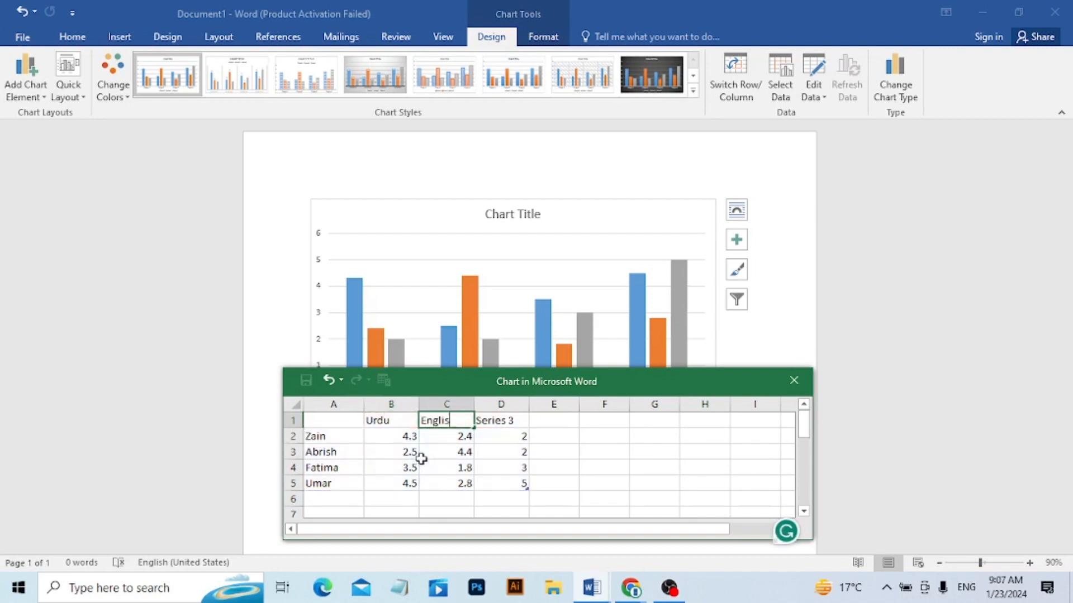
pyautogui.write('h')
pyautogui.press('Tab')
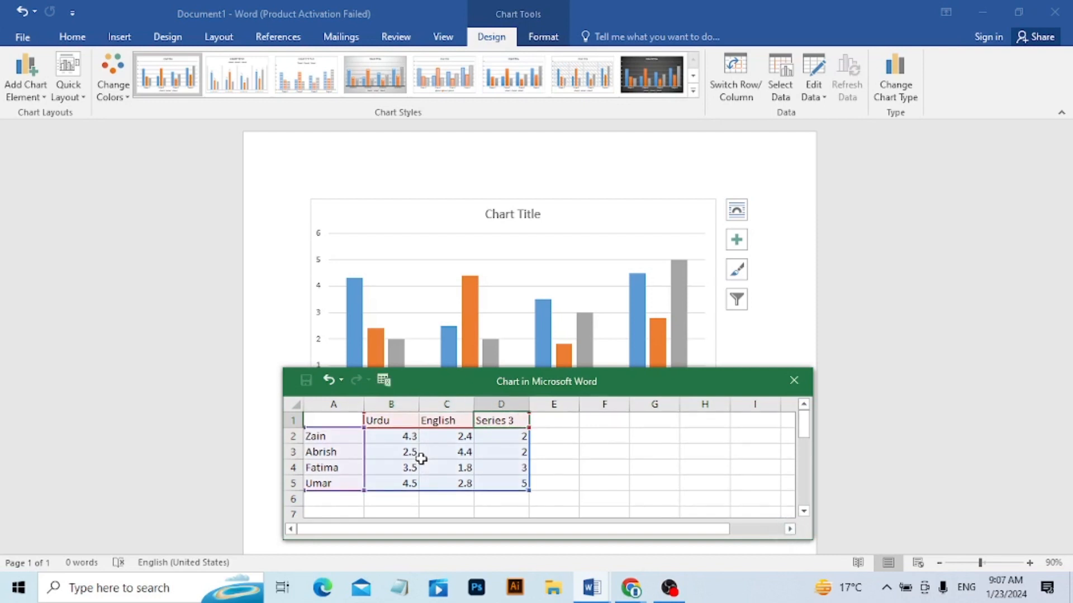
pyautogui.write('Math')
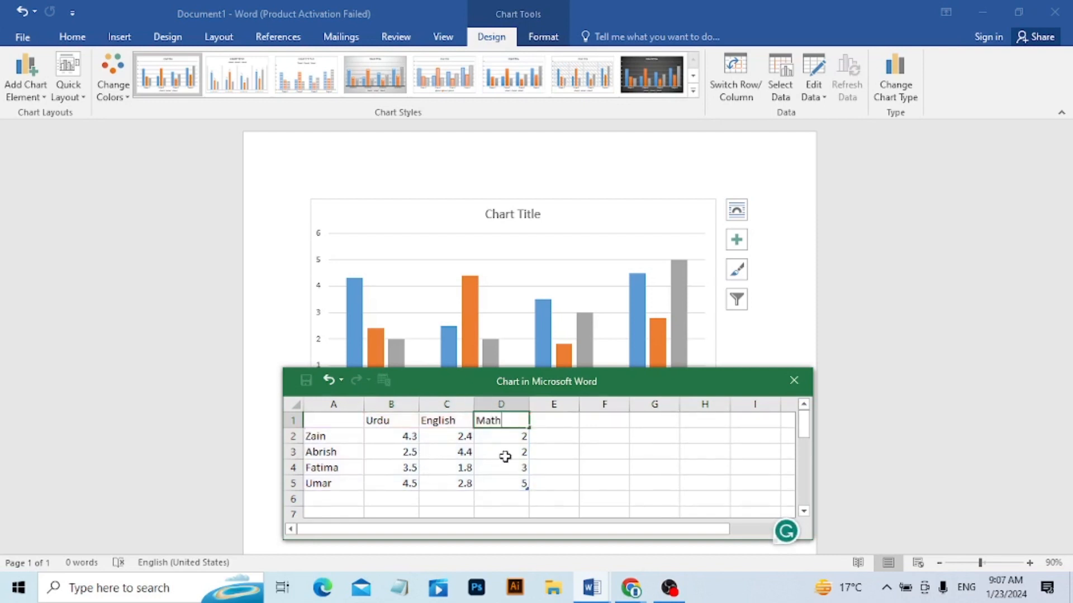
pyautogui.press('Return')
# Enter the first student's marks in row 2: Urdu 25, English 35 and Math 45.
pyautogui.click(404, 437)
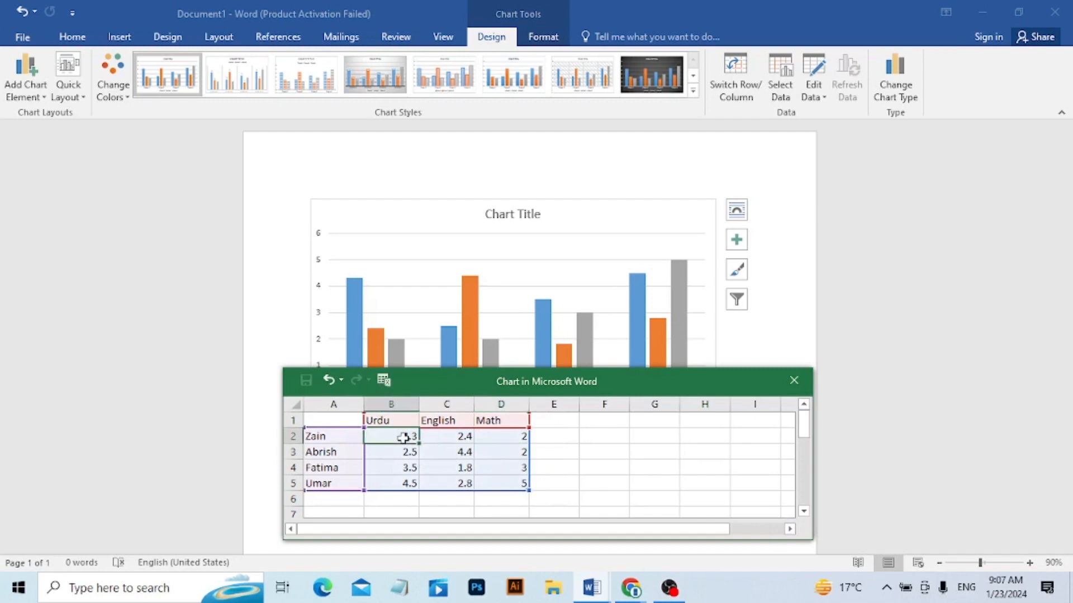
pyautogui.write('4.25')
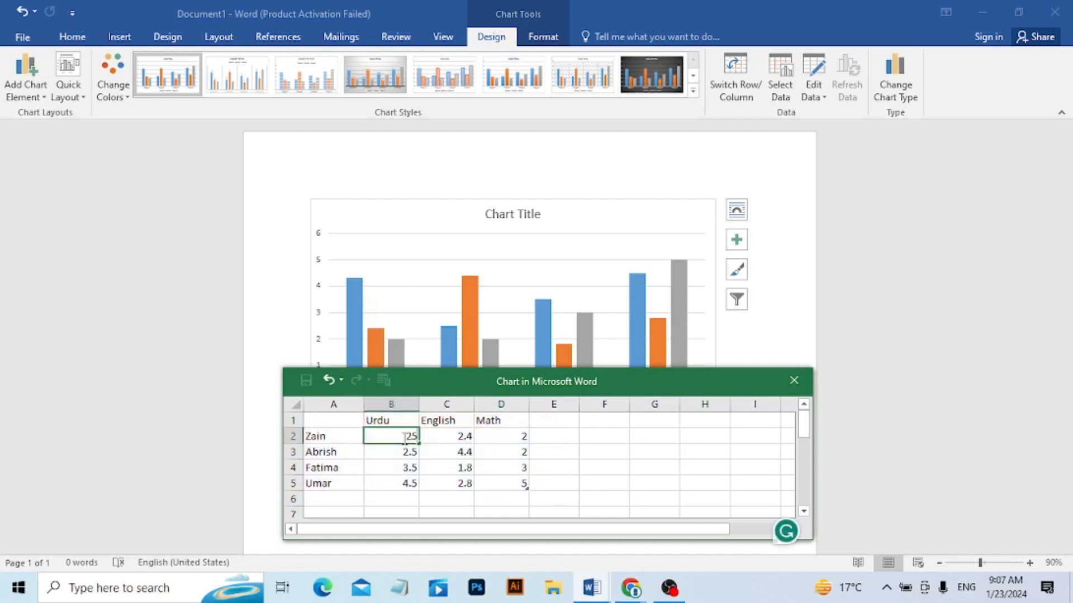
pyautogui.press('Tab')
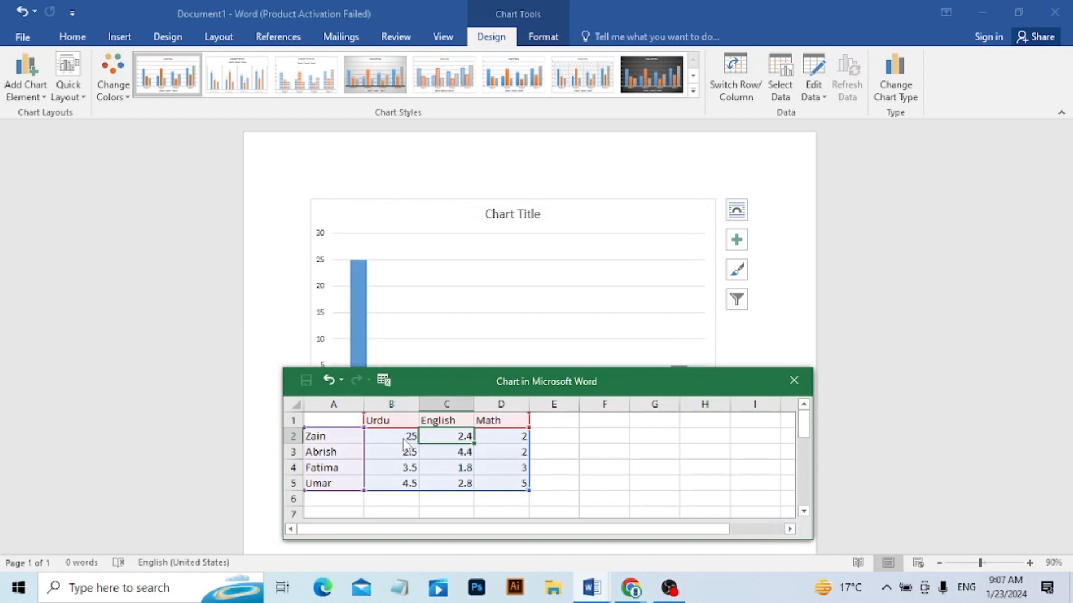
pyautogui.write('35')
pyautogui.press('Tab')
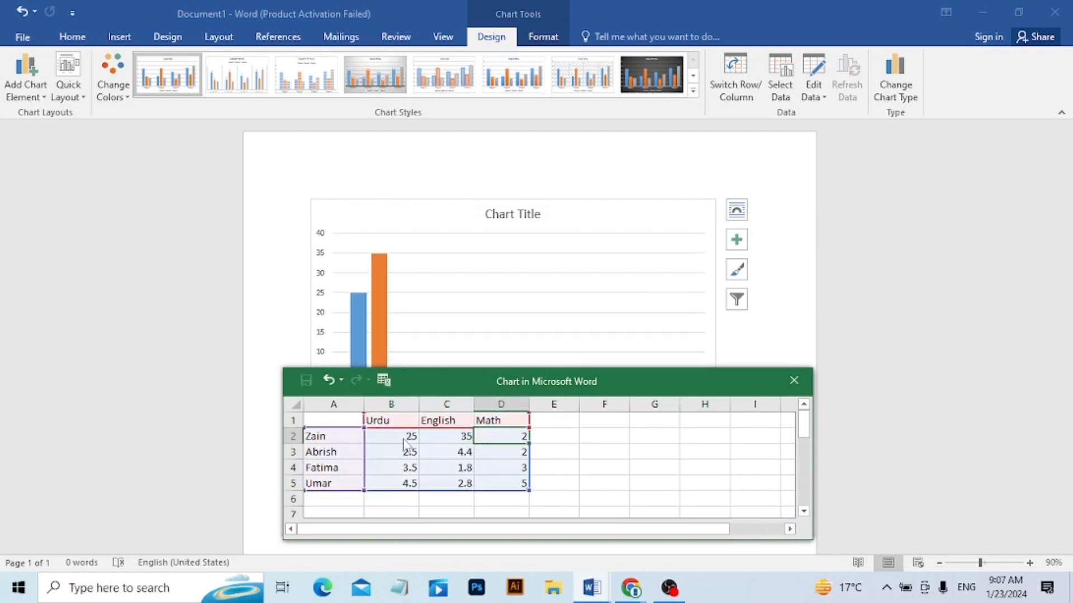
pyautogui.write('45')
pyautogui.press('Return')
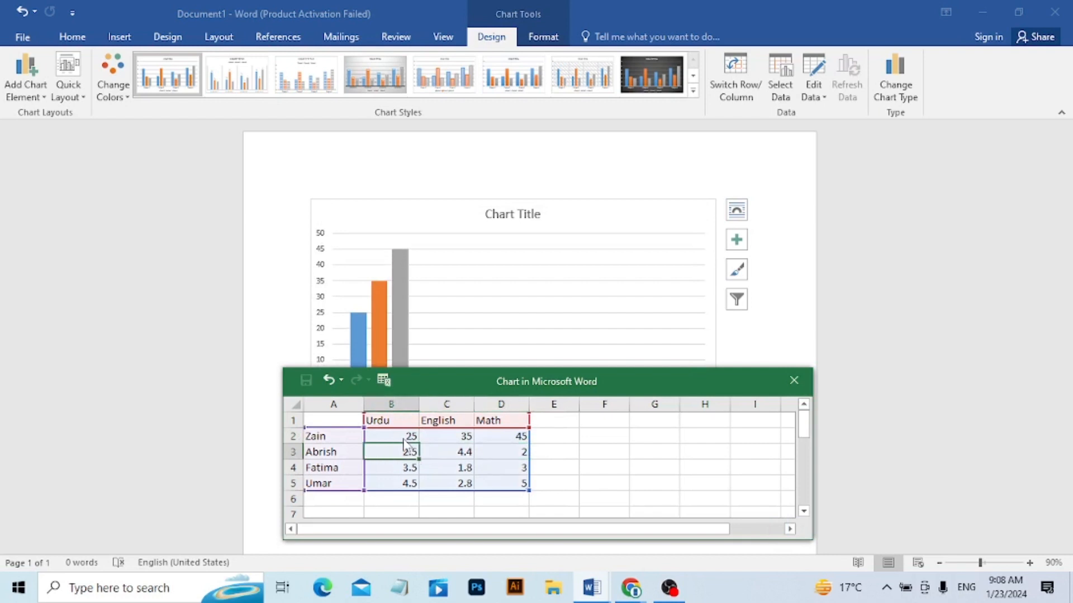
# Enter the second student's marks in row 3: Urdu 45, English 55 and Math 48.
pyautogui.write('45')
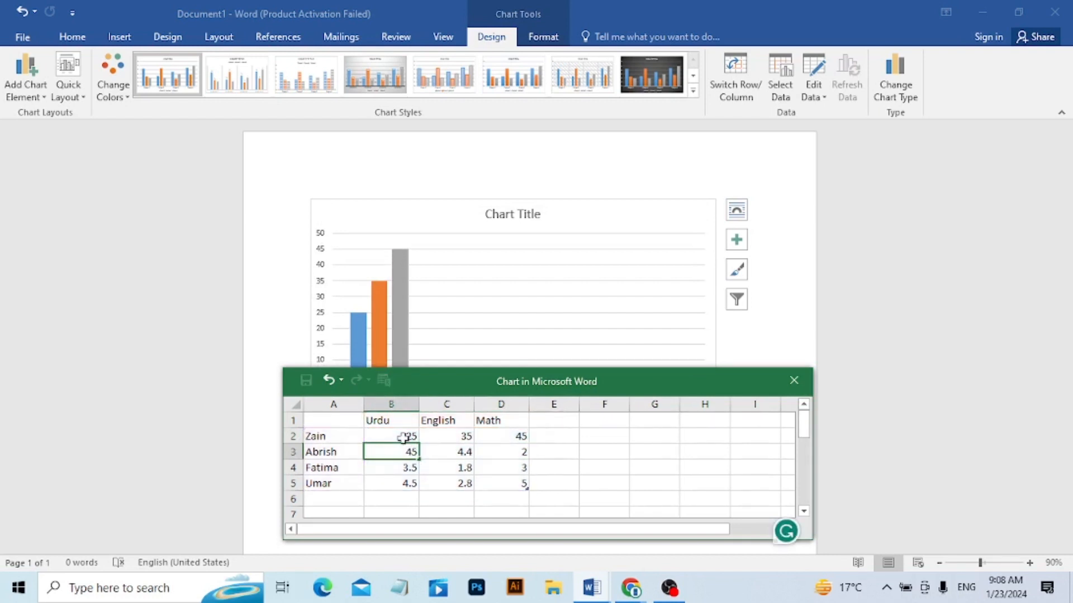
pyautogui.press('Tab')
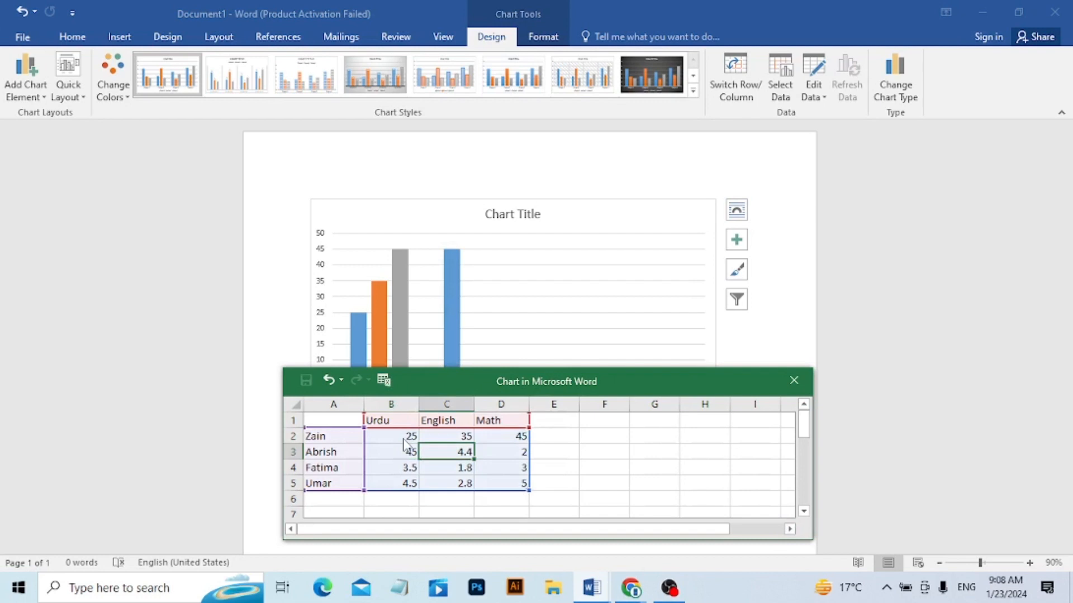
pyautogui.write('55')
pyautogui.press('Tab')
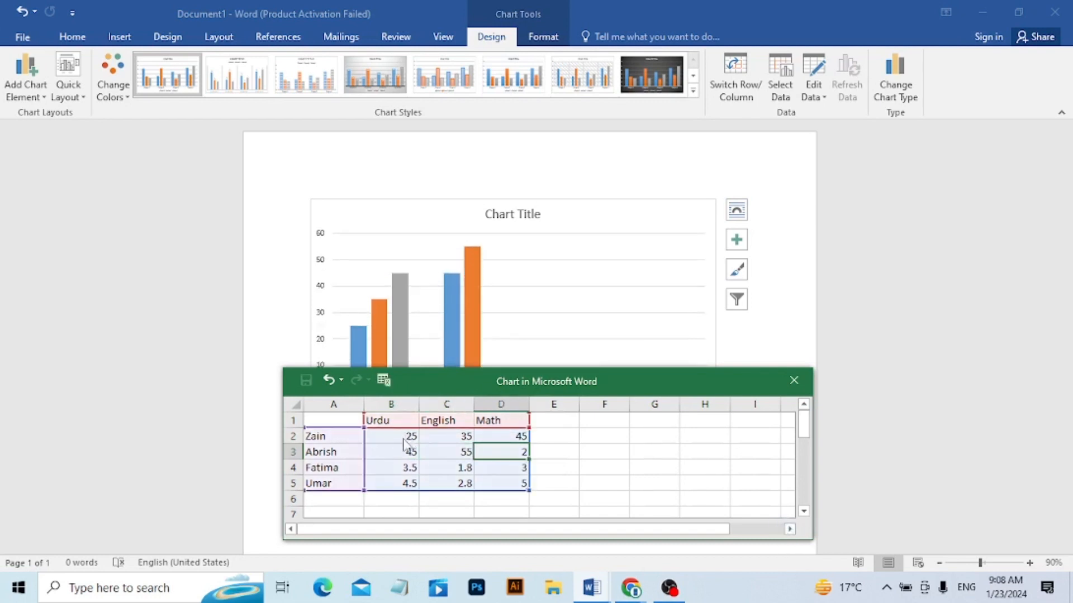
pyautogui.write('48')
pyautogui.press('Return')
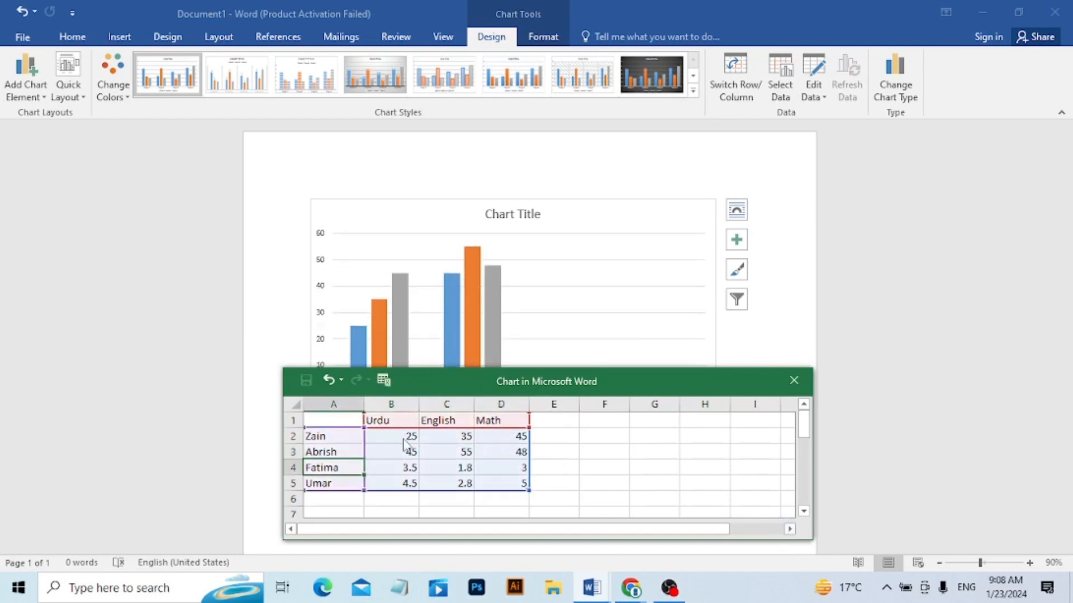
# Enter the third student's marks in row 4: Urdu 25, English 45 and Math 48.
pyautogui.press('Tab')
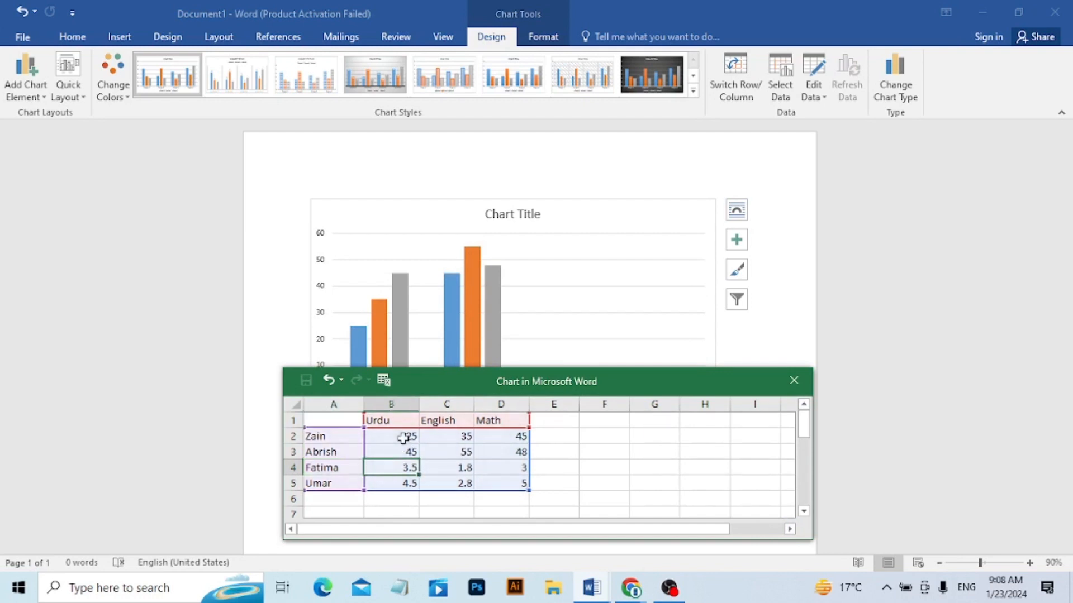
pyautogui.write('25')
pyautogui.press('Tab')
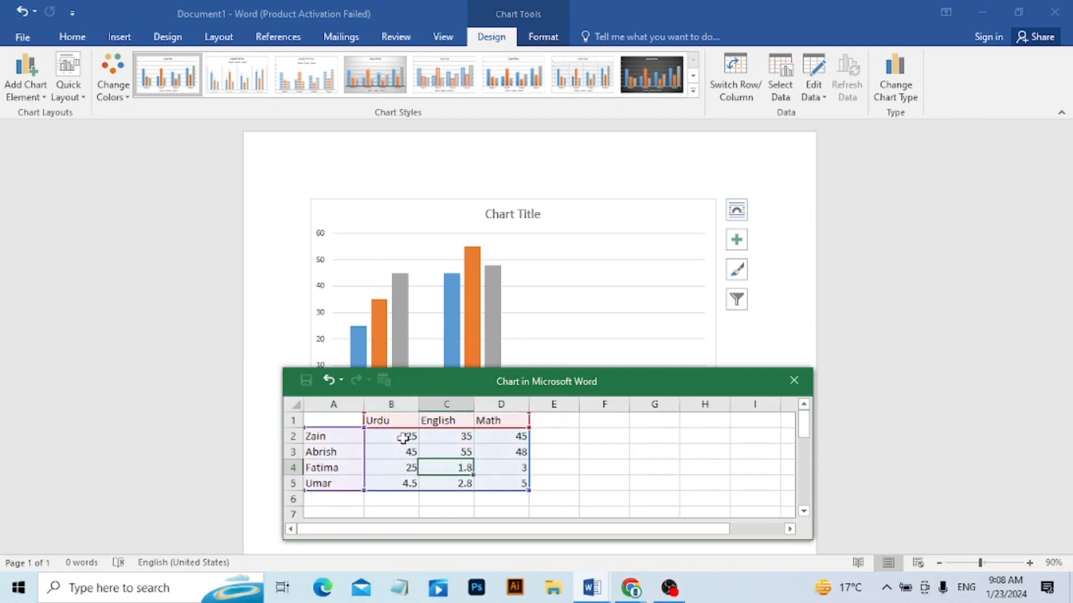
pyautogui.write('45')
pyautogui.press('Tab')
pyautogui.write('48')
pyautogui.press('Return')
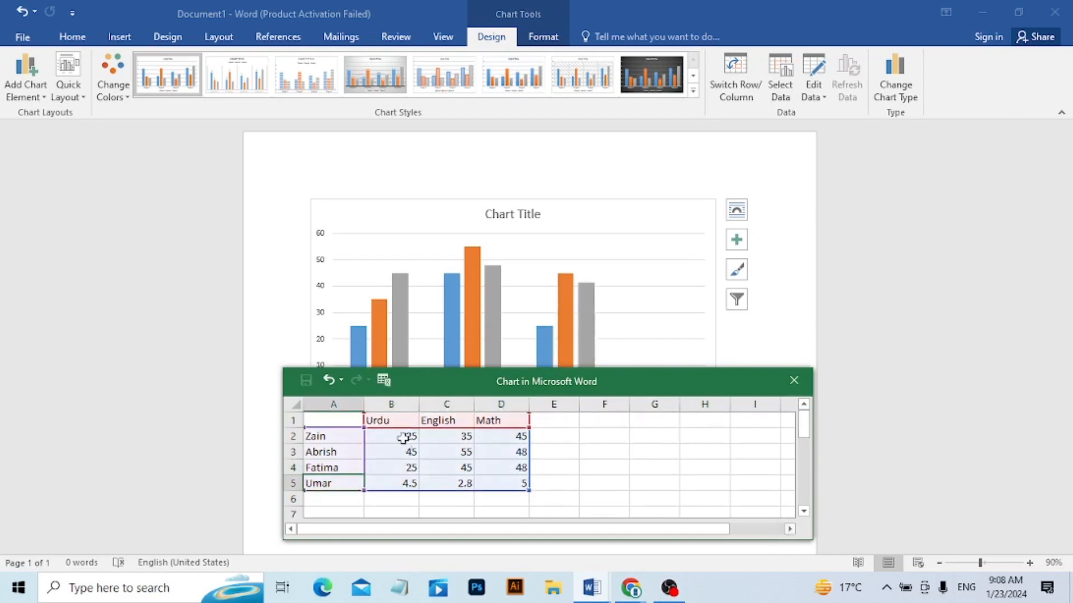
# Enter the fourth student's marks in row 5: Urdu 85, English 42 and Math 19.
pyautogui.write('85')
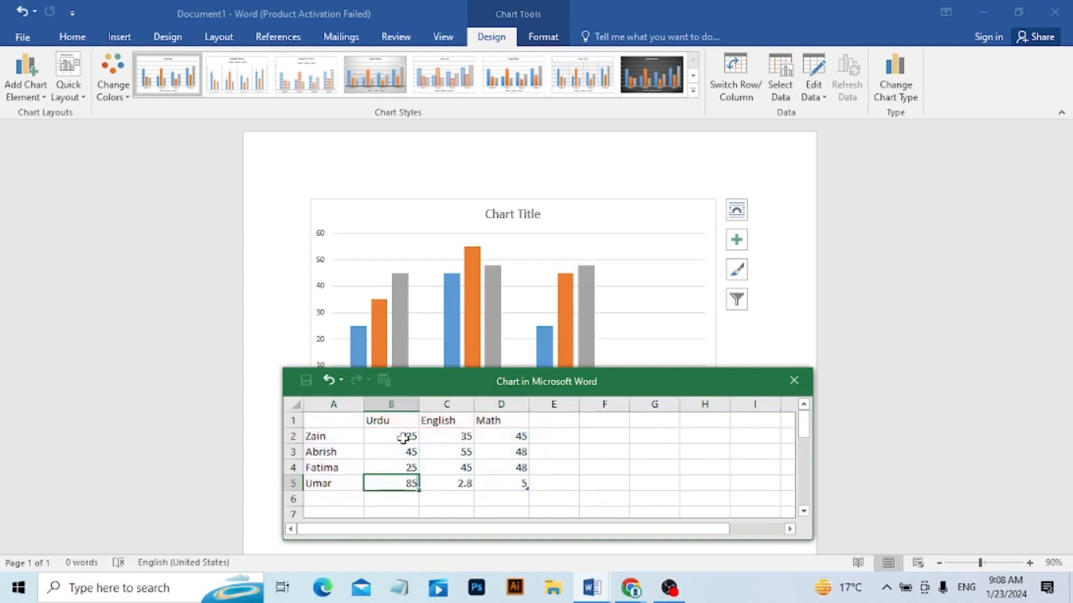
pyautogui.press('Tab')
pyautogui.write('42')
pyautogui.press('Tab')
pyautogui.write('19')
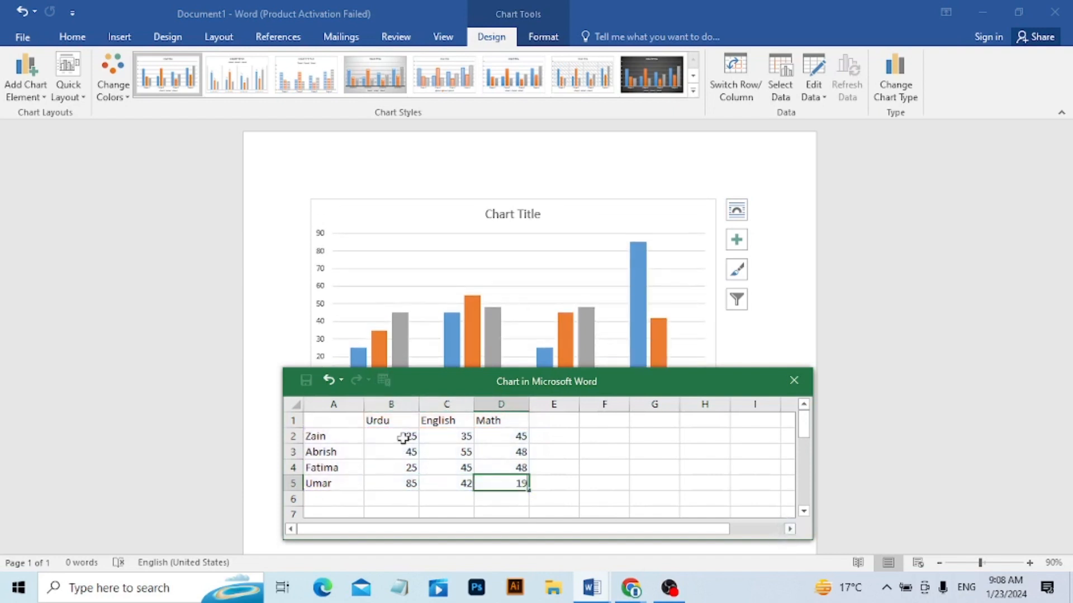
pyautogui.press('Tab')
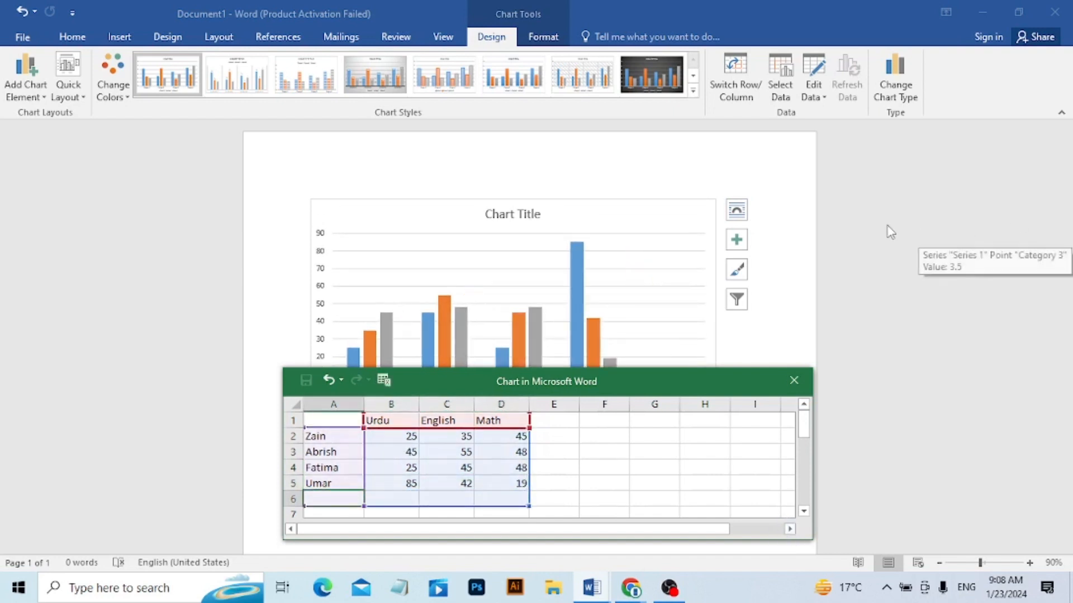
# Close the chart's data sheet and switch back to the Document1 window containing the chart.
pyautogui.click(792, 381)
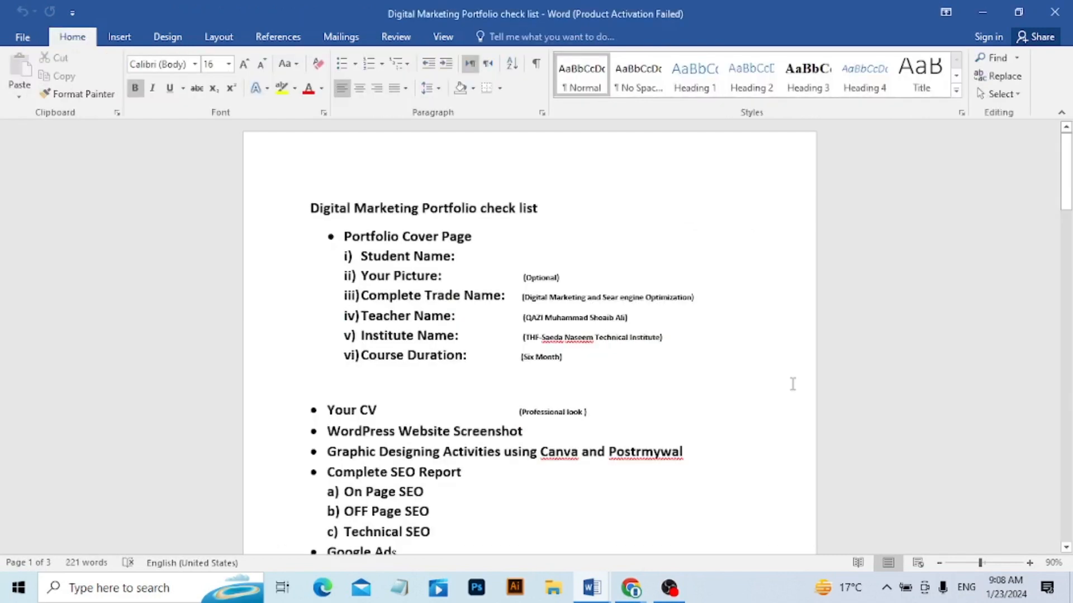
pyautogui.moveTo(591, 587)
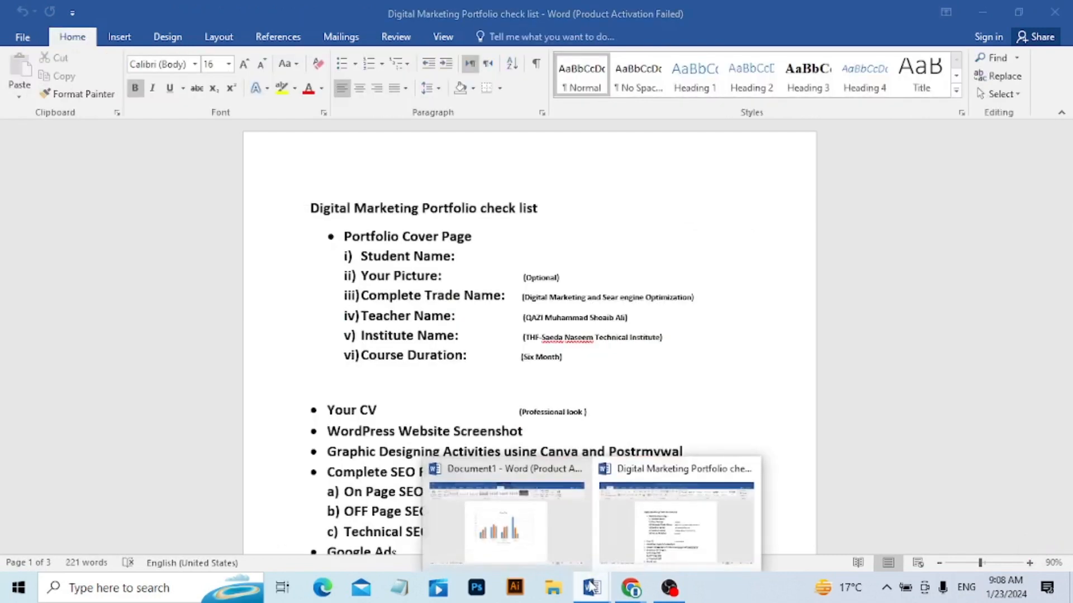
pyautogui.click(511, 528)
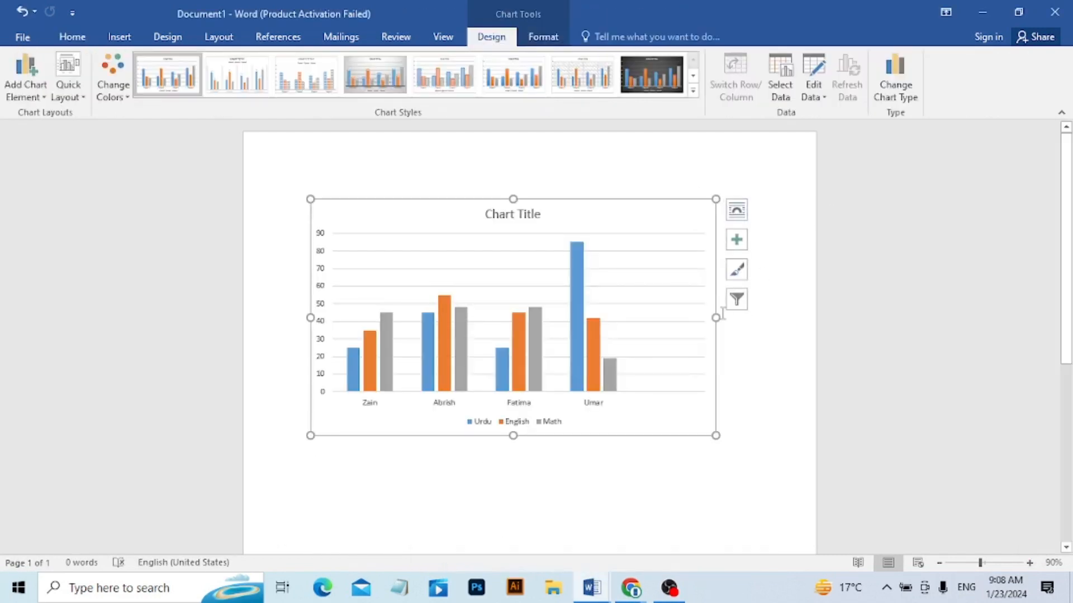
# Replace the chart title with "THF -School".
pyautogui.moveTo(1066, 247); pyautogui.dragTo(1066, 268)
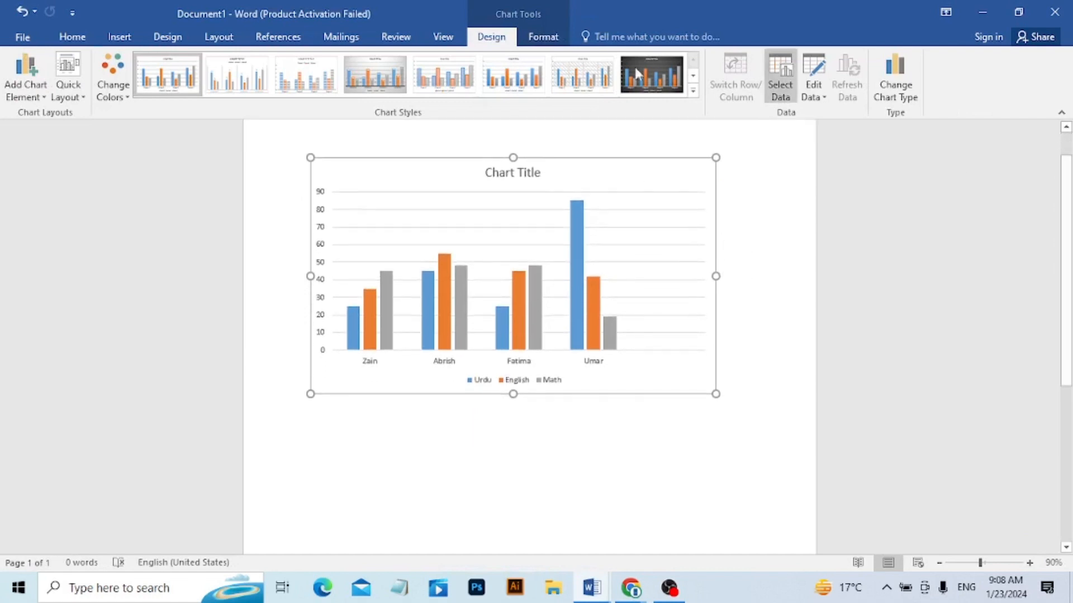
pyautogui.click(500, 175)
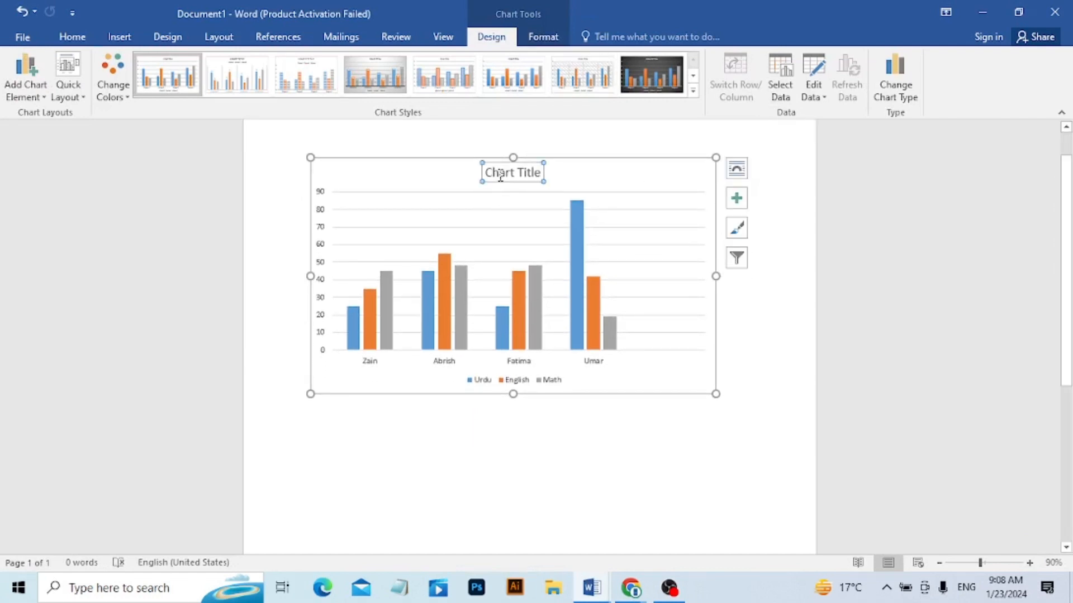
pyautogui.doubleClick(535, 174)
pyautogui.click(538, 175)
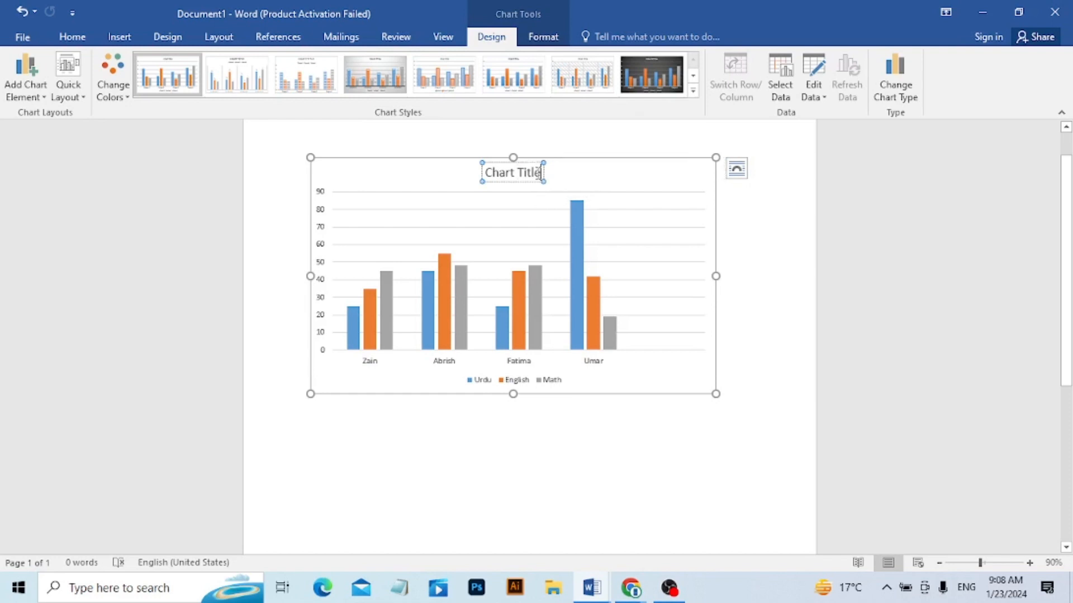
pyautogui.press('BackSpace')
pyautogui.press('BackSpace')
pyautogui.press('BackSpace')
pyautogui.press('BackSpace')
pyautogui.press('BackSpace')
pyautogui.press('BackSpace')
pyautogui.press('BackSpace')
pyautogui.press('BackSpace')
pyautogui.press('BackSpace')
pyautogui.press('BackSpace')
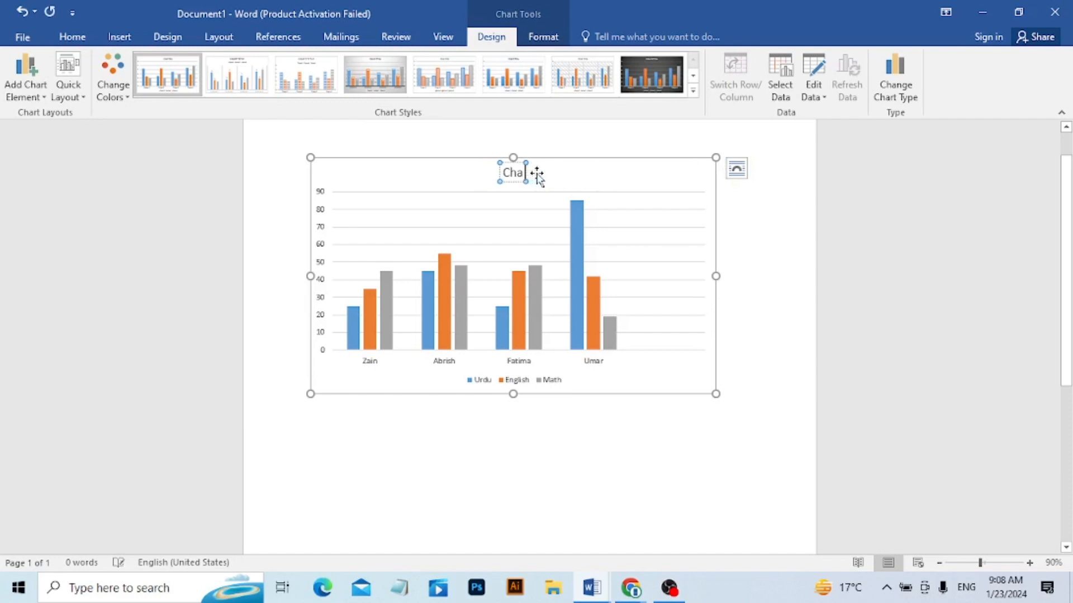
pyautogui.press('BackSpace')
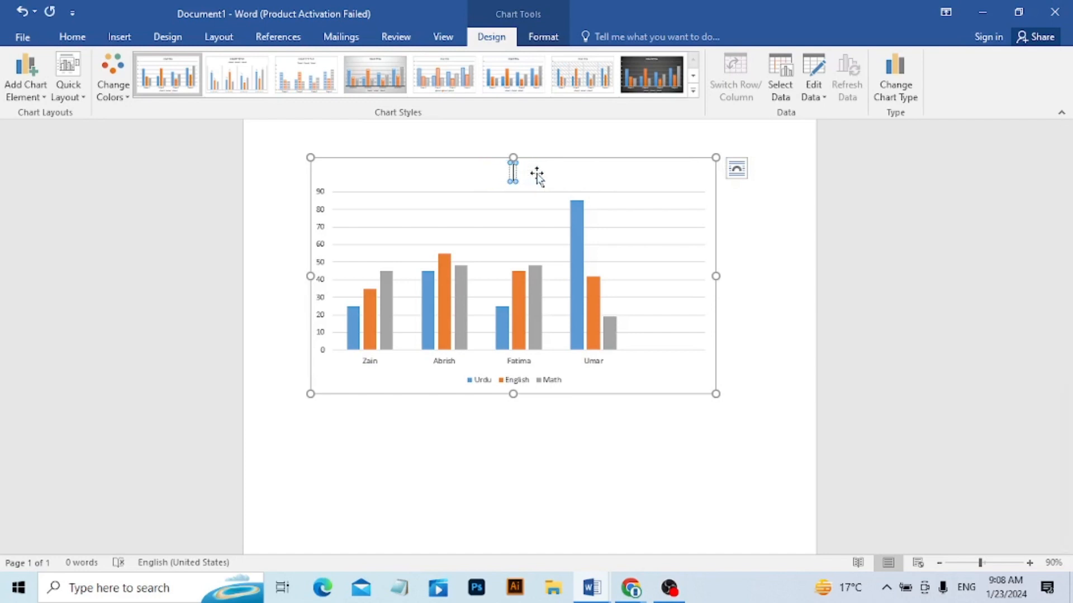
pyautogui.write('THF -School')
pyautogui.click(648, 215)
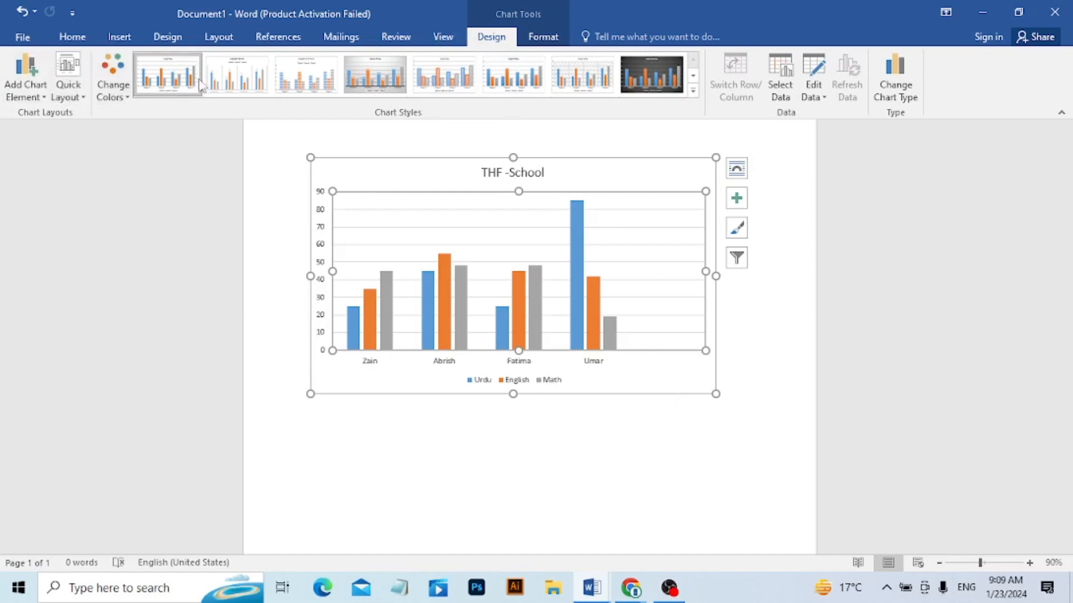
# Try several chart styles, apply the sixth style in the gallery, and bring up the formatting options for the English series.
pyautogui.click(237, 74)
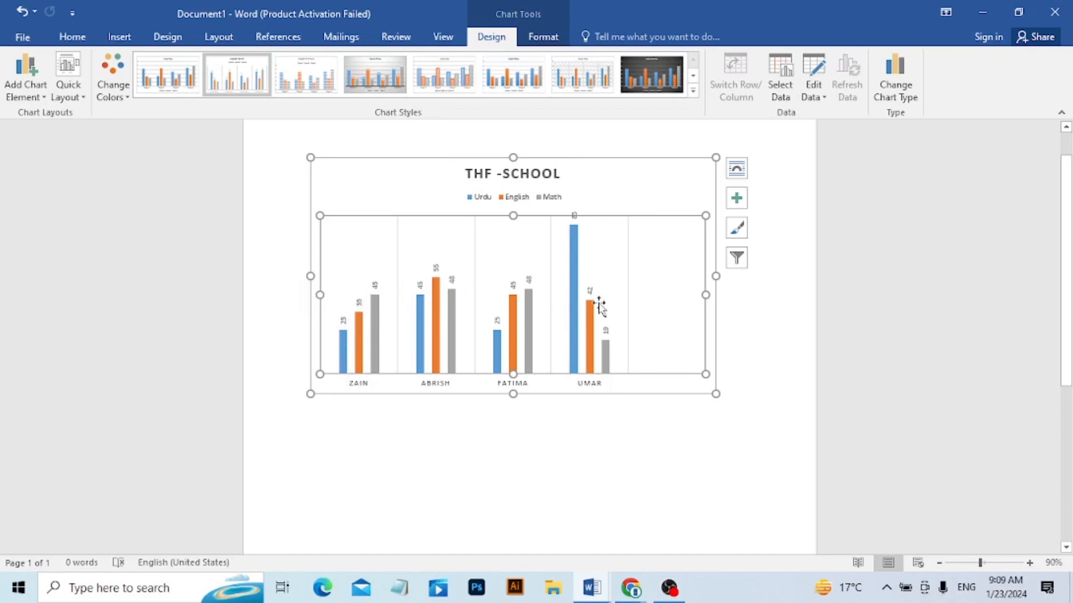
pyautogui.click(310, 90)
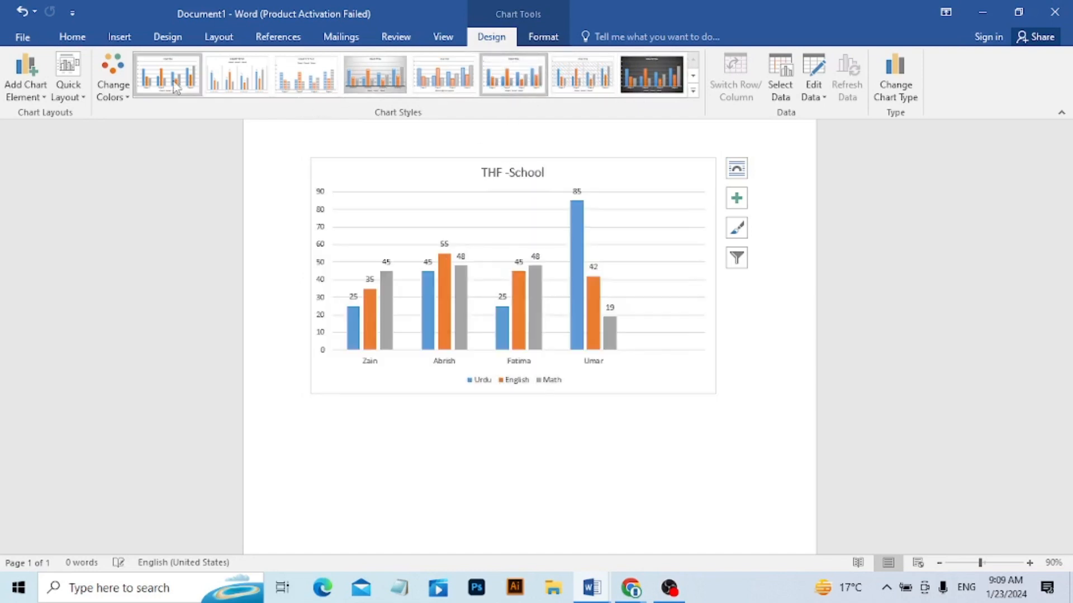
pyautogui.click(363, 316)
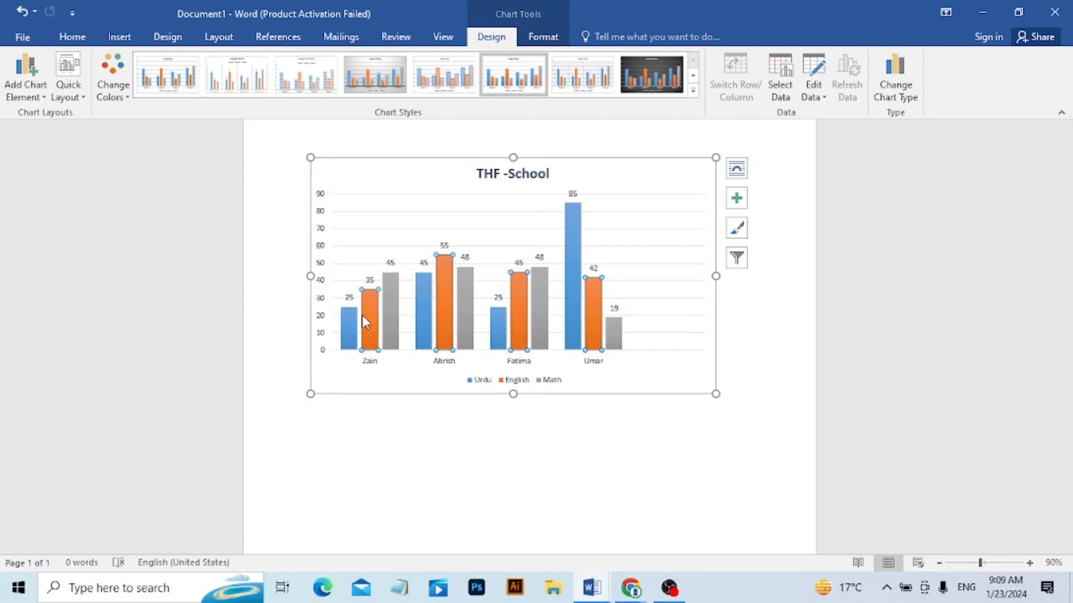
pyautogui.click(539, 41)
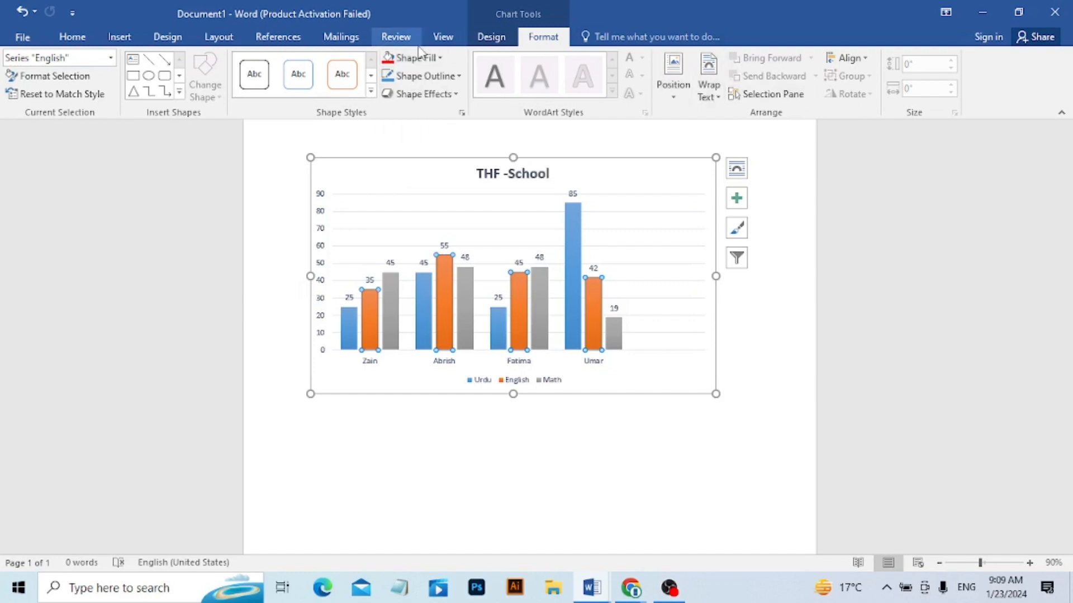
# Delete the whole chart from the document.
pyautogui.click(261, 187)
pyautogui.click(119, 37)
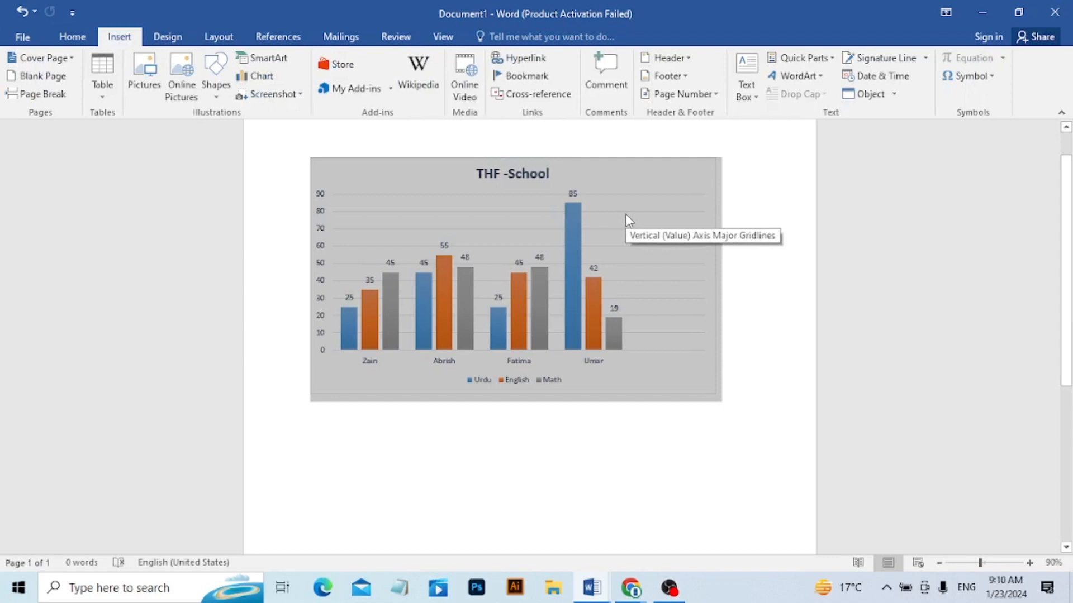
pyautogui.press('Delete')
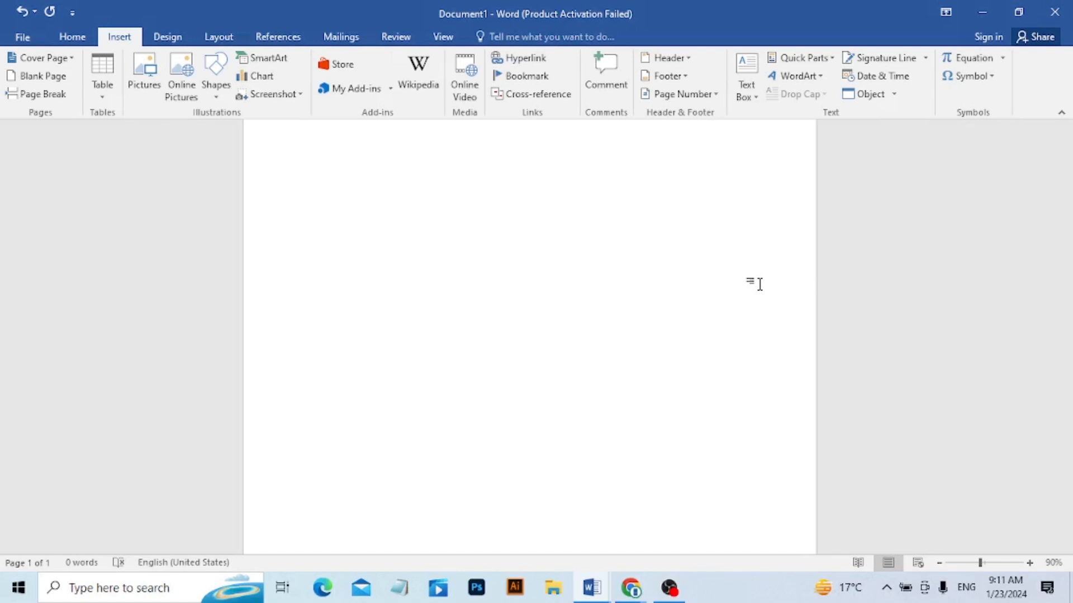
# Switch to File Explorer, view Screenshot (1006) in the Screenshots folder under Pictures, and return to the Document1 window in Word.
pyautogui.click(551, 592)
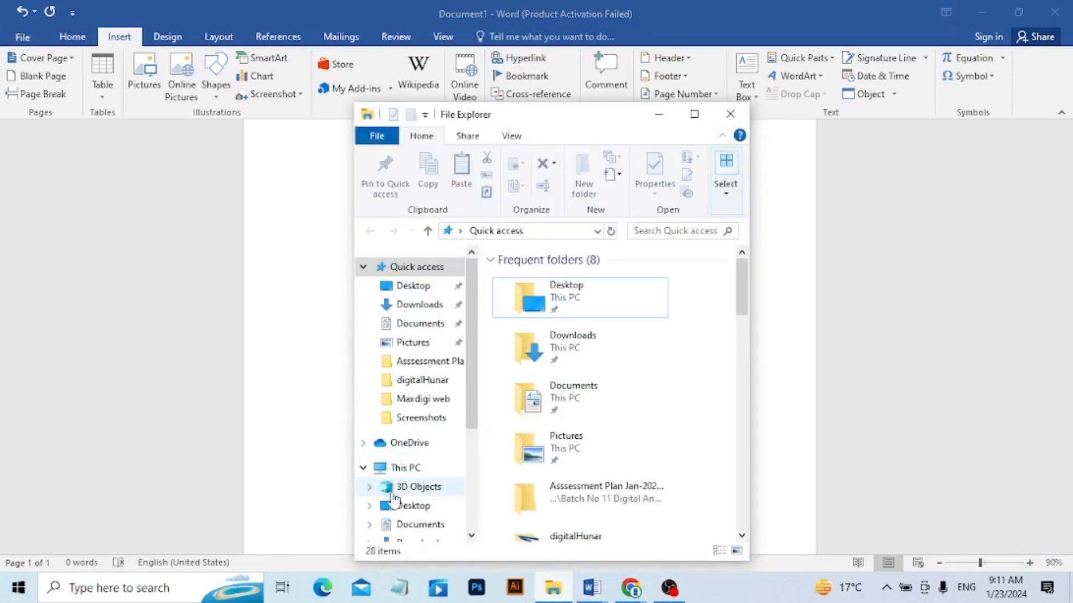
pyautogui.click(407, 348)
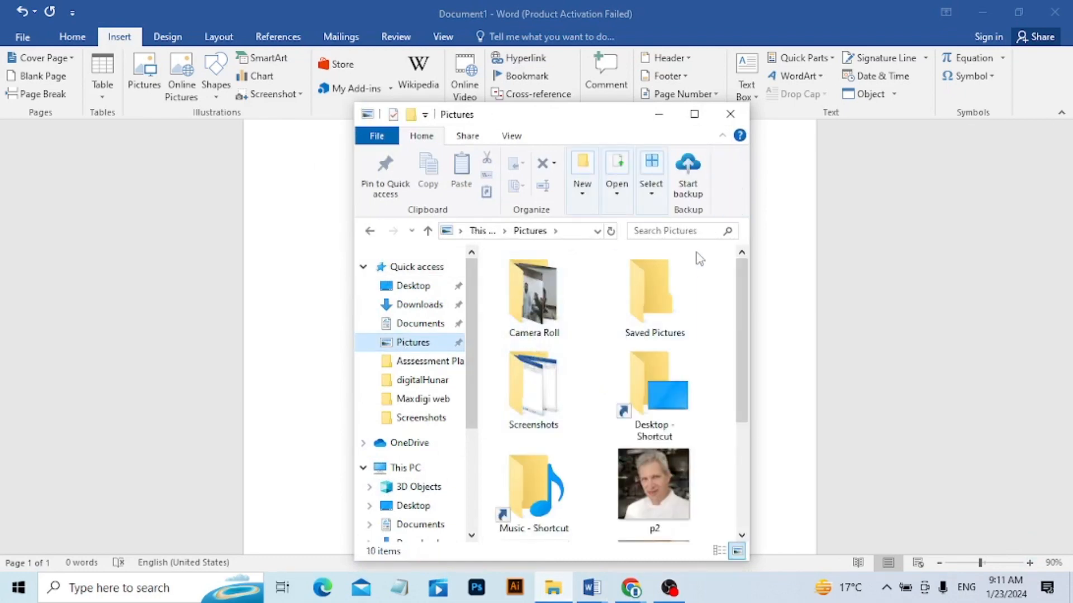
pyautogui.click(693, 114)
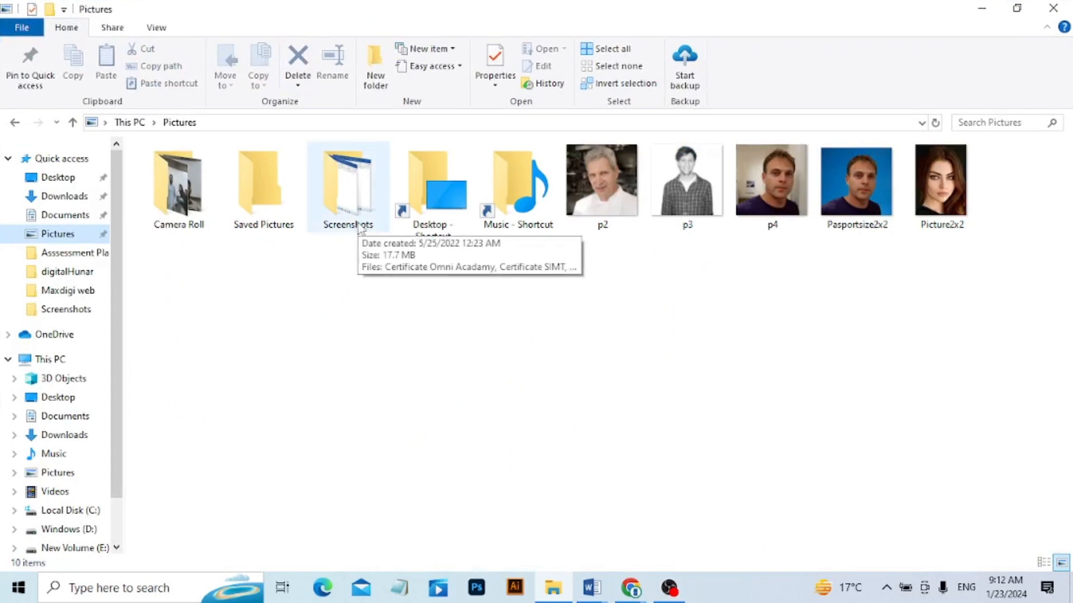
pyautogui.doubleClick(358, 226)
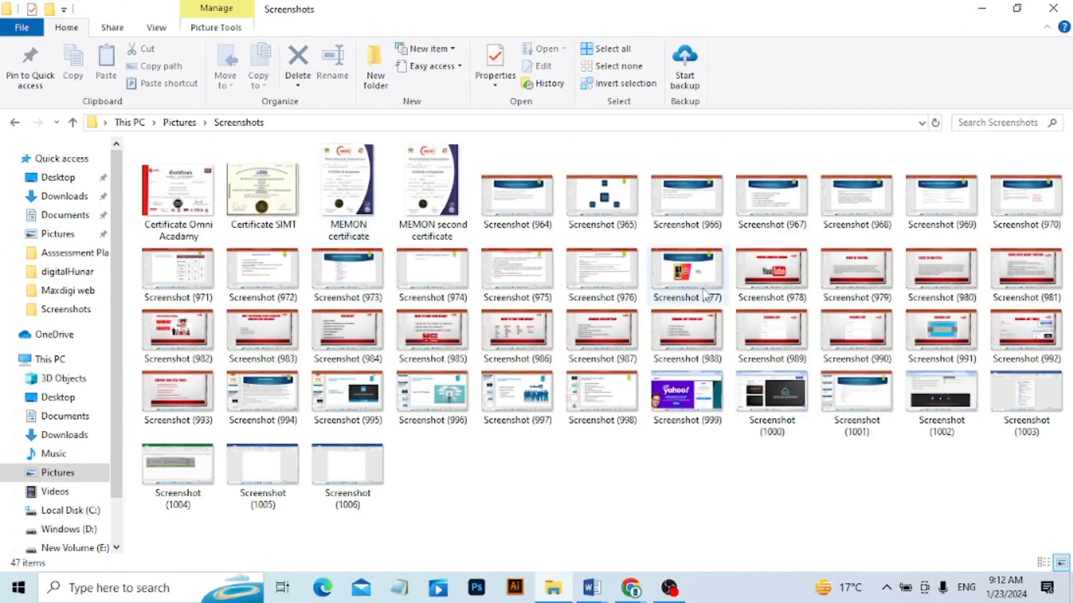
pyautogui.doubleClick(361, 469)
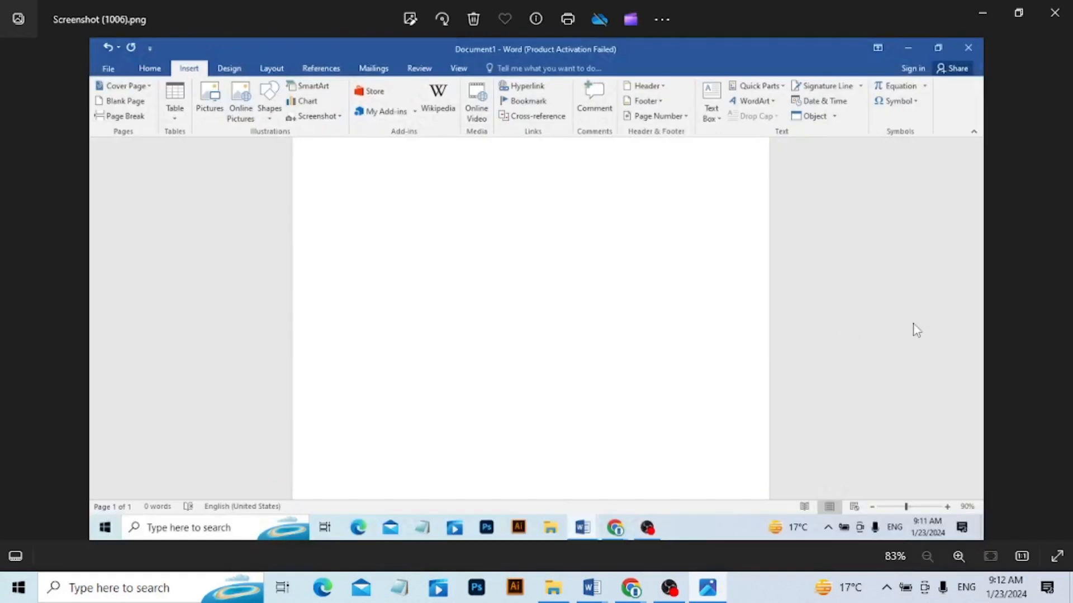
pyautogui.click(1054, 13)
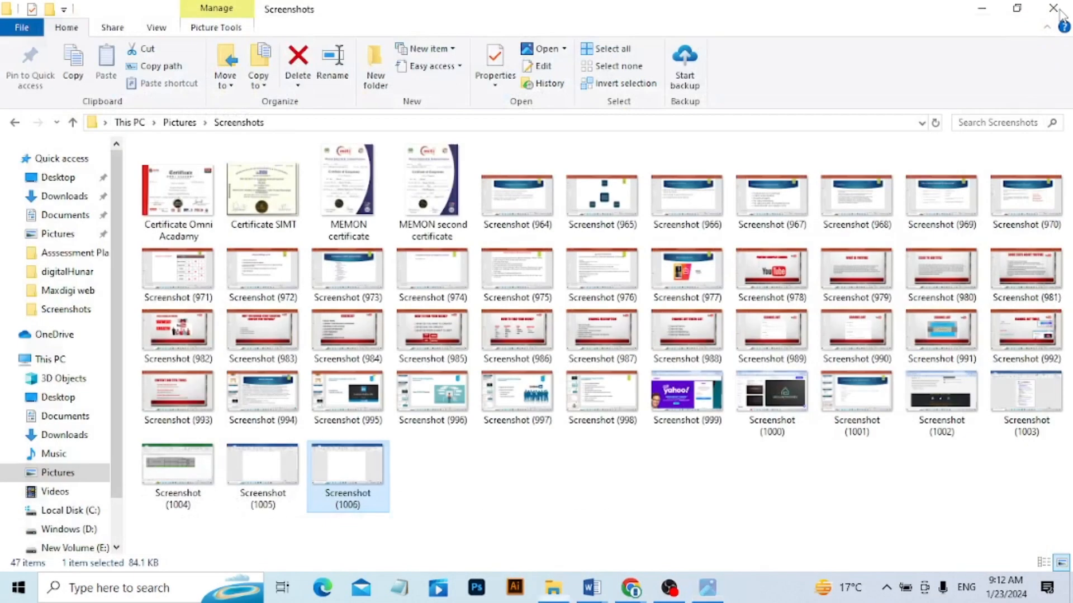
pyautogui.click(589, 591)
pyautogui.click(485, 532)
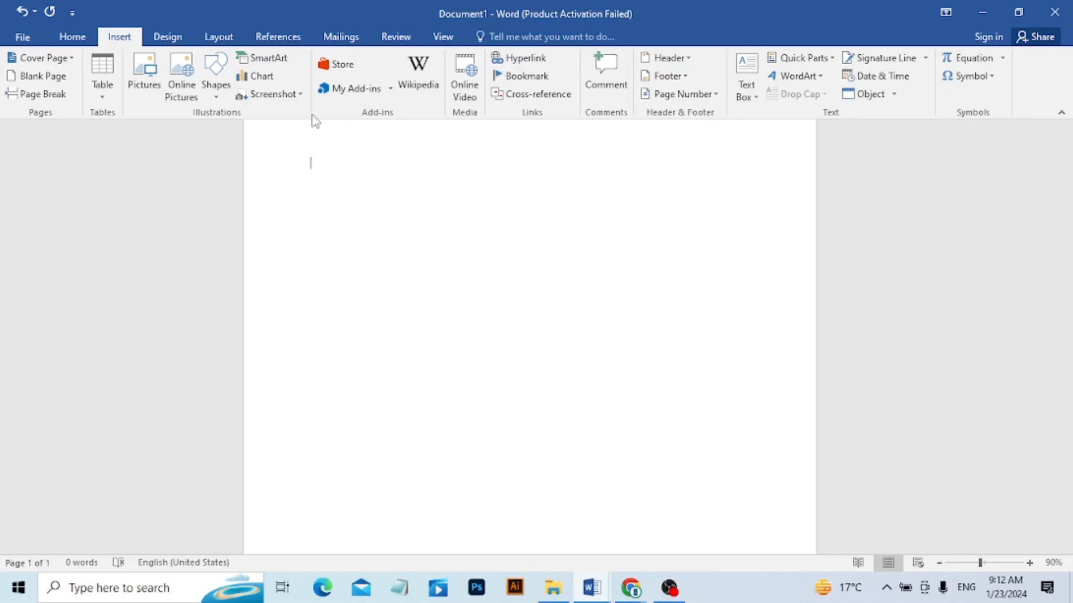
# Insert a screenshot of the open Screenshots folder window and delete the inserted picture.
pyautogui.click(275, 108)
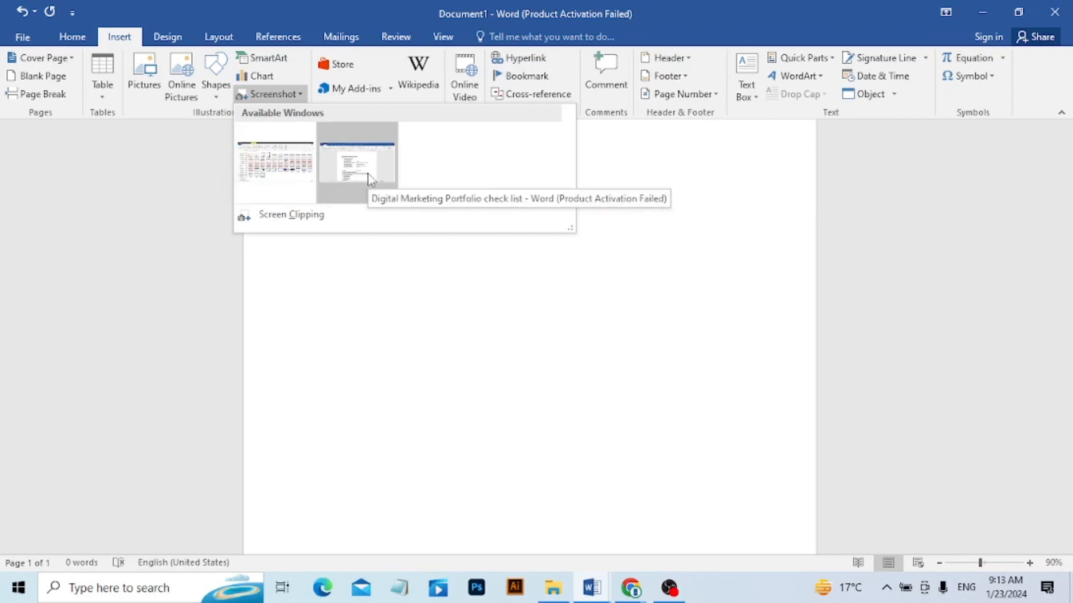
pyautogui.click(283, 167)
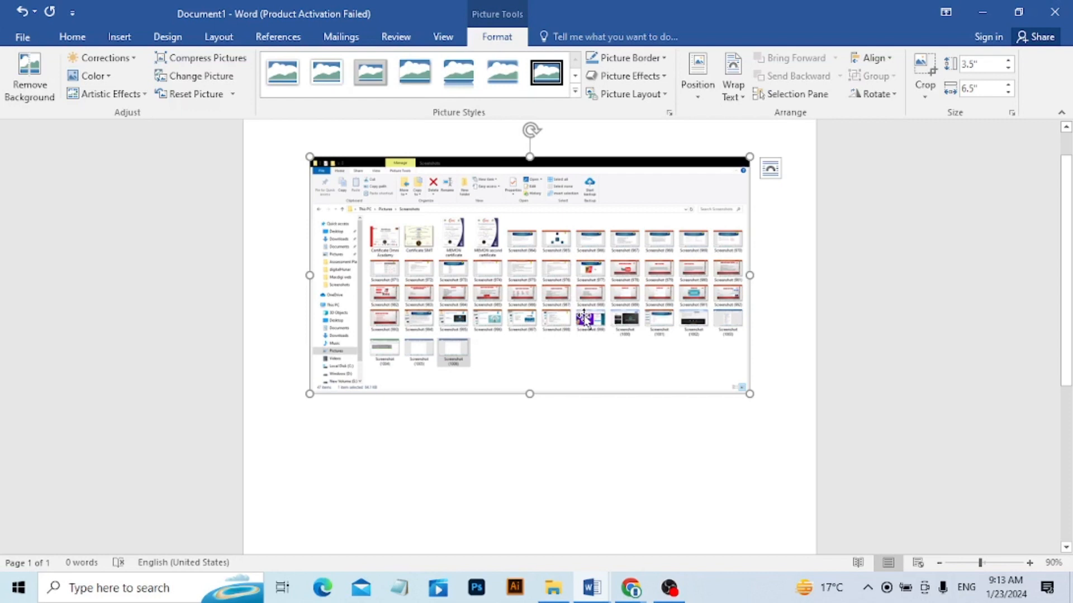
pyautogui.press('Delete')
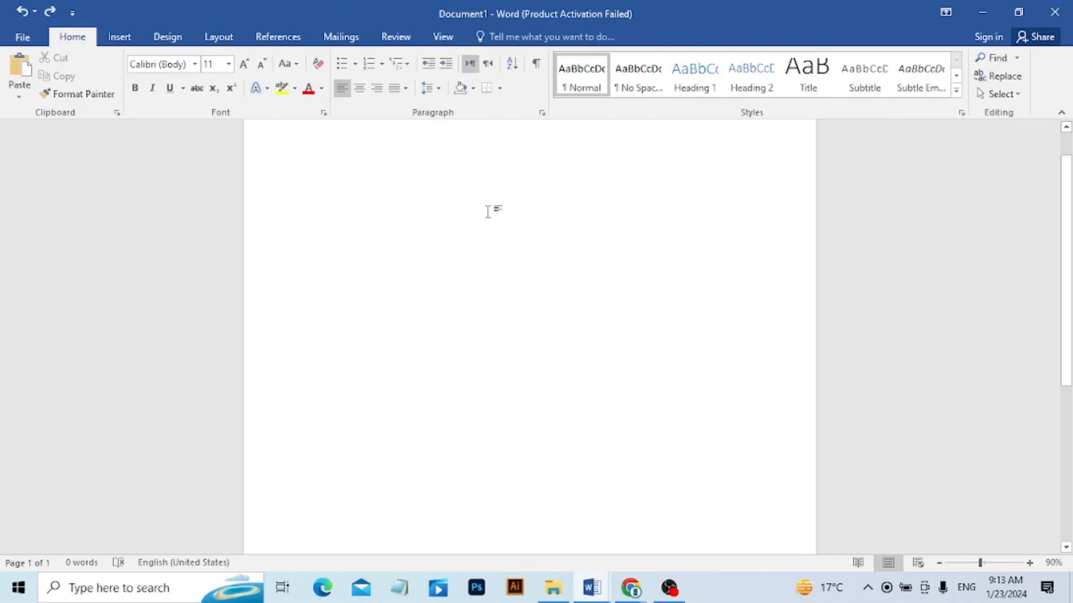
# Insert a screenshot of the Digital Marketing Portfolio check list window and undo the insertion.
pyautogui.click(119, 39)
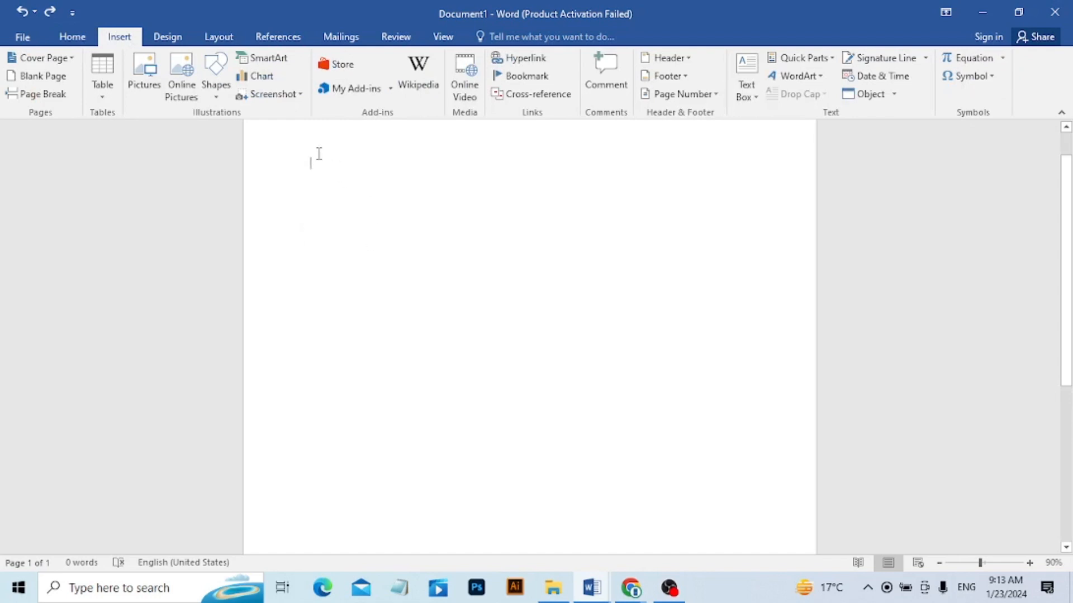
pyautogui.click(286, 96)
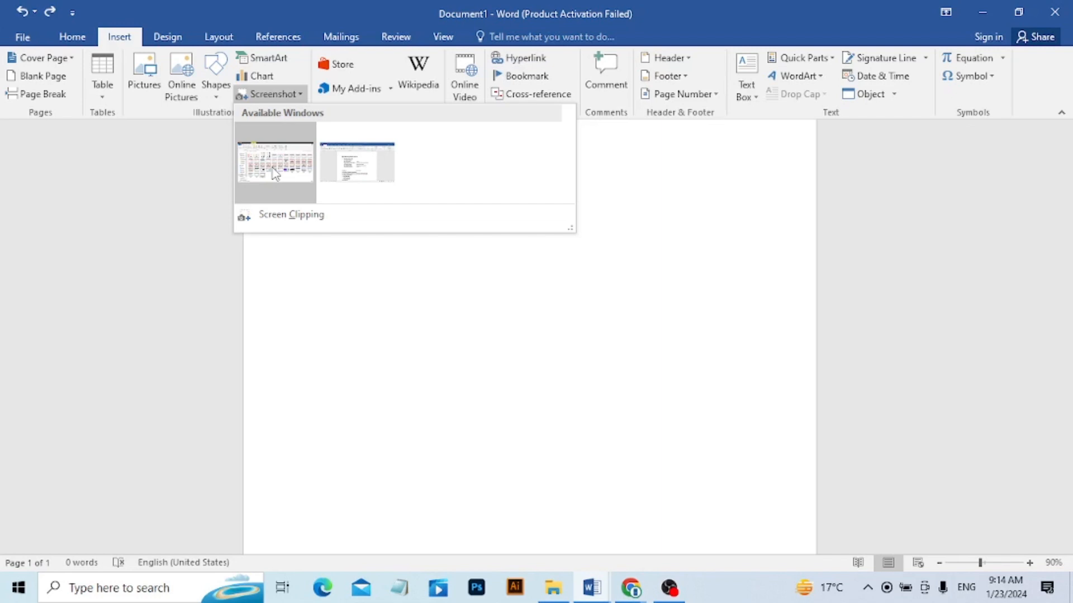
pyautogui.click(349, 173)
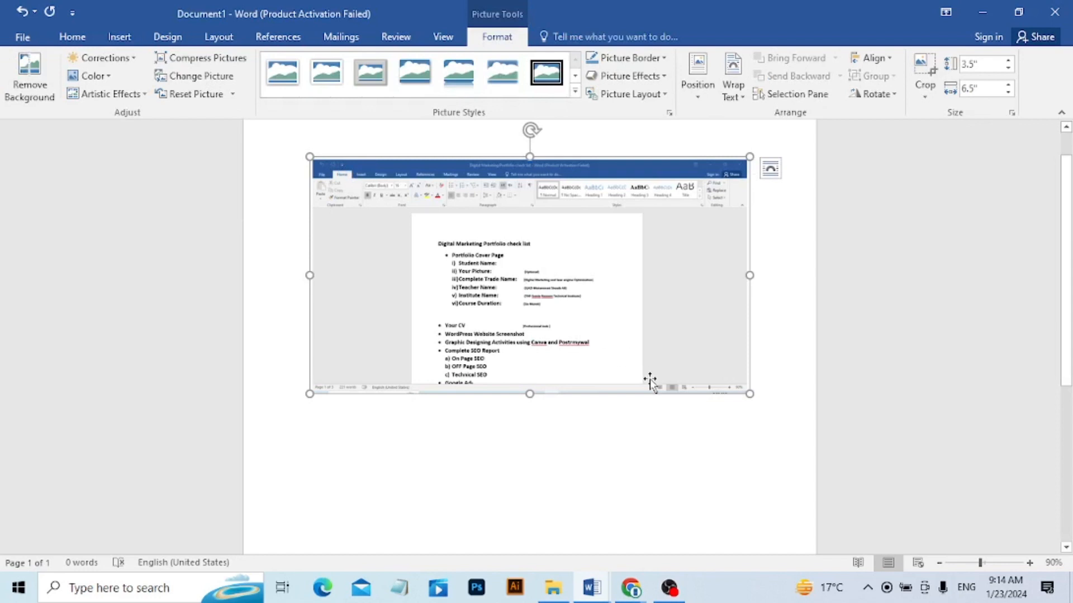
pyautogui.hotkey('ctrl', 'z')
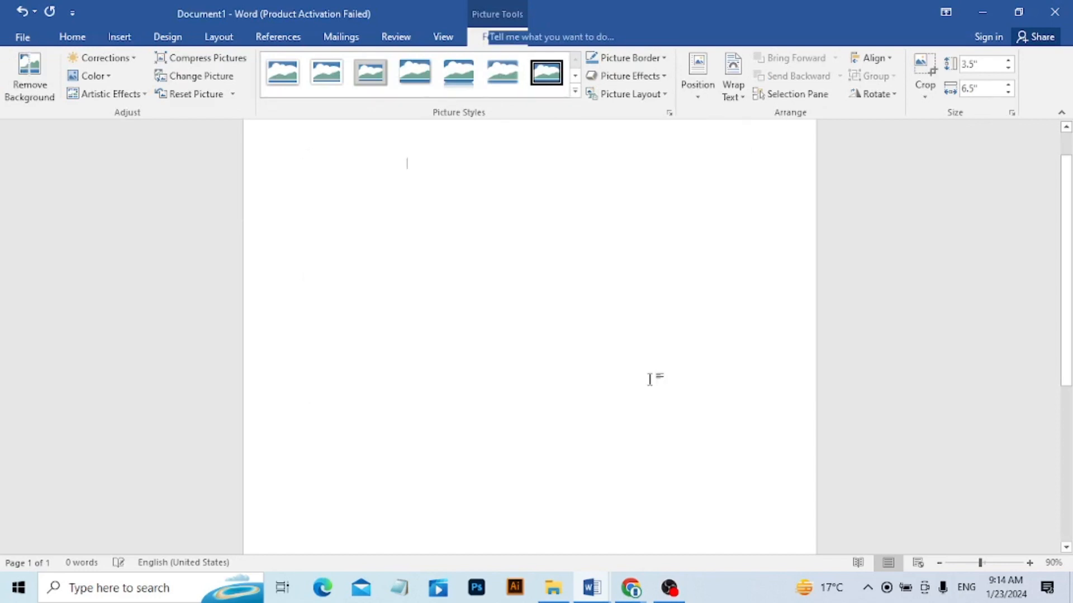
# Insert a screen clipping of the first four thumbnail rows of the Screenshots folder and undo the insertion.
pyautogui.click(120, 38)
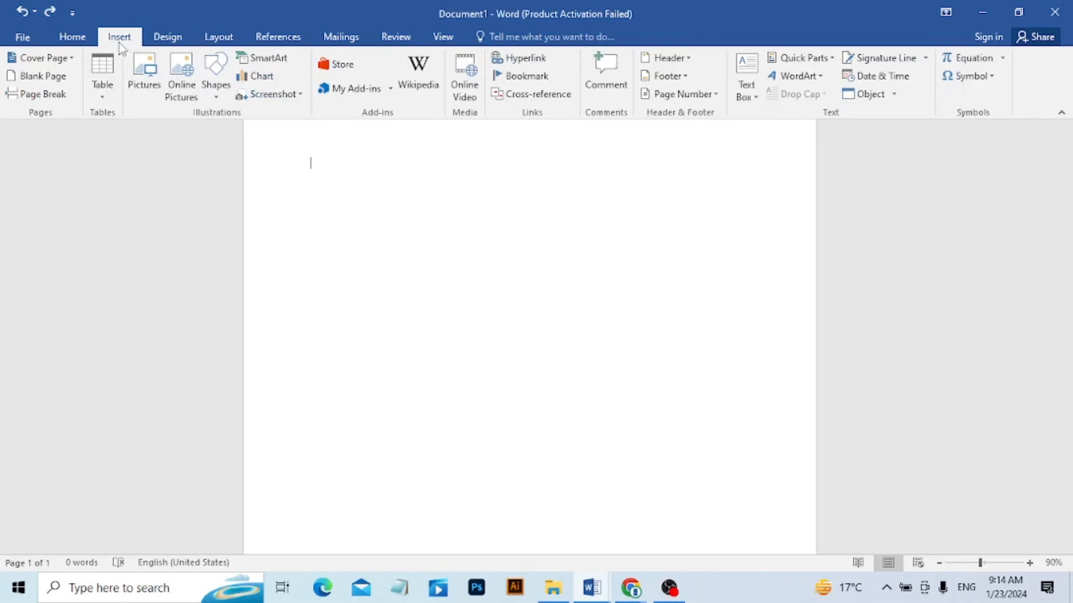
pyautogui.click(289, 96)
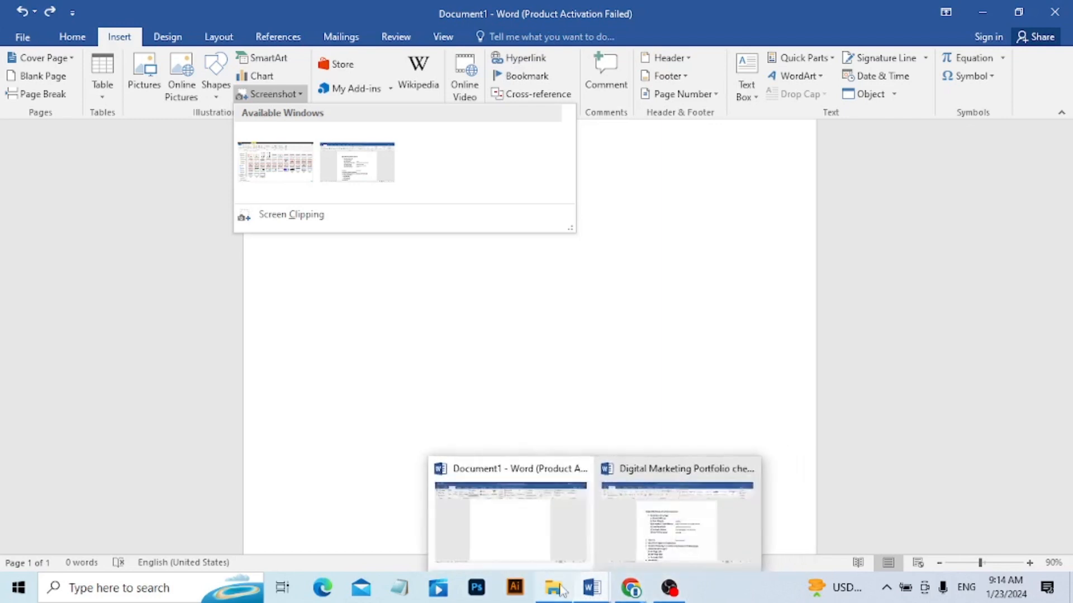
pyautogui.moveTo(561, 591)
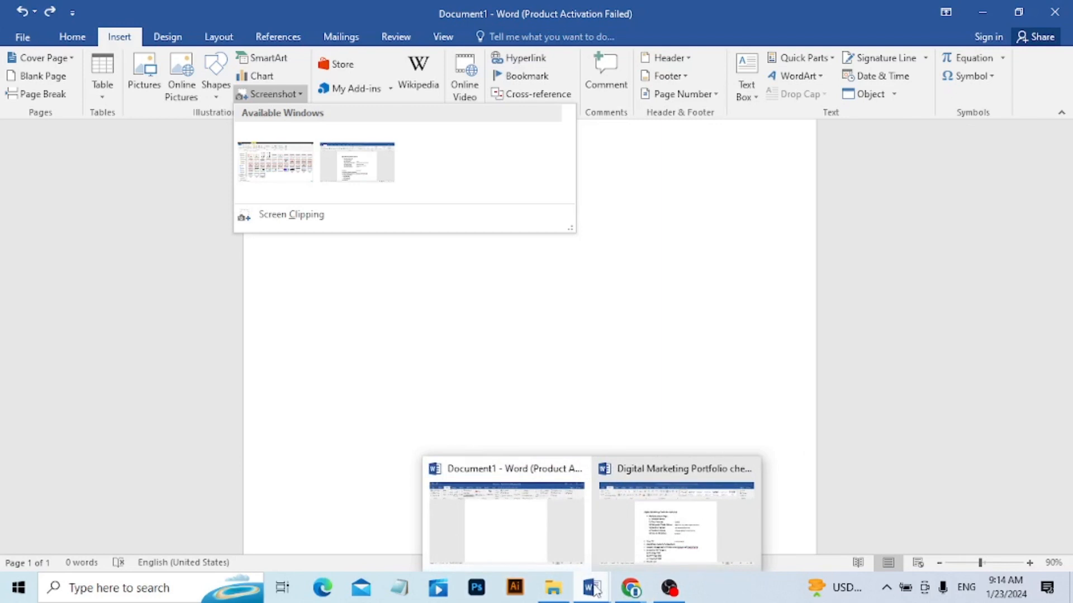
pyautogui.click(556, 523)
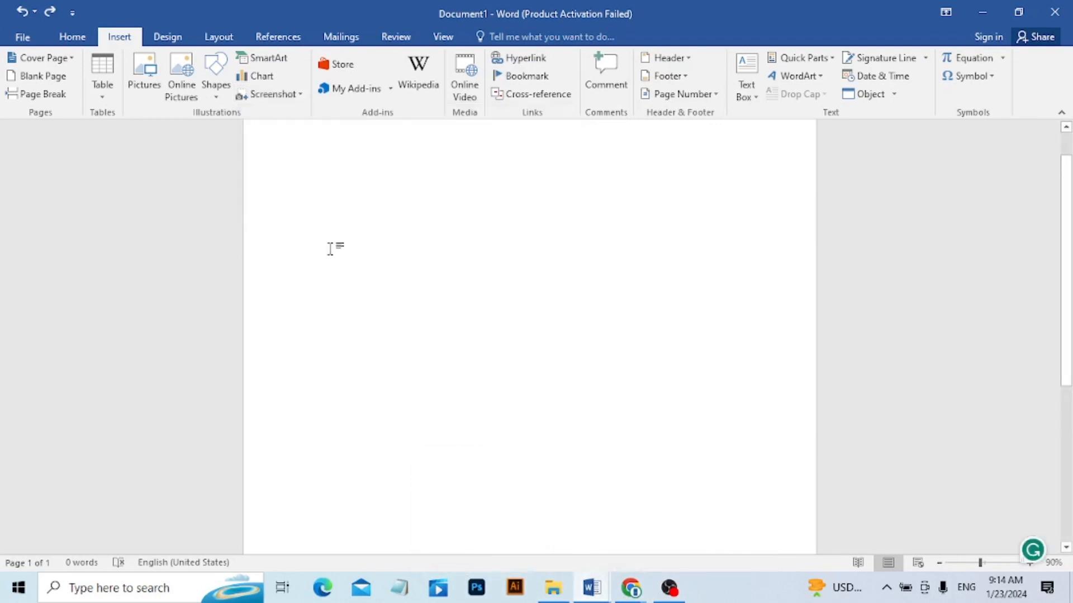
pyautogui.click(257, 96)
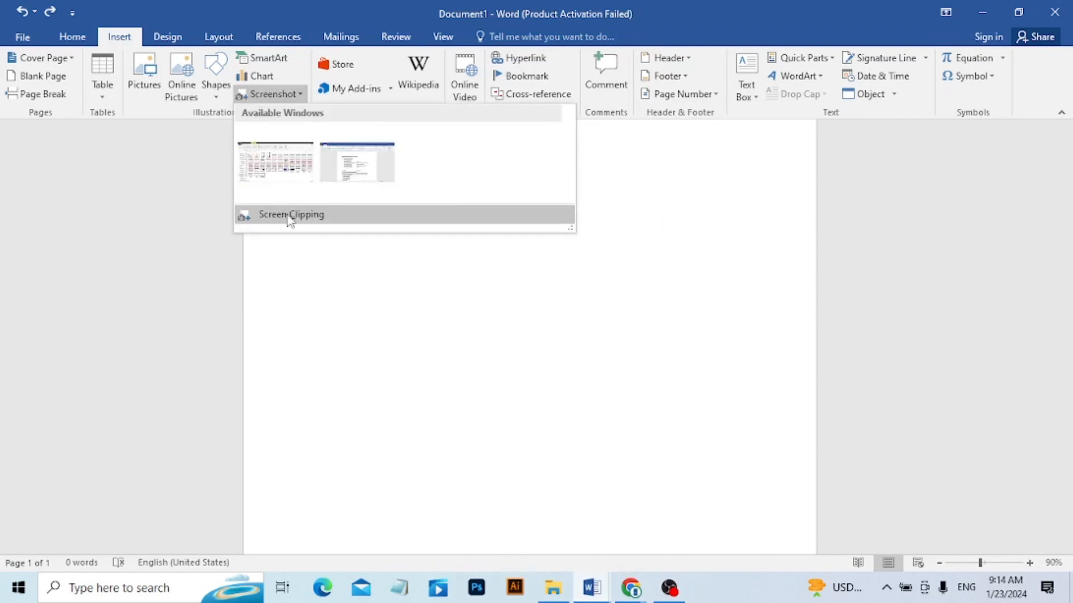
pyautogui.click(289, 216)
pyautogui.moveTo(592, 588)
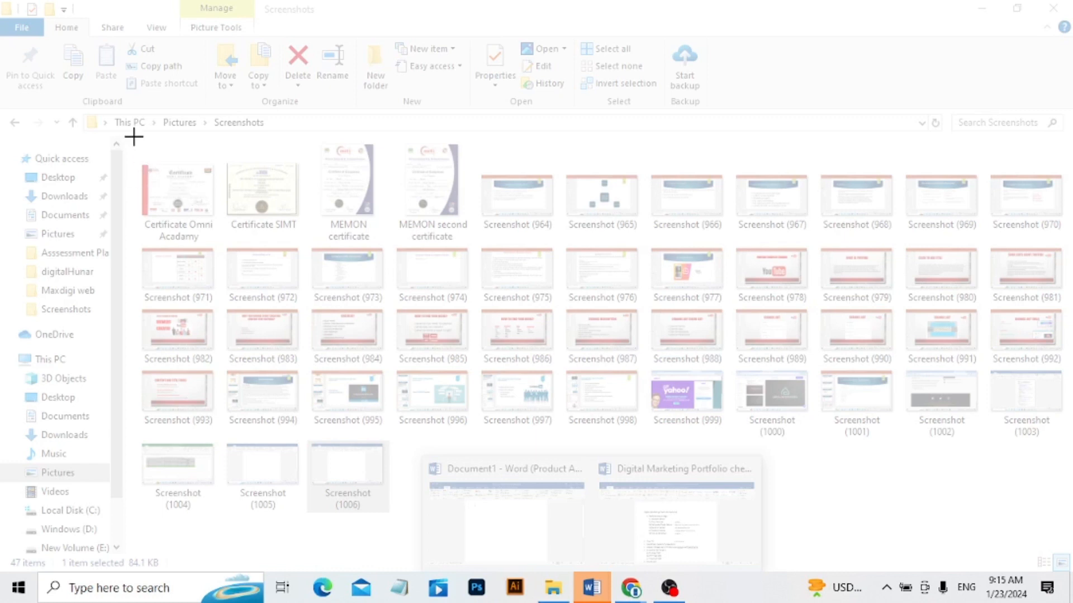
pyautogui.moveTo(134, 136); pyautogui.dragTo(1069, 444)
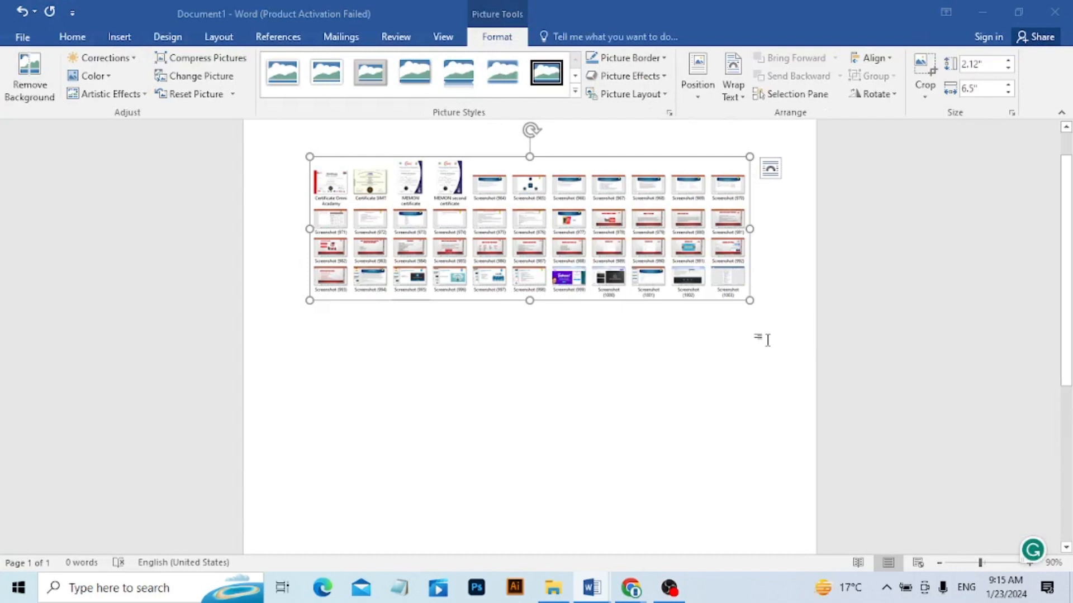
pyautogui.click(119, 37)
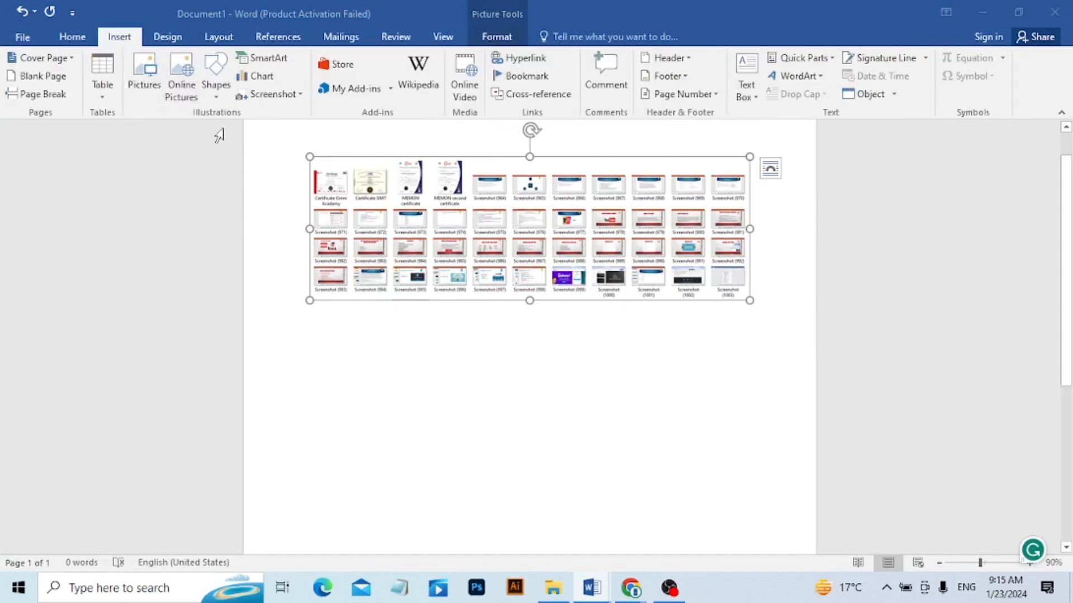
pyautogui.hotkey('ctrl', 'z')
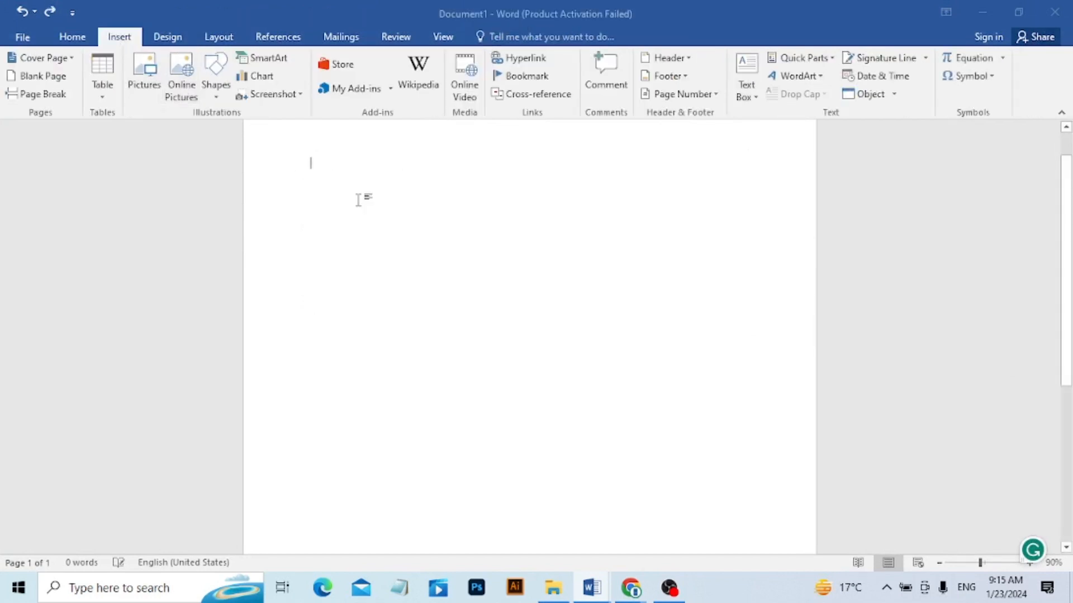
pyautogui.click(272, 98)
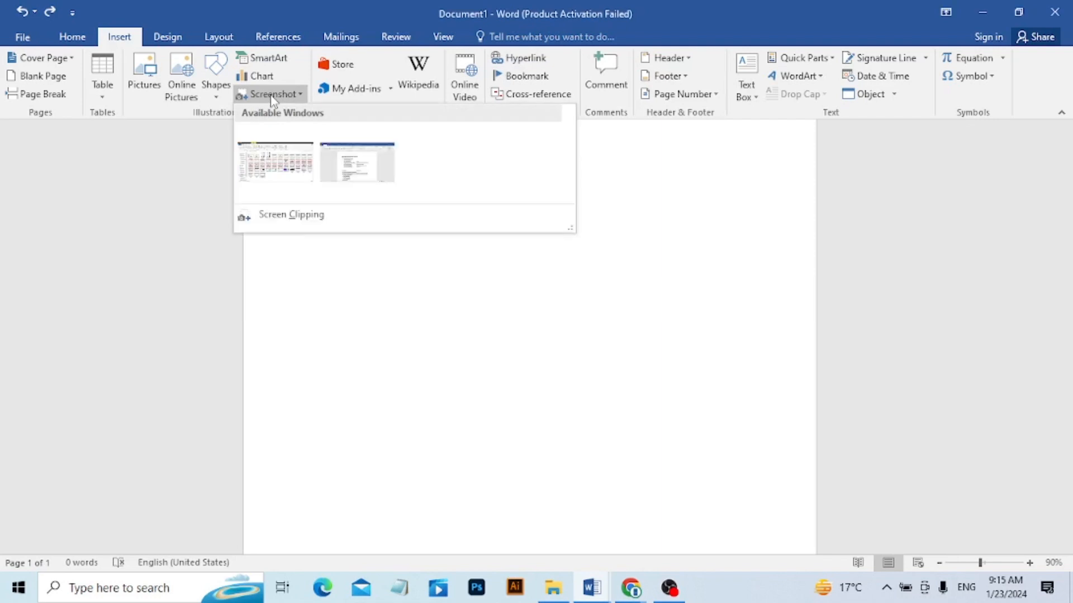
pyautogui.click(312, 218)
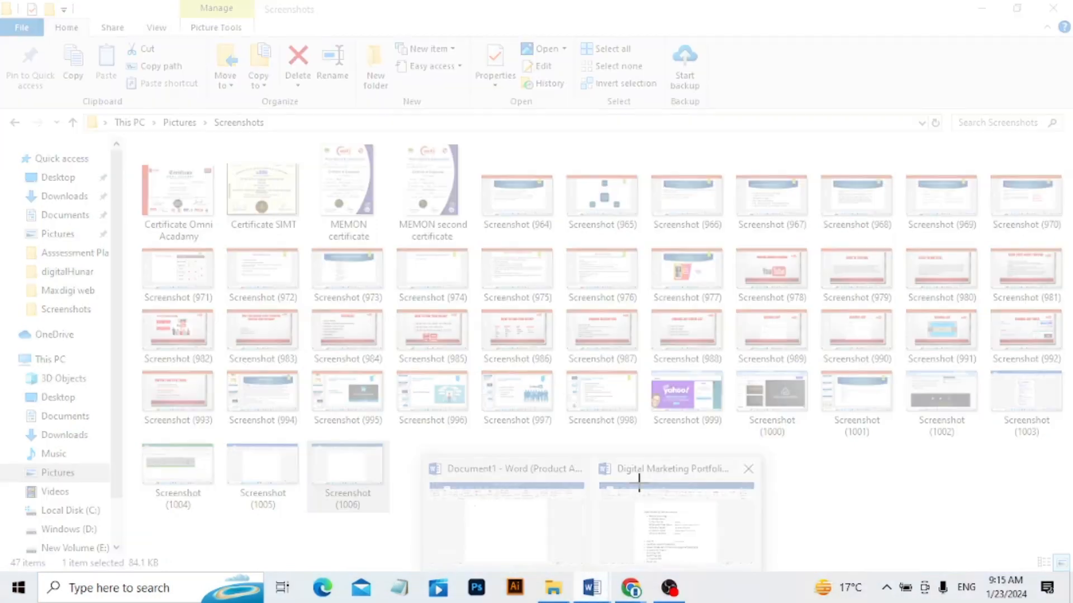
pyautogui.click(638, 483)
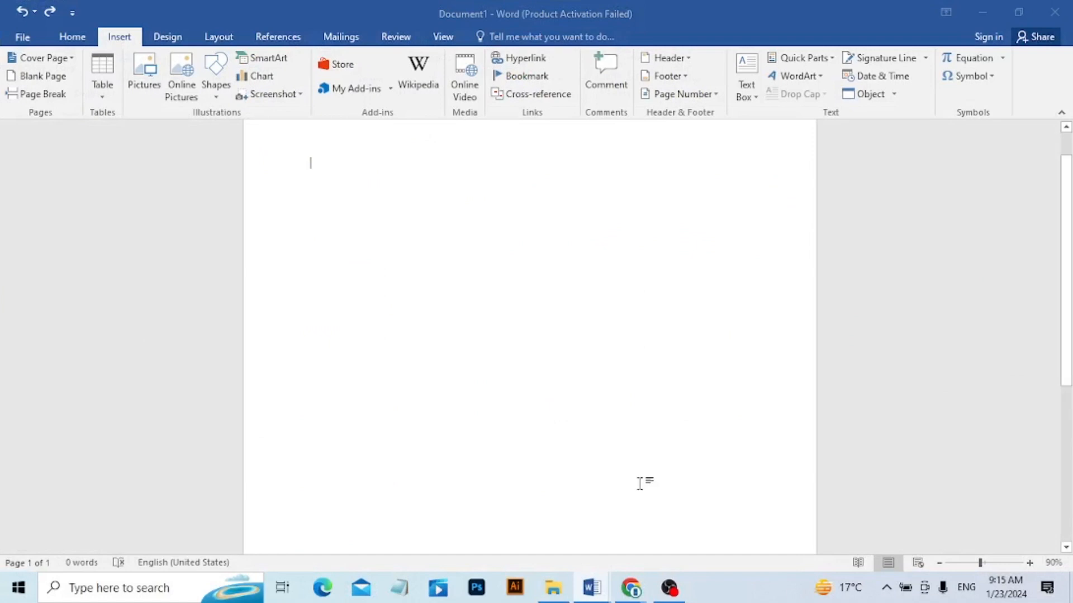
# Insert a screen clipping of the Digital Marketing Portfolio check list text, from its title down to Technical SEO.
pyautogui.moveTo(609, 586)
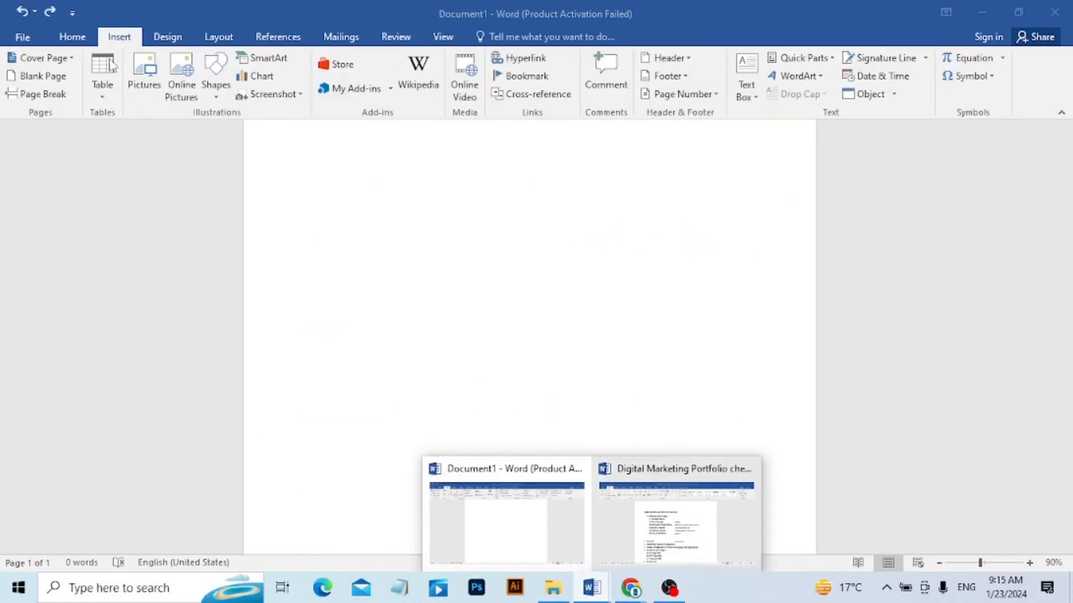
pyautogui.click(278, 96)
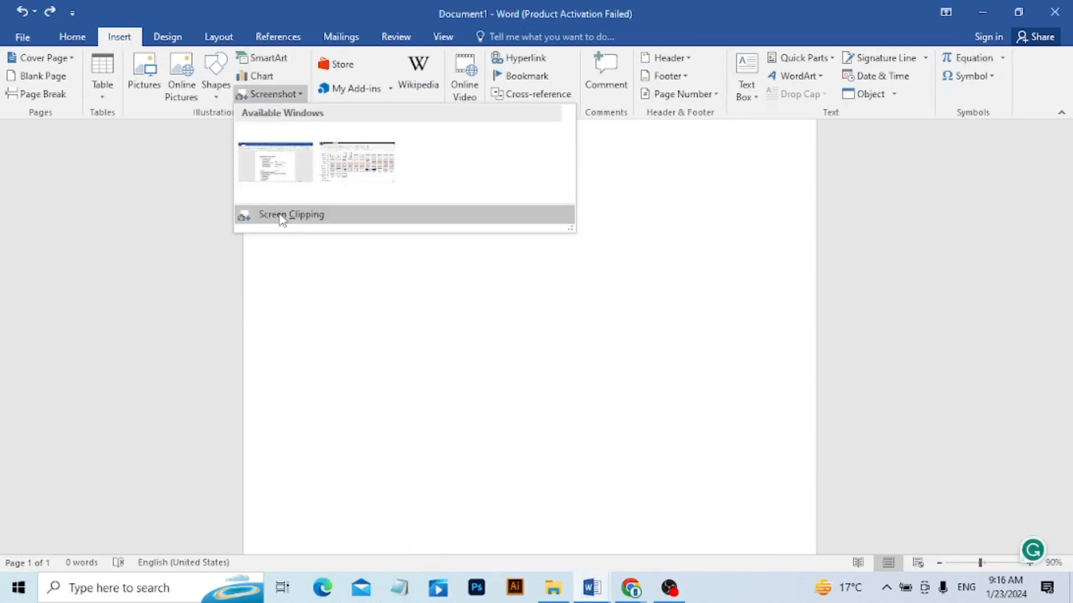
pyautogui.click(246, 217)
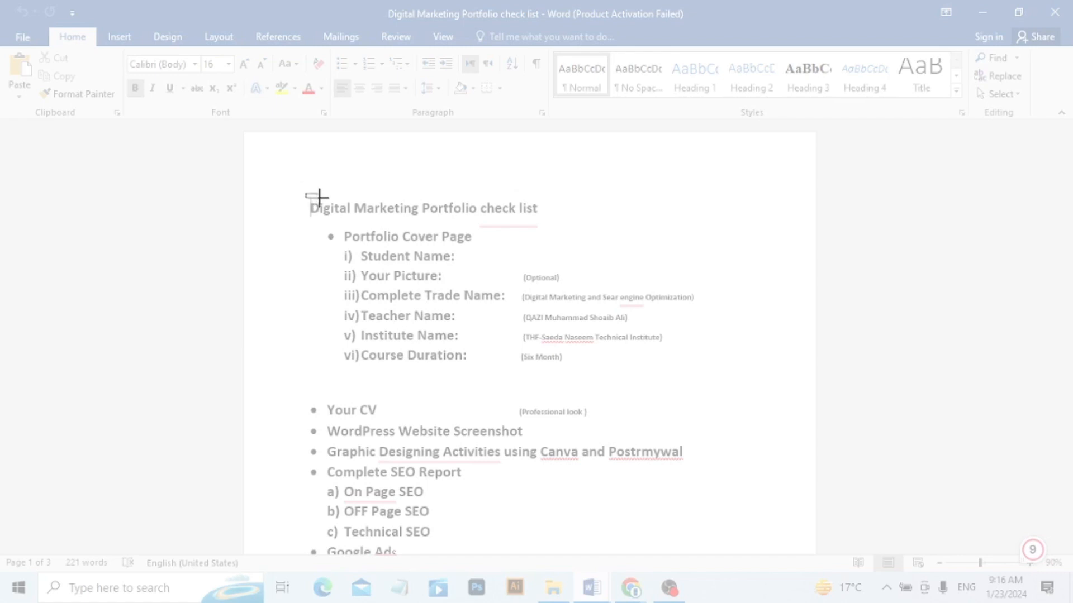
pyautogui.moveTo(306, 193); pyautogui.dragTo(782, 543)
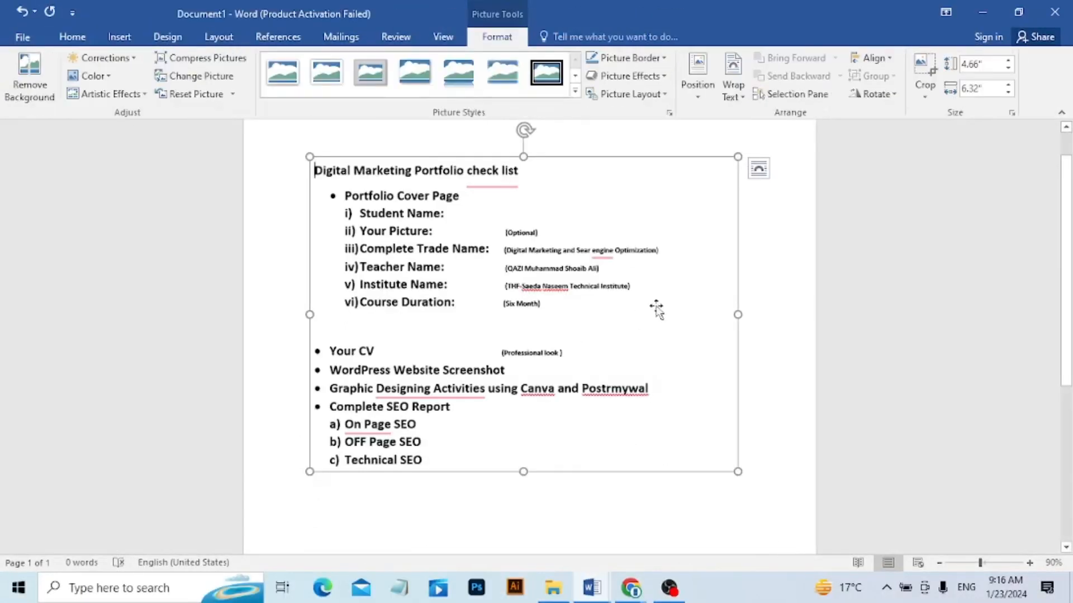
# Set the clipping's text wrapping to Through and move it slightly down and to the right on the page.
pyautogui.moveTo(657, 307); pyautogui.dragTo(612, 294)
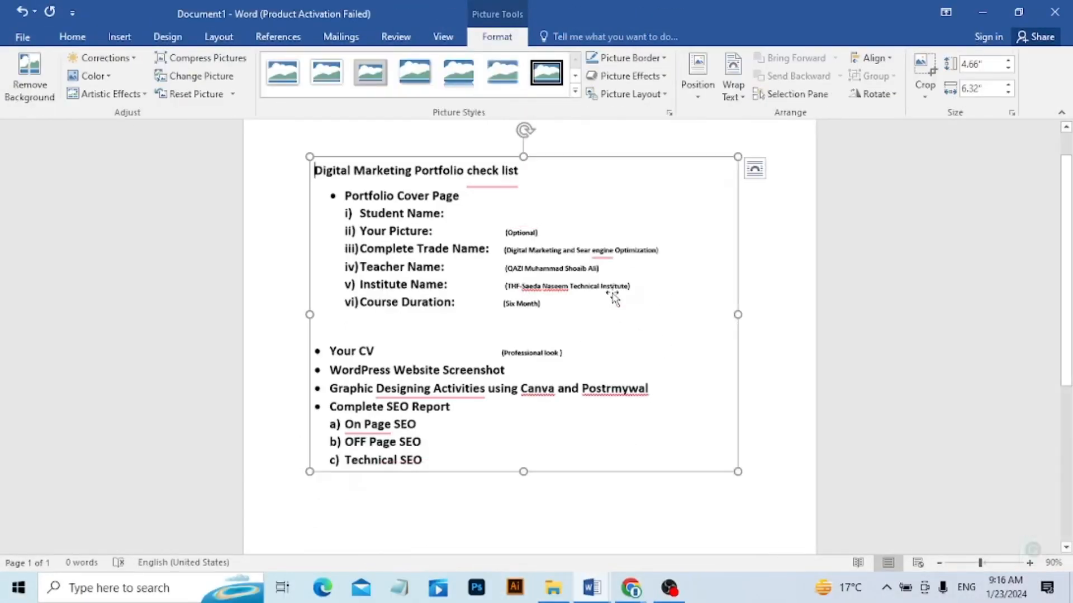
pyautogui.click(734, 78)
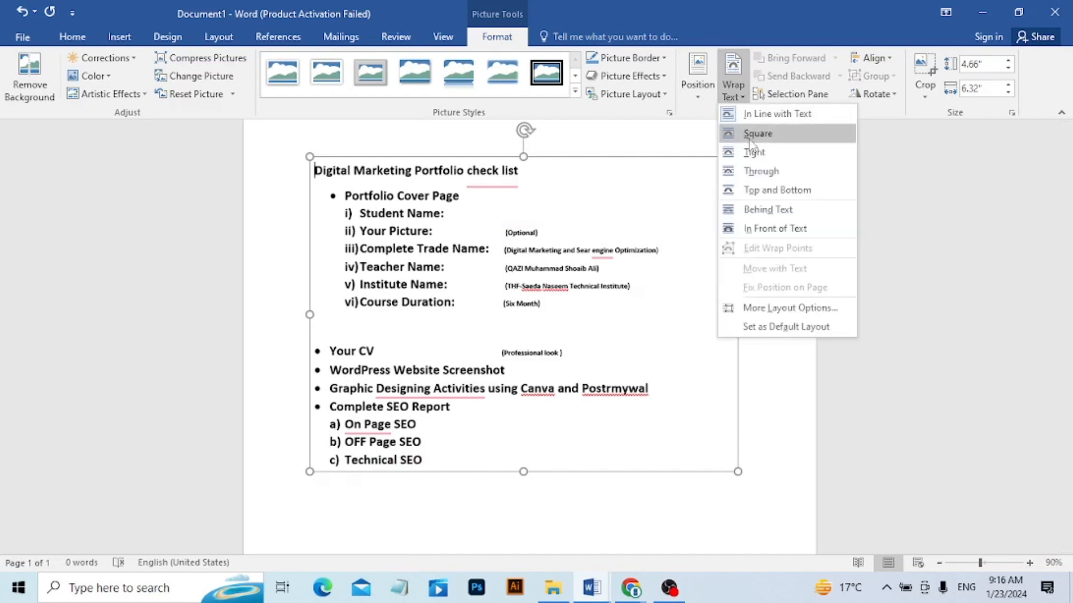
pyautogui.click(761, 171)
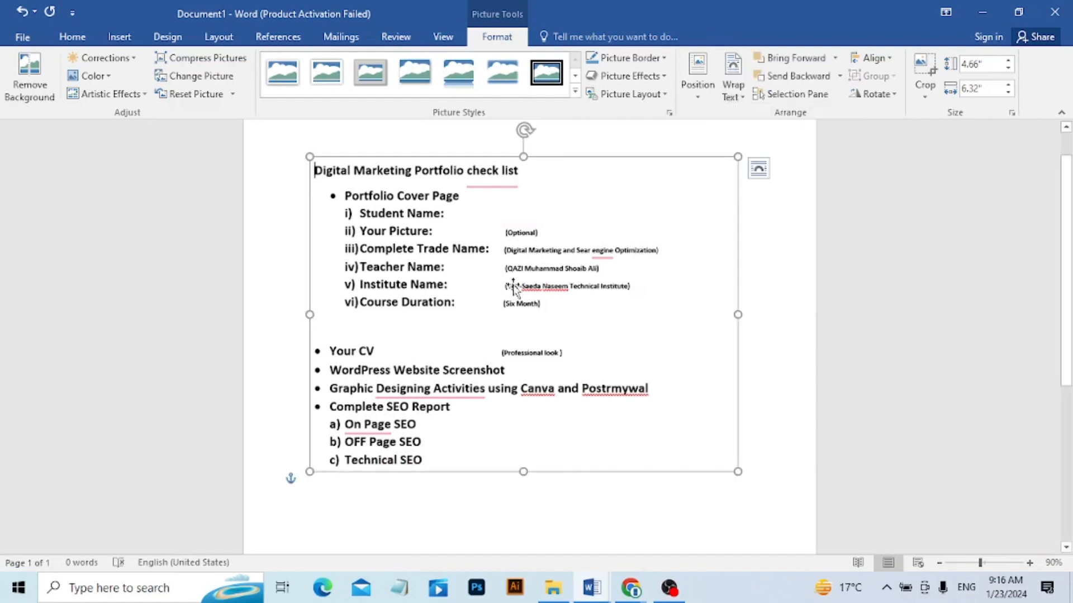
pyautogui.moveTo(523, 307)
pyautogui.mouseDown()
pyautogui.moveTo(542, 329)
pyautogui.moveTo(511, 326)
pyautogui.moveTo(563, 339)
pyautogui.moveTo(535, 305)
pyautogui.mouseUp()
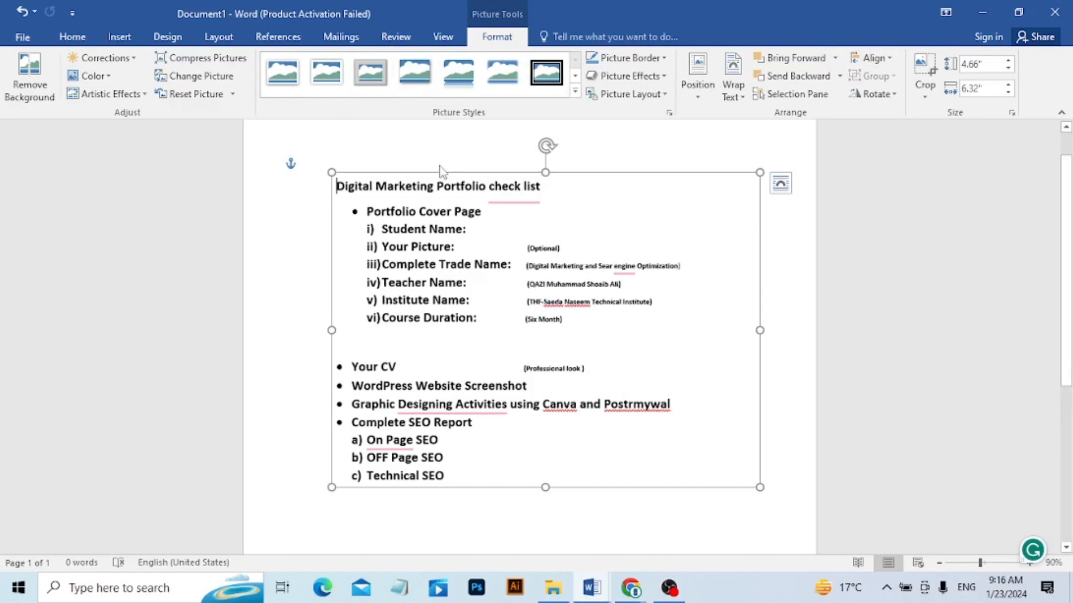
# Undo the clipping's last move, shift it slightly again and delete it from the page.
pyautogui.hotkey('ctrl', 'z')
pyautogui.press('ctrl')
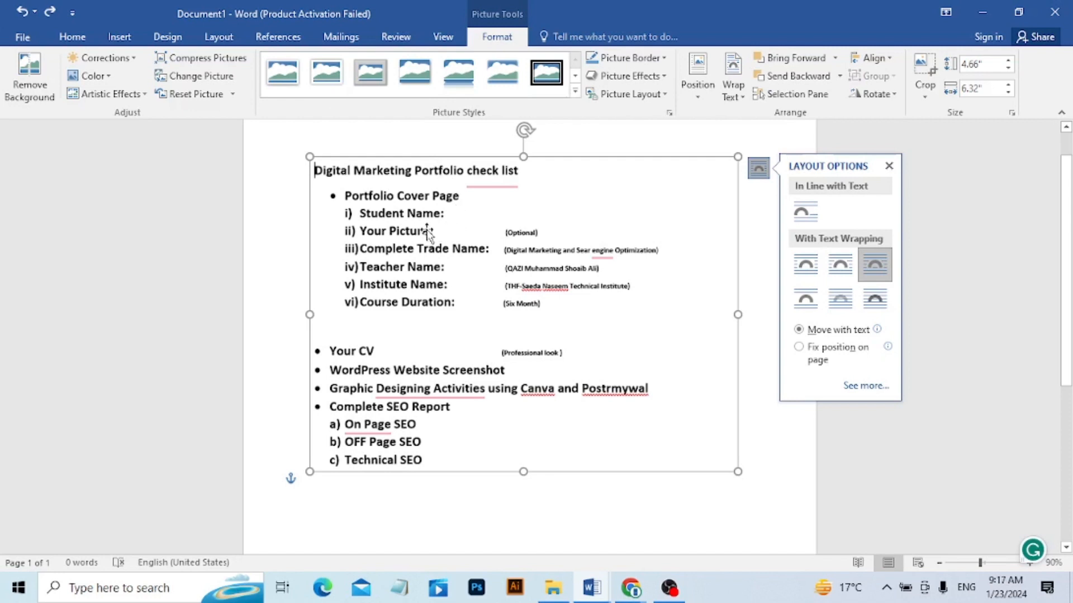
pyautogui.moveTo(428, 232)
pyautogui.mouseDown()
pyautogui.moveTo(450, 268)
pyautogui.moveTo(437, 247)
pyautogui.mouseUp()
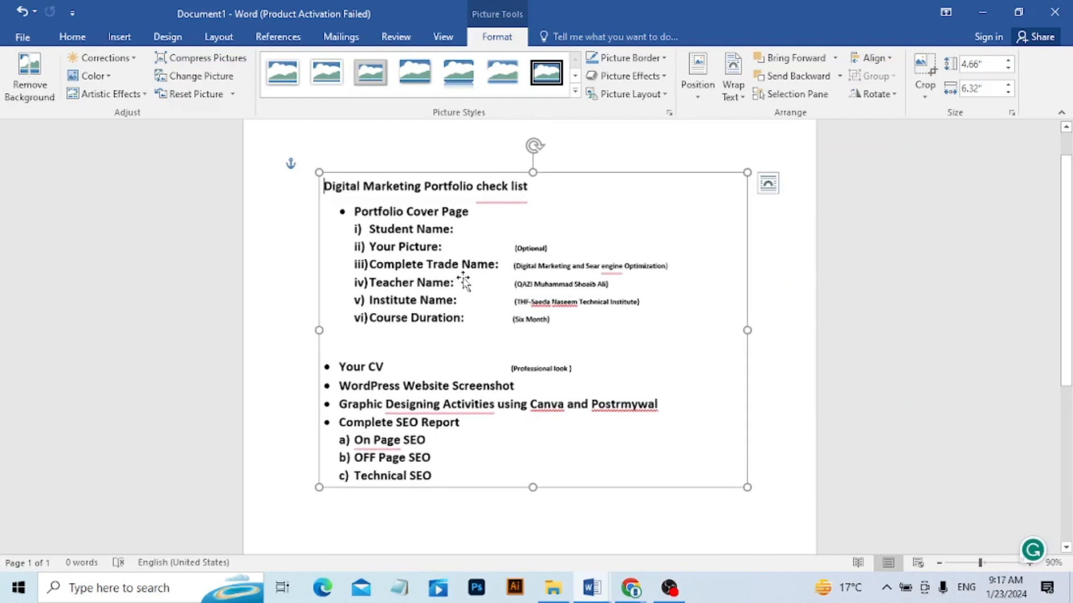
pyautogui.press('Delete')
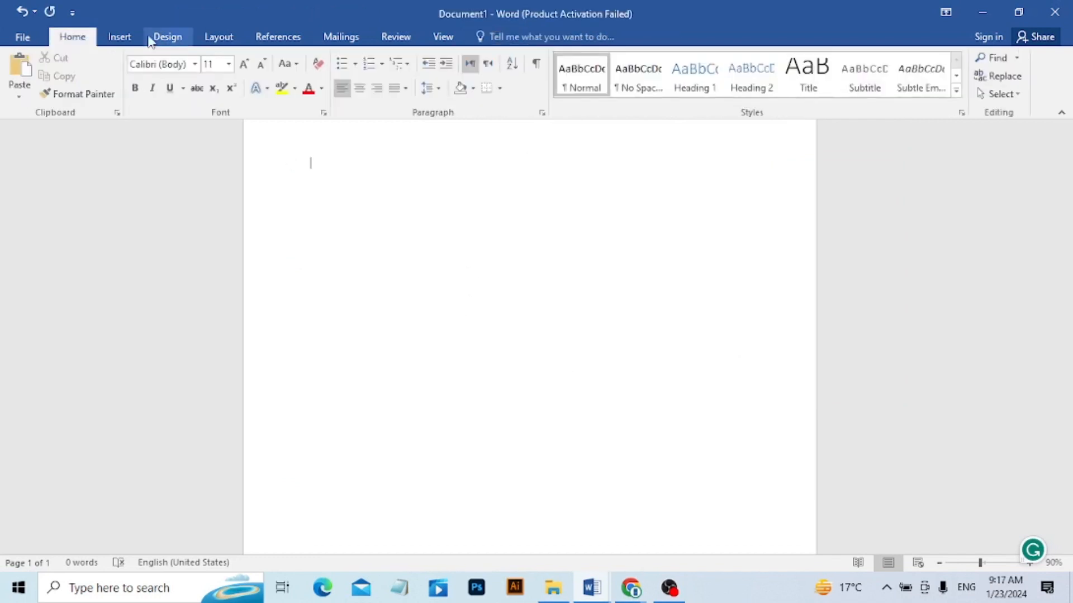
# Search YouTube for "Ms Word 2016 full course in urdu" as an online video to insert.
pyautogui.click(119, 37)
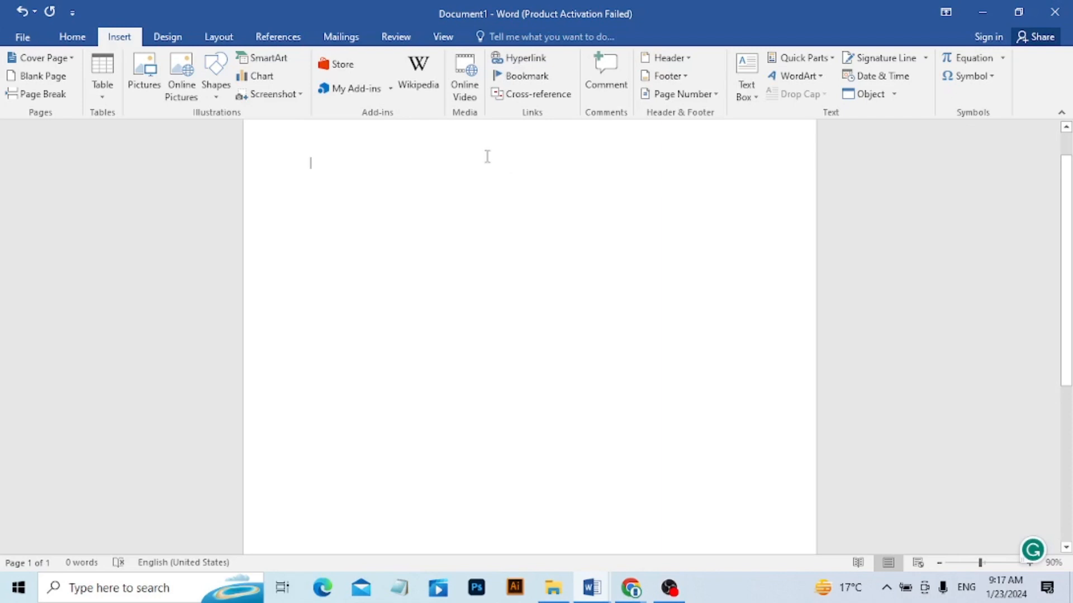
pyautogui.click(465, 84)
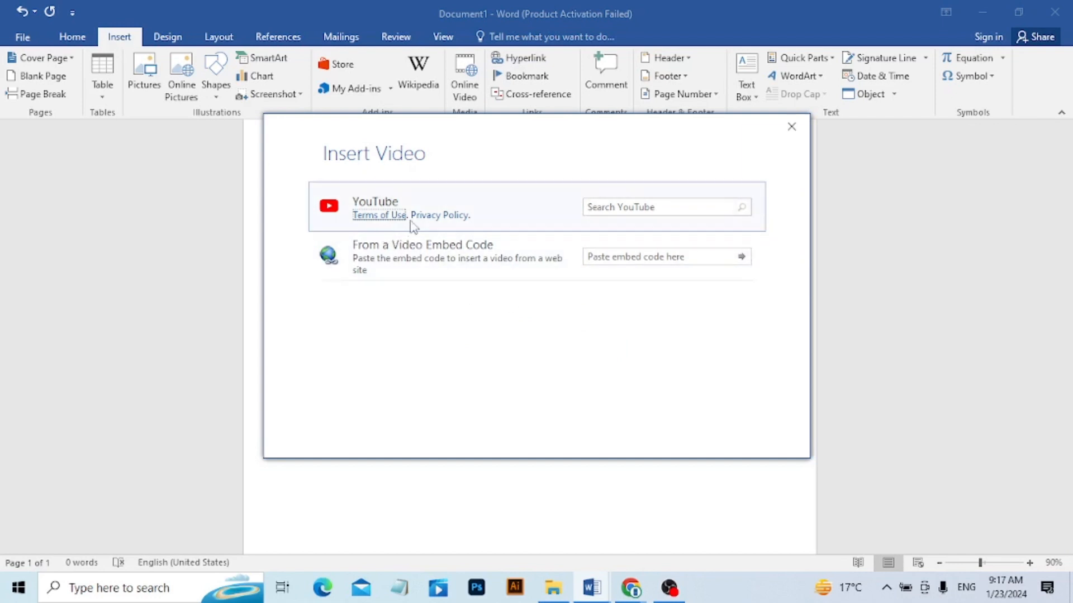
pyautogui.click(646, 207)
pyautogui.write('Ms Word 2016')
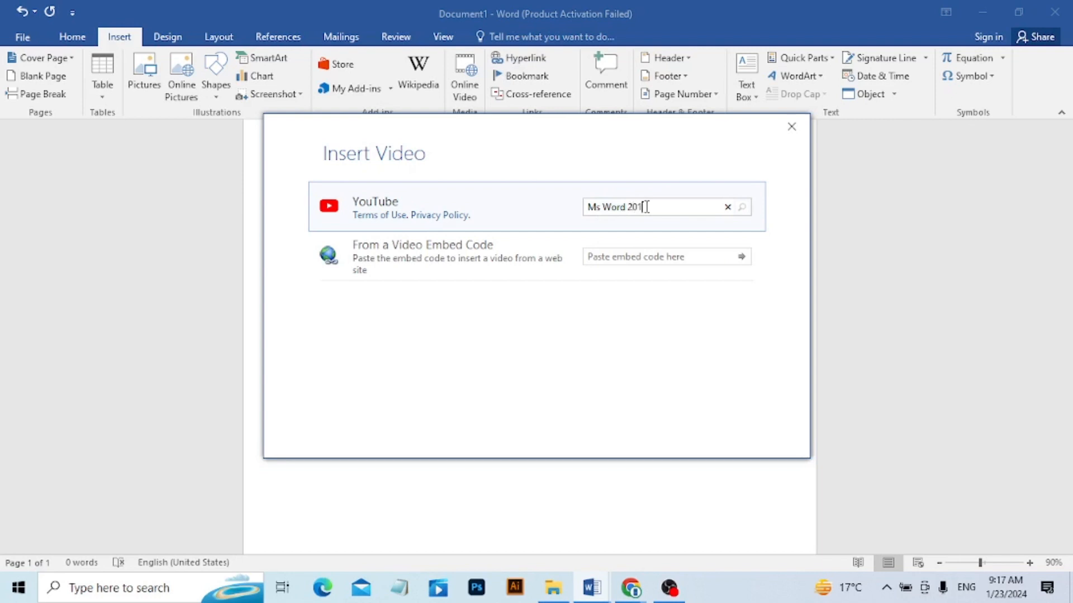
pyautogui.write(' i')
pyautogui.press('BackSpace')
pyautogui.write('full course in urdu')
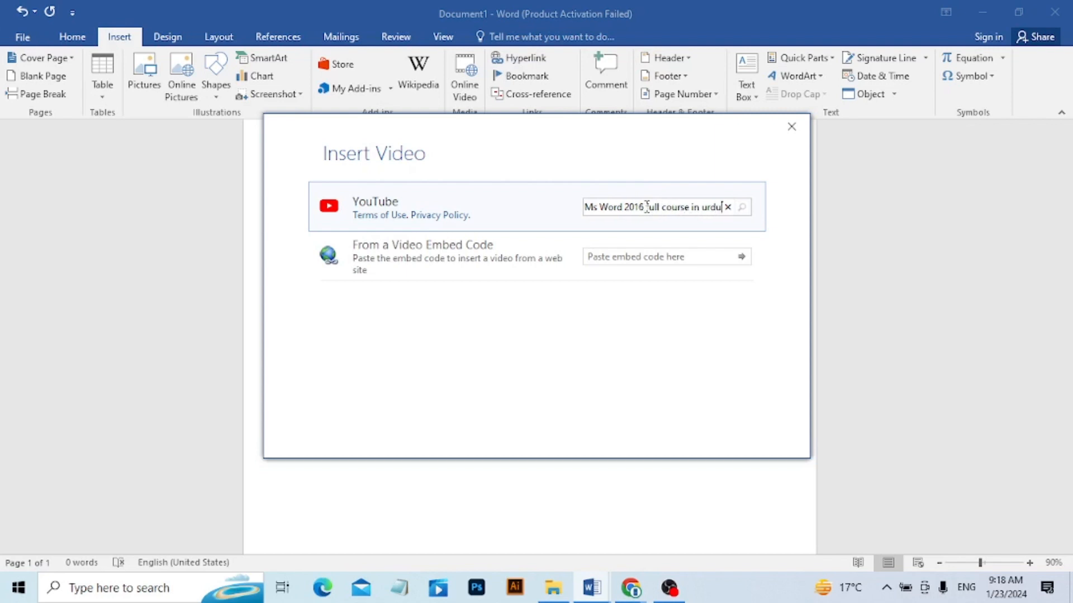
pyautogui.press('Return')
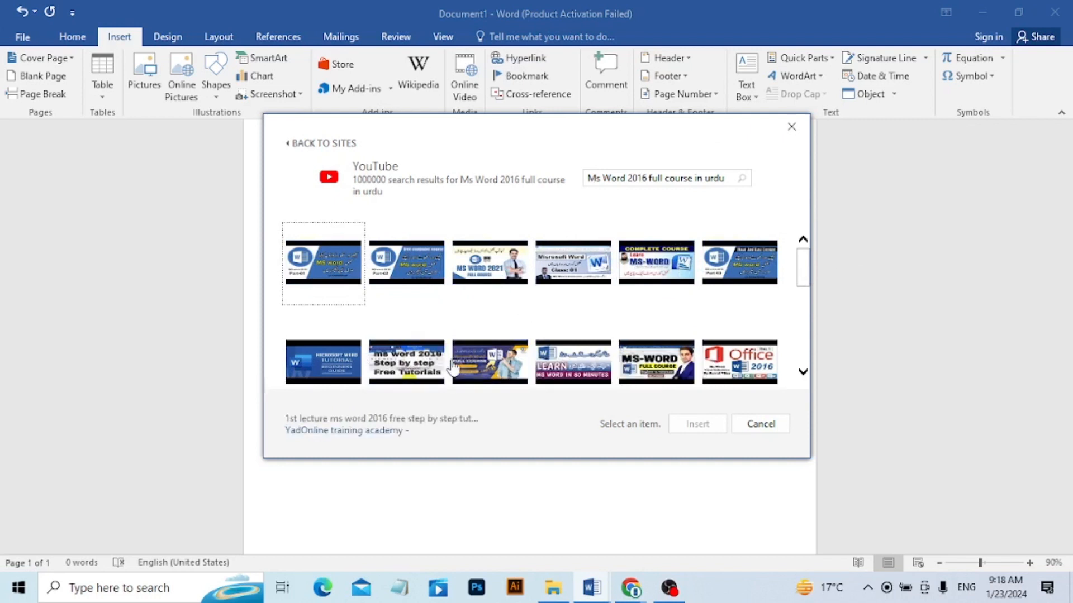
# Insert DigiMax's "Ms word 2016 full course in urdu hindi part 1" video from the search results.
pyautogui.click(486, 369)
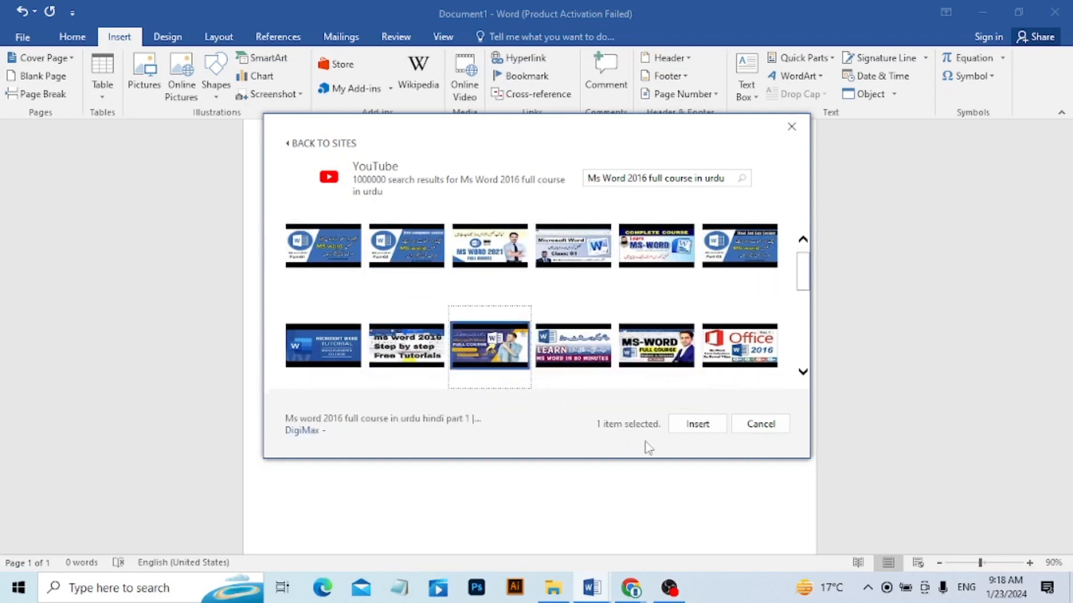
pyautogui.click(698, 425)
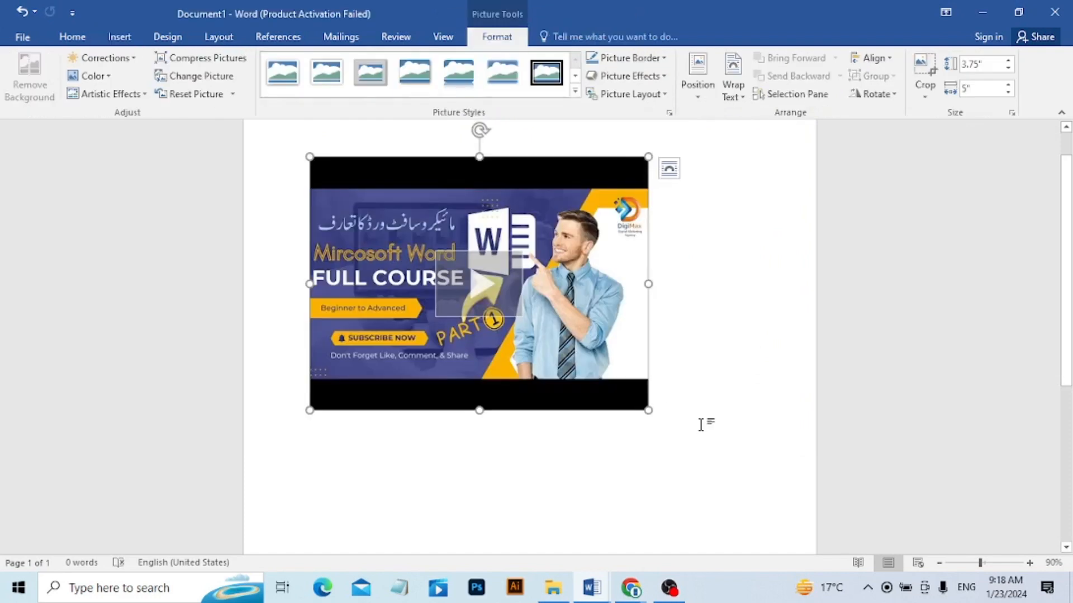
pyautogui.click(652, 528)
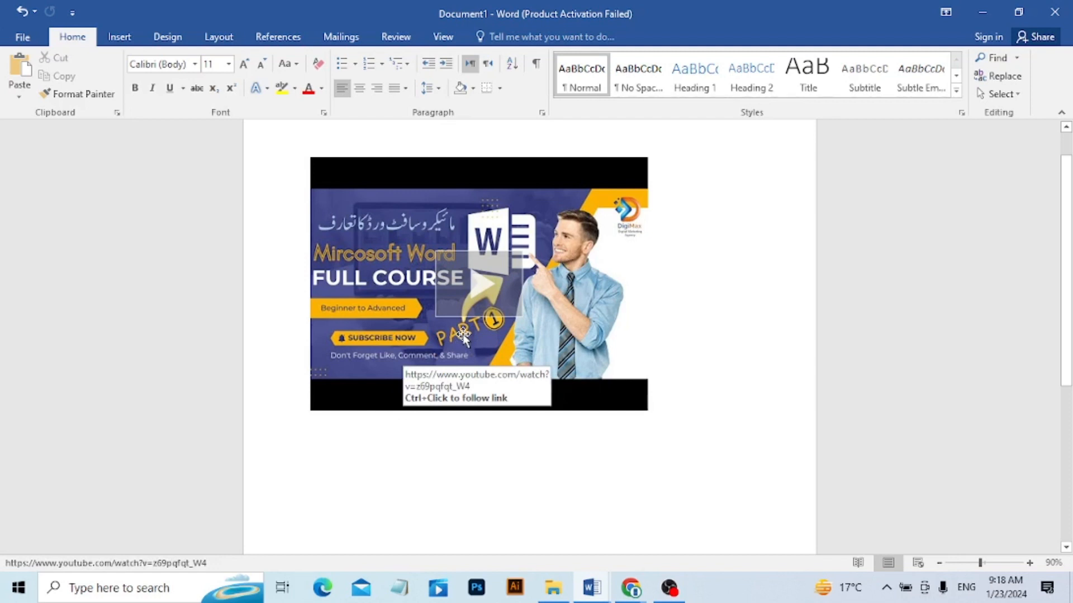
# Play the inserted video from about 7:32, close the player and delete the video from the document.
pyautogui.click(480, 298)
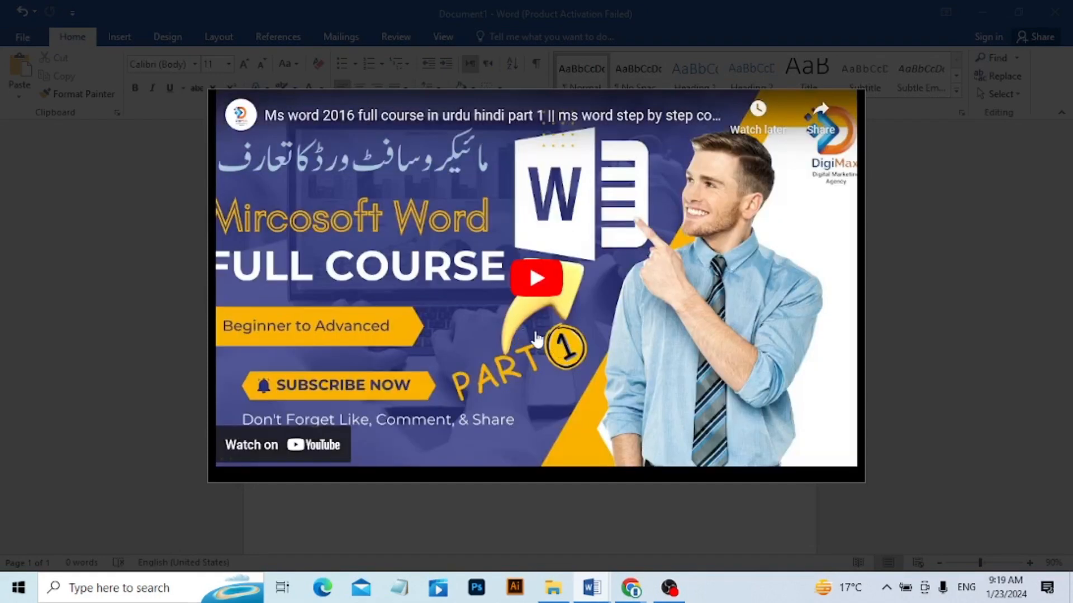
pyautogui.click(544, 305)
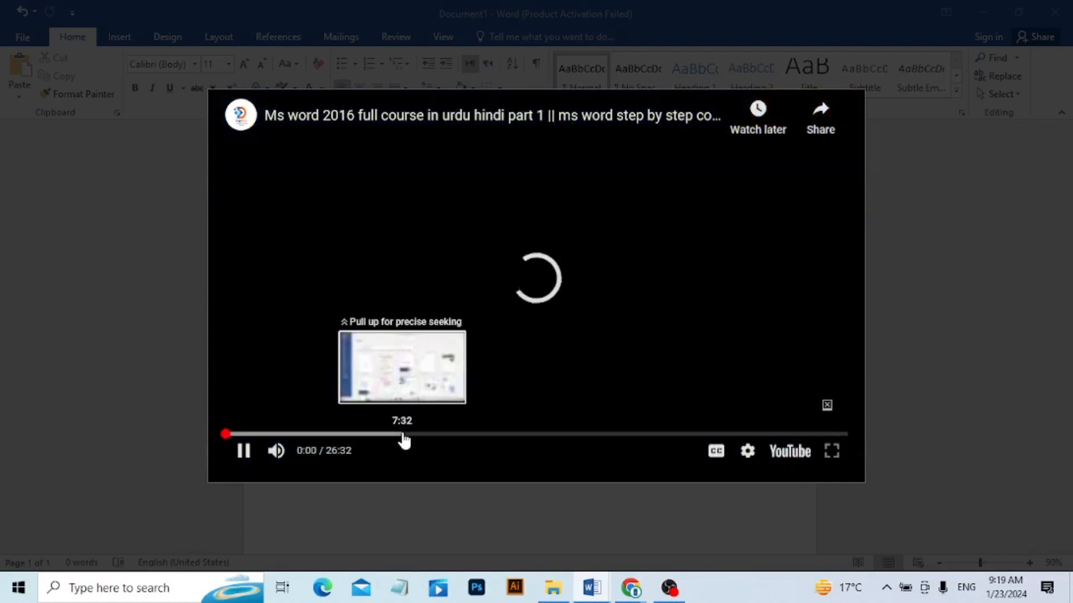
pyautogui.click(402, 435)
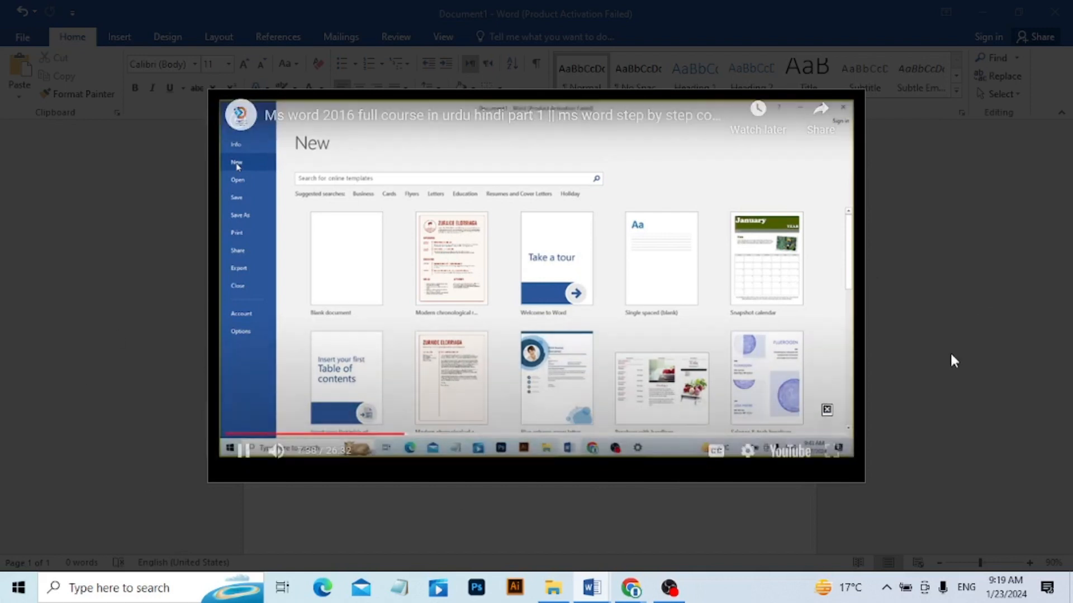
pyautogui.click(923, 286)
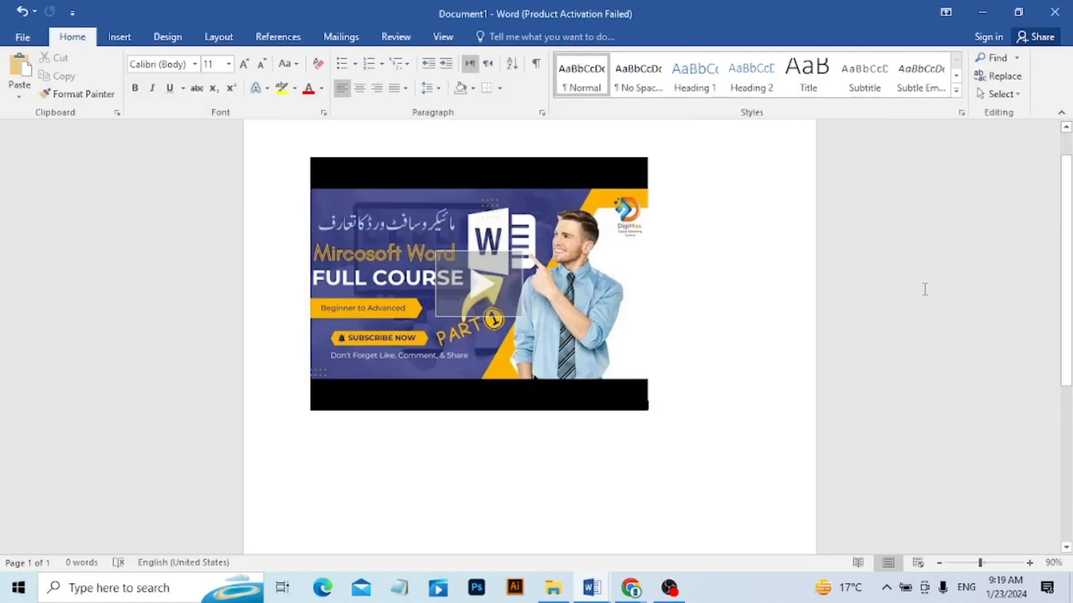
pyautogui.click(548, 338)
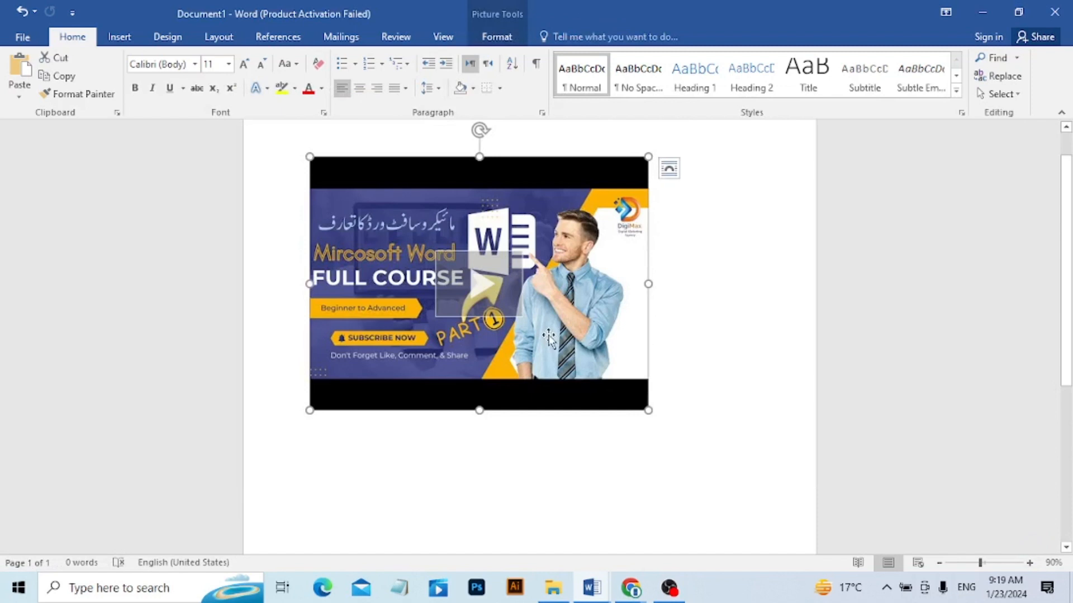
pyautogui.press('Delete')
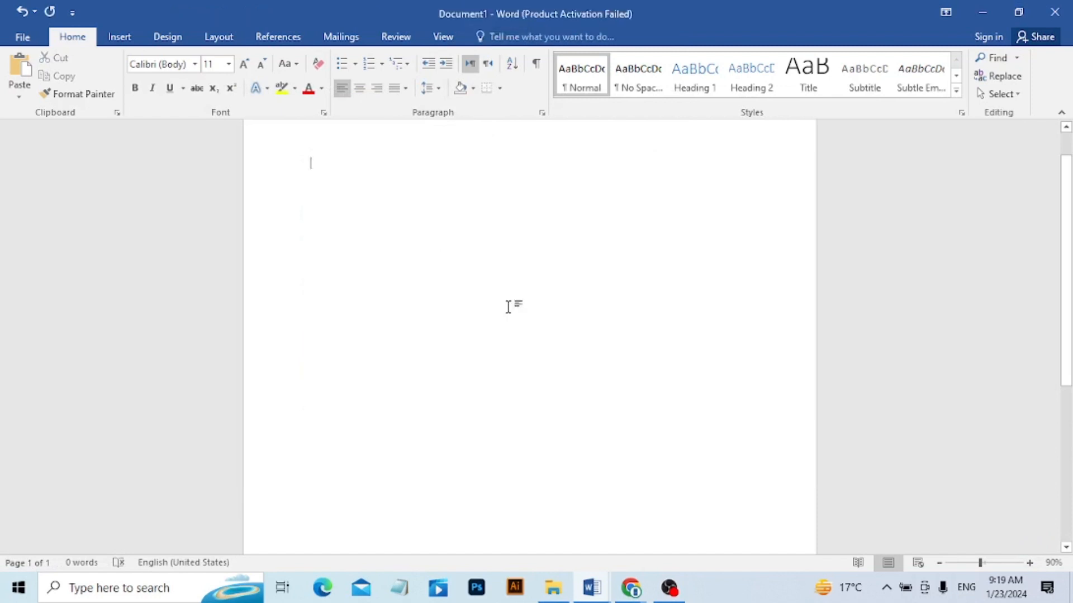
# Enter the text "For More Details Click Link" on the first line of the empty document.
pyautogui.click(115, 37)
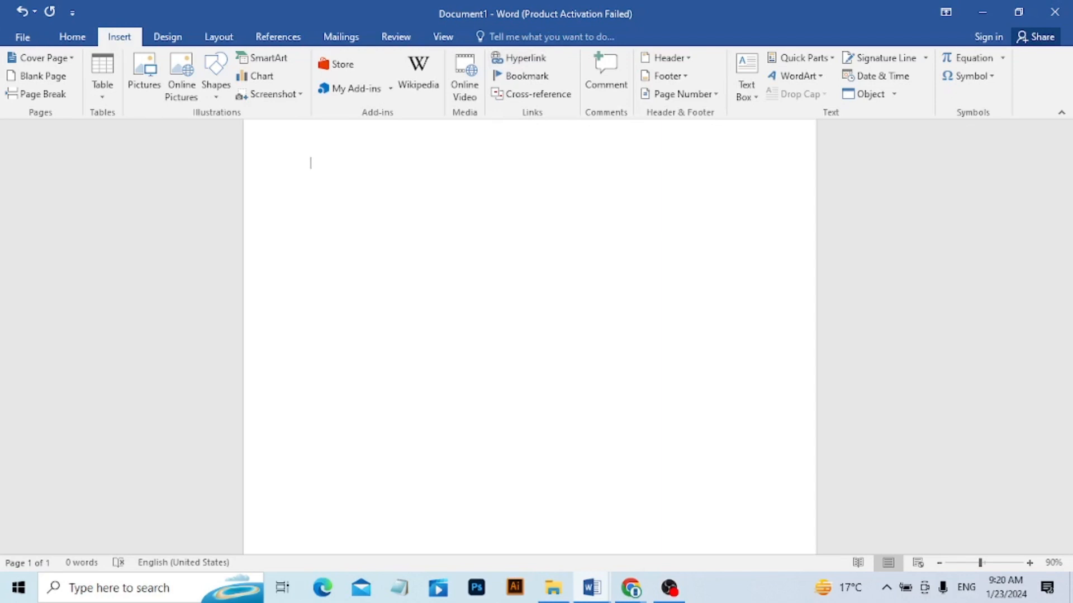
pyautogui.write('For More Detai')
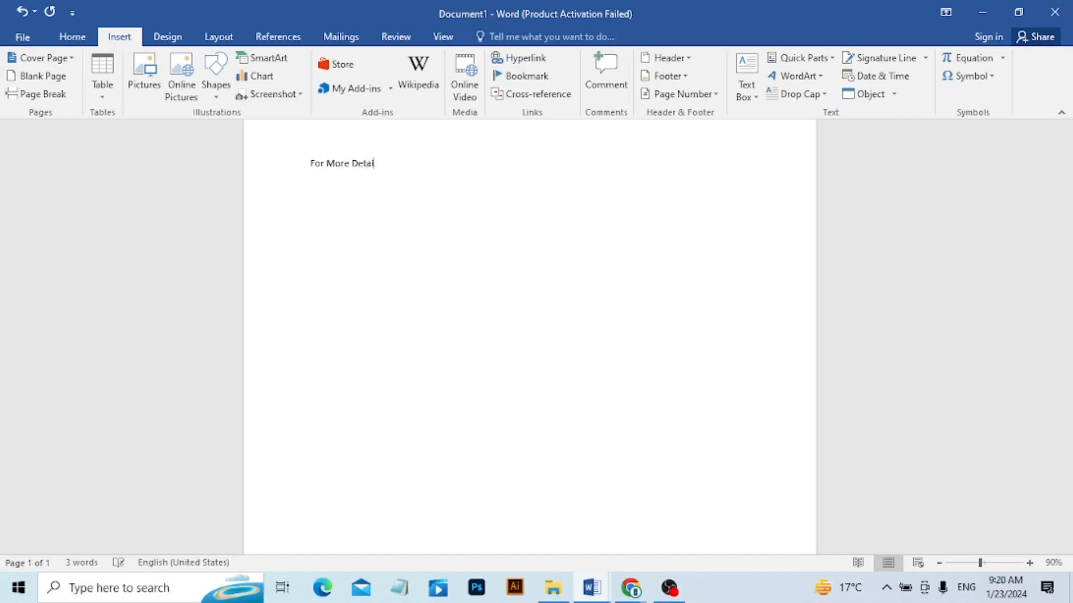
pyautogui.write('ls Click Link')
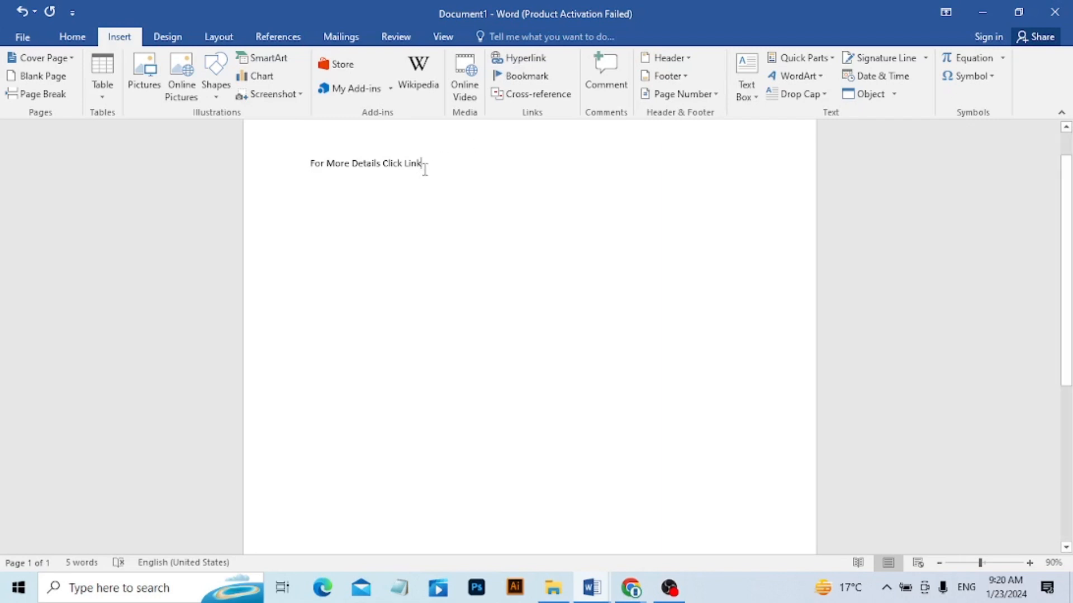
# Insert a hyperlink to the Digital Marketing course structure PDF in the Documents folder after the word "Link".
pyautogui.click(510, 60)
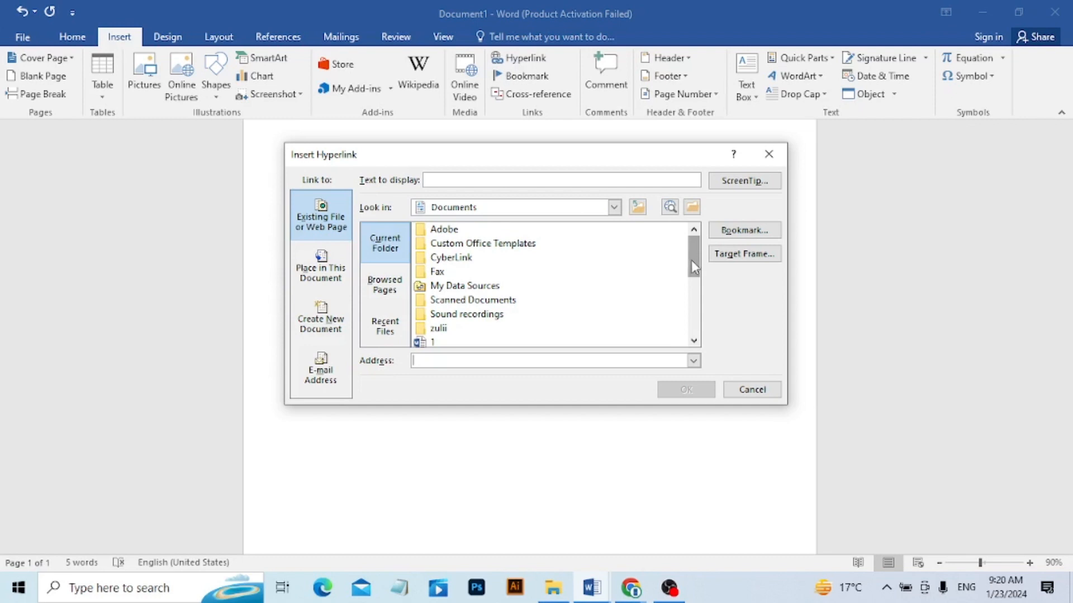
pyautogui.moveTo(695, 267); pyautogui.dragTo(696, 309)
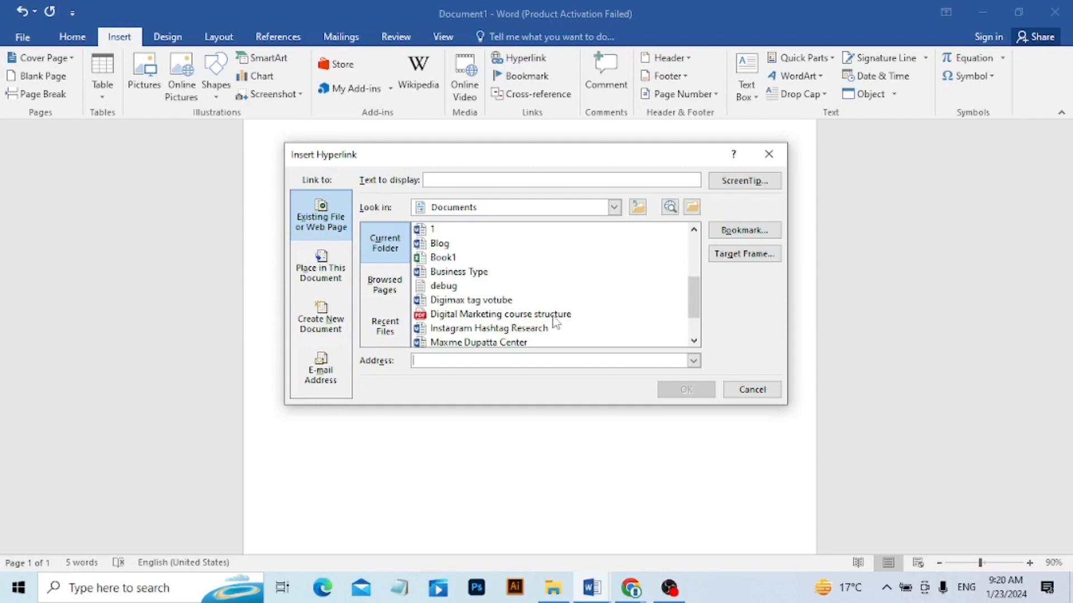
pyautogui.click(518, 316)
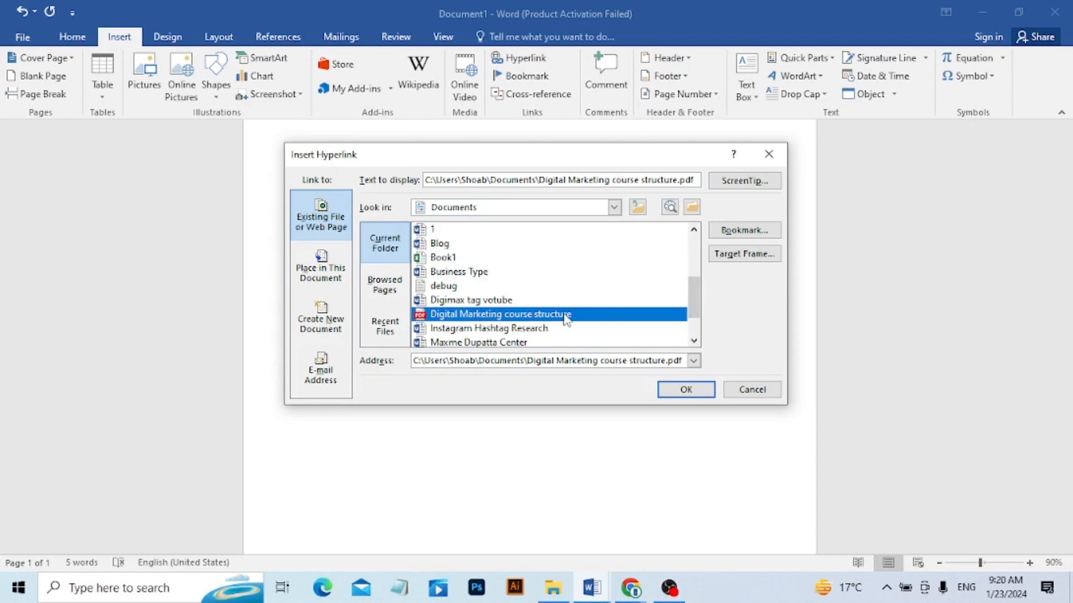
pyautogui.click(677, 398)
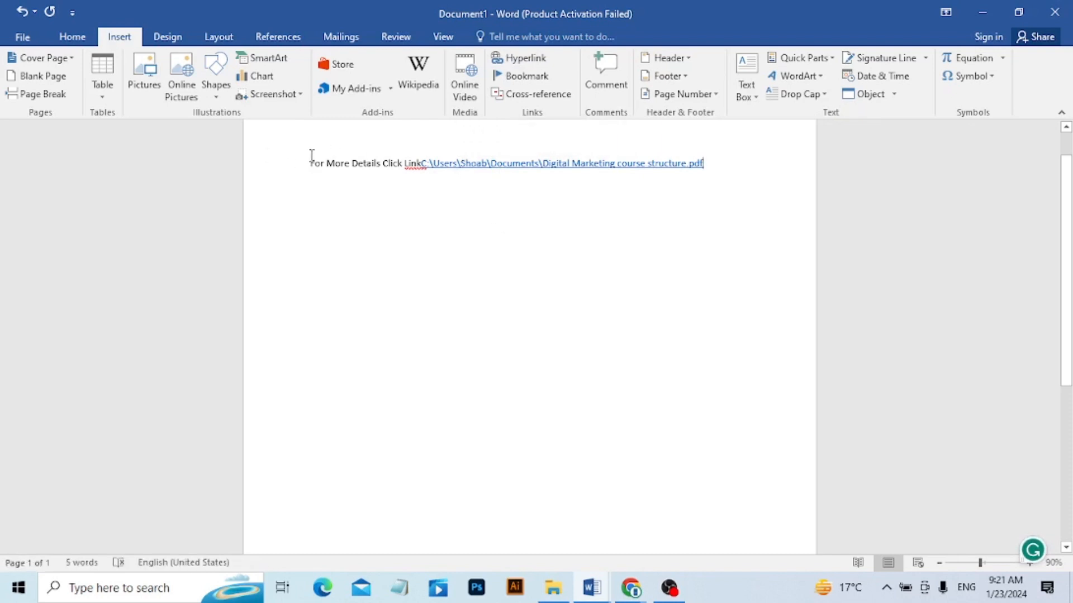
# Follow the inserted hyperlink through the security prompts to view the Digital Marketing course structure PDF, and close it.
pyautogui.moveTo(309, 155); pyautogui.dragTo(263, 164)
pyautogui.moveTo(637, 163)
pyautogui.click(537, 168)
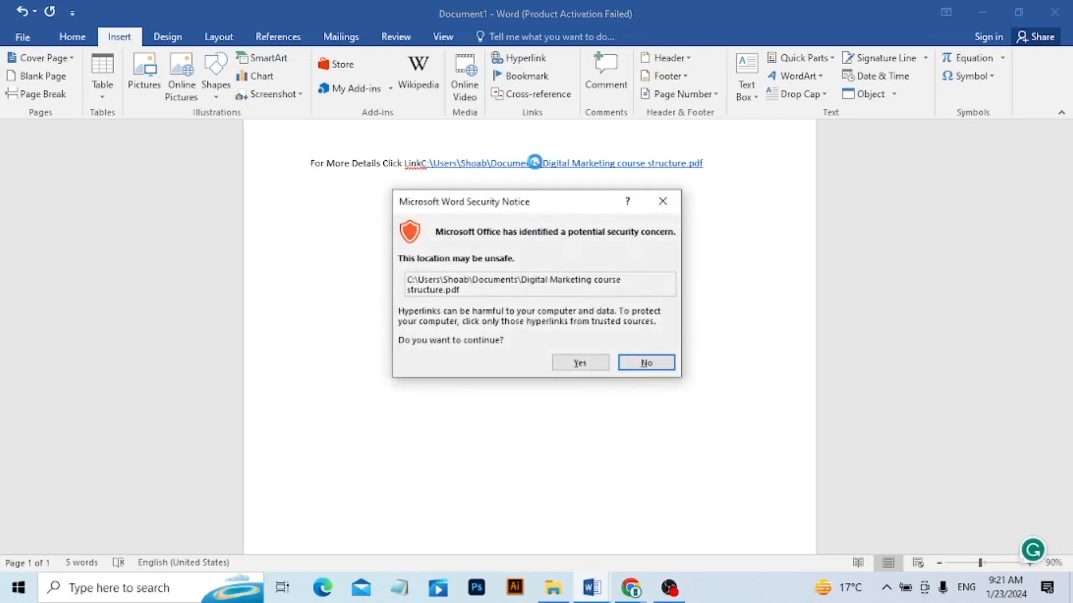
pyautogui.click(581, 363)
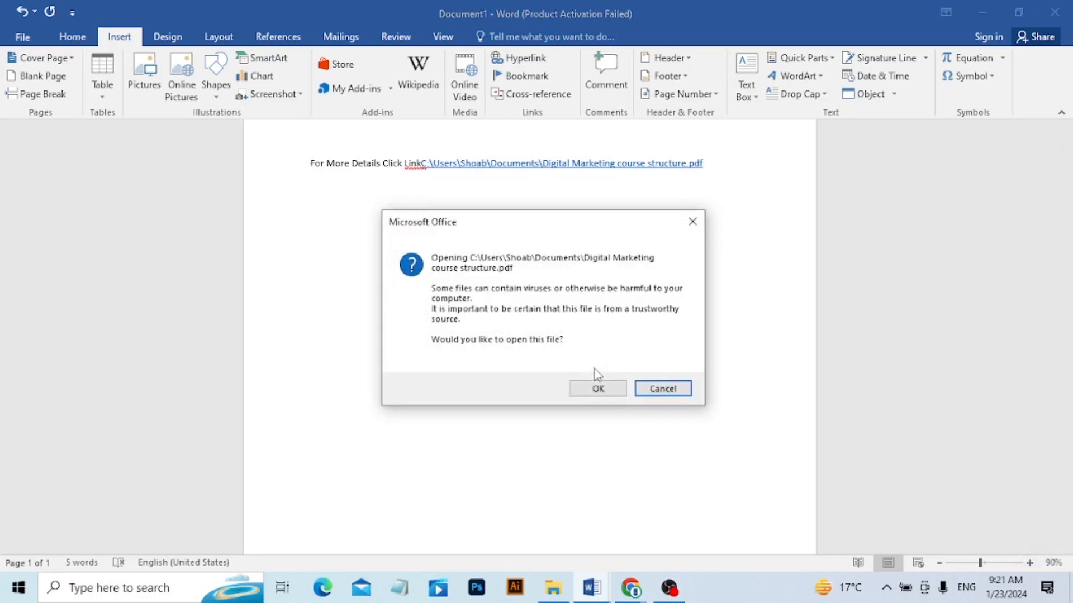
pyautogui.click(596, 386)
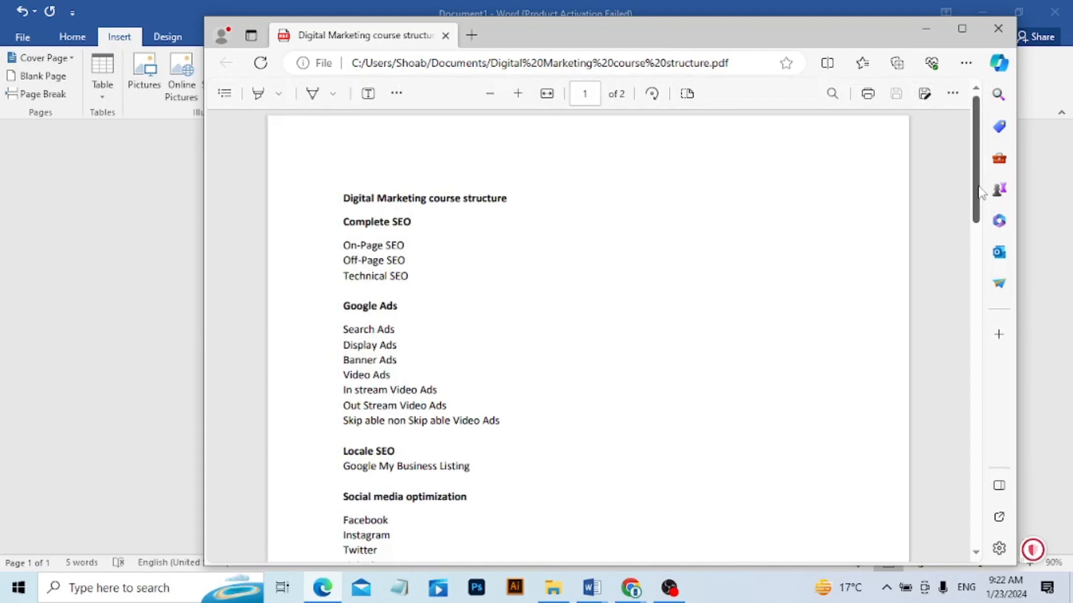
pyautogui.moveTo(979, 187); pyautogui.dragTo(911, 173)
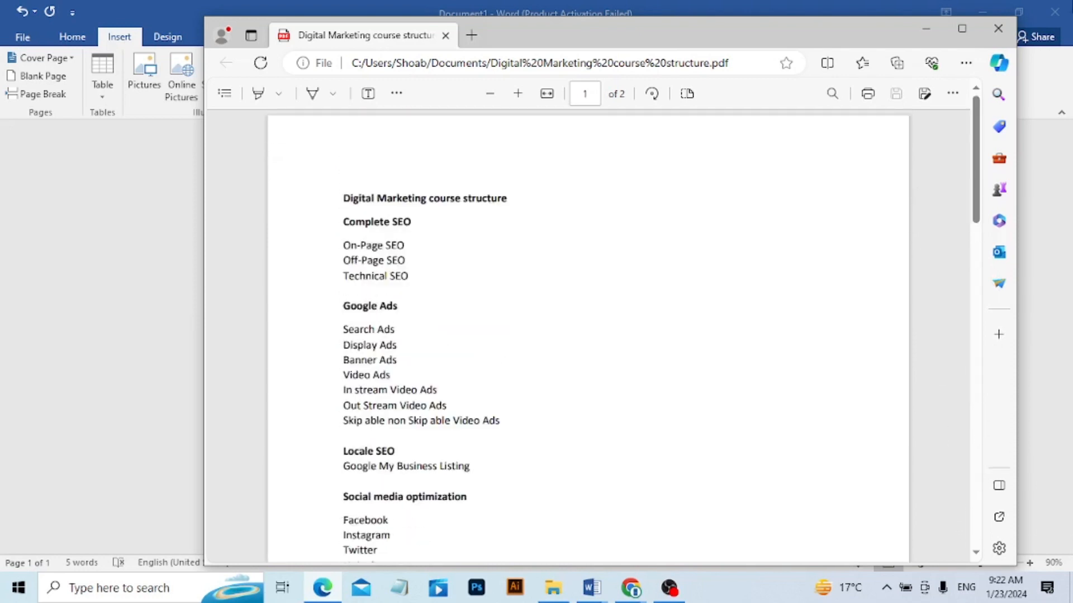
pyautogui.click(999, 28)
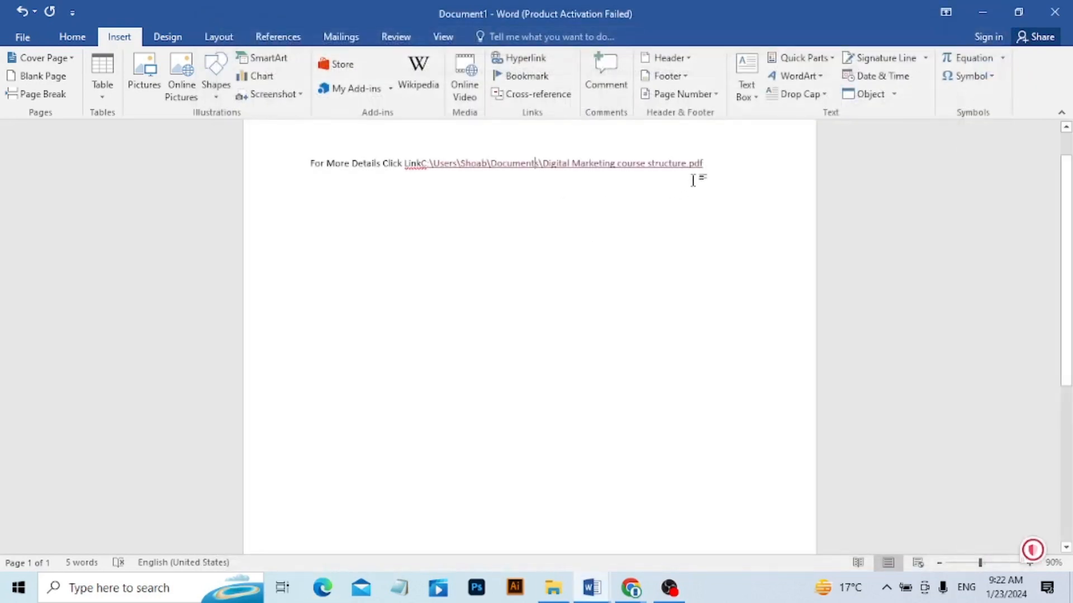
# Undo the insertion of the PDF hyperlink after the word "Link".
pyautogui.hotkey('ctrl', 'z')
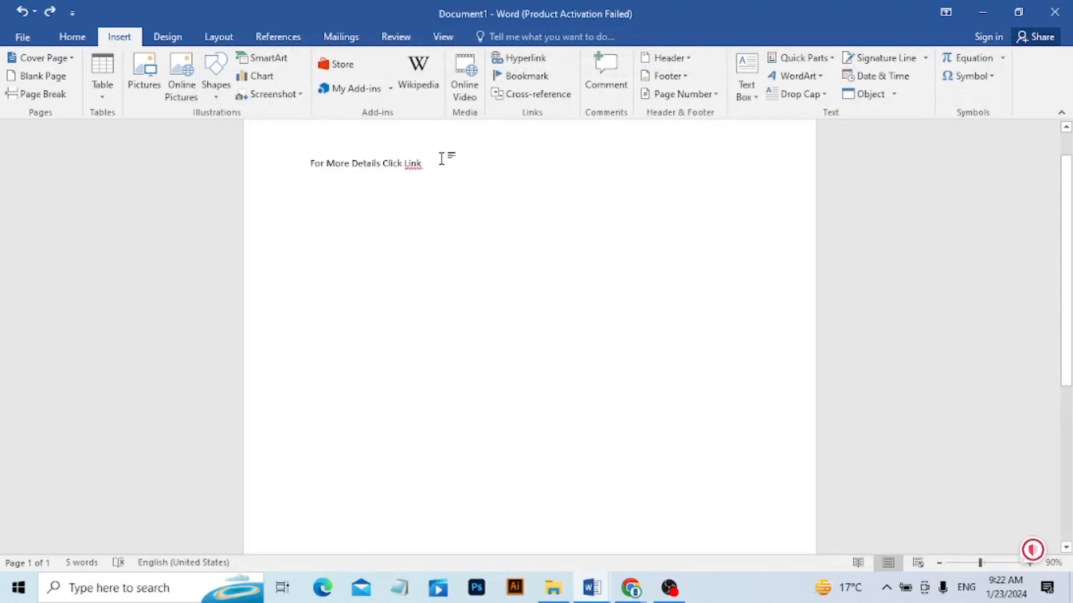
pyautogui.moveTo(441, 158); pyautogui.dragTo(332, 150)
pyautogui.click(479, 174)
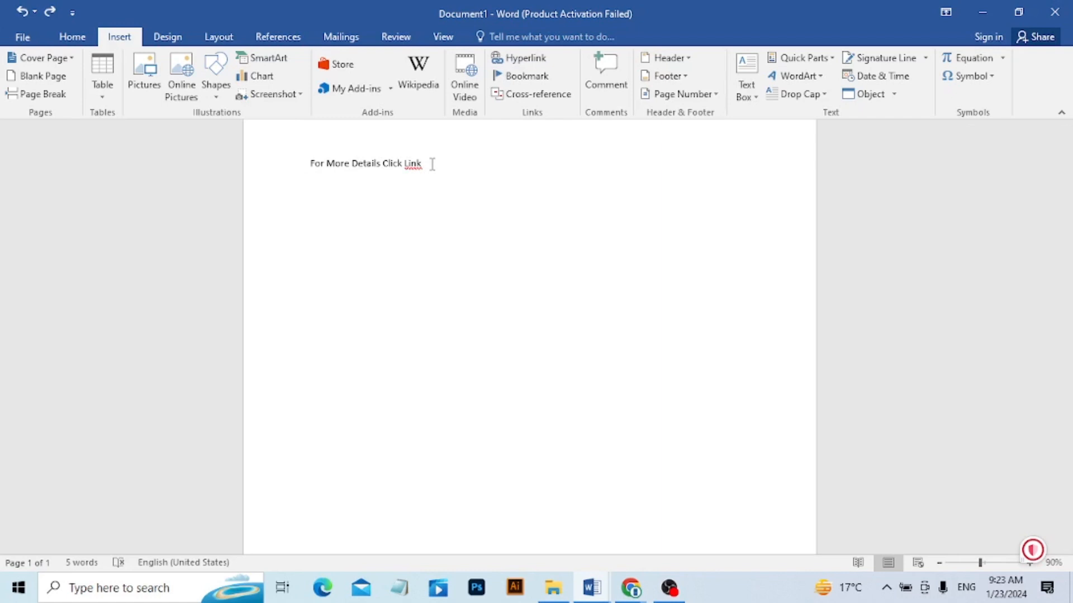
# Turn the whole line "For More Details Click Link" into a hyperlink to the Digital Marketing course structure PDF in Documents.
pyautogui.moveTo(432, 164); pyautogui.dragTo(287, 156)
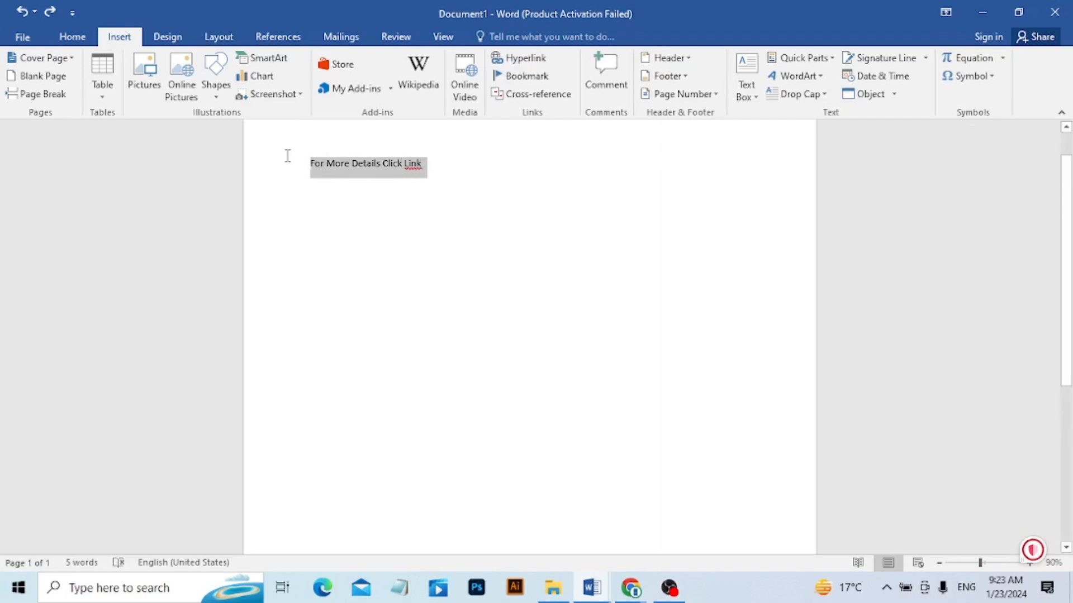
pyautogui.click(517, 59)
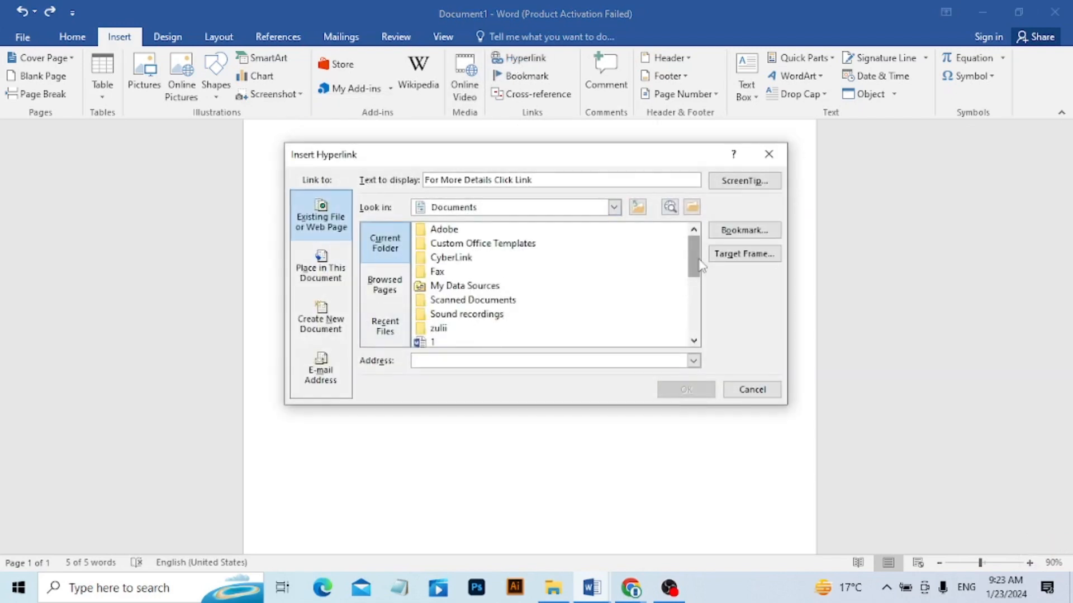
pyautogui.moveTo(701, 267); pyautogui.dragTo(698, 303)
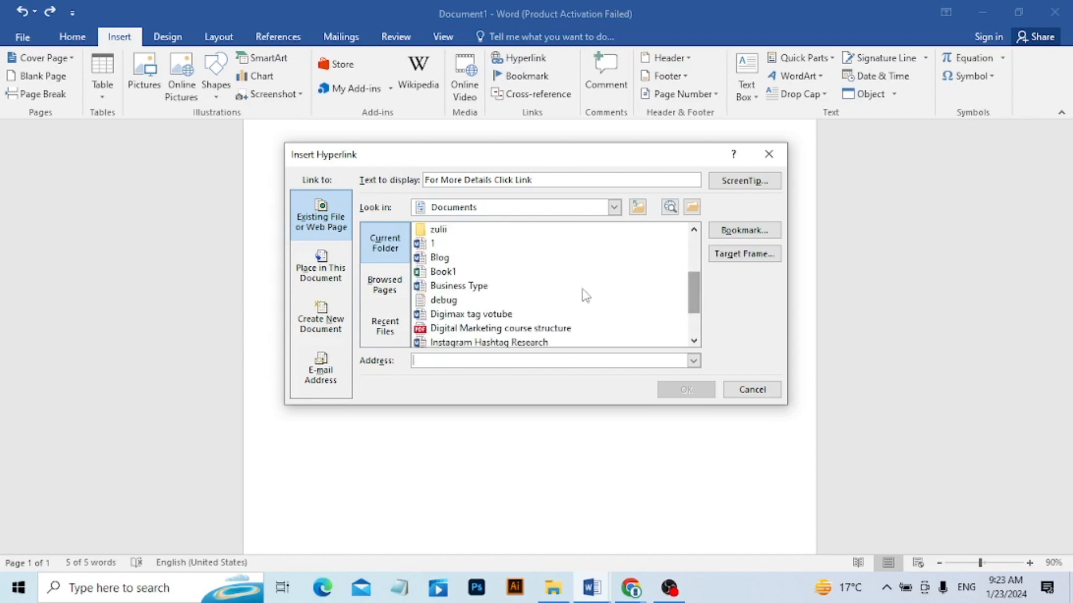
pyautogui.click(546, 329)
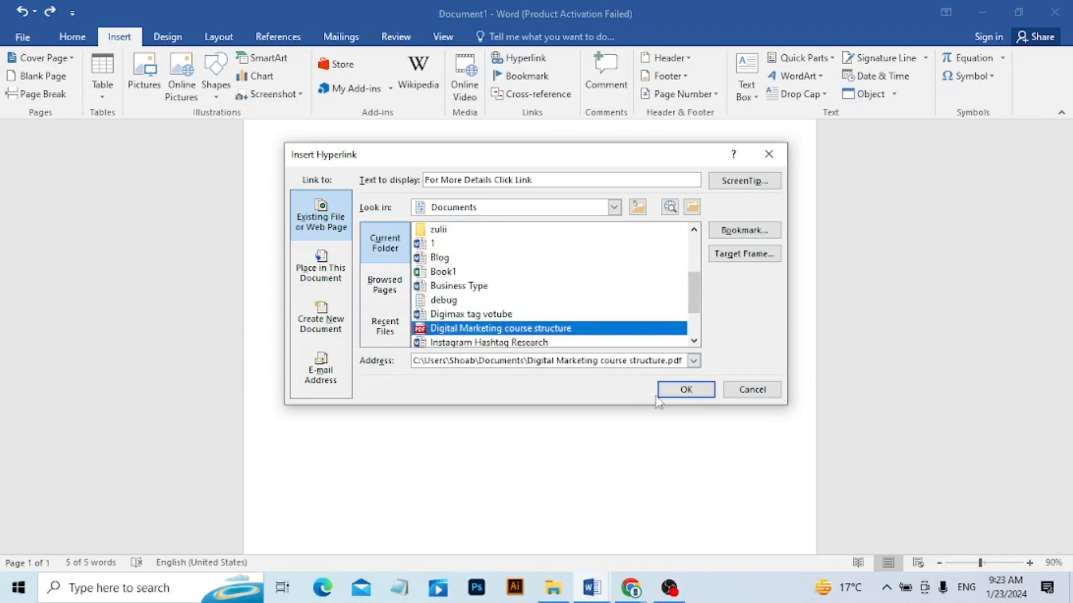
pyautogui.click(682, 391)
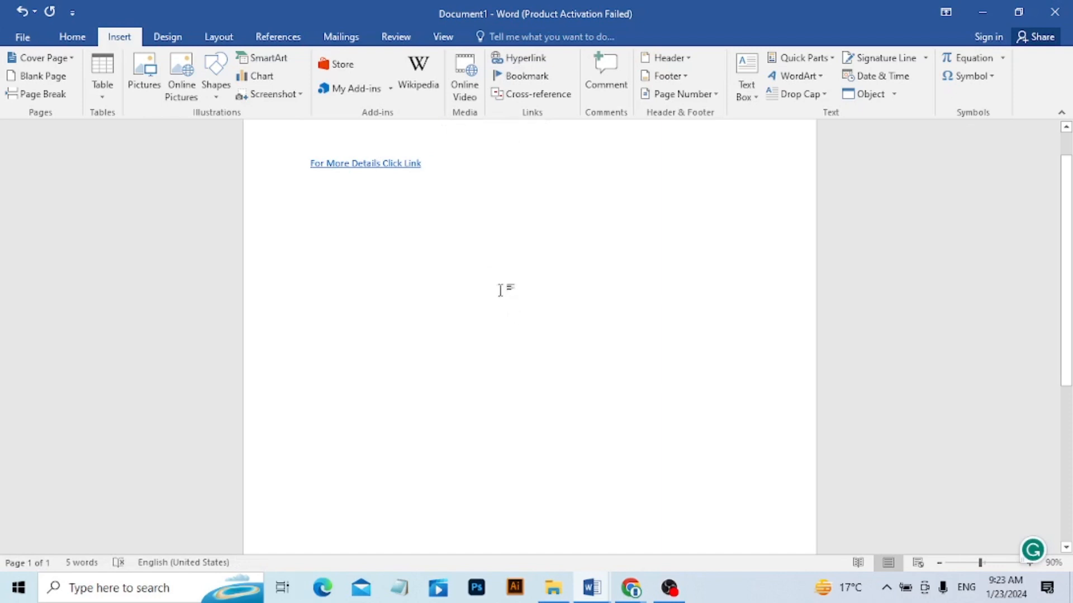
# Test the "For More Details Click Link" hyperlink by opening its target PDF, and close the PDF.
pyautogui.keyDown('ctrl'); pyautogui.click(359, 168); pyautogui.keyUp('ctrl')
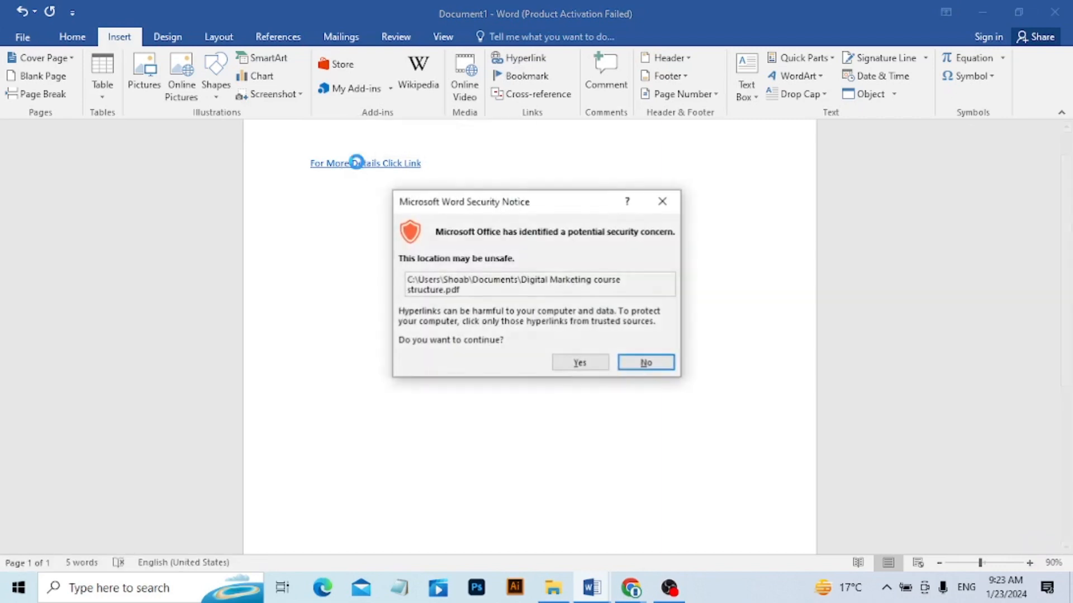
pyautogui.click(571, 359)
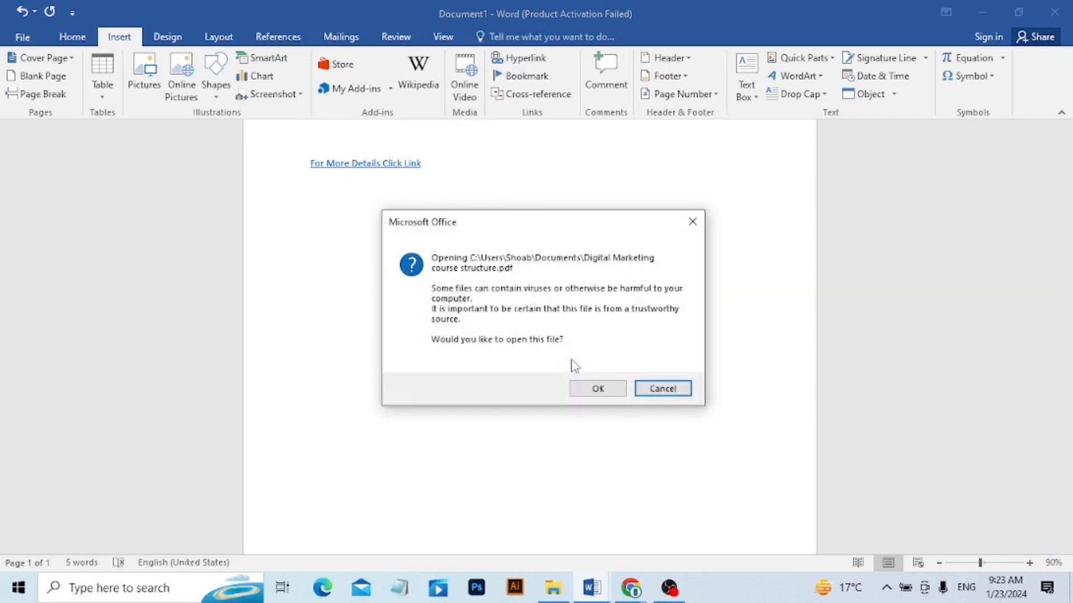
pyautogui.click(581, 384)
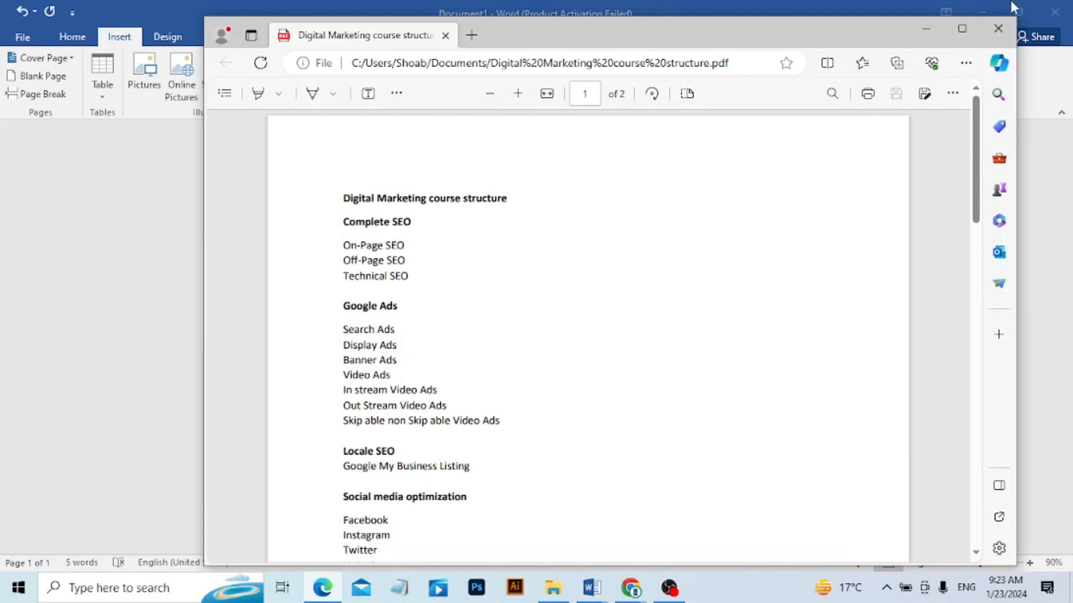
pyautogui.click(996, 28)
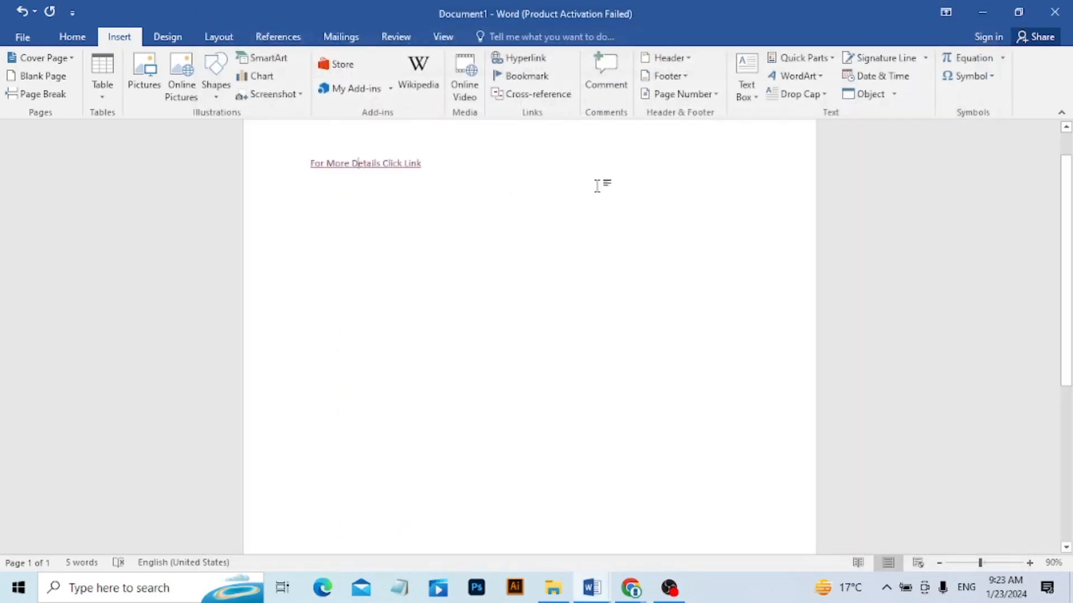
# Generate sample paragraphs with =rand() two lines below the hyperlink.
pyautogui.click(447, 169)
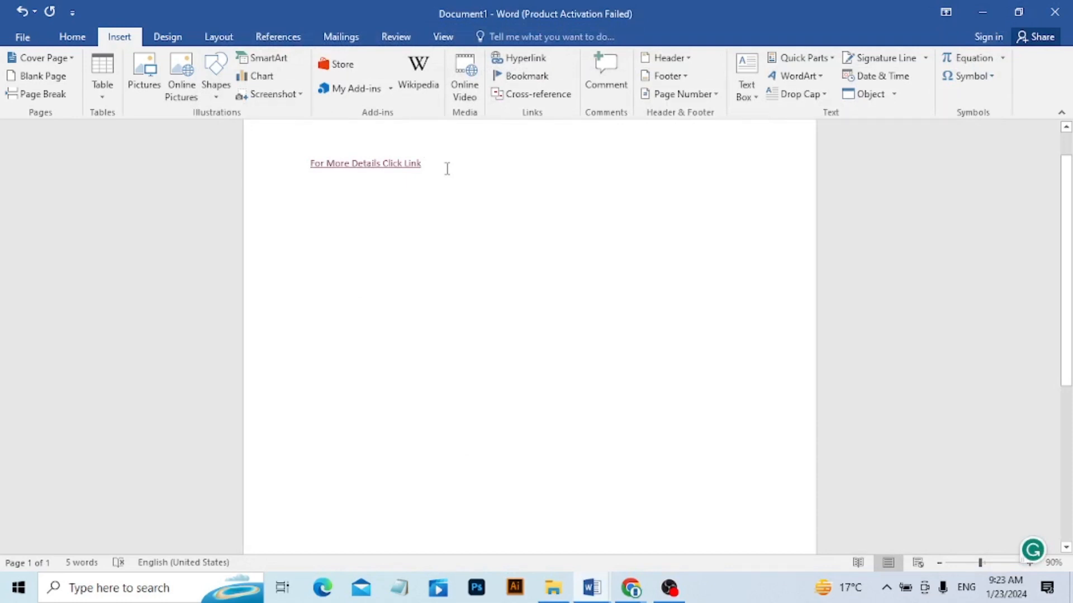
pyautogui.press('Return')
pyautogui.press('Return')
pyautogui.write('=rand()')
pyautogui.press('Return')
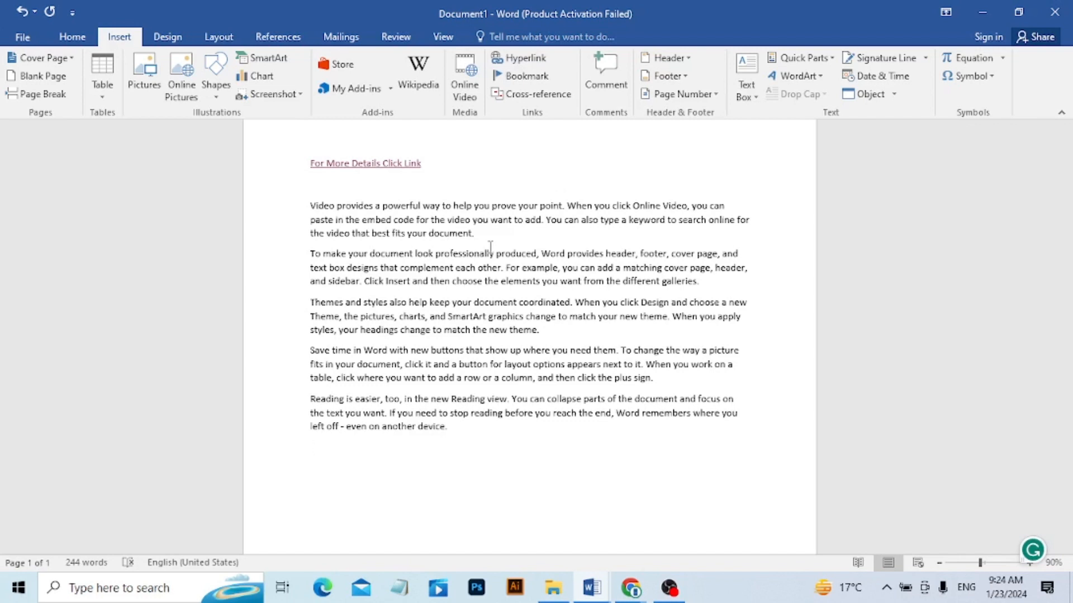
# Highlight the words "Video provides a powerful" in yellow and undo the highlight.
pyautogui.moveTo(354, 170)
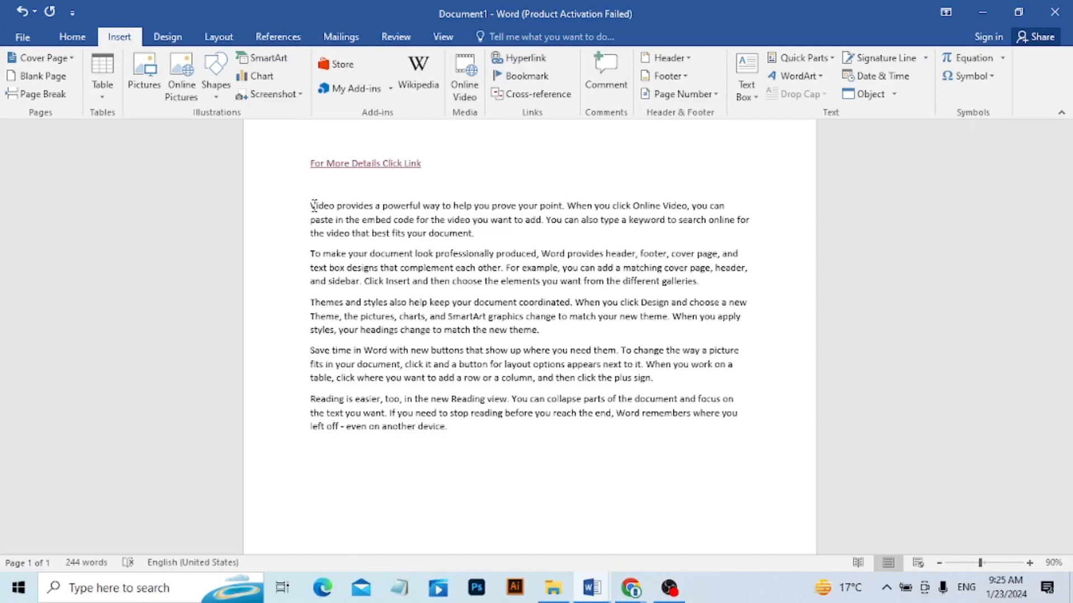
pyautogui.moveTo(312, 205); pyautogui.dragTo(418, 207)
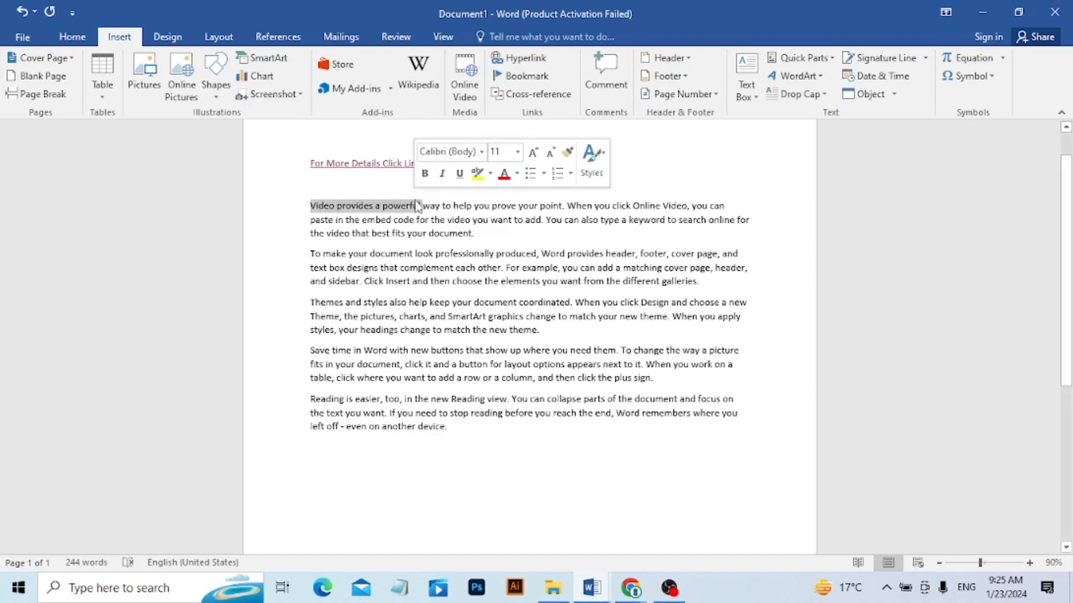
pyautogui.click(77, 42)
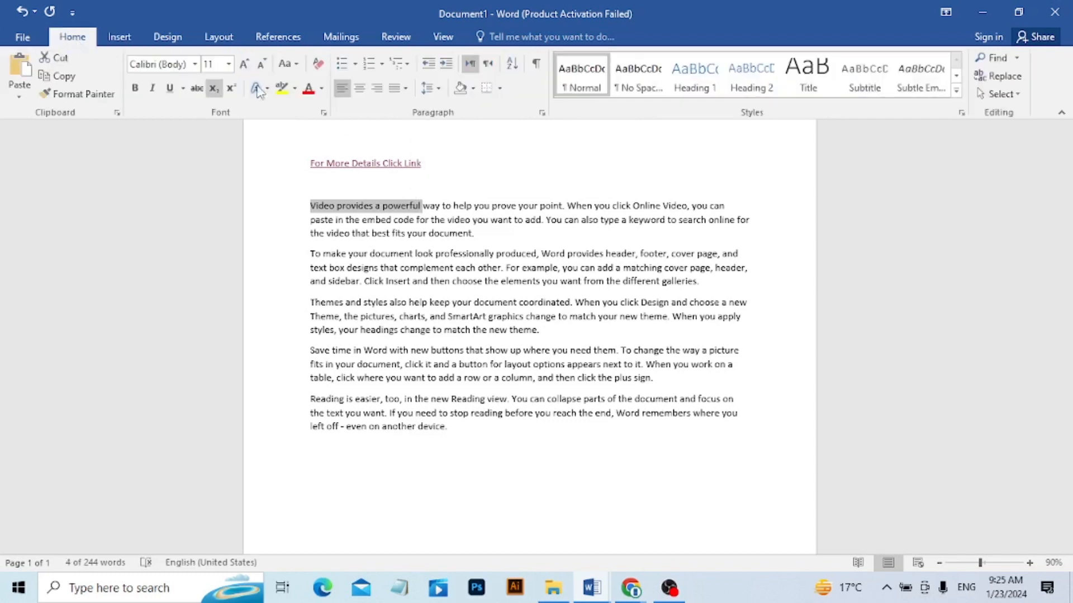
pyautogui.click(295, 88)
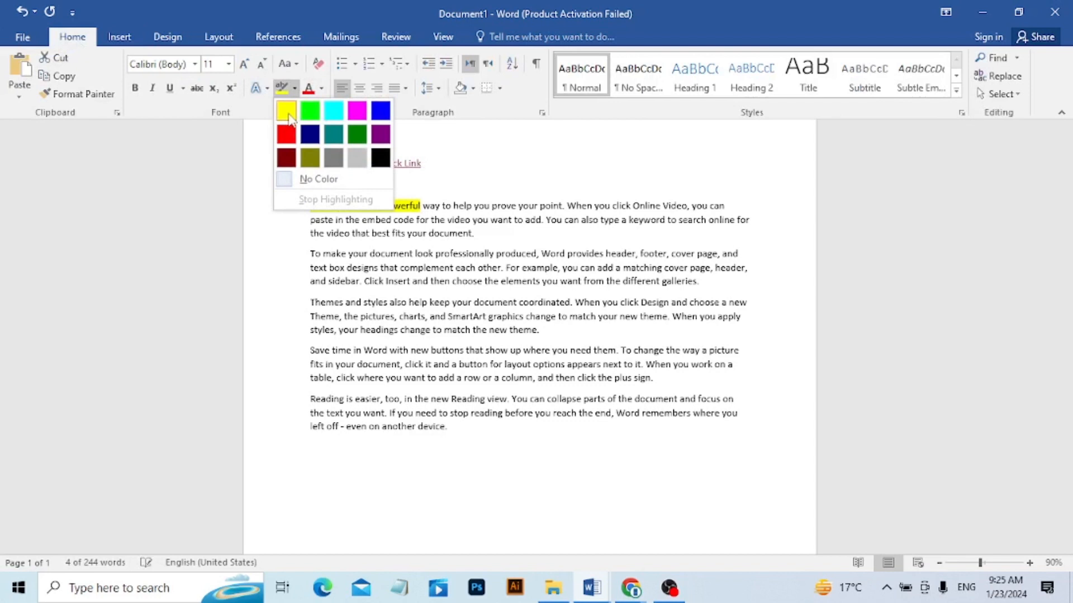
pyautogui.click(286, 111)
pyautogui.click(397, 231)
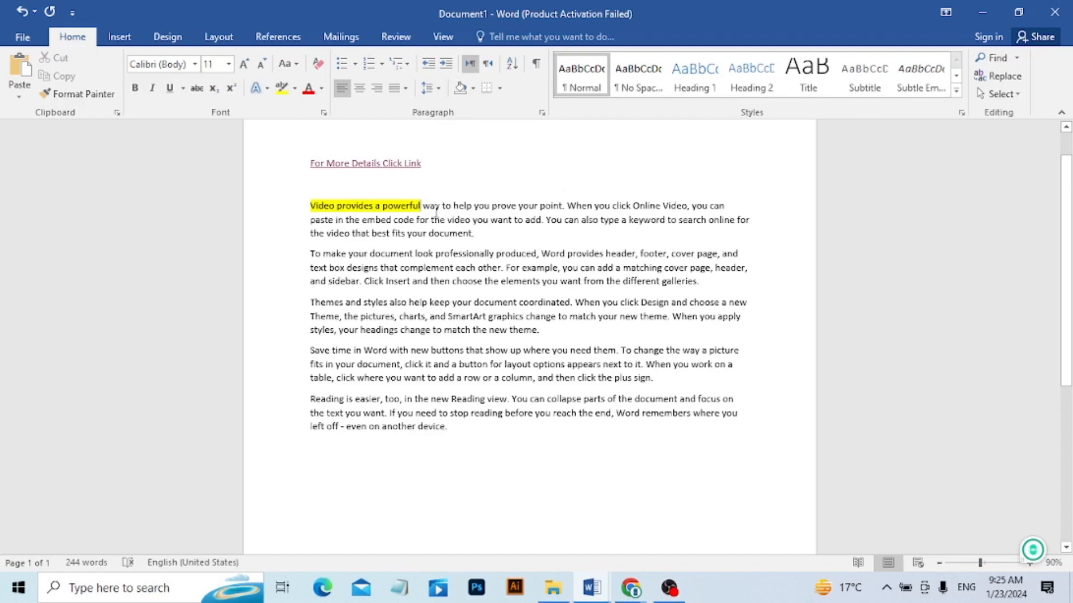
pyautogui.hotkey('ctrl', 'z')
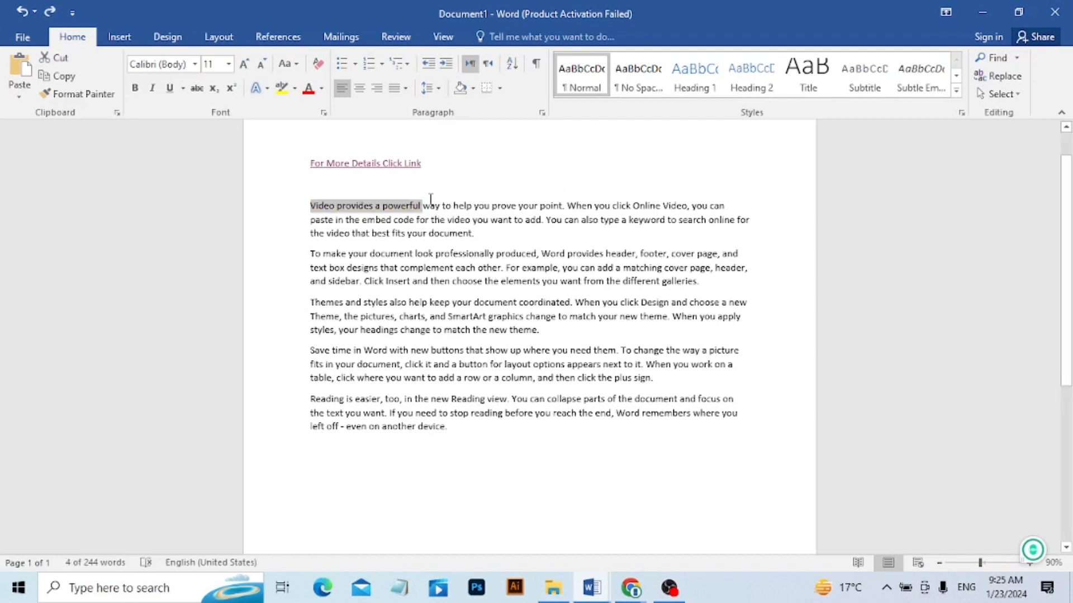
pyautogui.click(430, 197)
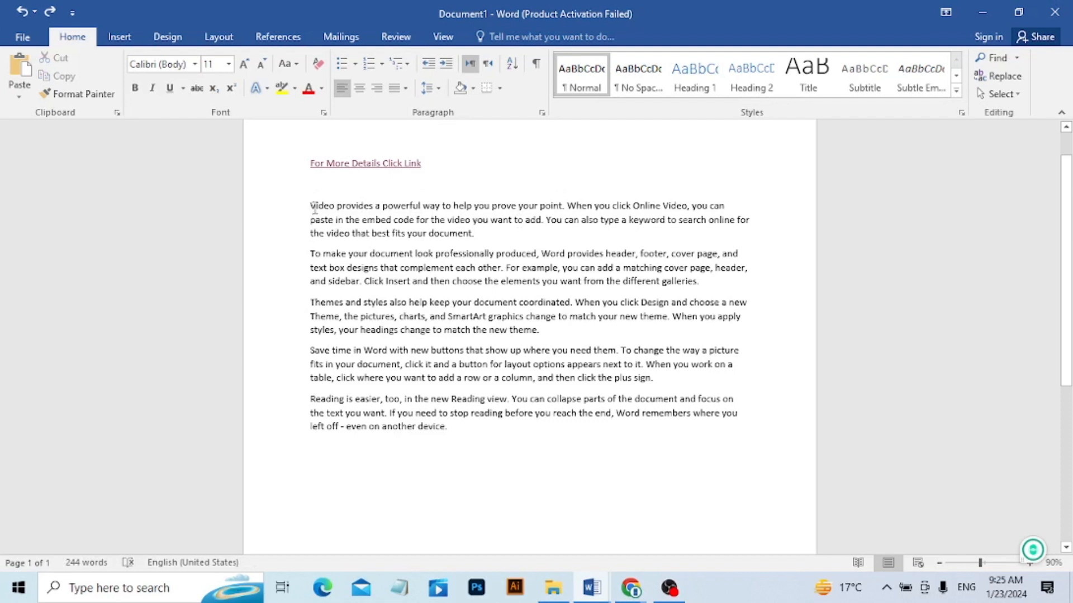
# Attach the comment "Please define it" to the words "Video provides a powerful" and add blank replies to it.
pyautogui.moveTo(311, 206); pyautogui.dragTo(422, 205)
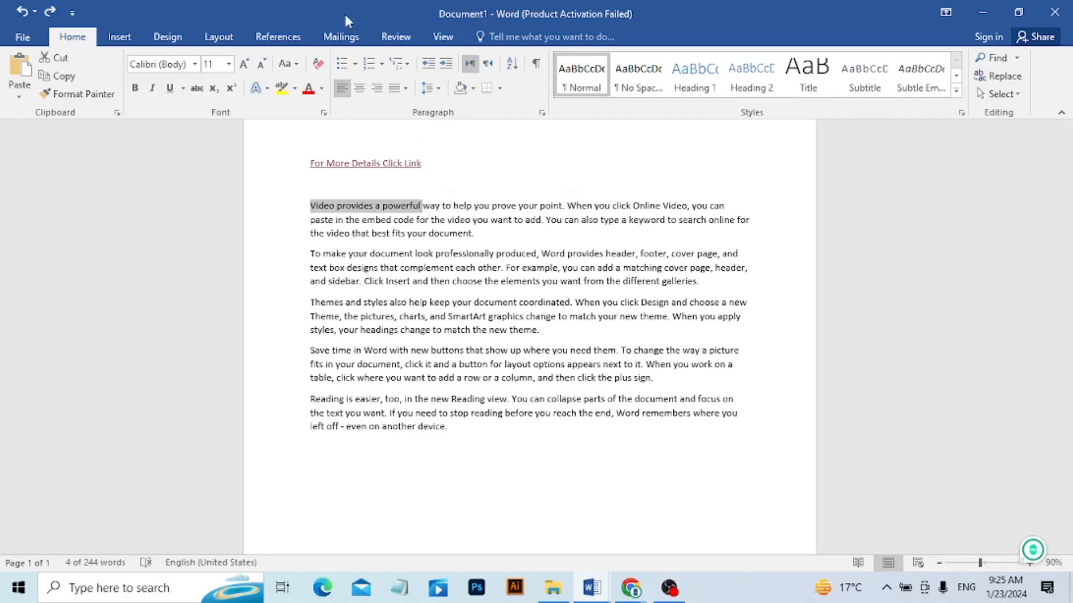
pyautogui.click(120, 39)
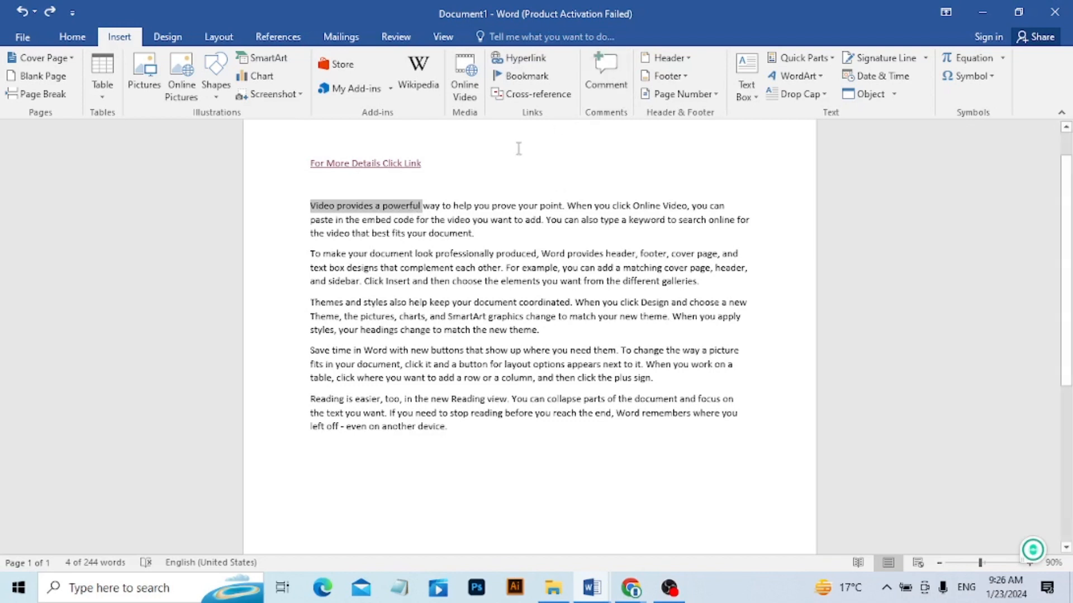
pyautogui.click(613, 91)
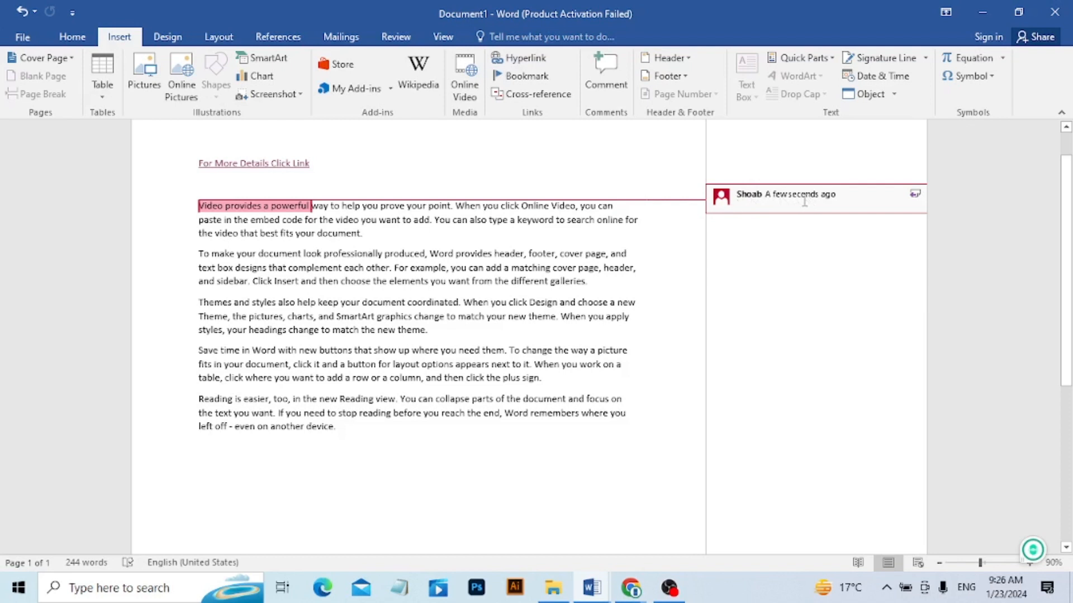
pyautogui.write('P')
pyautogui.click(914, 195)
pyautogui.click(915, 196)
pyautogui.click(914, 195)
pyautogui.click(915, 196)
pyautogui.click(914, 195)
pyautogui.click(914, 196)
pyautogui.click(914, 196)
pyautogui.click(915, 195)
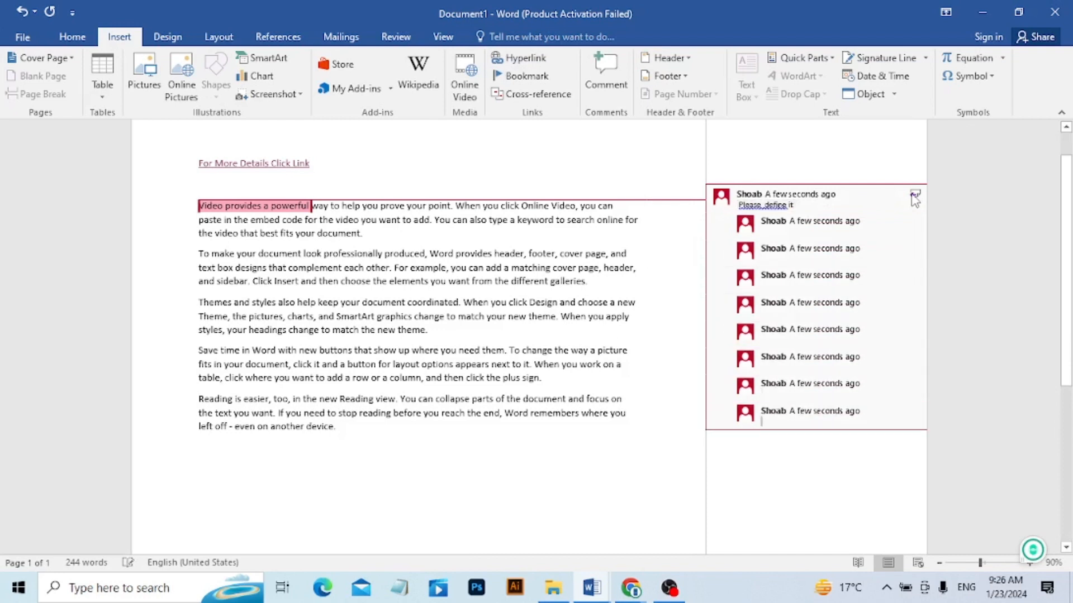
# Leave the comment and preview its text from the commented words in the first paragraph.
pyautogui.click(361, 169)
pyautogui.click(209, 461)
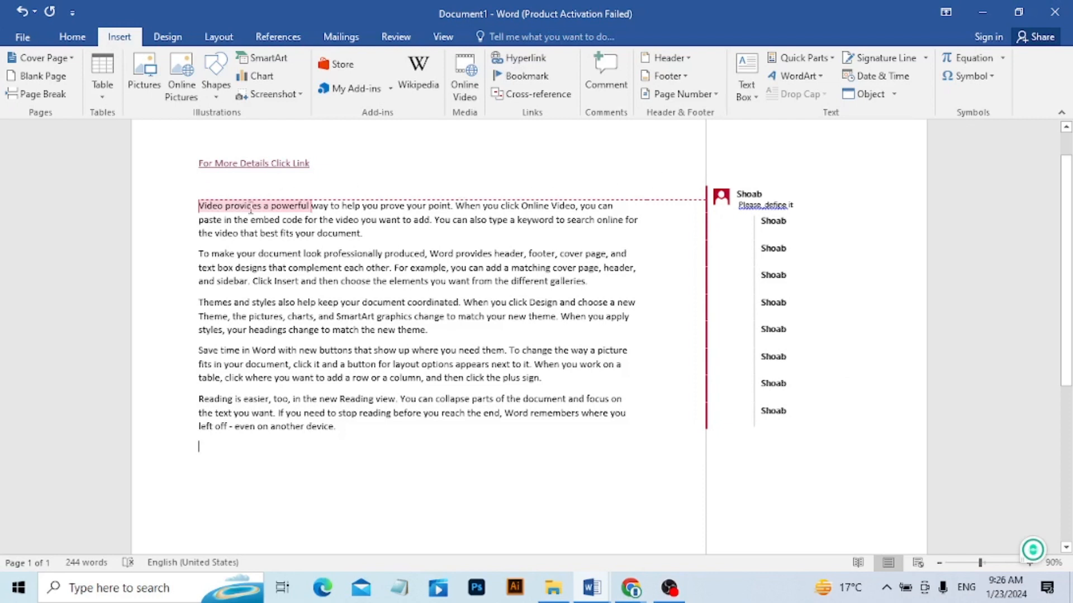
pyautogui.moveTo(250, 209)
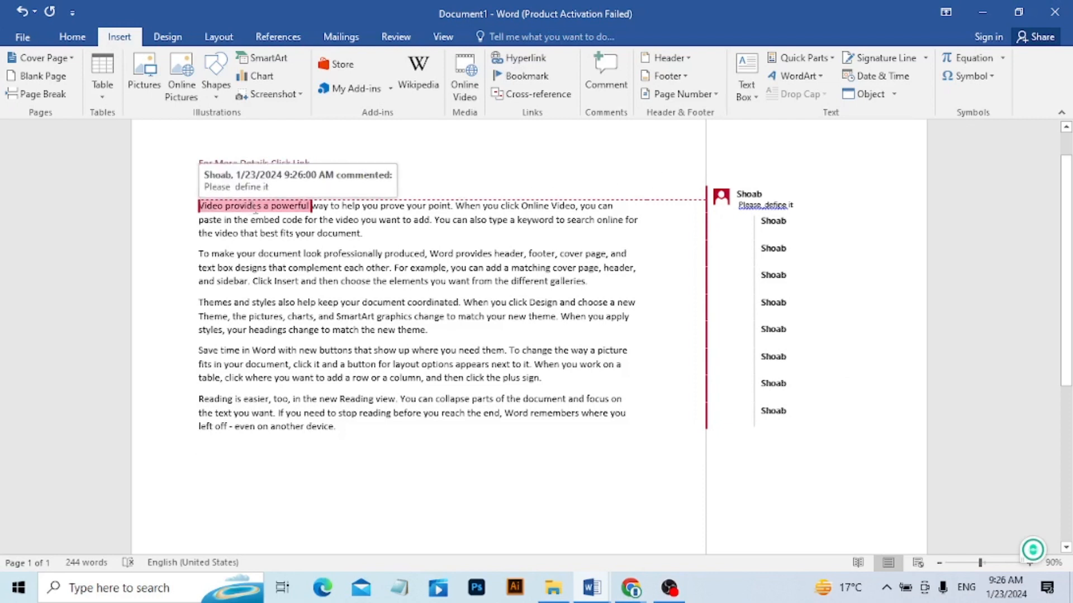
# Delete the entire document content, including the hyperlink, sample paragraphs and comment.
pyautogui.click(804, 207)
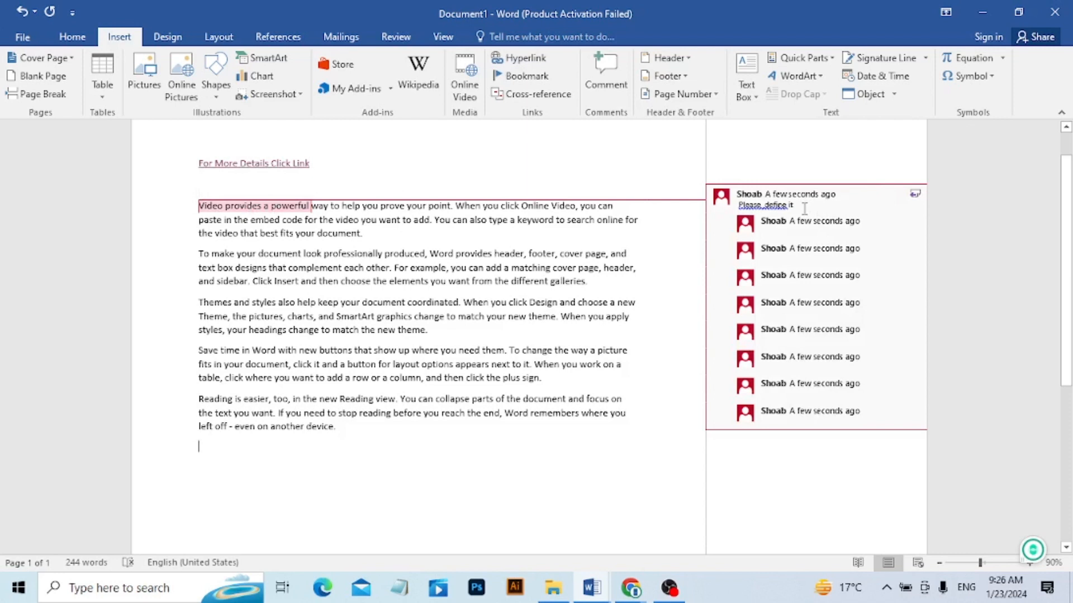
pyautogui.hotkey('ctrl', 'a')
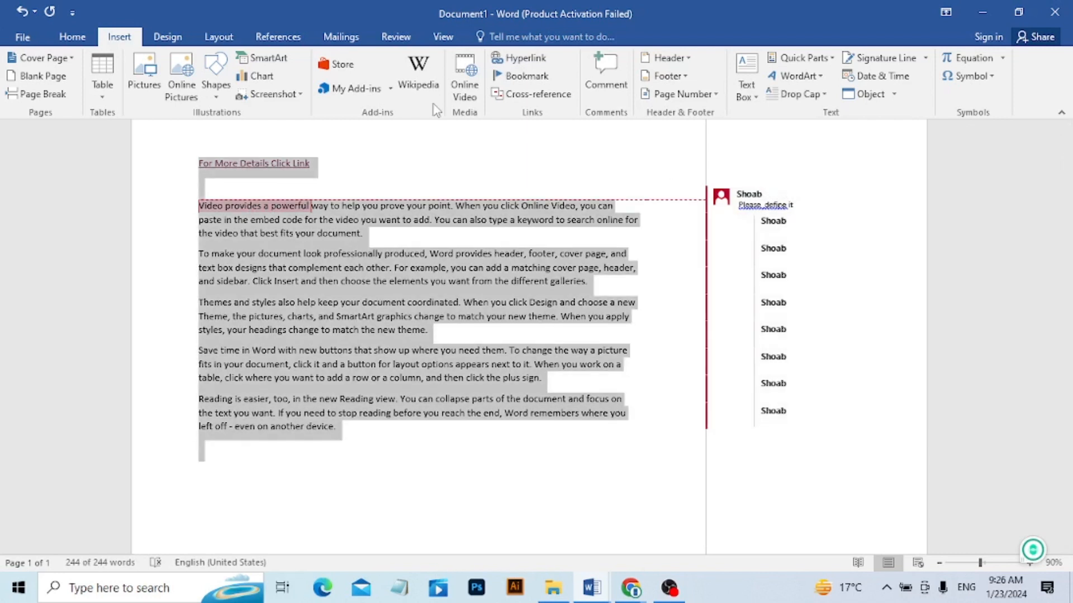
pyautogui.press('Delete')
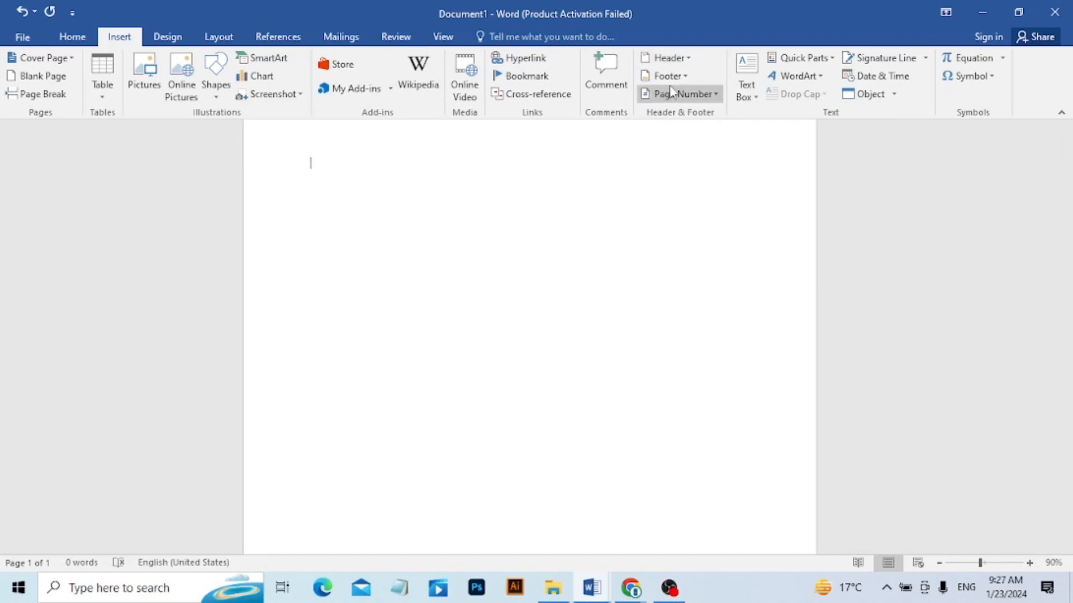
# Insert the built-in Motion (Even Page) header into the blank document.
pyautogui.click(680, 63)
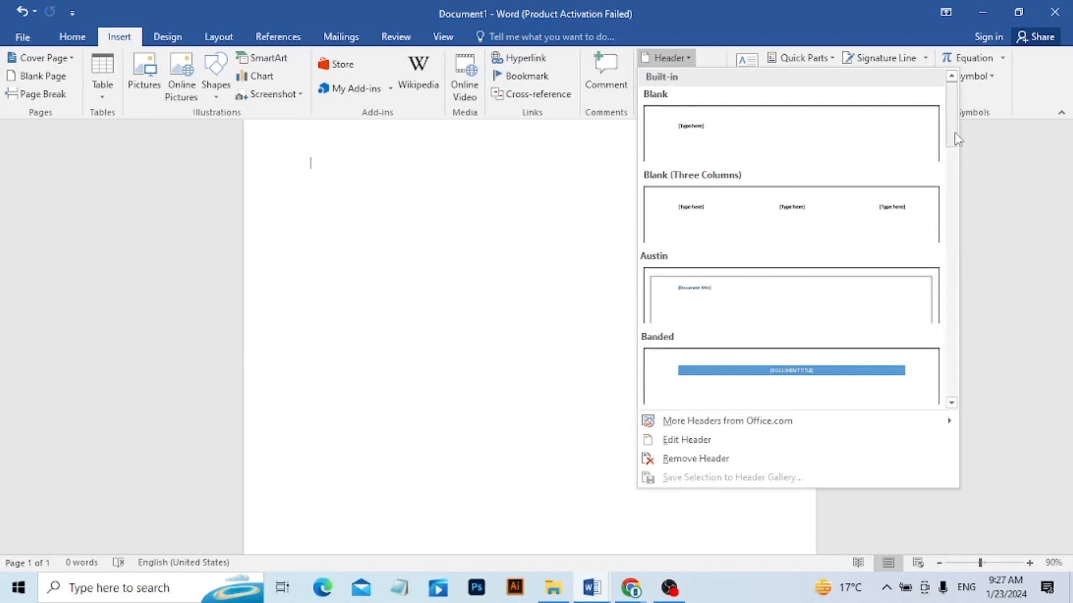
pyautogui.moveTo(957, 138); pyautogui.dragTo(951, 282)
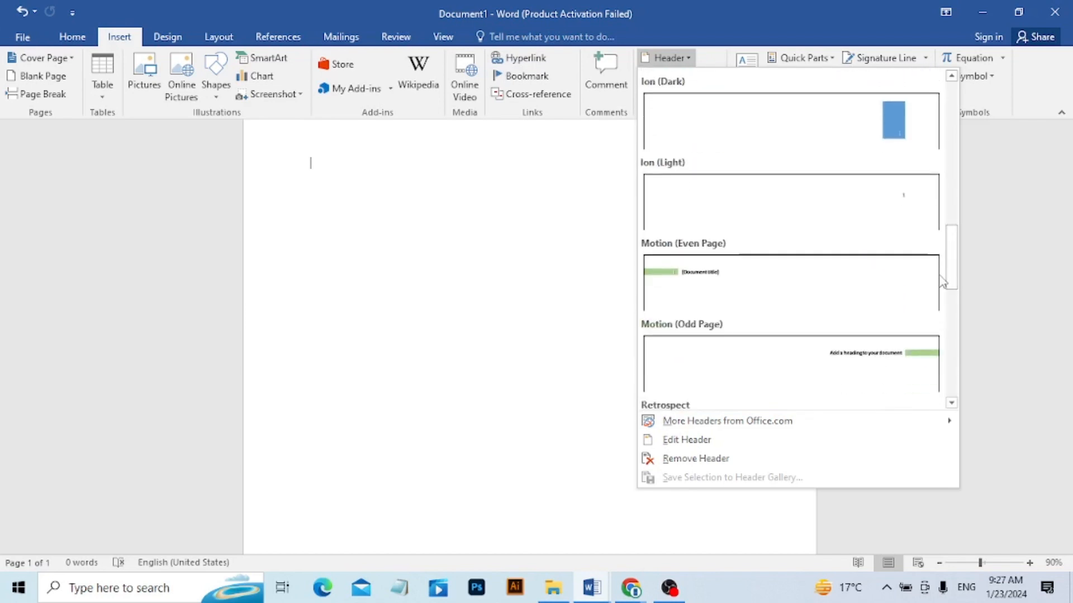
pyautogui.click(733, 300)
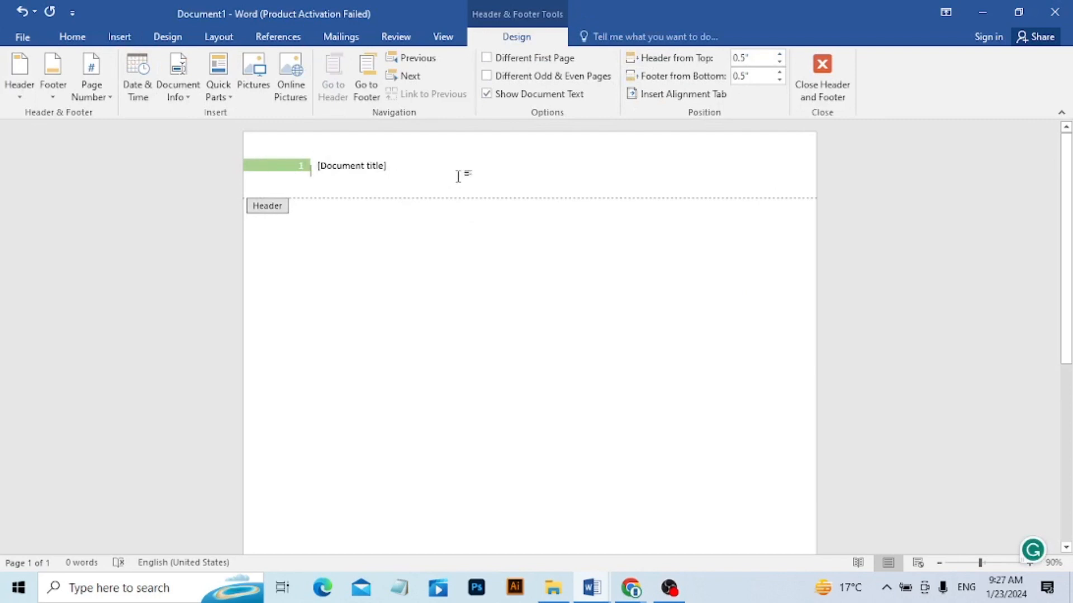
# Replace the header's document title placeholder with "Office Management" and return to the document body.
pyautogui.click(385, 166)
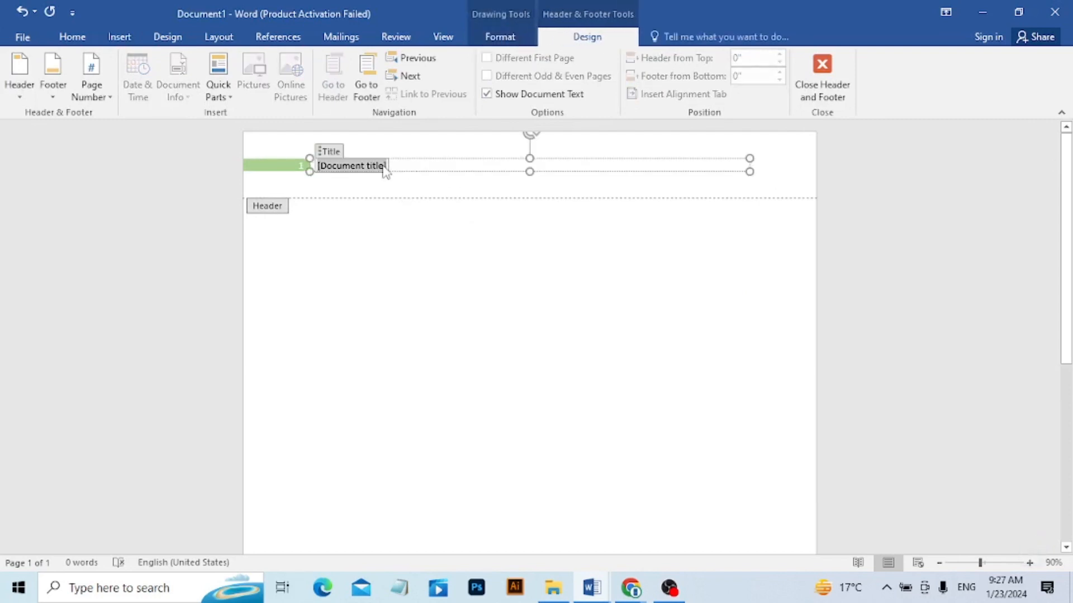
pyautogui.press('Delete')
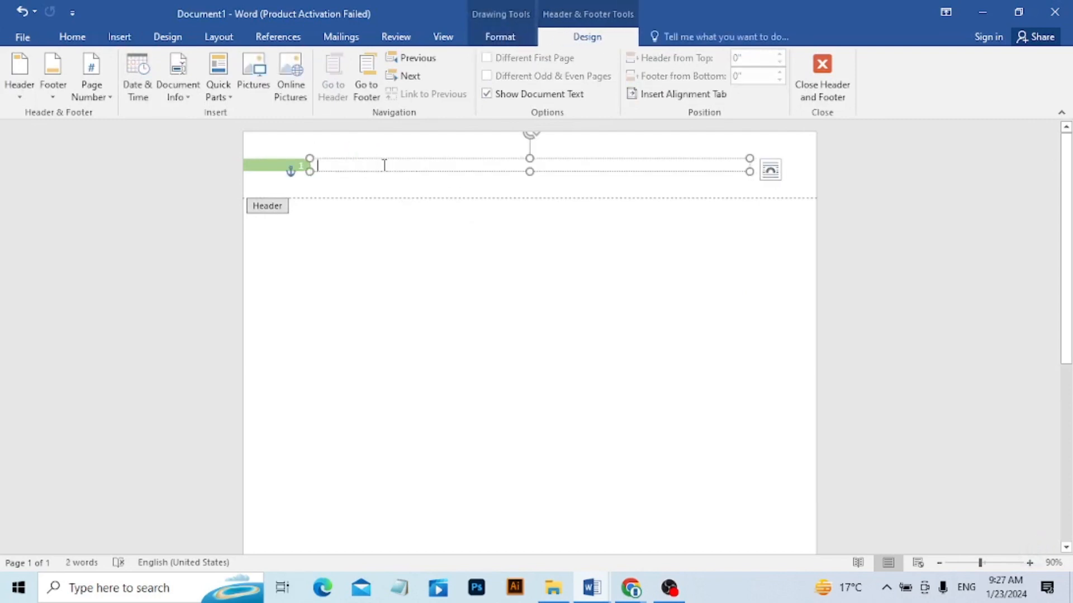
pyautogui.write('Of')
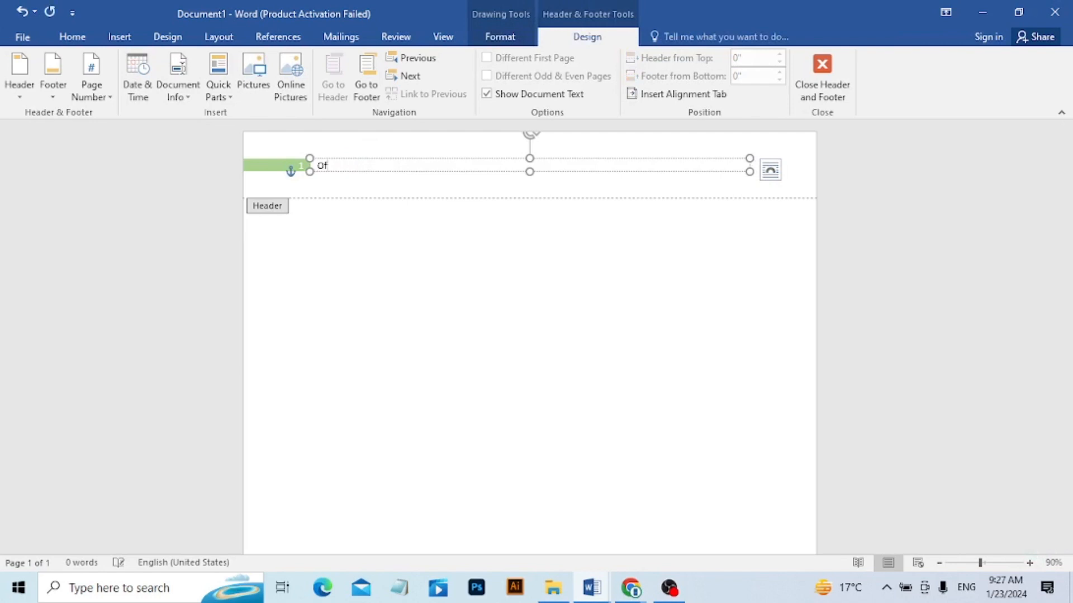
pyautogui.write('fice Management')
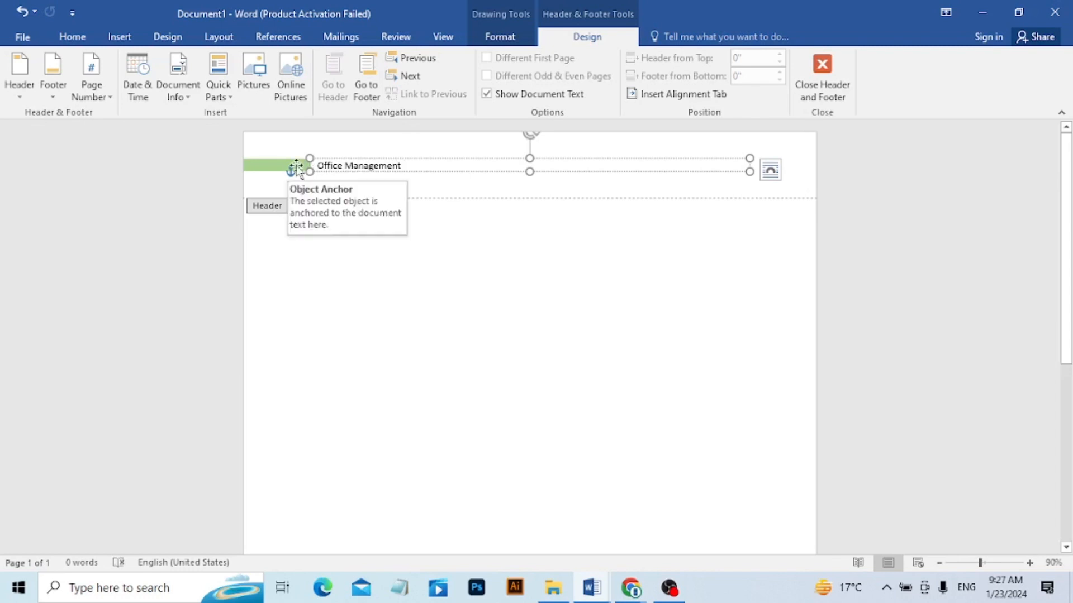
pyautogui.doubleClick(375, 329)
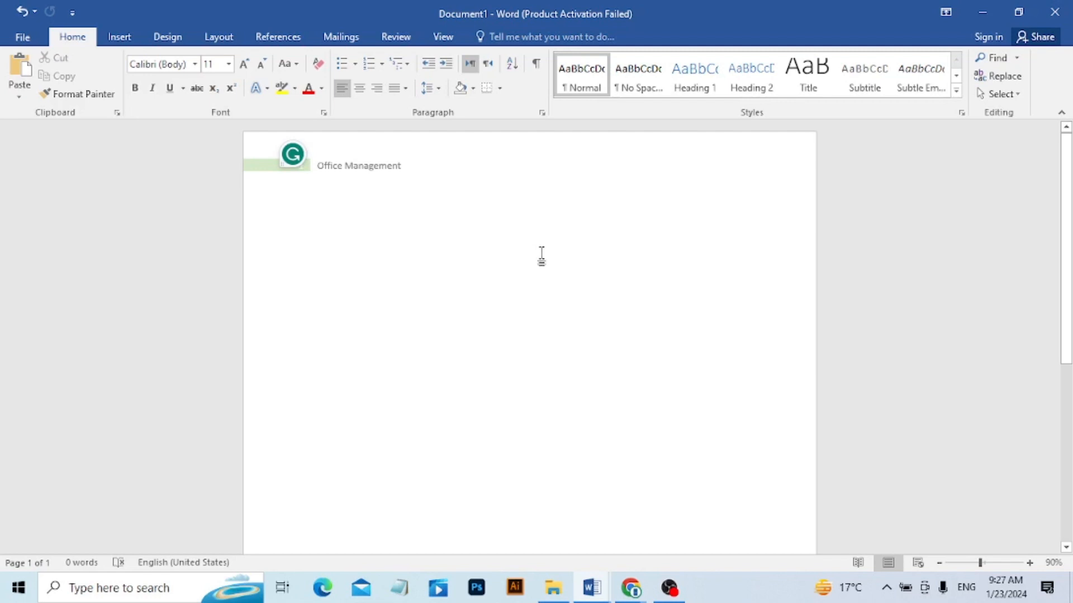
# Extend the document with blank pages to 15 pages and go back to the first page.
pyautogui.hotkey('ctrl', 'z')
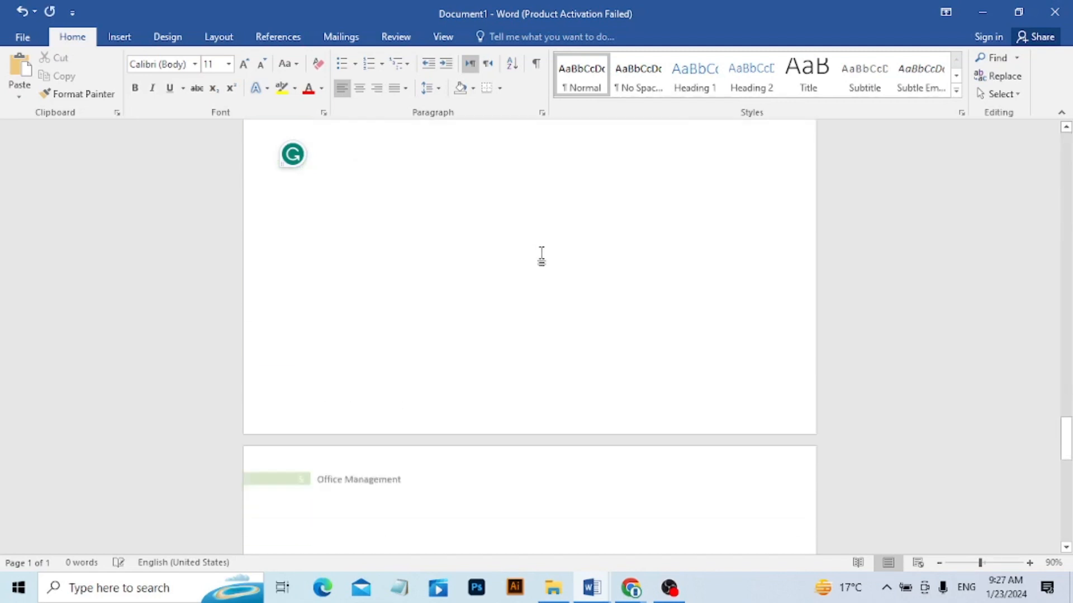
pyautogui.hotkey('ctrl', 'y')
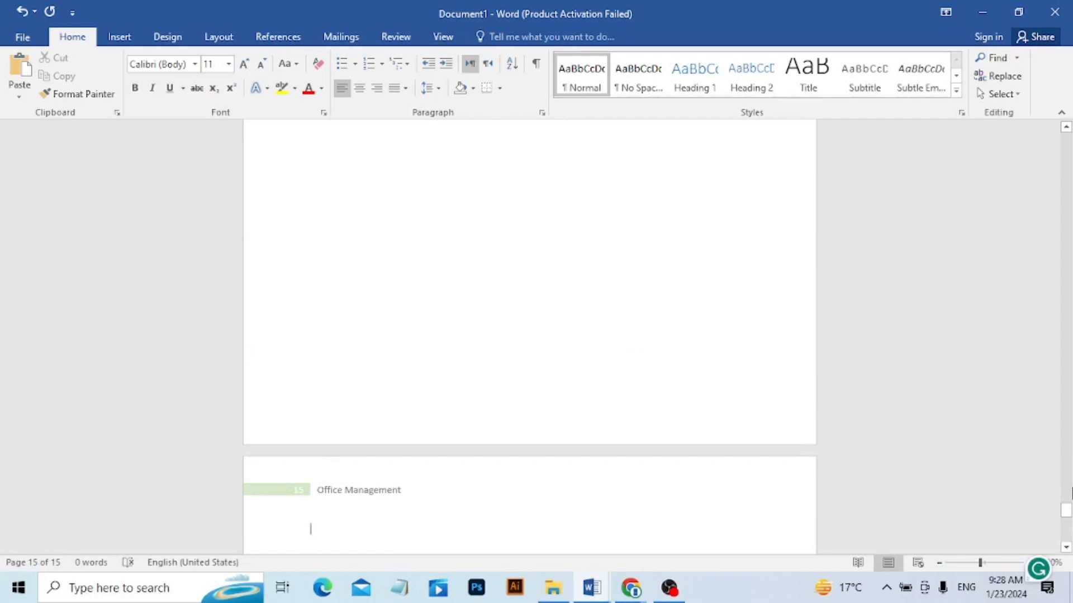
pyautogui.moveTo(1066, 509); pyautogui.dragTo(1020, 137)
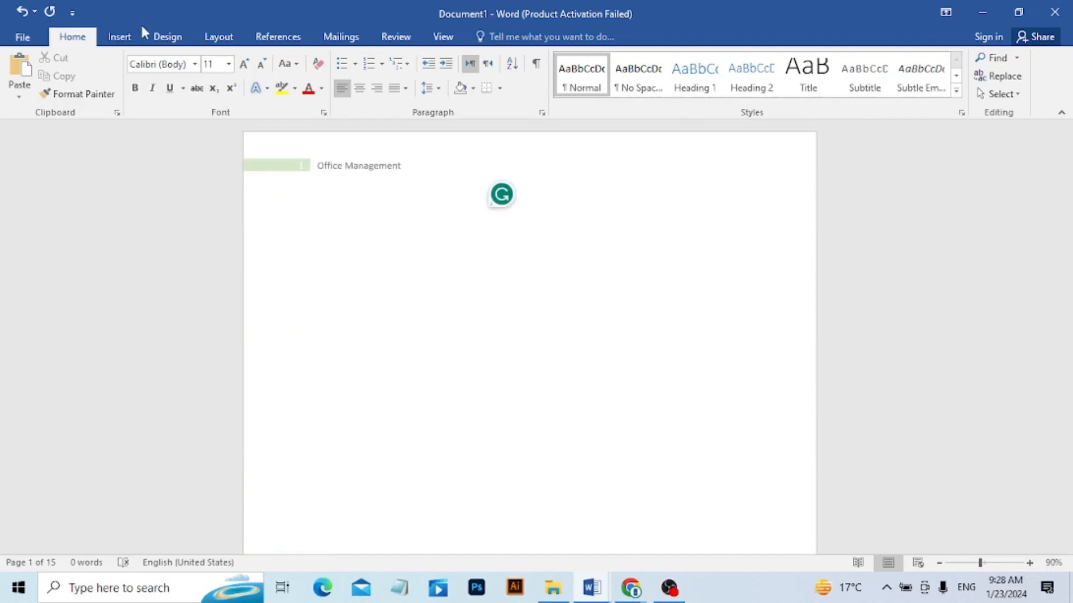
# Open the first page's header for editing and return to the document body, twice.
pyautogui.doubleClick(420, 165)
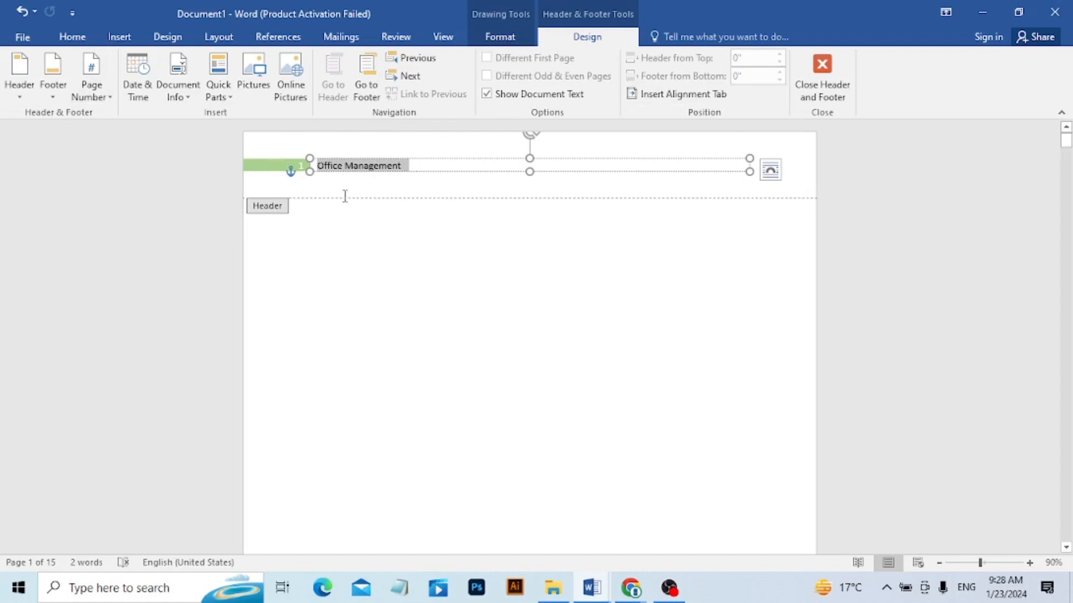
pyautogui.doubleClick(364, 303)
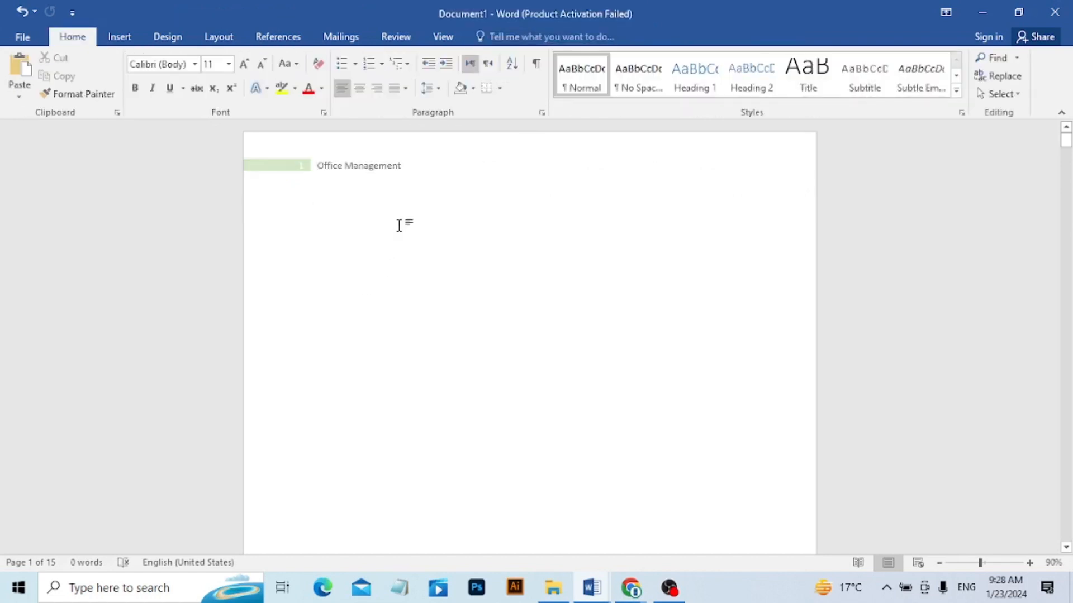
pyautogui.doubleClick(455, 179)
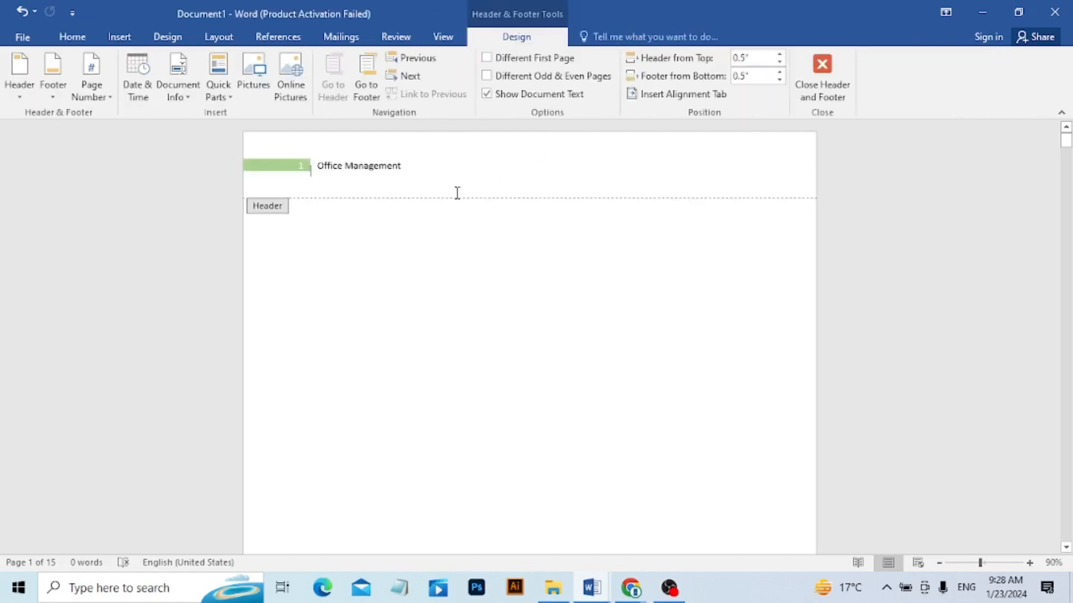
pyautogui.click(825, 70)
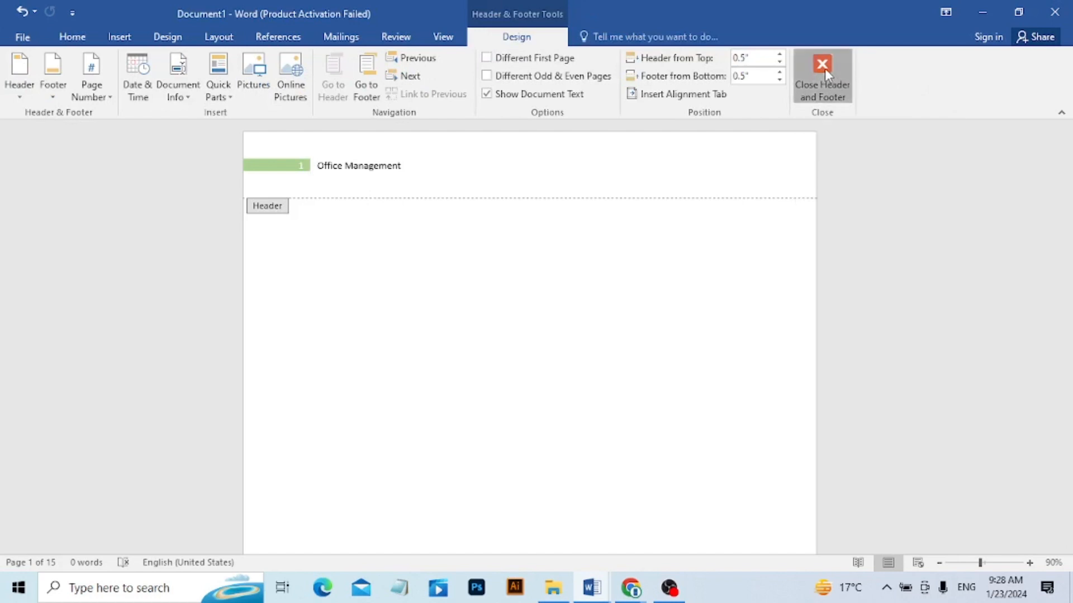
# Remove the "Office Management" header from the document and return to the body text.
pyautogui.doubleClick(401, 166)
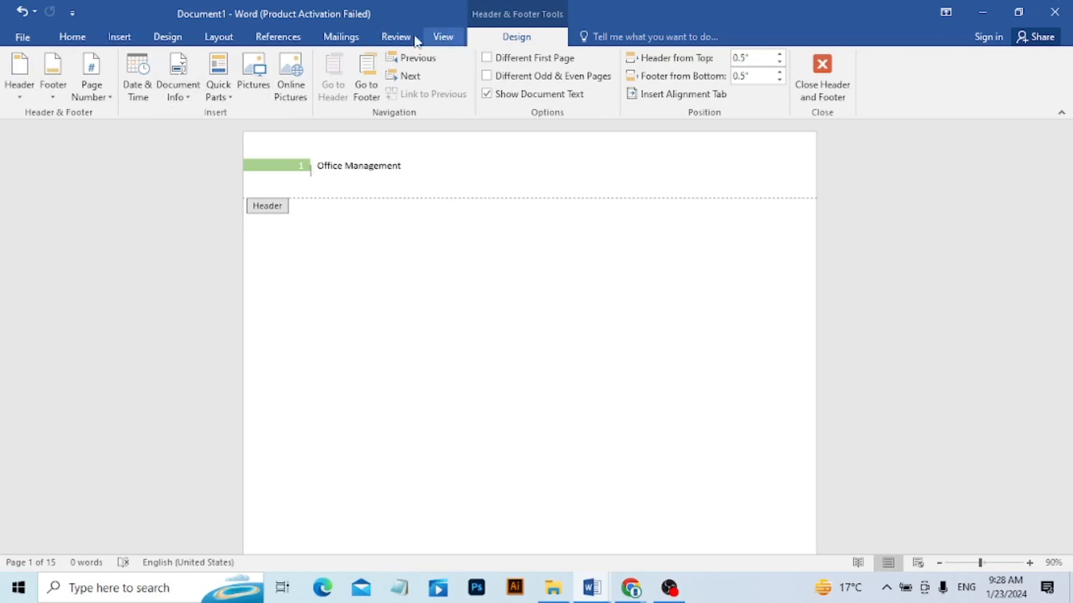
pyautogui.click(117, 44)
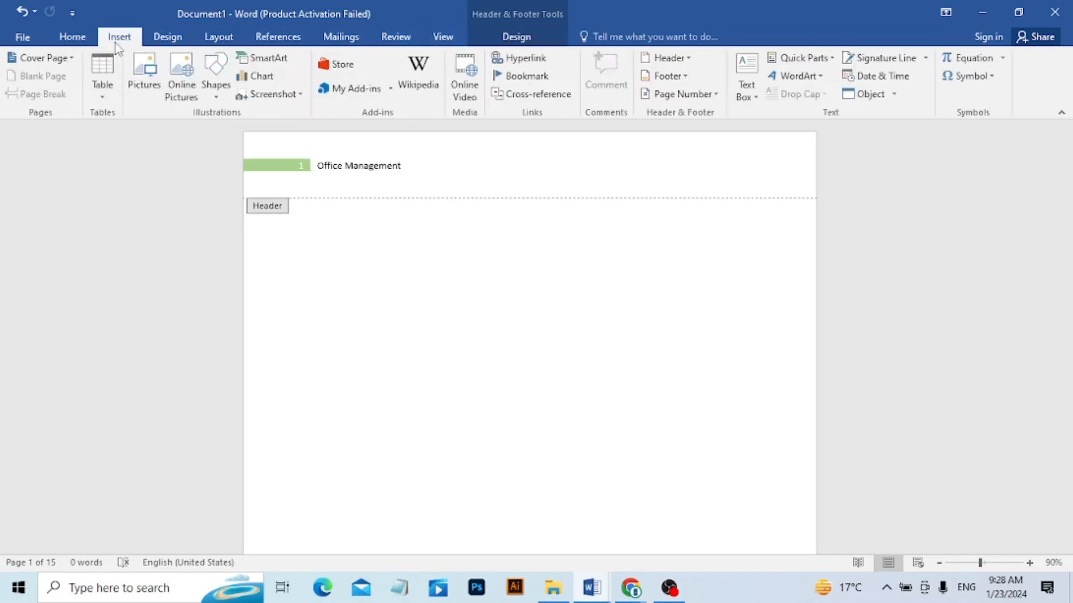
pyautogui.click(688, 58)
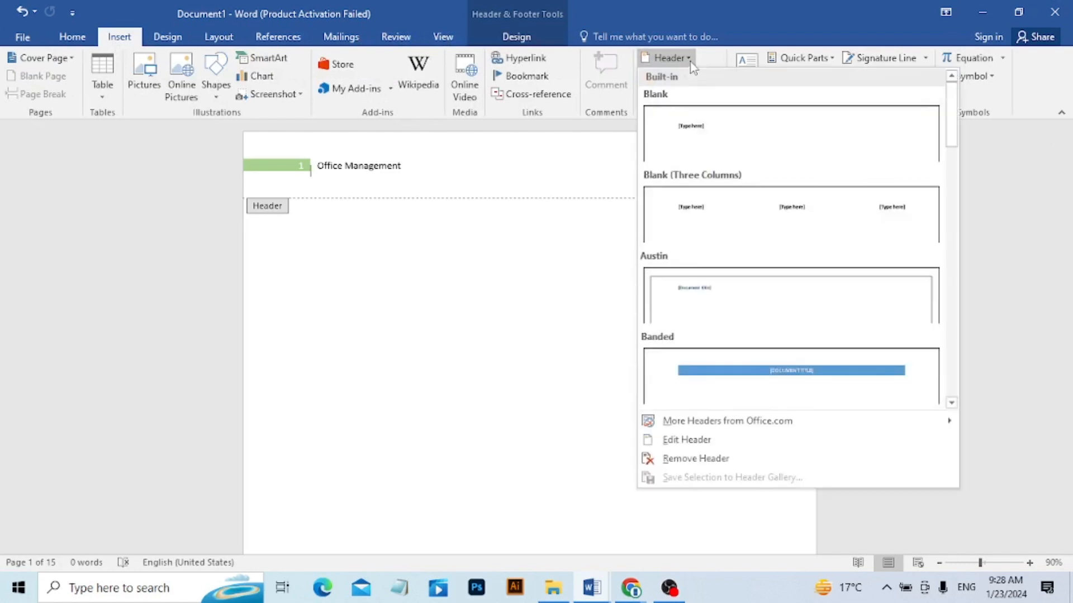
pyautogui.click(687, 459)
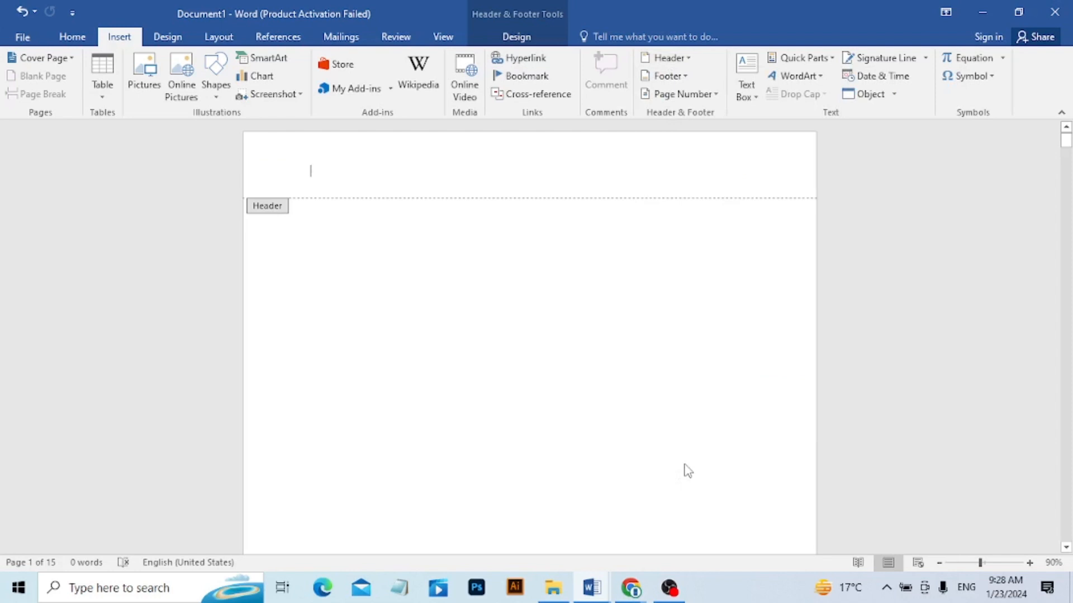
pyautogui.doubleClick(511, 257)
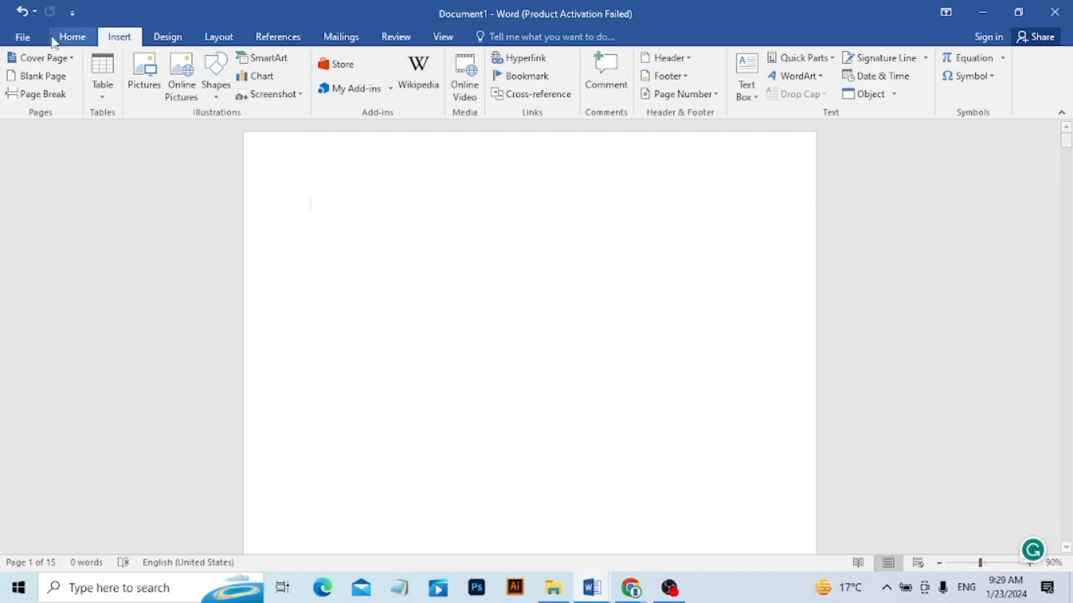
# Set the document's page margins to Narrow in the print settings and return to the document.
pyautogui.click(22, 37)
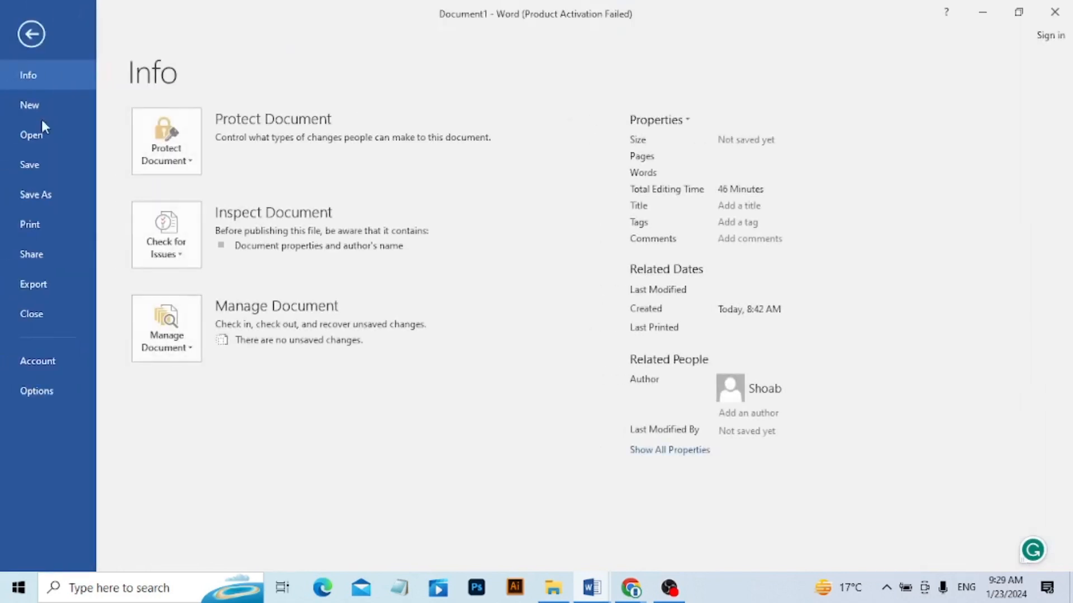
pyautogui.click(41, 222)
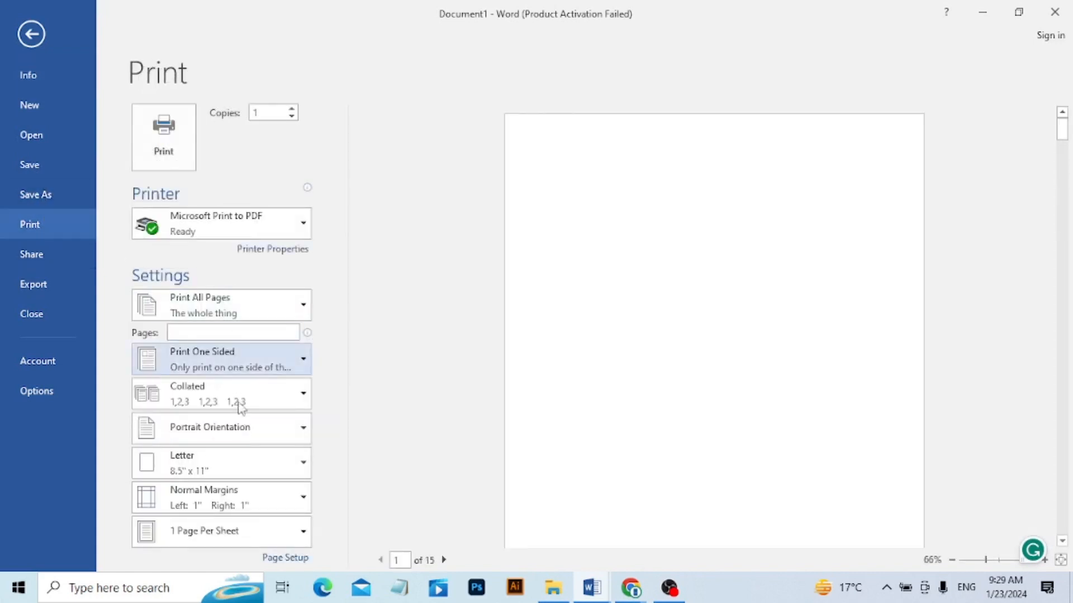
pyautogui.click(250, 492)
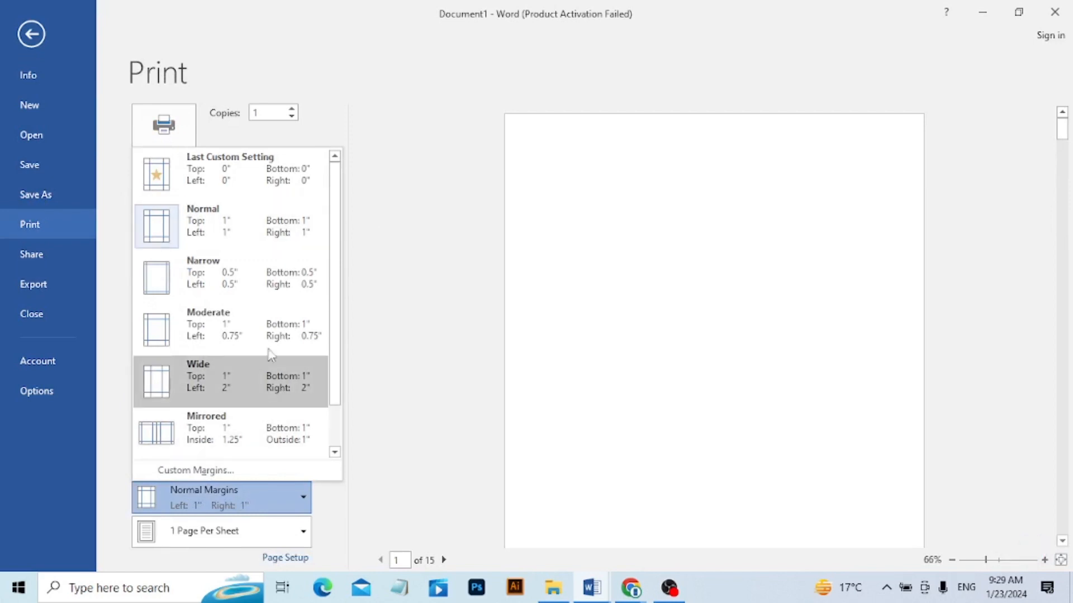
pyautogui.click(267, 296)
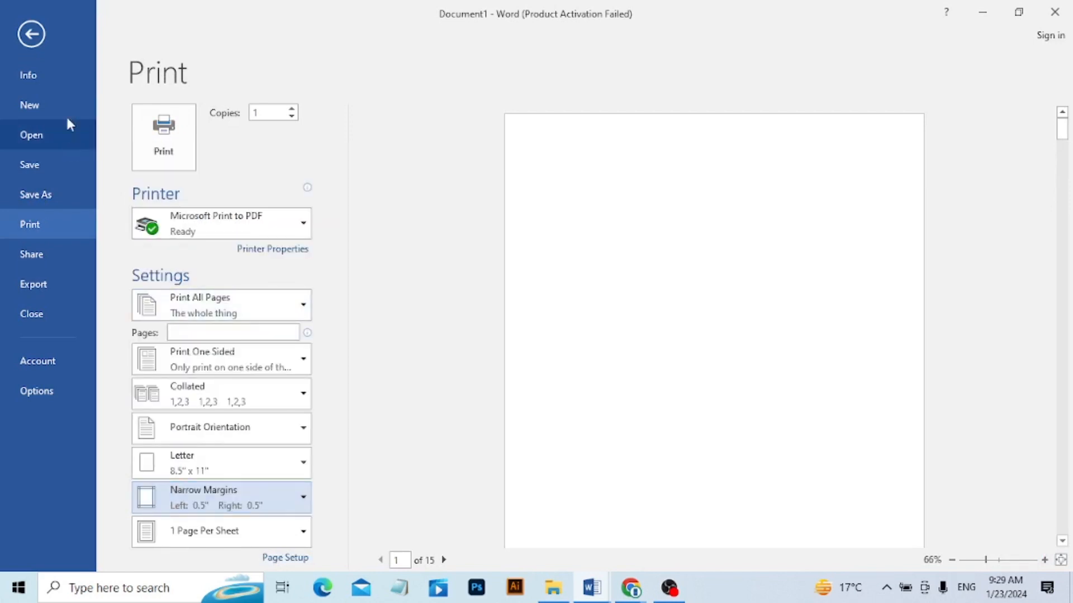
pyautogui.click(27, 25)
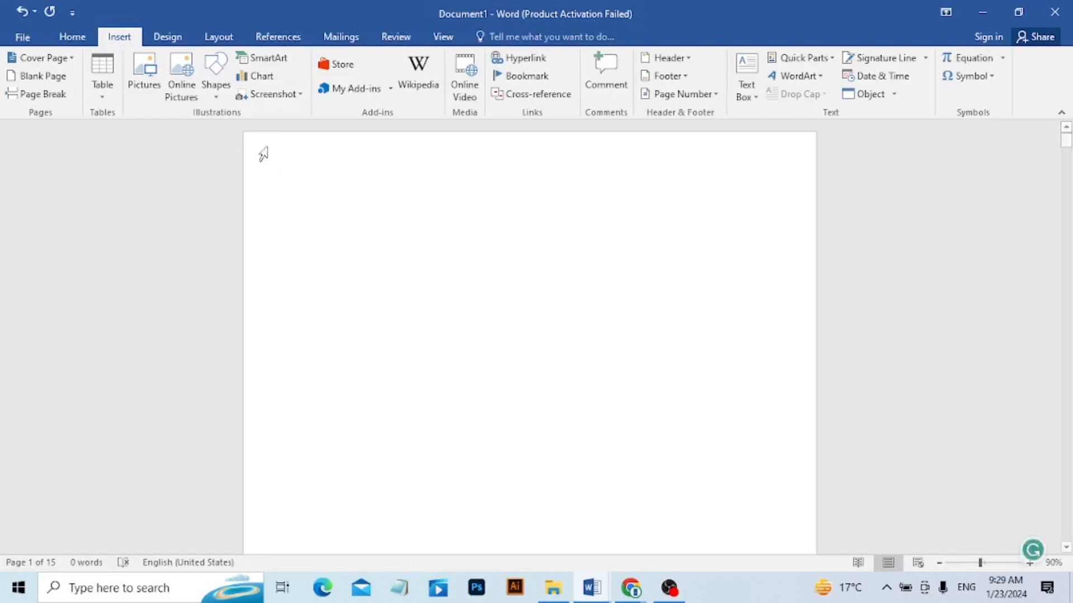
# Open the empty page header for editing and look at the built-in header designs without applying one.
pyautogui.click(276, 149)
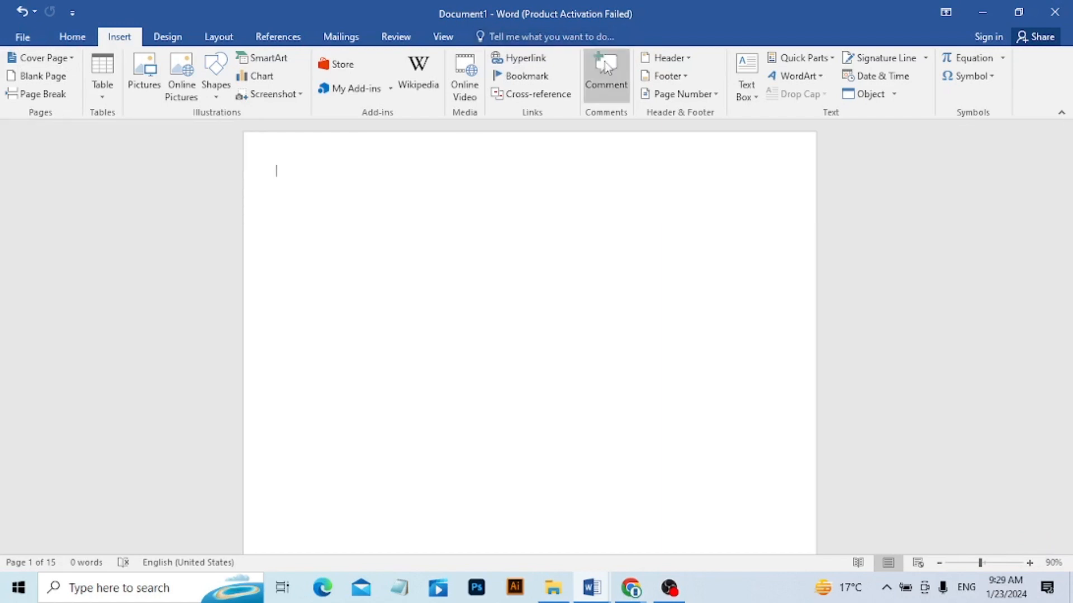
pyautogui.click(688, 59)
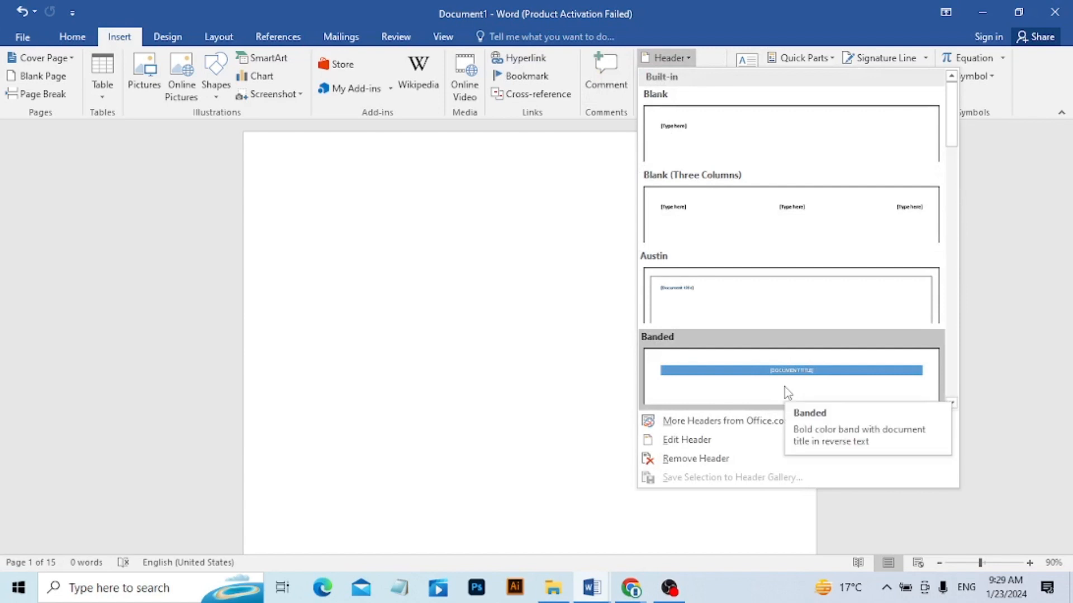
pyautogui.click(763, 444)
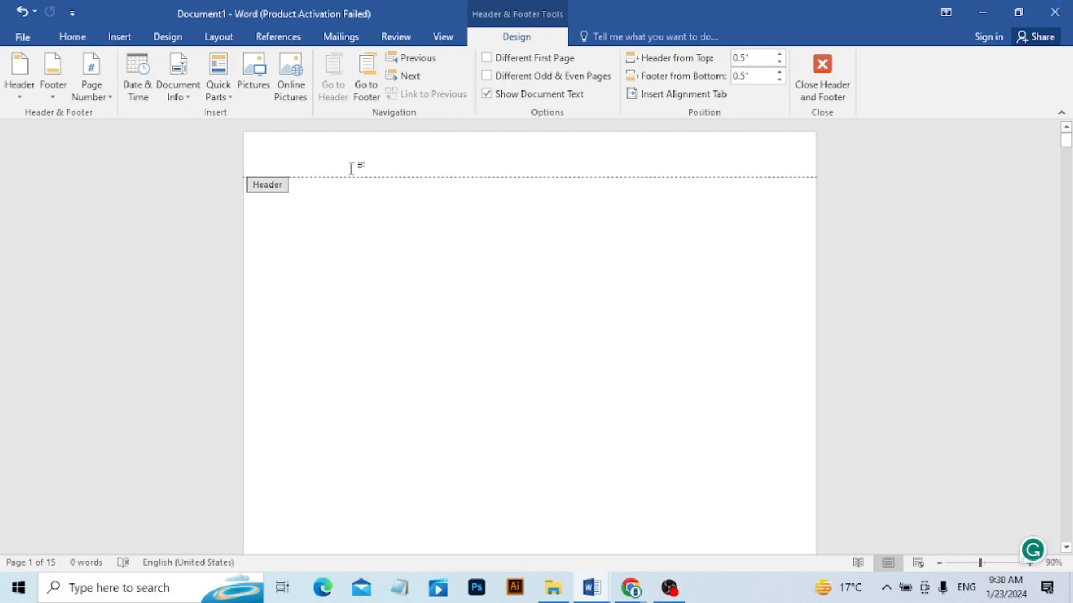
pyautogui.click(27, 97)
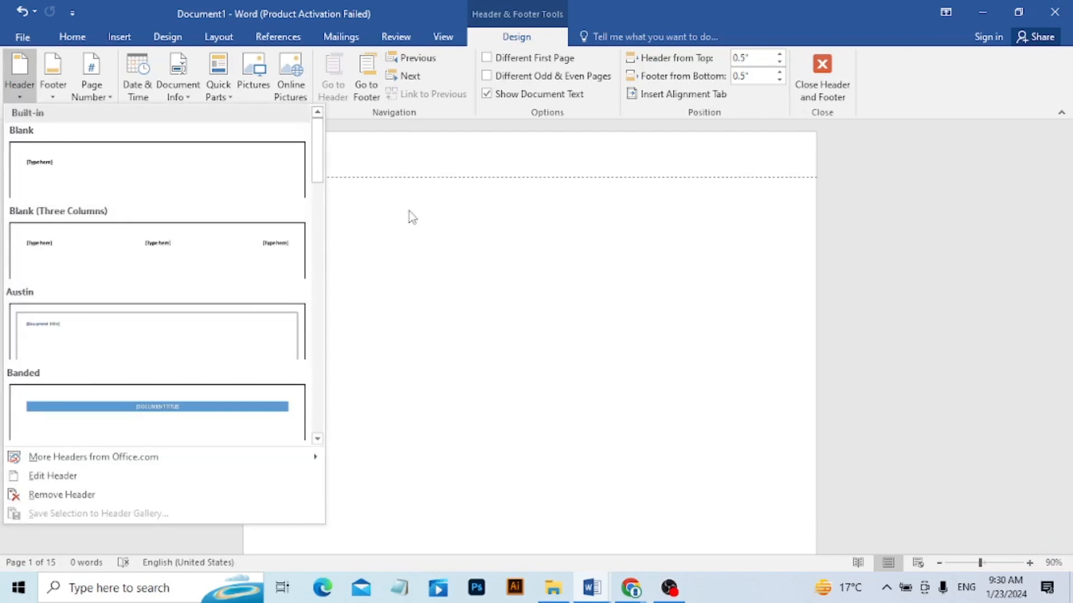
pyautogui.click(471, 248)
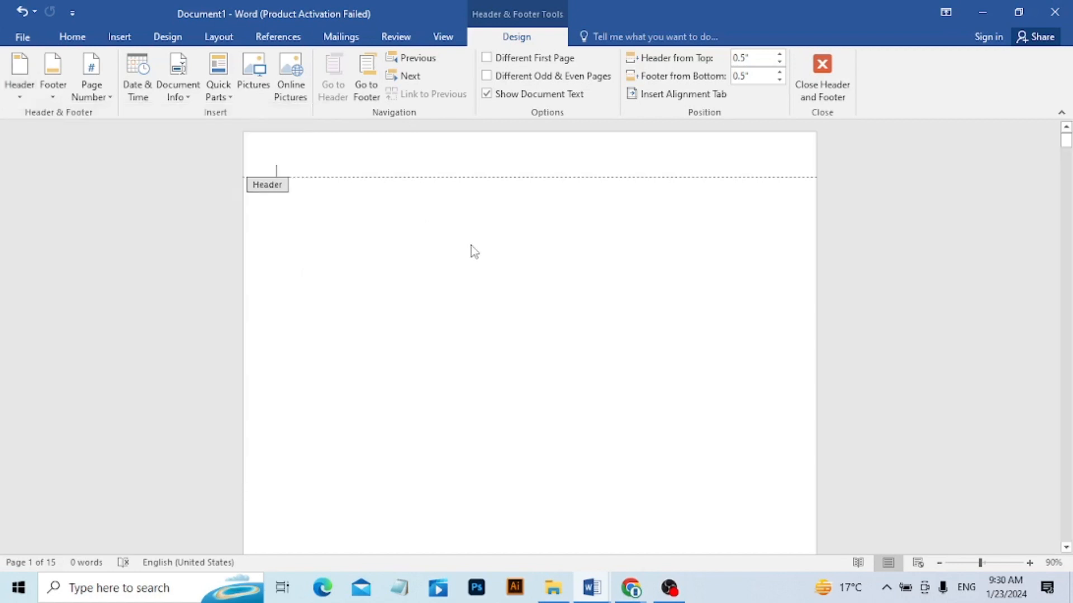
# Insert the "Digimax logo" picture from the Desktop into the header and shrink it to about 0.64" by 0.64".
pyautogui.click(255, 77)
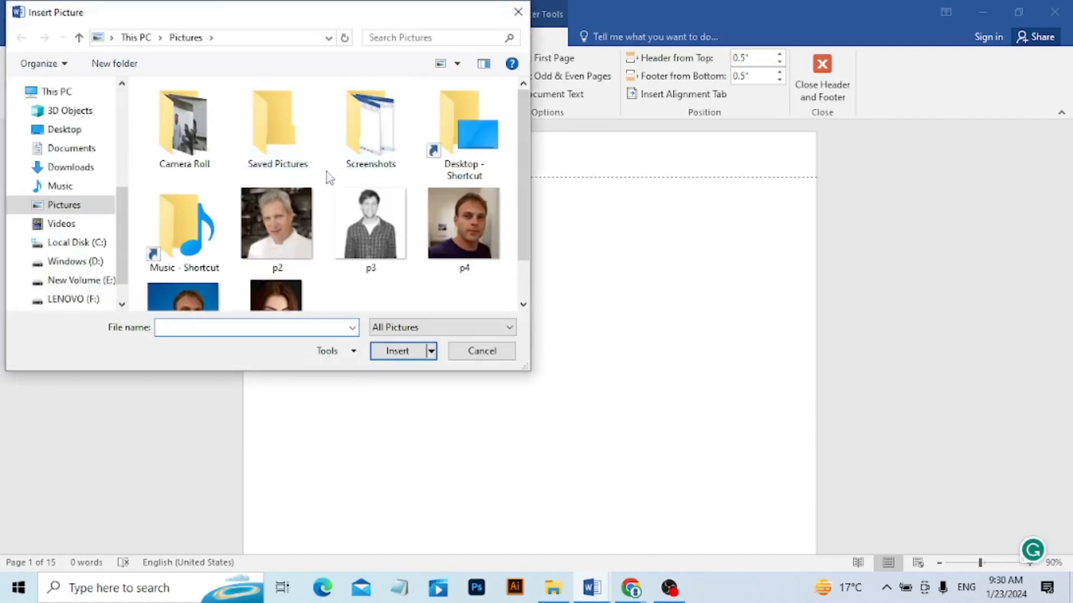
pyautogui.click(49, 130)
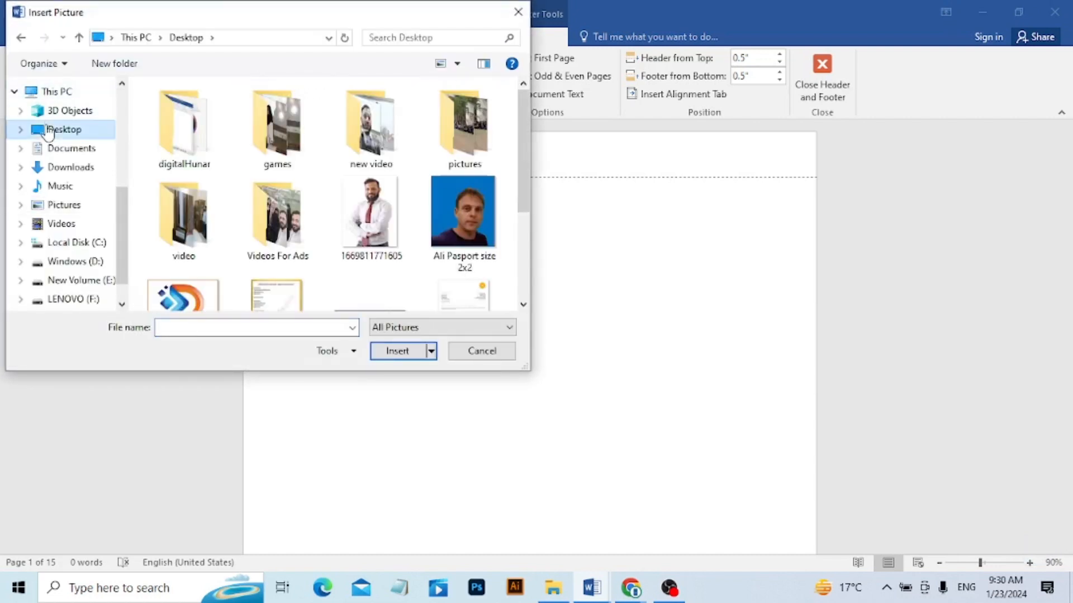
pyautogui.click(201, 299)
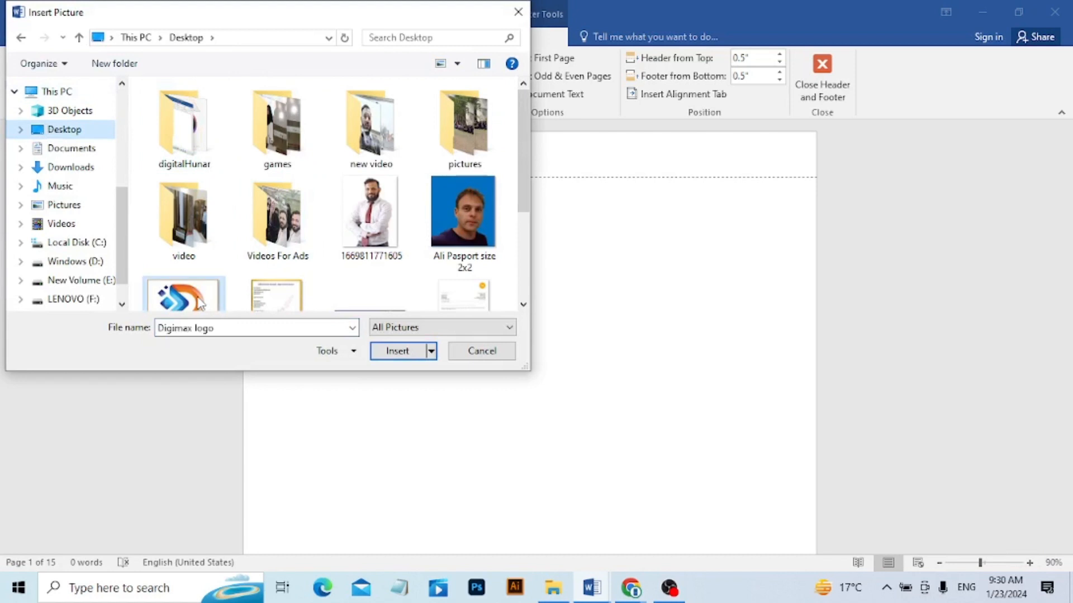
pyautogui.click(398, 350)
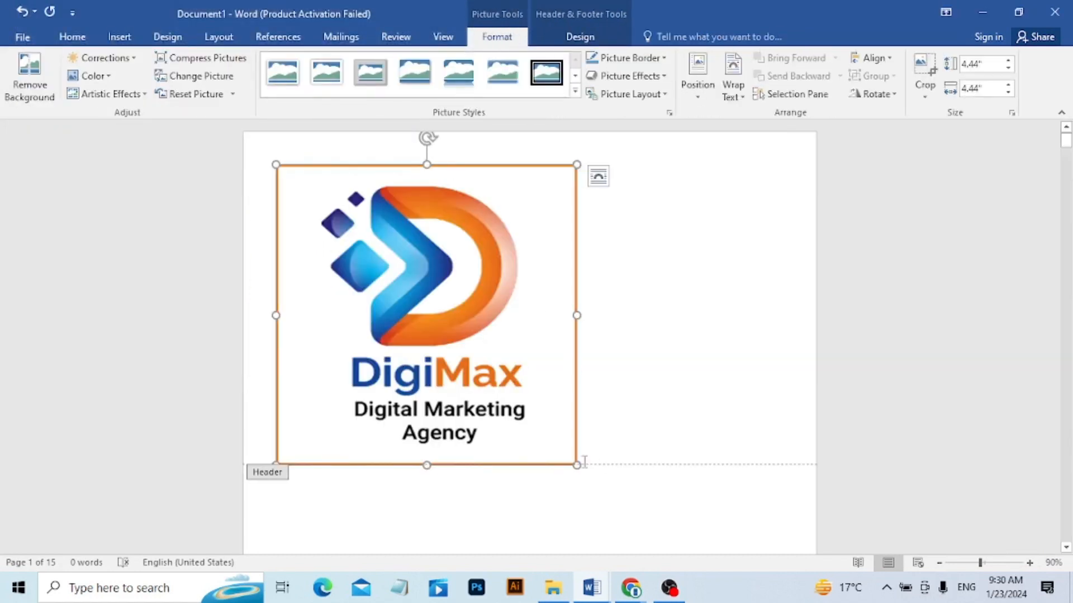
pyautogui.moveTo(575, 462); pyautogui.dragTo(317, 184)
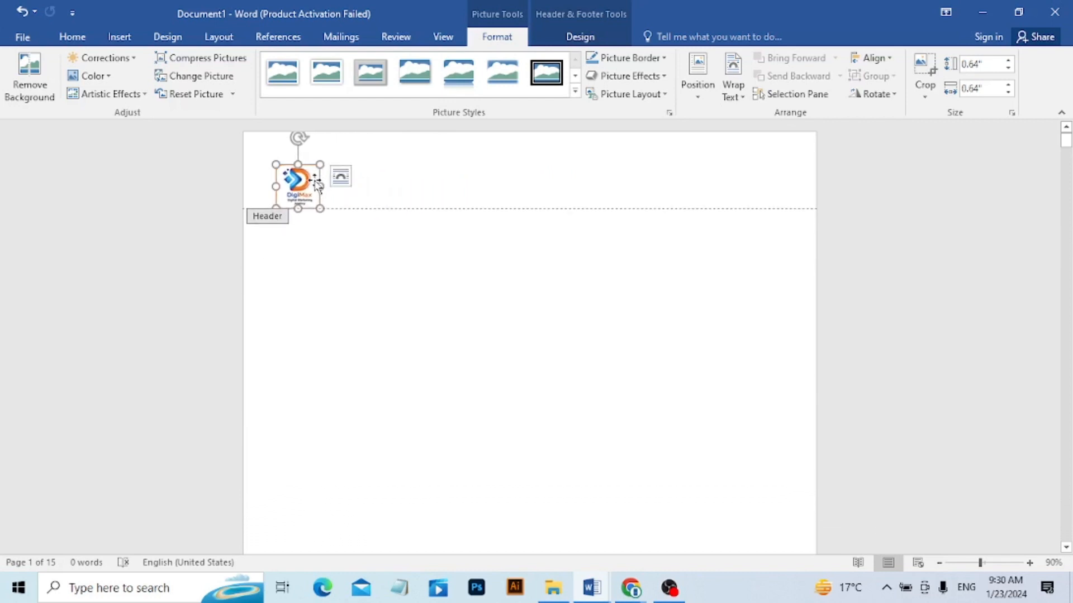
# Set the logo's text wrapping to Through, move it to the right end of the header and shrink it to about 0.49" by 0.49".
pyautogui.click(736, 89)
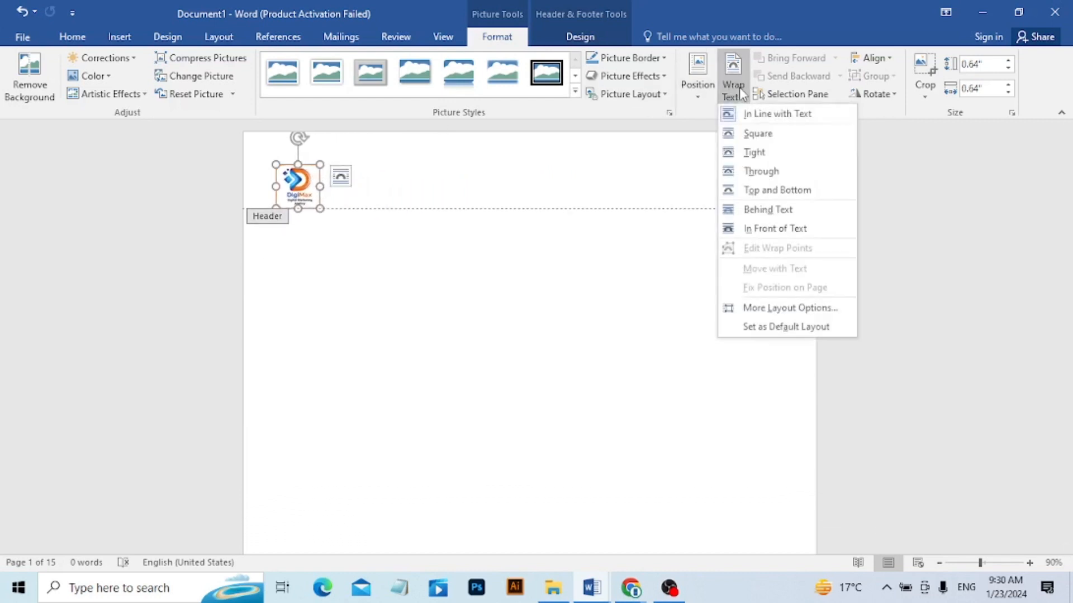
pyautogui.click(763, 171)
pyautogui.click(293, 180)
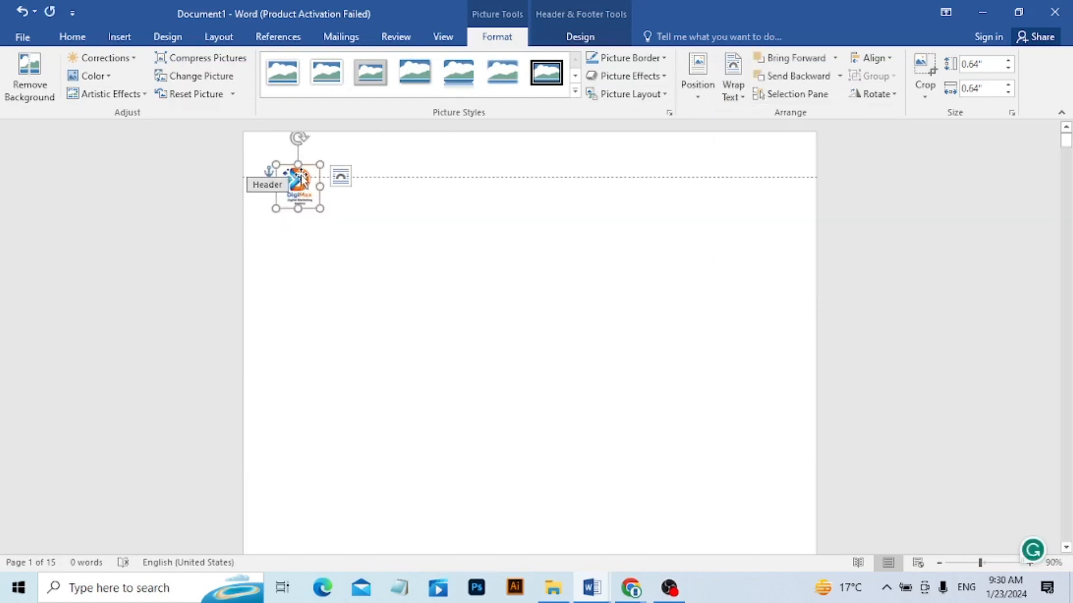
pyautogui.moveTo(300, 178); pyautogui.dragTo(775, 158)
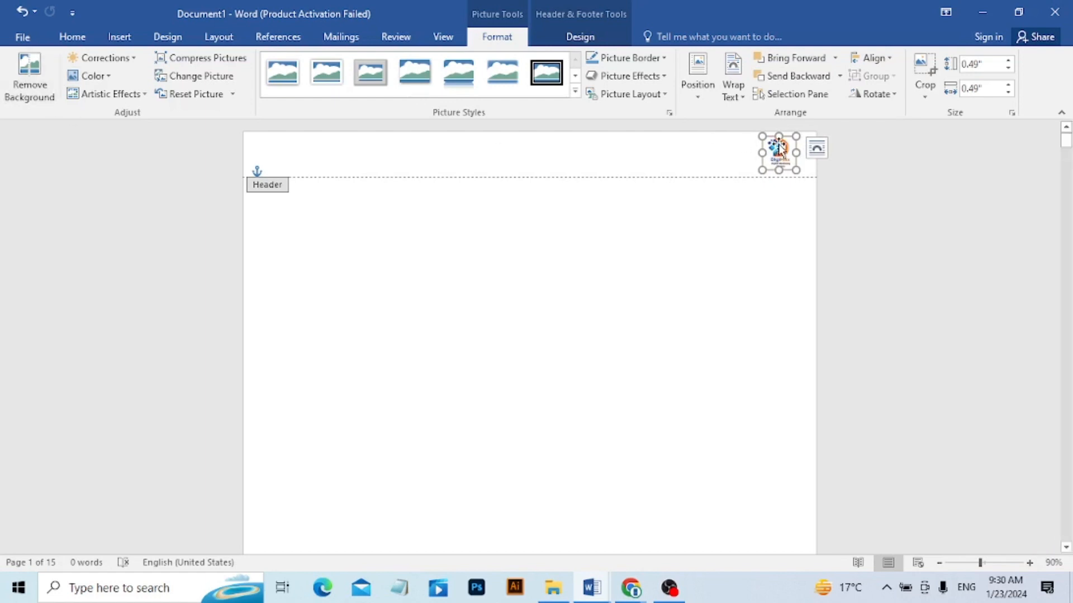
# Try center and left alignment on the header logo, and finish with it aligned right to the margin.
pyautogui.click(889, 59)
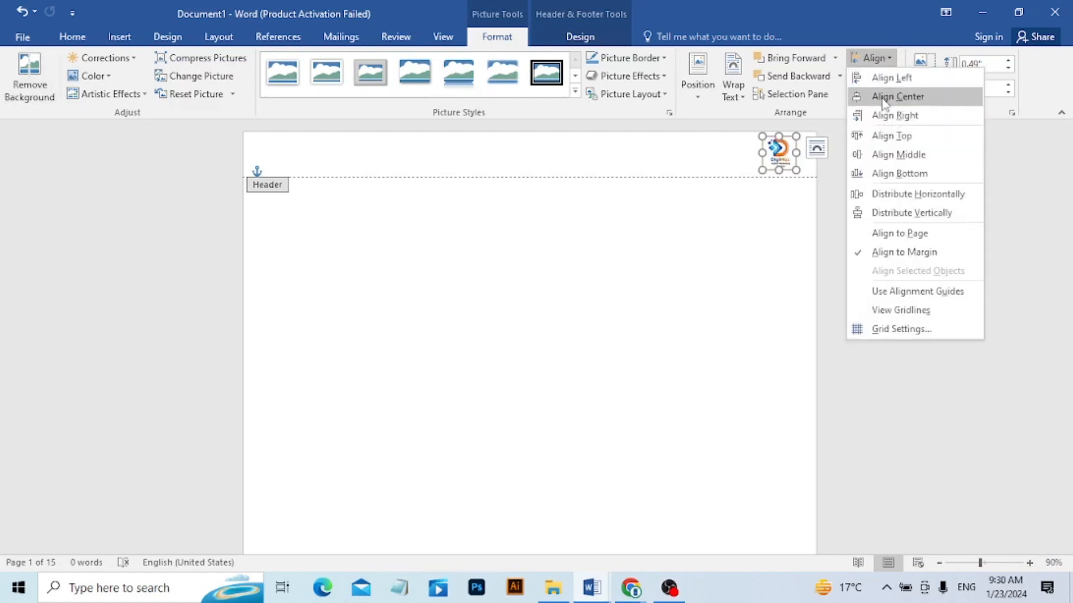
pyautogui.click(885, 99)
pyautogui.click(888, 59)
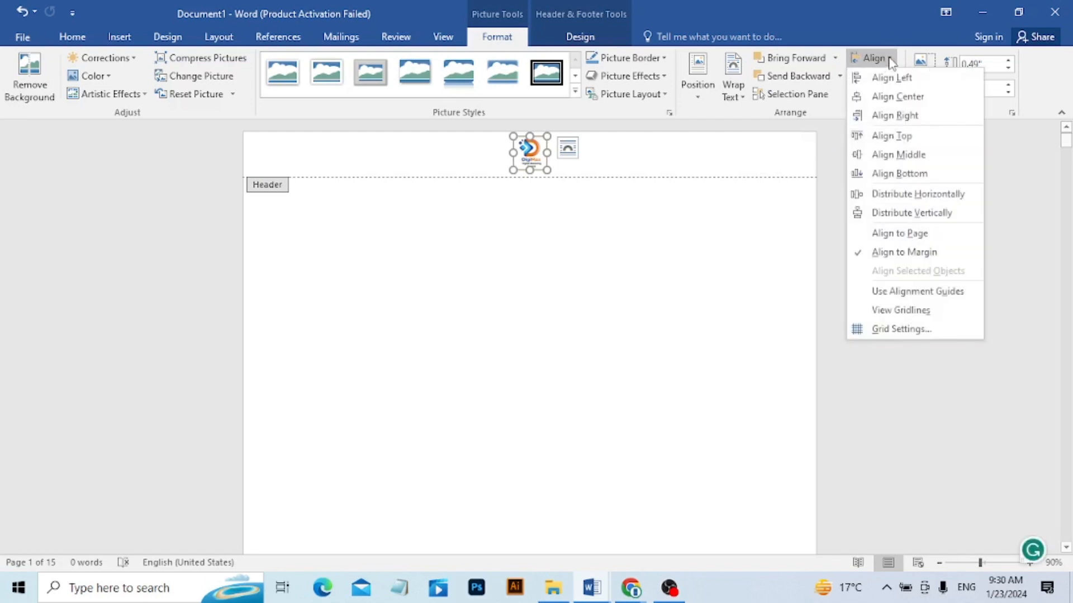
pyautogui.click(873, 76)
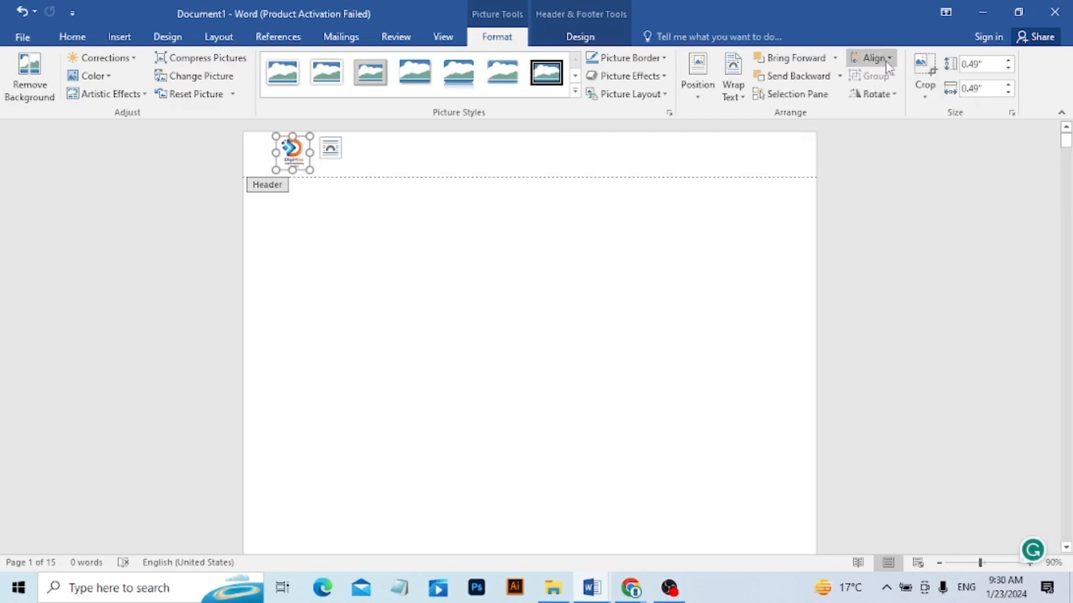
pyautogui.click(872, 58)
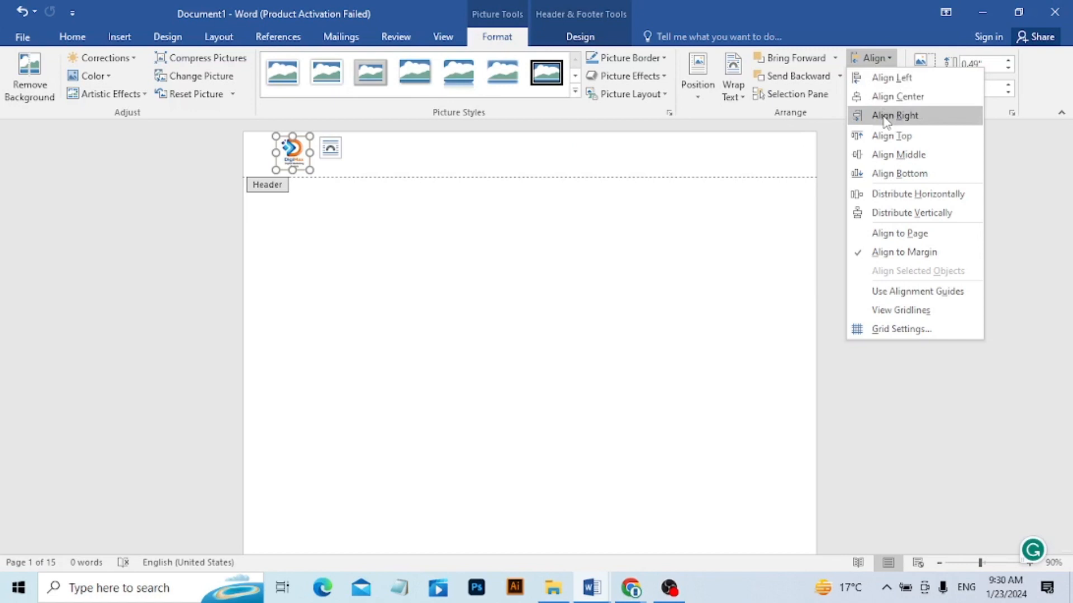
pyautogui.click(886, 117)
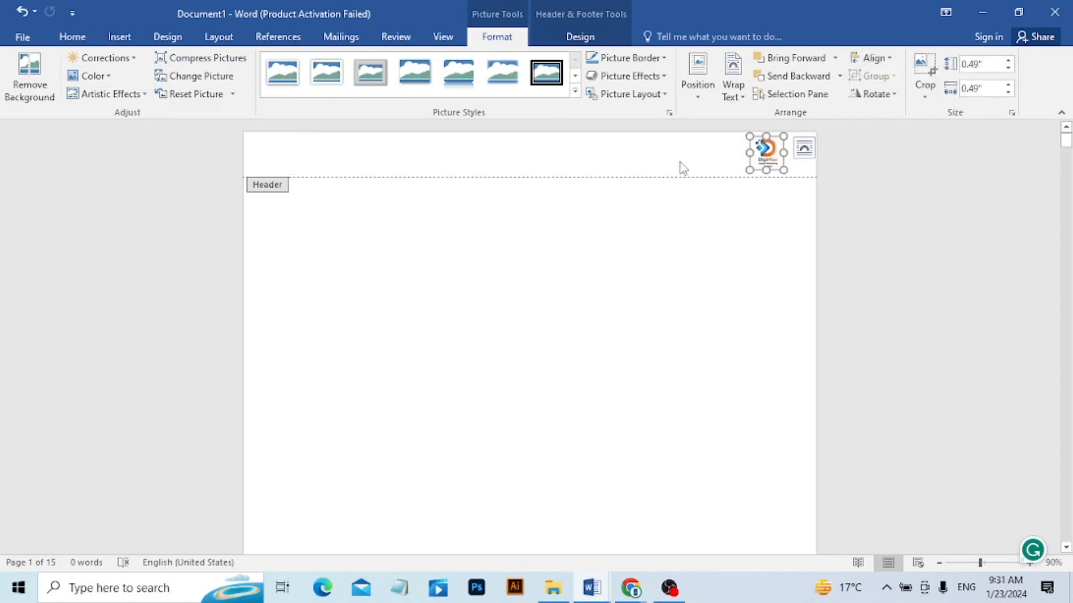
# Remove the logo header from the document and return to the body text.
pyautogui.click(119, 36)
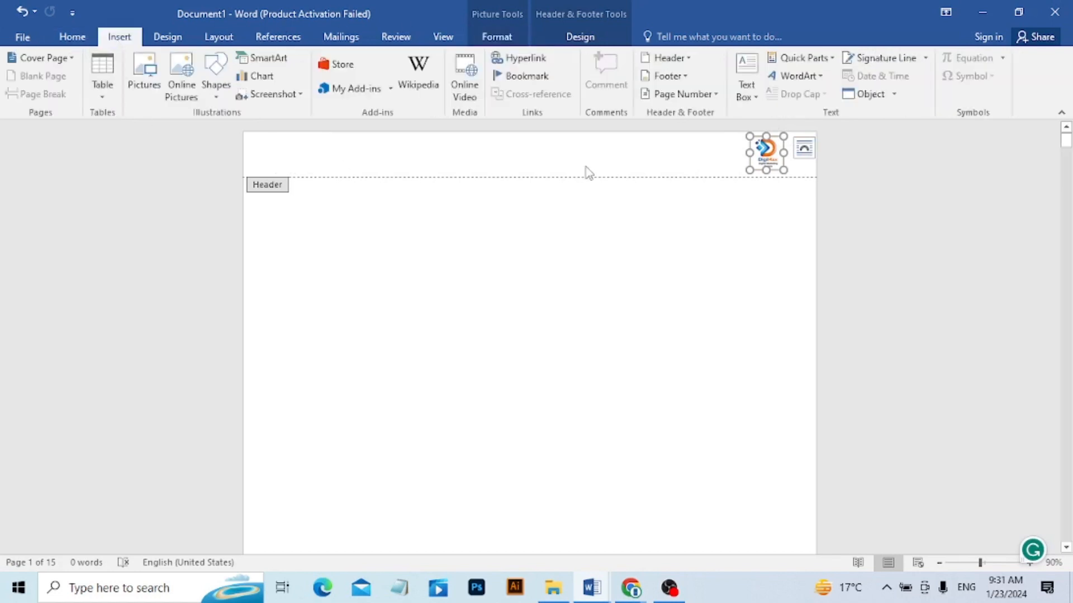
pyautogui.click(667, 58)
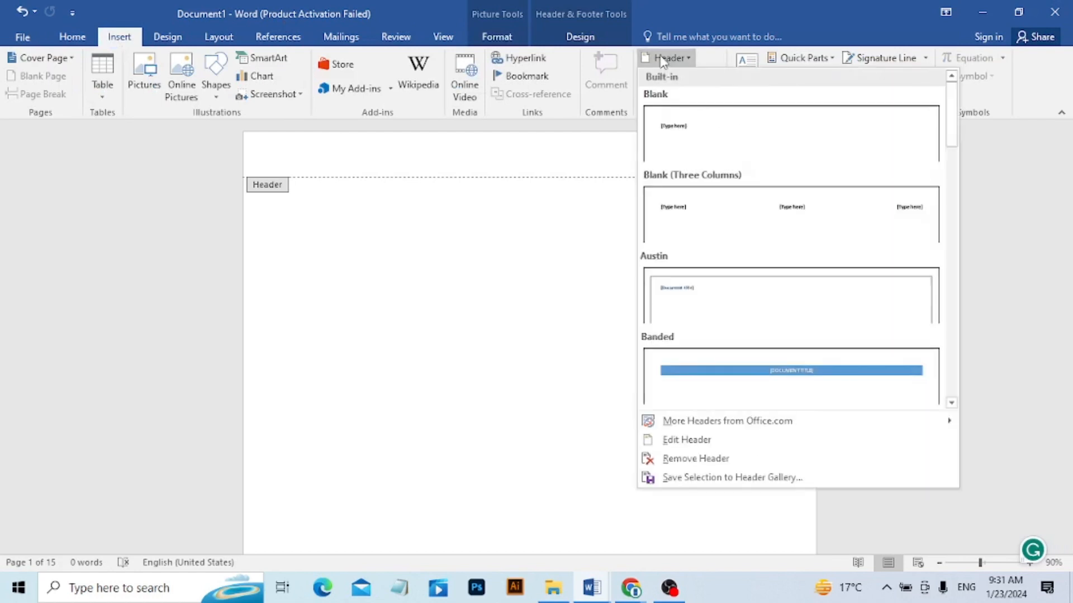
pyautogui.click(692, 458)
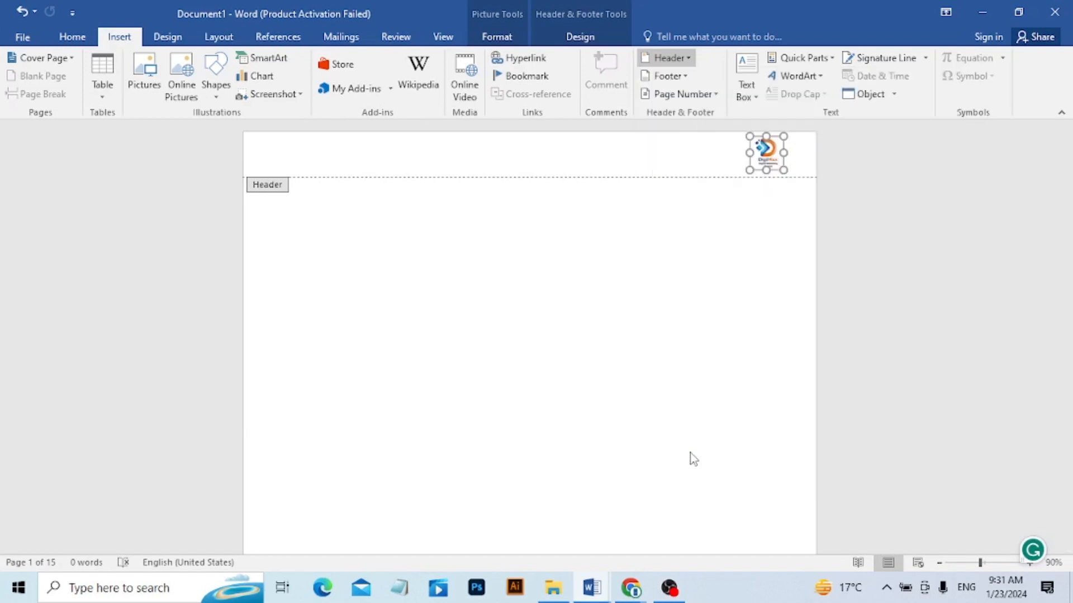
pyautogui.click(688, 60)
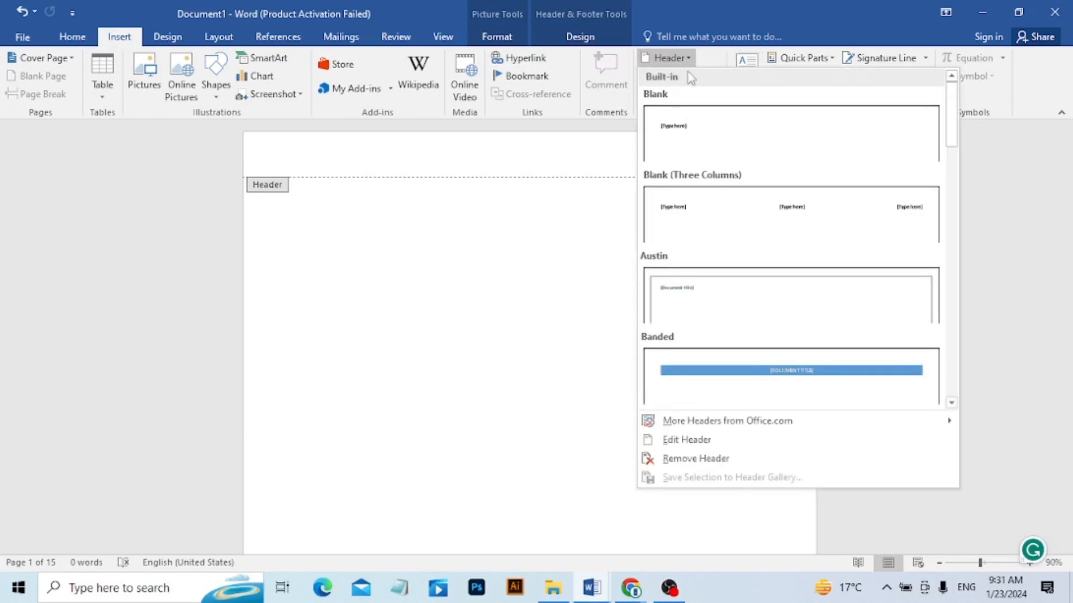
pyautogui.click(676, 461)
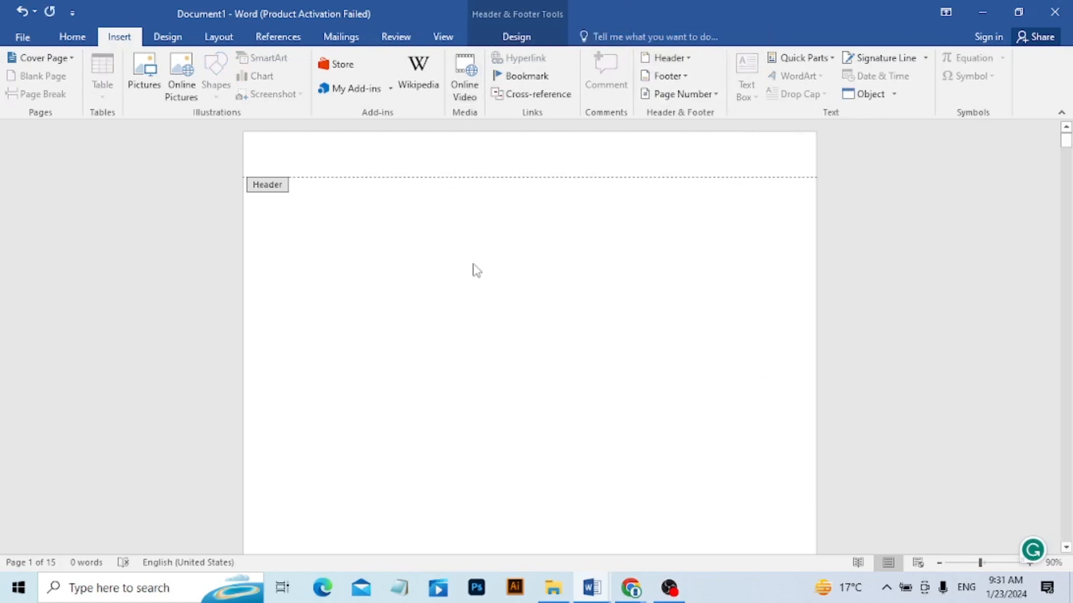
pyautogui.doubleClick(529, 218)
pyautogui.click(669, 58)
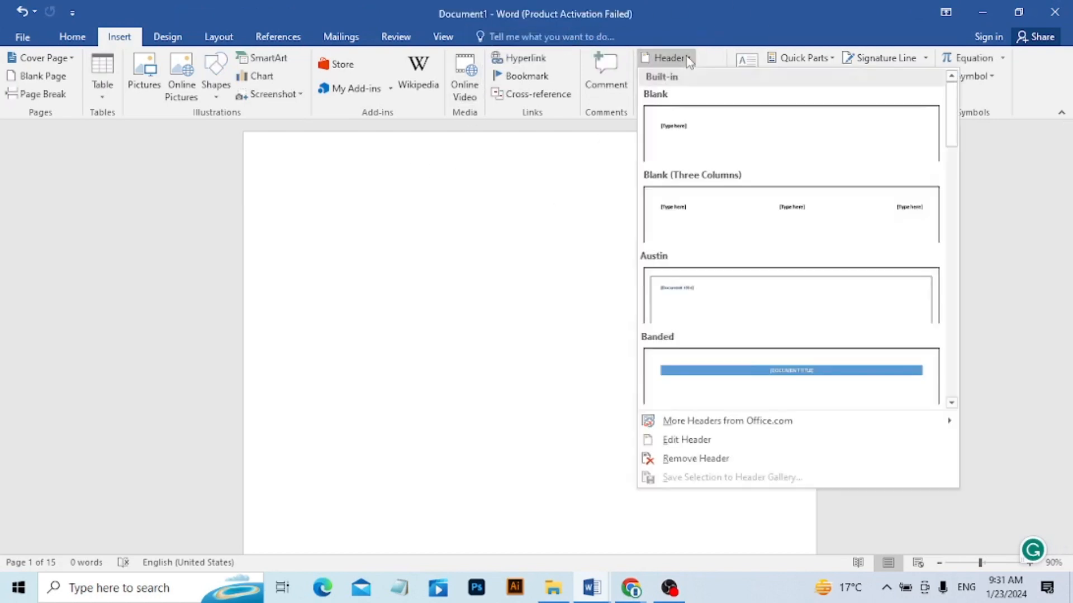
pyautogui.click(650, 459)
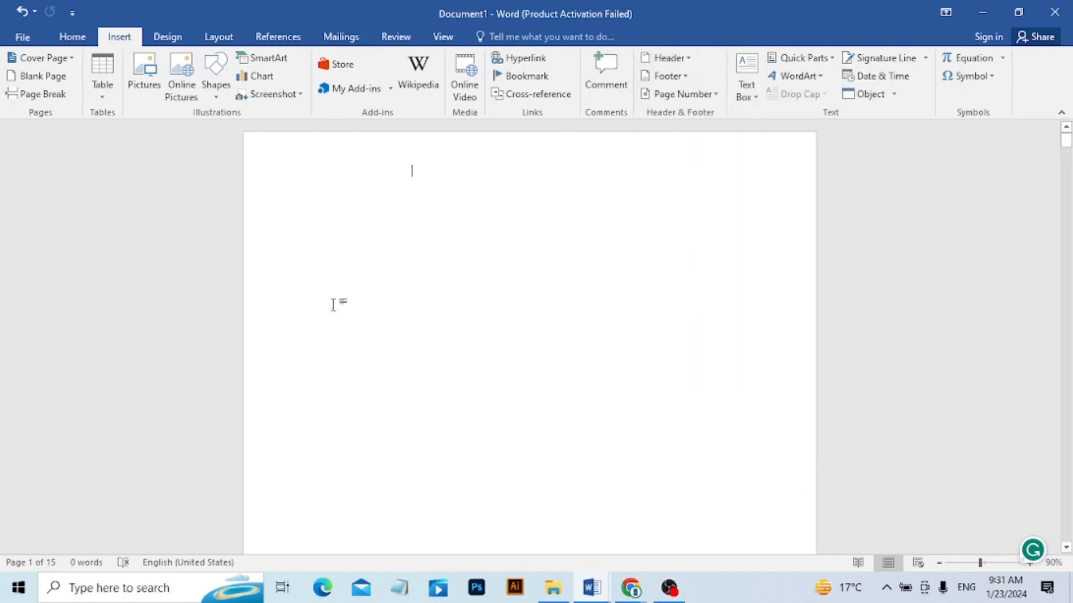
# Insert the built-in Filigree footer into the document.
pyautogui.click(677, 78)
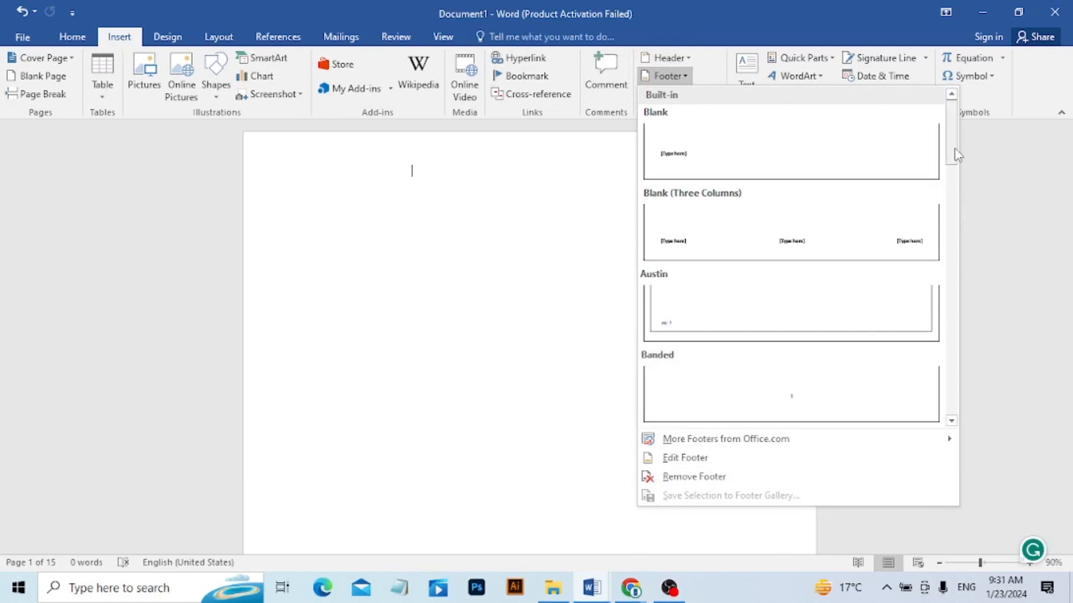
pyautogui.moveTo(955, 149); pyautogui.dragTo(949, 227)
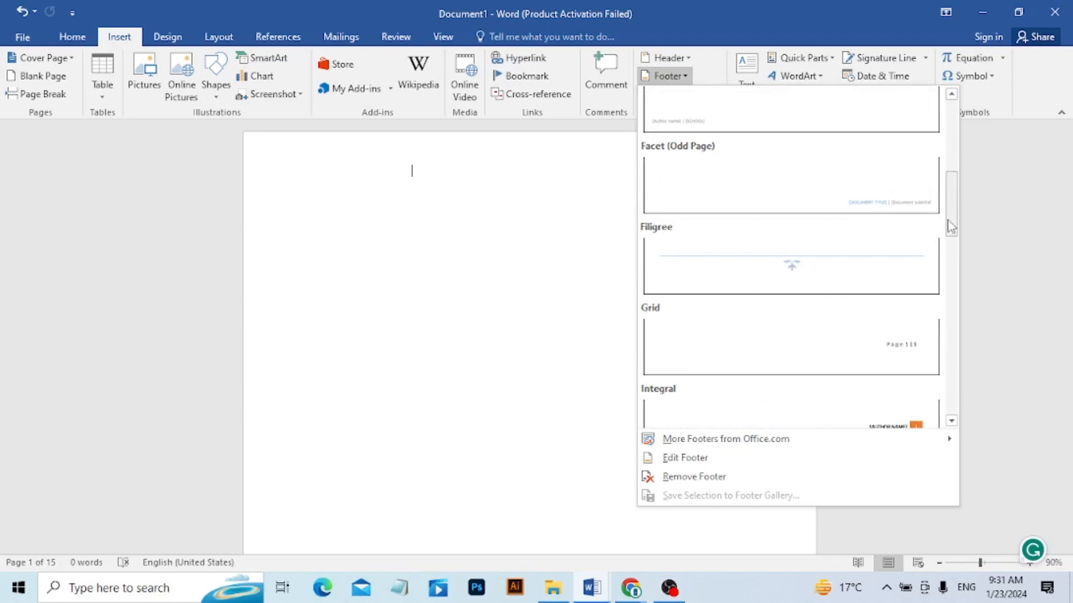
pyautogui.click(795, 268)
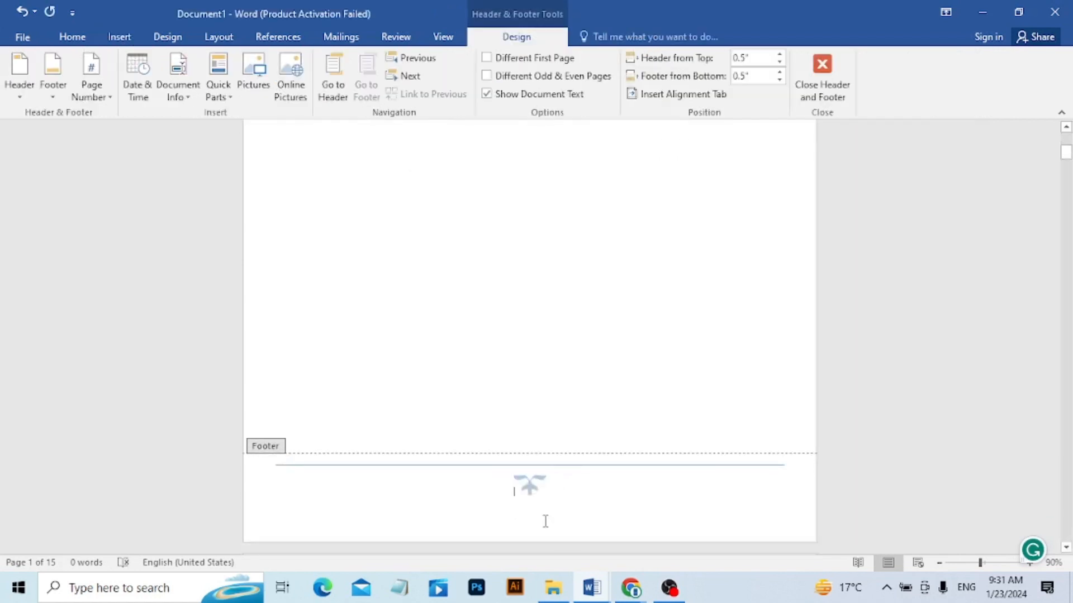
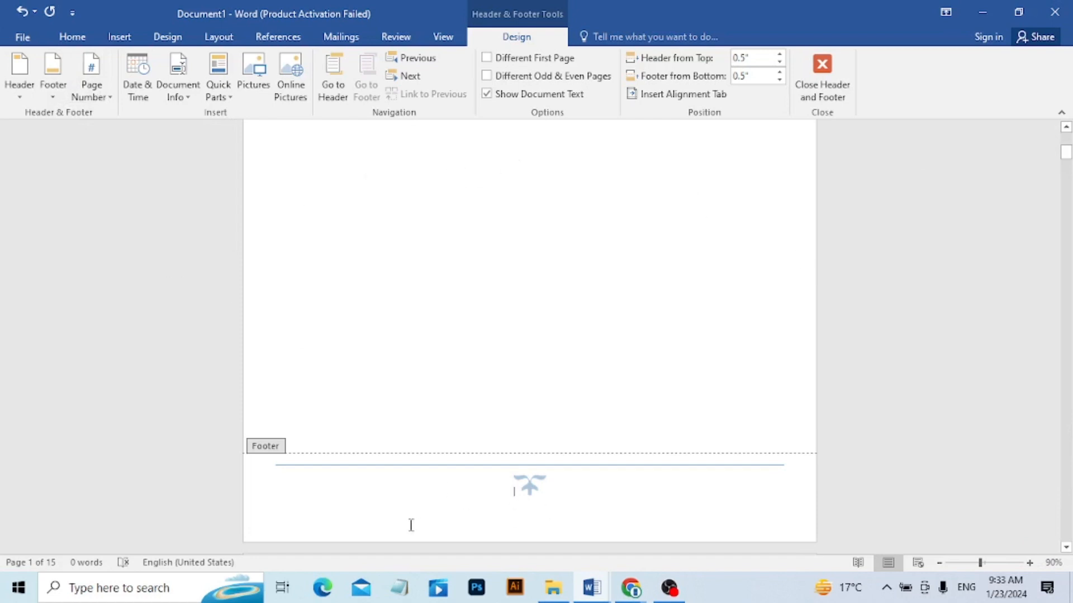
# Remove the Filigree footer from the document and go back up to the header of the first page.
pyautogui.click(55, 86)
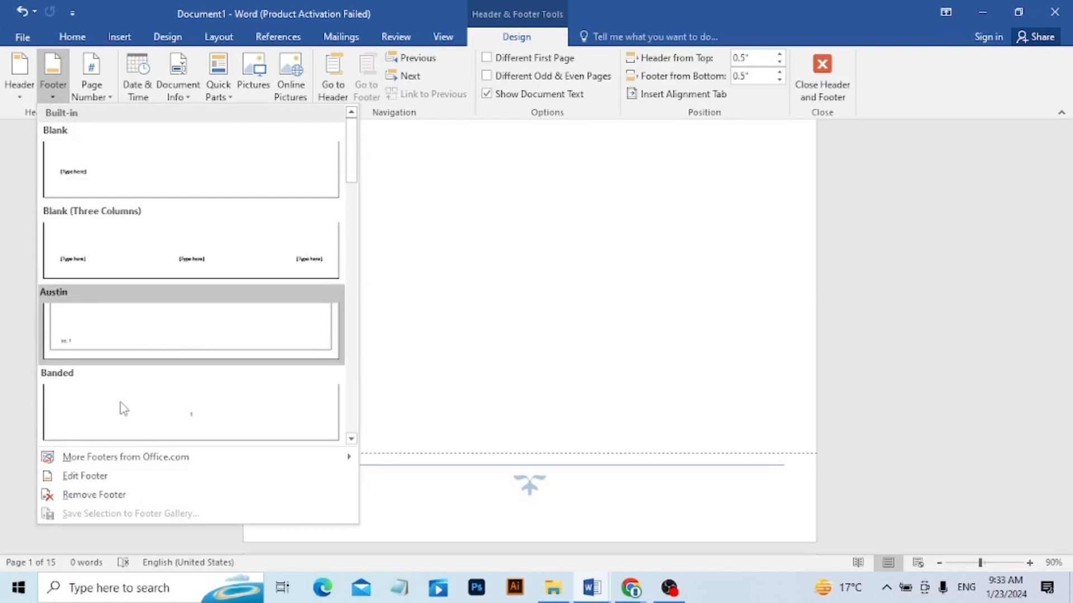
pyautogui.click(103, 495)
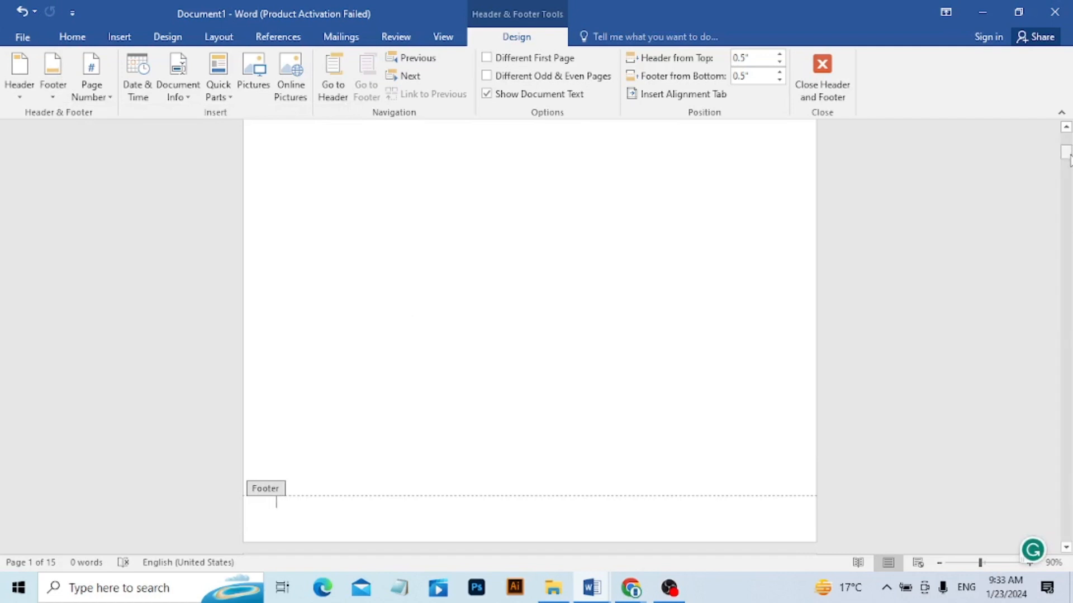
pyautogui.moveTo(1067, 158); pyautogui.dragTo(1068, 142)
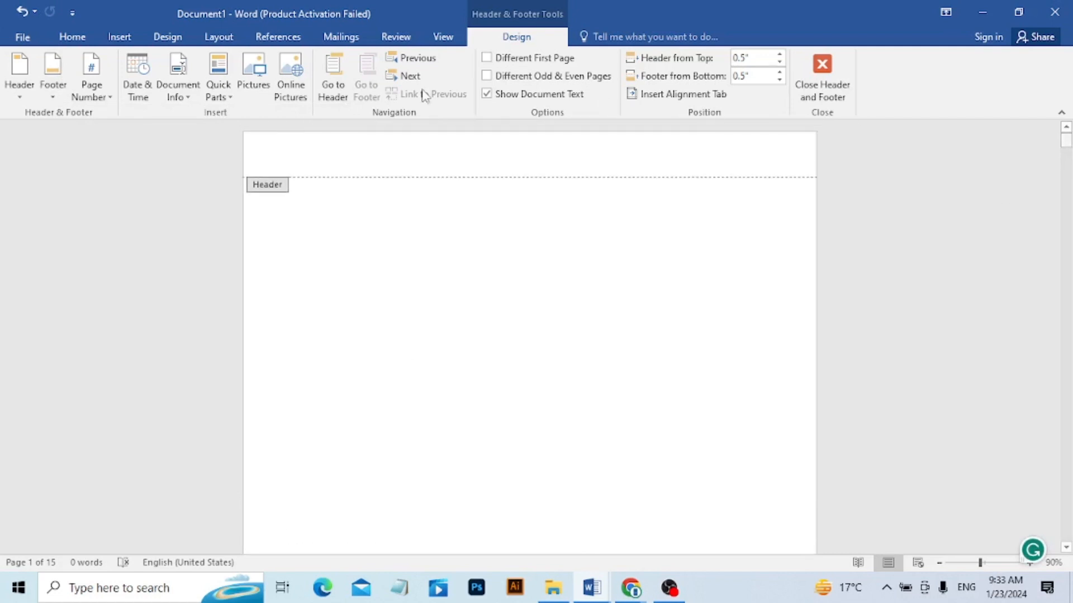
# Format the page numbers with the 1, 2, 3 number format and set the numbering to start at 5.
pyautogui.click(99, 102)
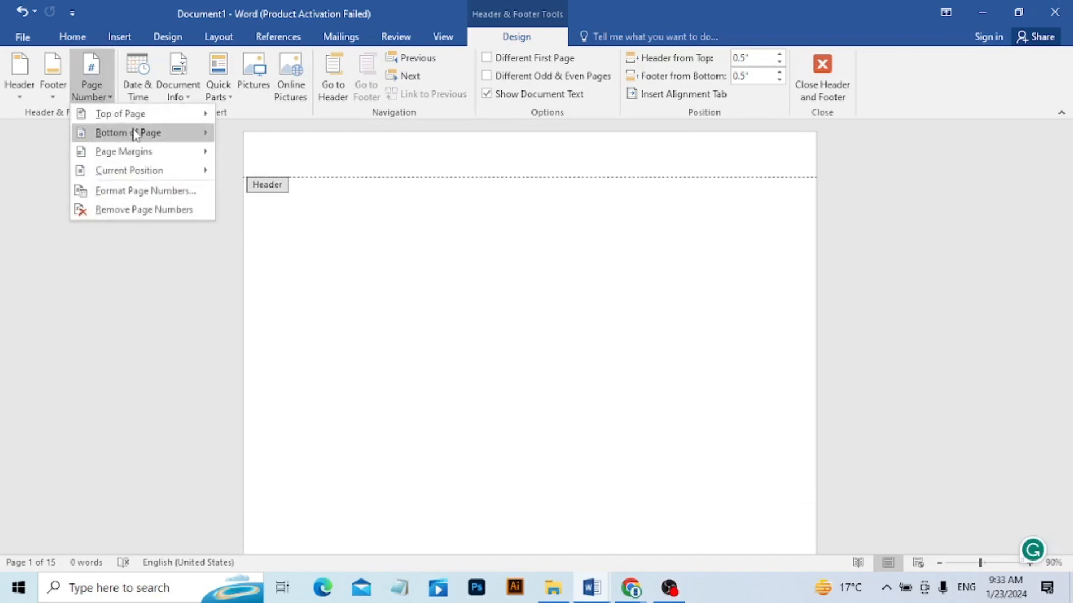
pyautogui.moveTo(133, 118)
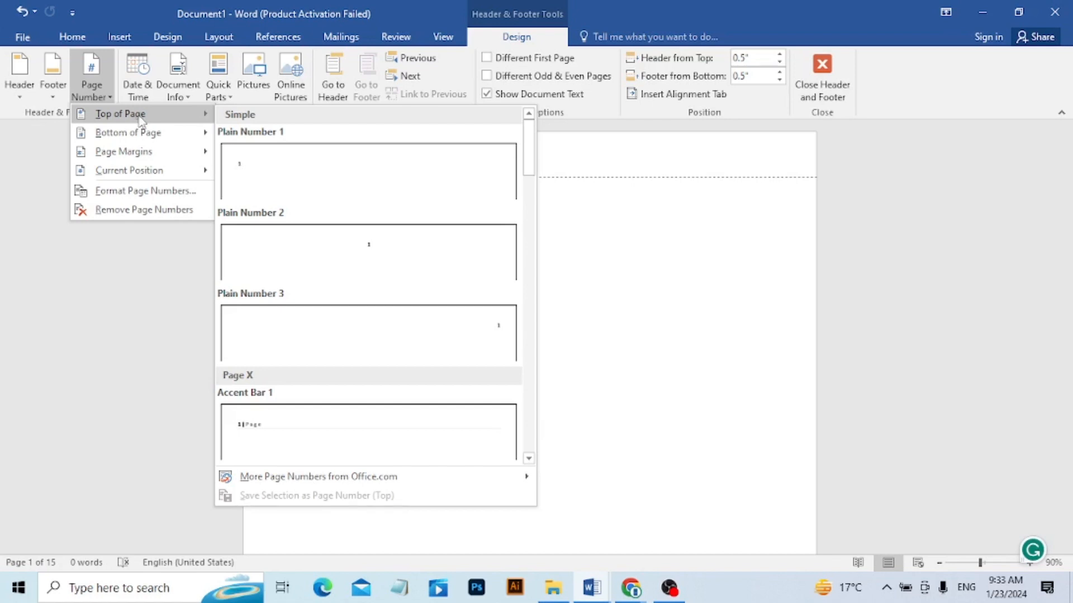
pyautogui.moveTo(179, 134)
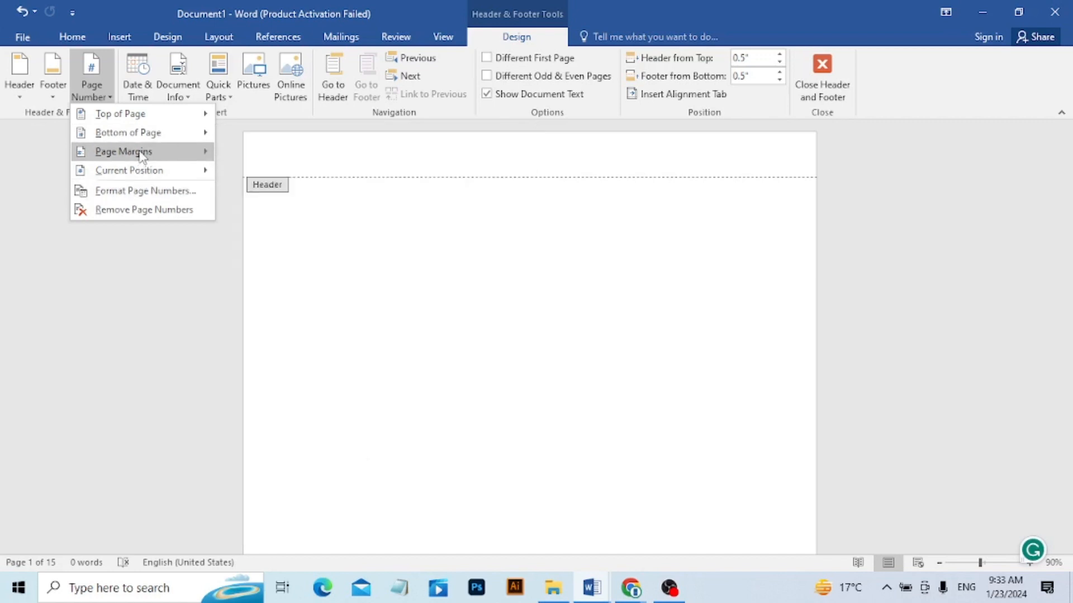
pyautogui.moveTo(143, 157)
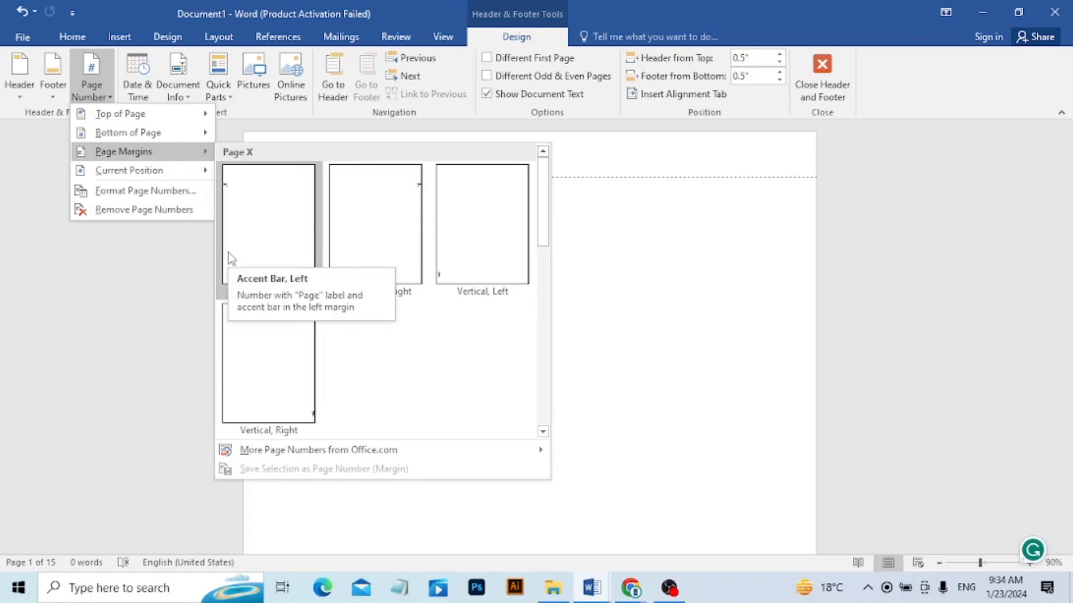
pyautogui.click(146, 193)
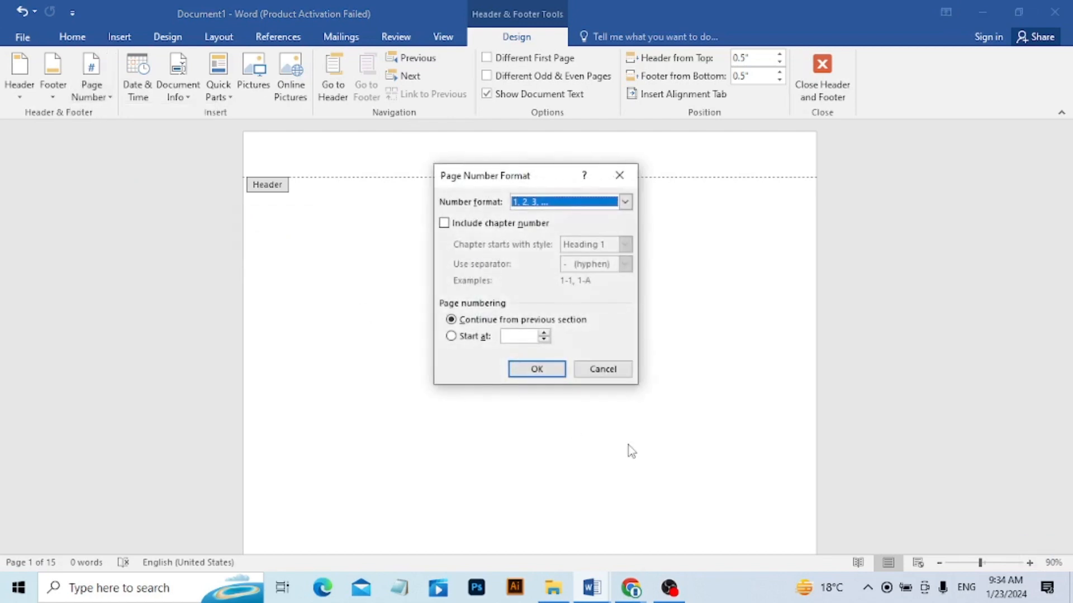
pyautogui.click(625, 202)
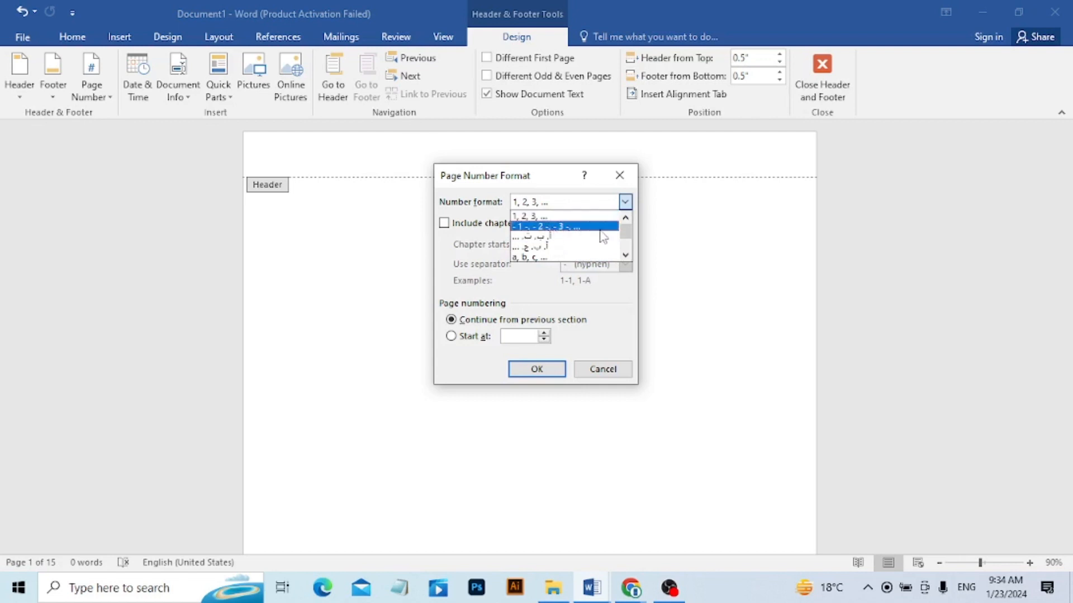
pyautogui.moveTo(624, 234)
pyautogui.mouseDown()
pyautogui.moveTo(625, 250)
pyautogui.moveTo(626, 237)
pyautogui.mouseUp()
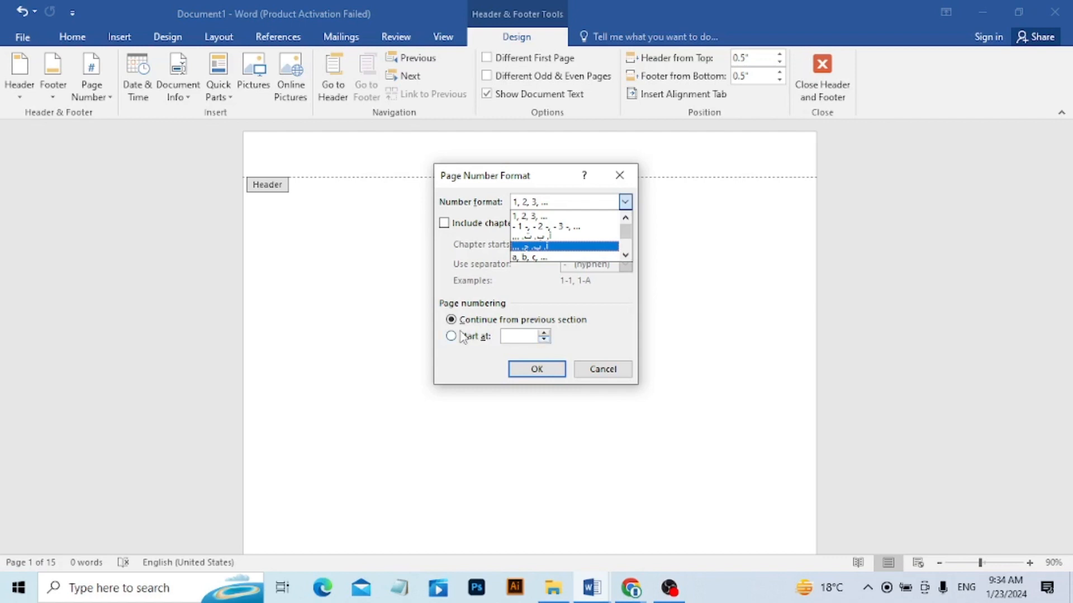
pyautogui.click(543, 334)
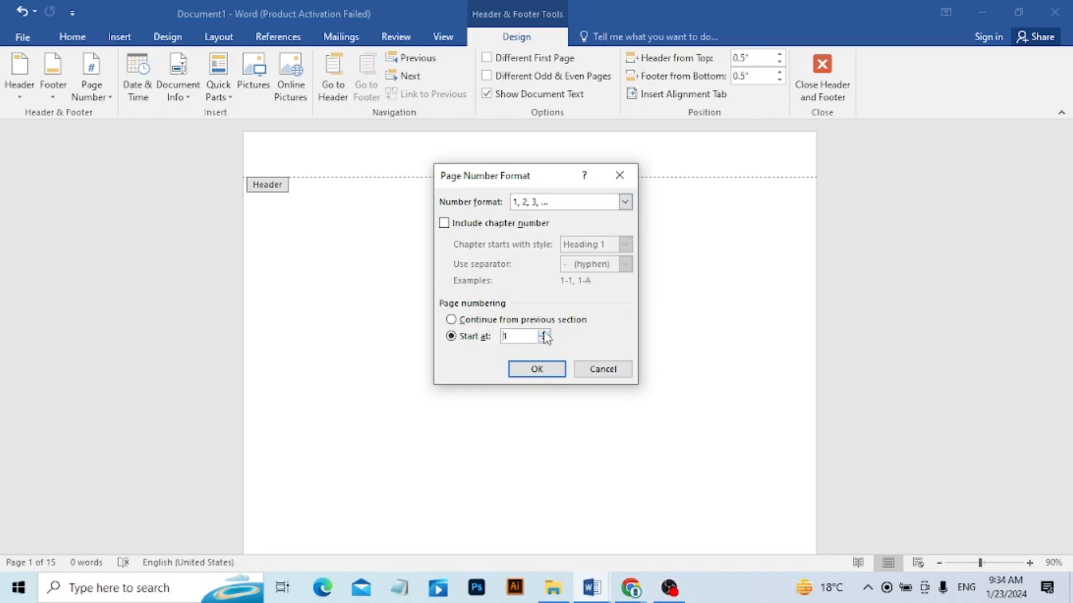
pyautogui.click(543, 333)
pyautogui.click(528, 375)
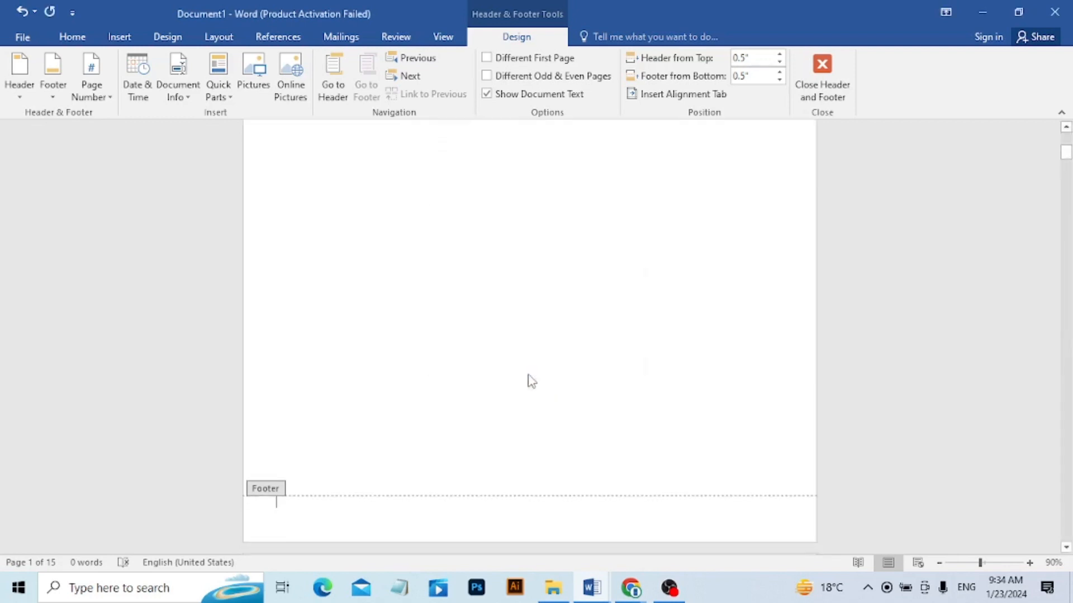
# Insert a plain centered page number at the top of the page and return to the body text.
pyautogui.click(112, 98)
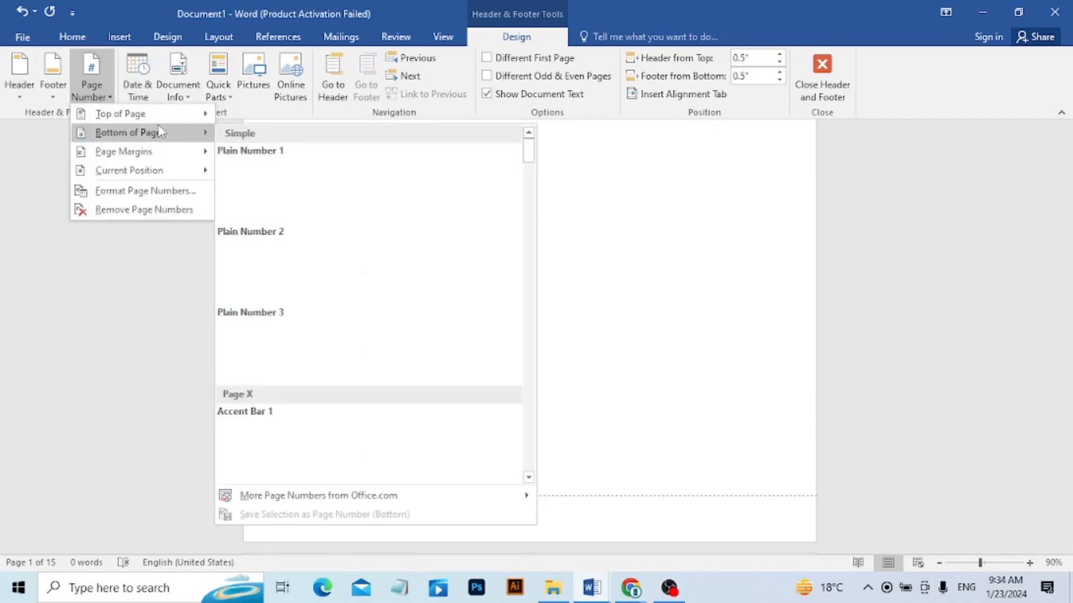
pyautogui.moveTo(160, 123)
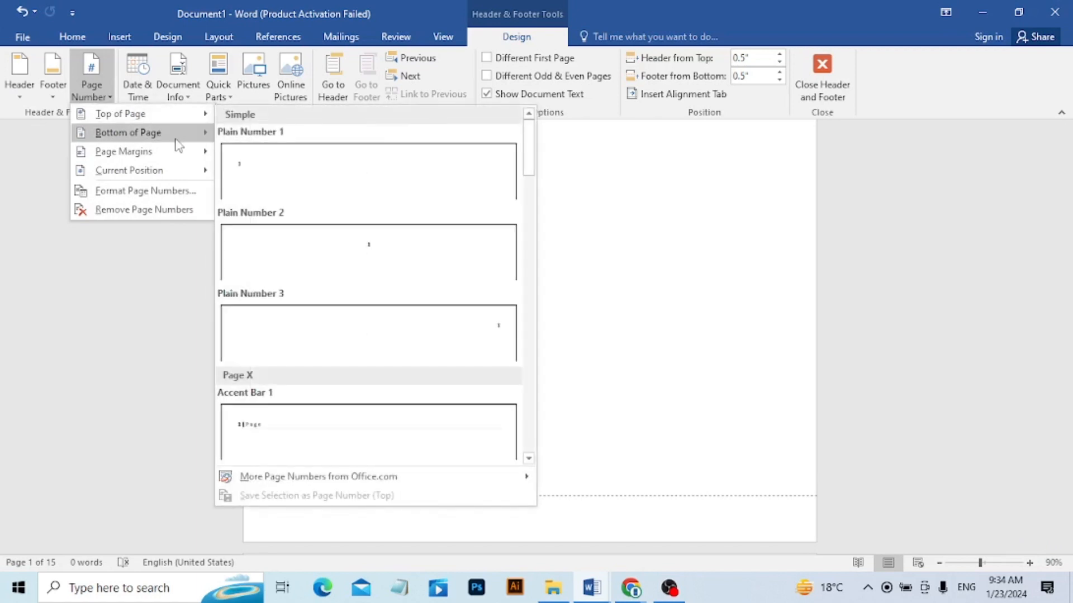
pyautogui.click(273, 186)
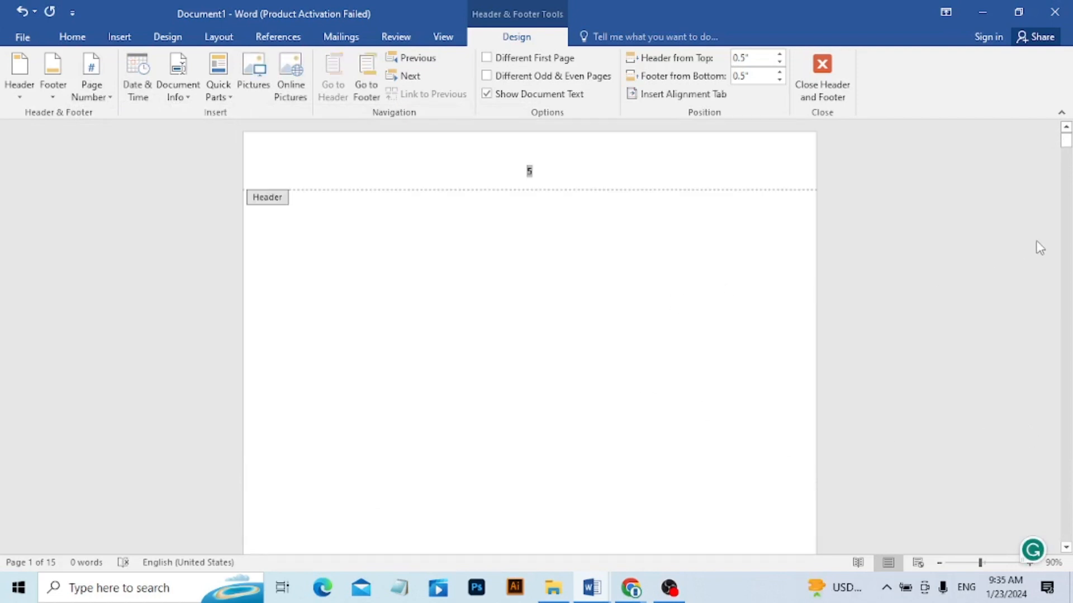
pyautogui.moveTo(1066, 140)
pyautogui.mouseDown()
pyautogui.moveTo(1064, 282)
pyautogui.moveTo(1011, 395)
pyautogui.moveTo(1065, 138)
pyautogui.mouseUp()
pyautogui.doubleClick(416, 293)
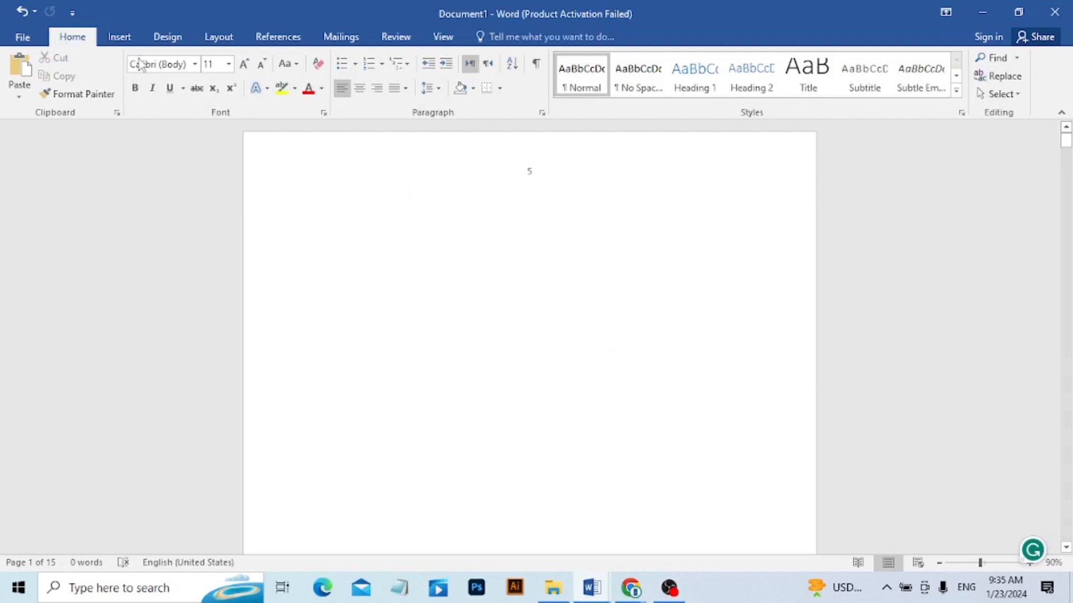
# Insert the built-in Banded Sidebar text box on the first page.
pyautogui.click(122, 31)
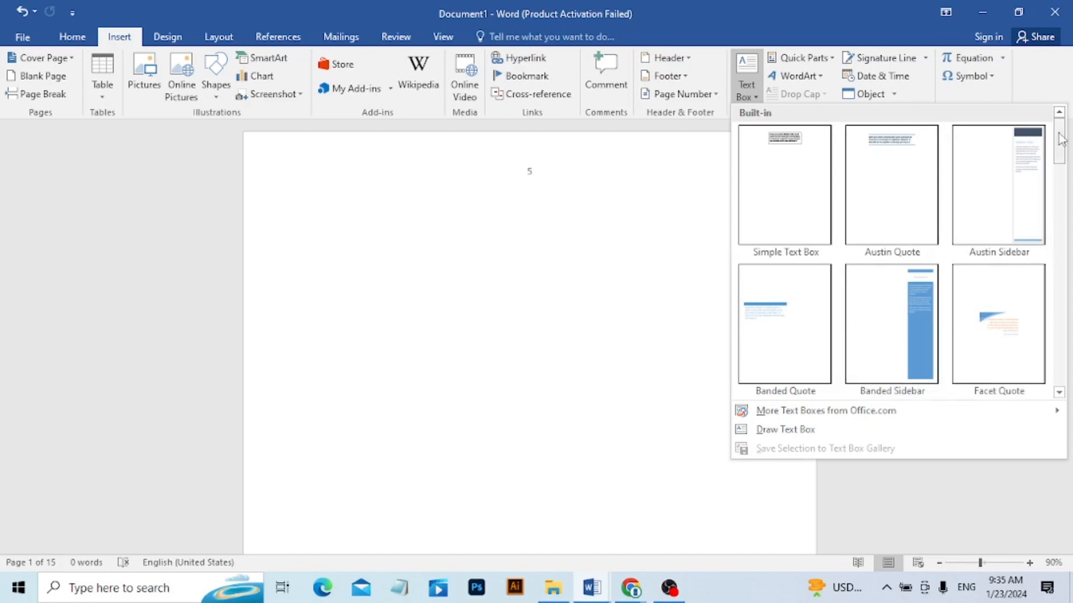
pyautogui.moveTo(1062, 133); pyautogui.dragTo(1061, 186)
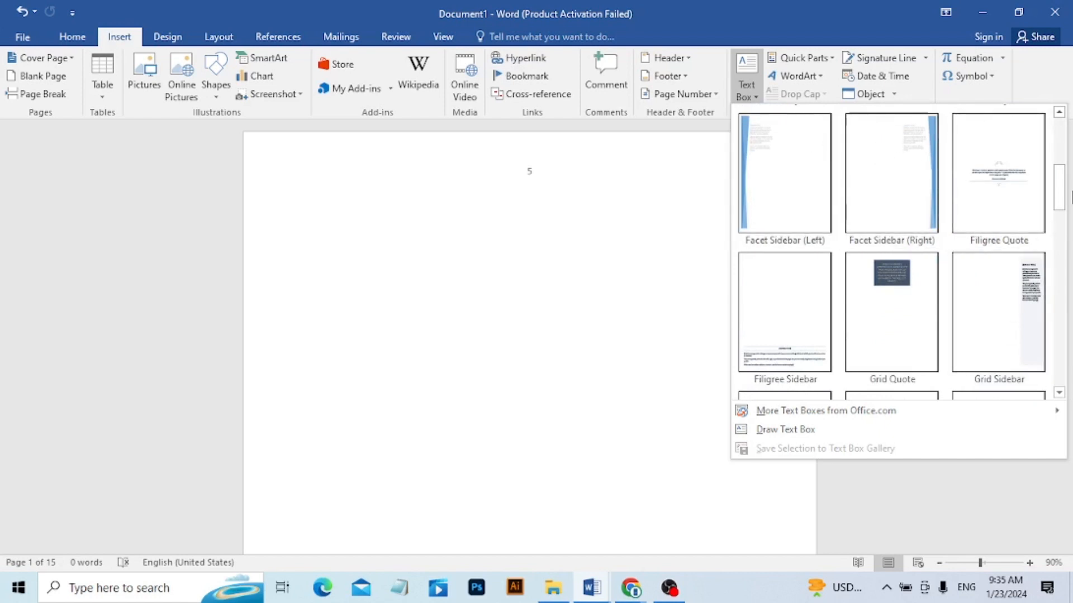
pyautogui.moveTo(1058, 195); pyautogui.dragTo(1064, 159)
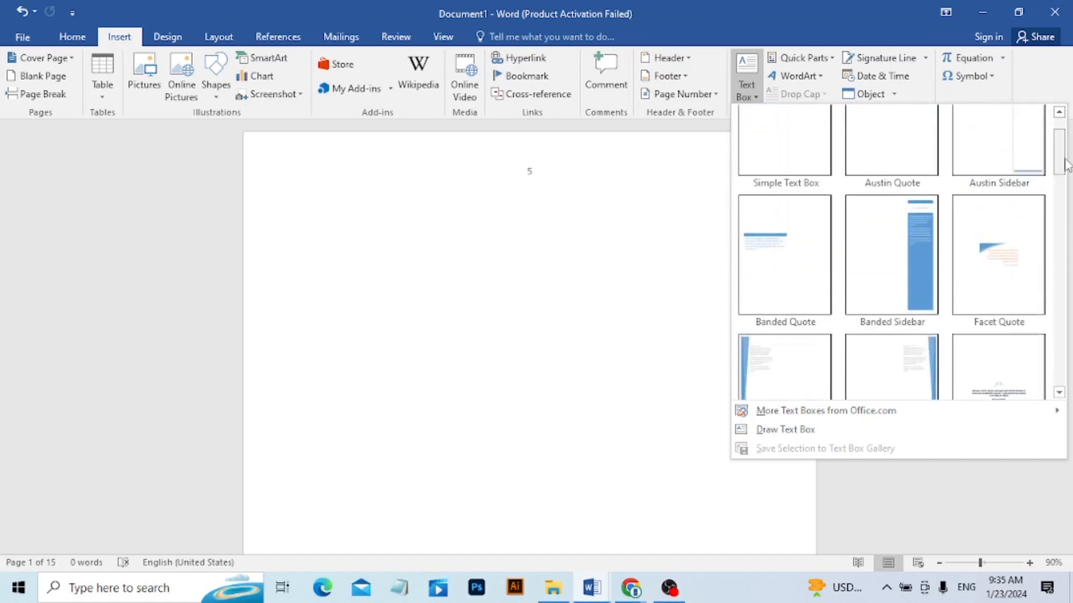
pyautogui.click(917, 238)
# Try to move the sidebar's placeholder text into the page body, and undo the change.
pyautogui.click(319, 359)
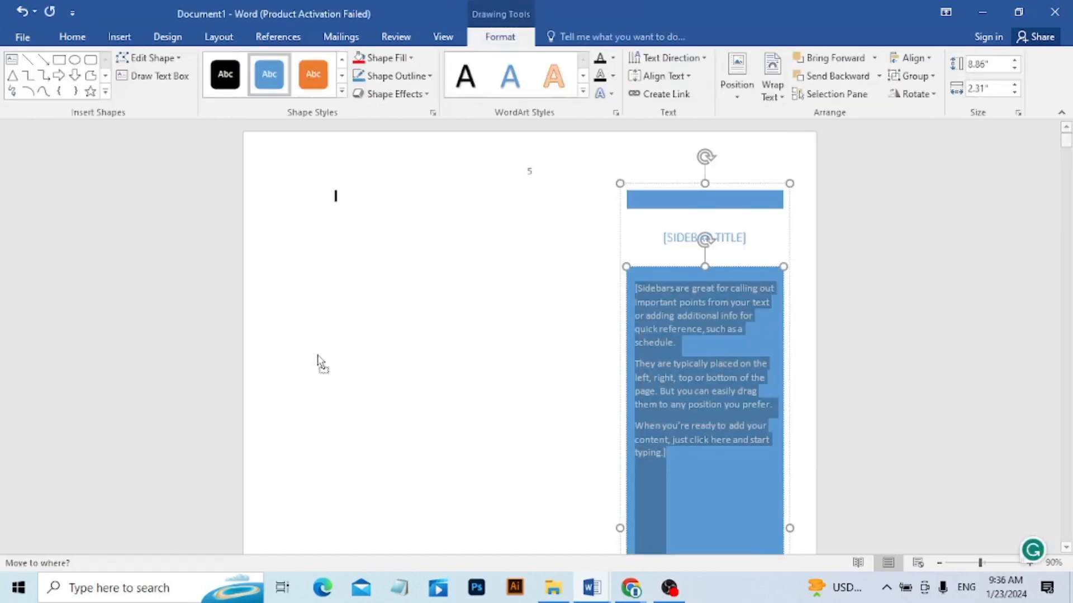
pyautogui.hotkey('ctrl', 'v')
pyautogui.hotkey('ctrl', 'z')
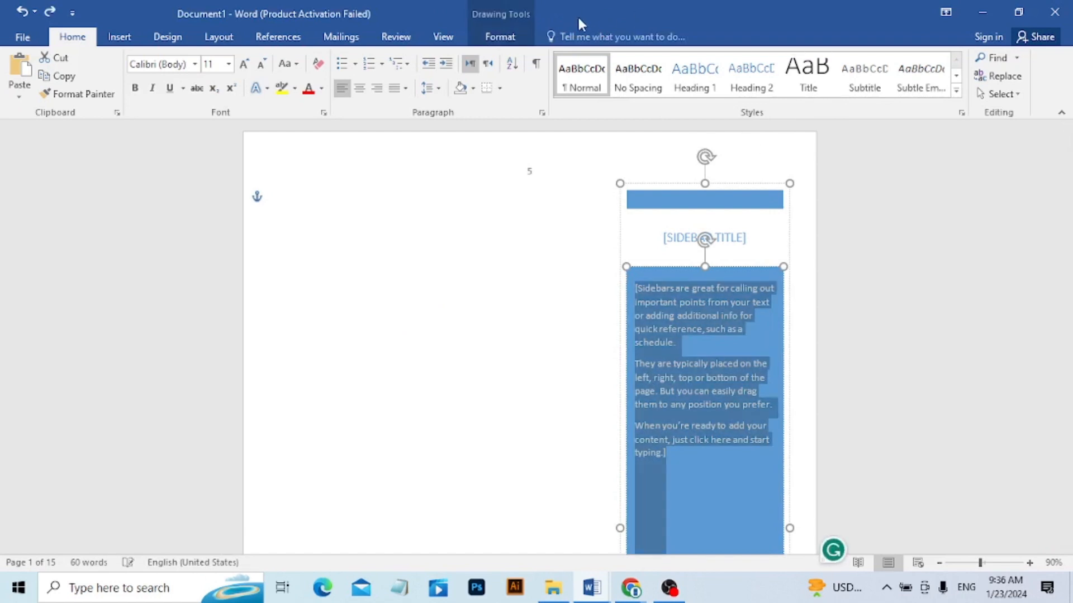
# Check the text wrapping options for the sidebar and deselect it.
pyautogui.click(505, 37)
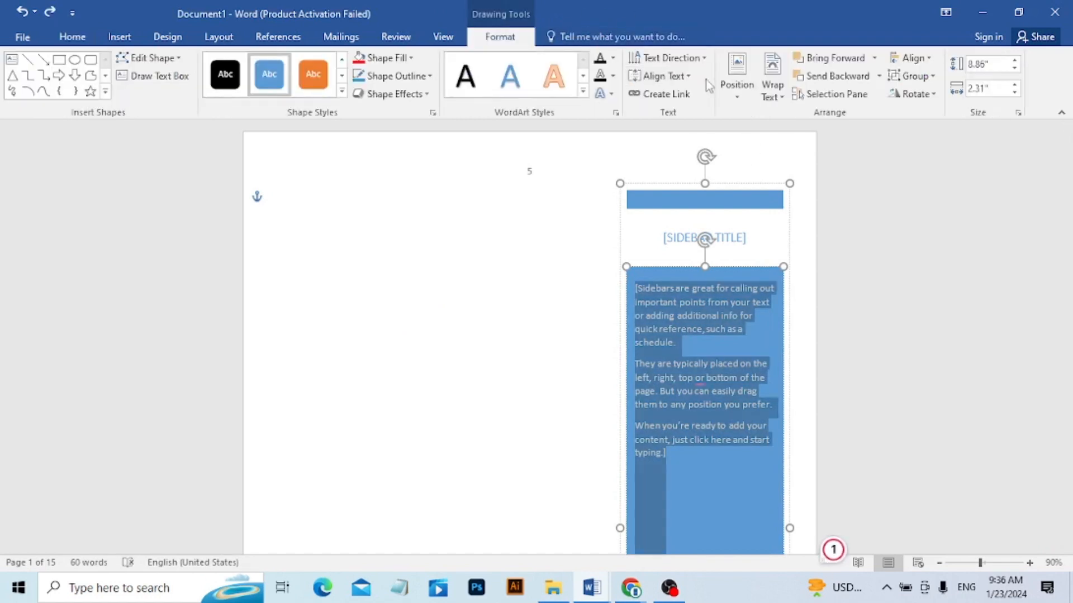
pyautogui.click(775, 94)
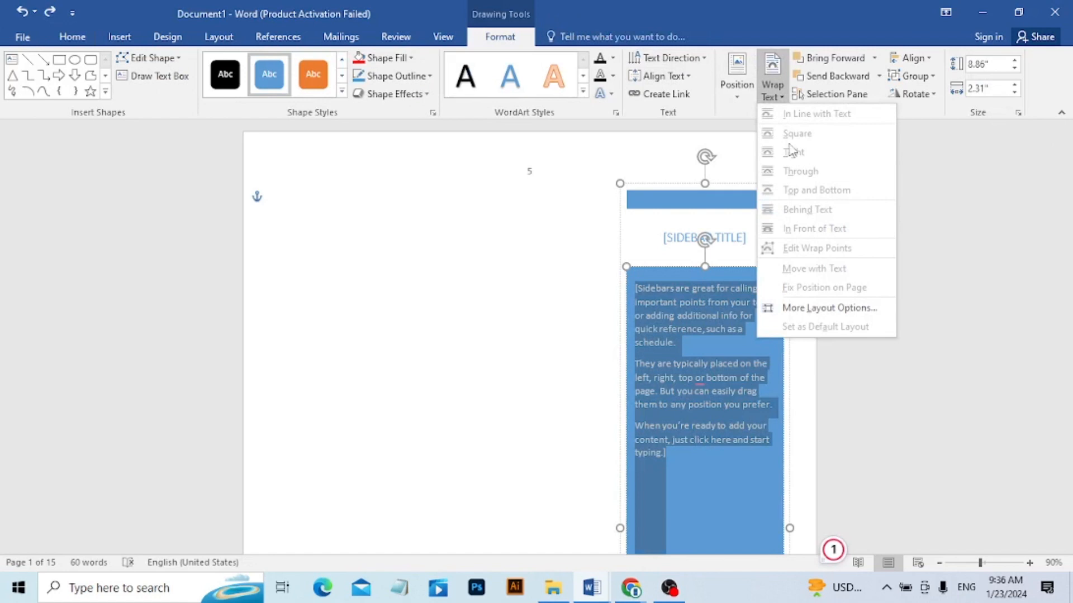
pyautogui.click(546, 269)
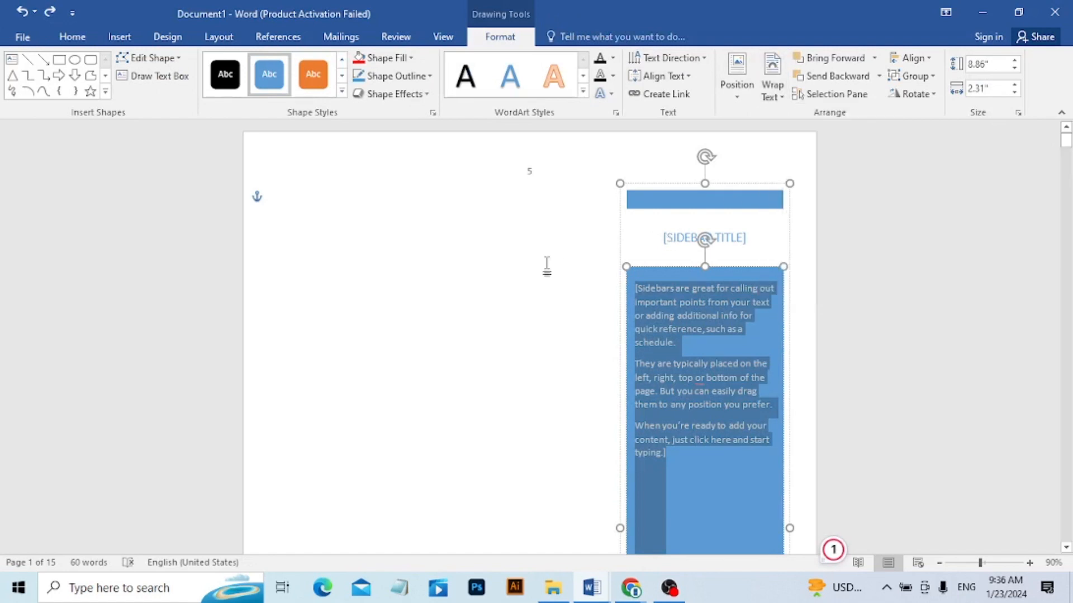
pyautogui.click(532, 430)
pyautogui.click(661, 407)
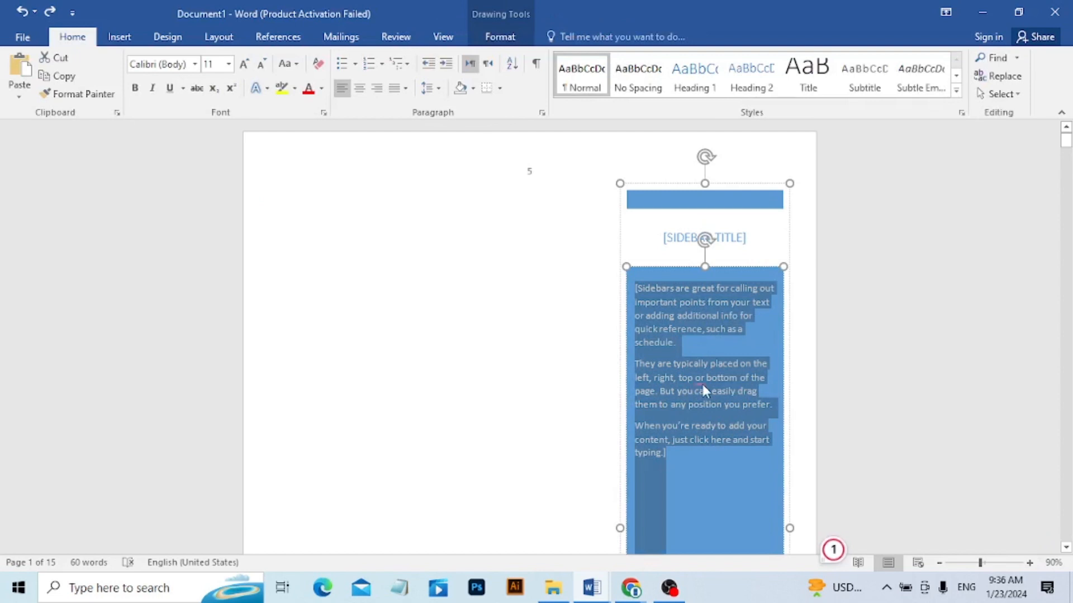
pyautogui.moveTo(704, 386)
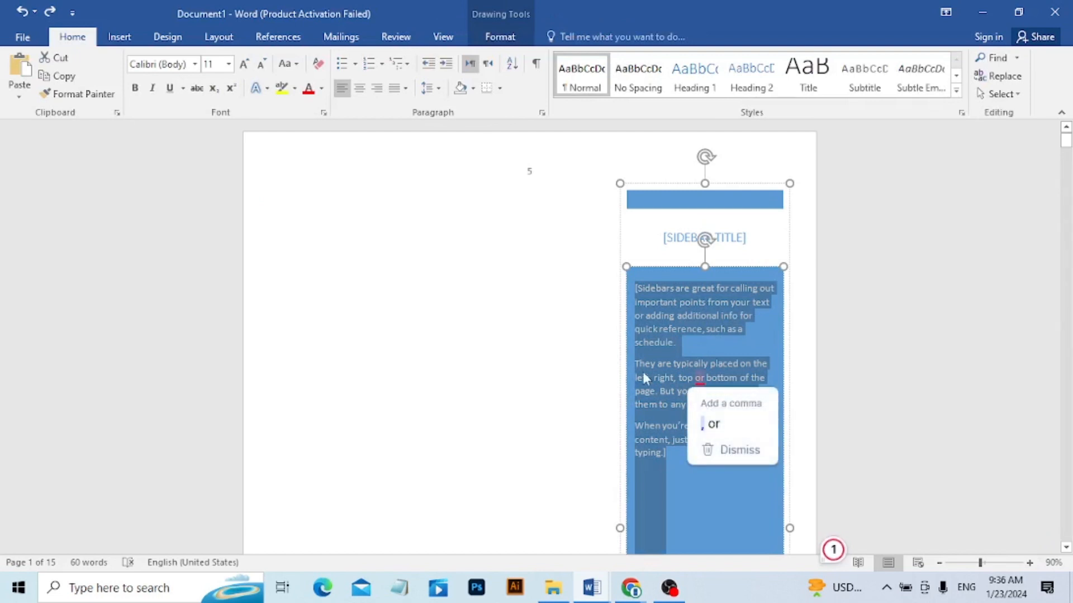
pyautogui.click(555, 368)
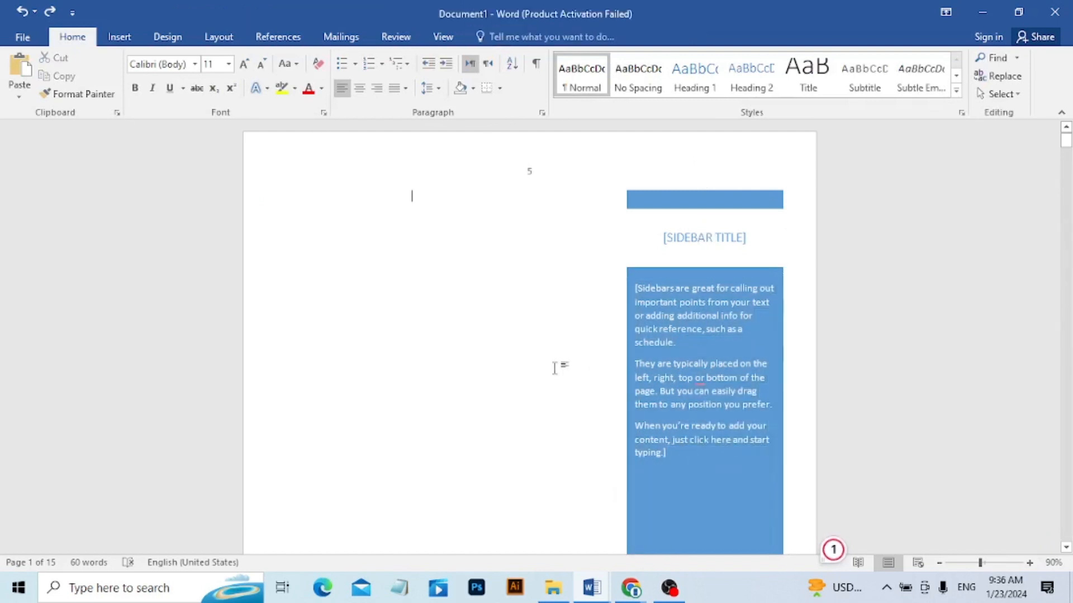
# Move the whole Banded Sidebar to the left side of the page and delete it from the document.
pyautogui.click(717, 210)
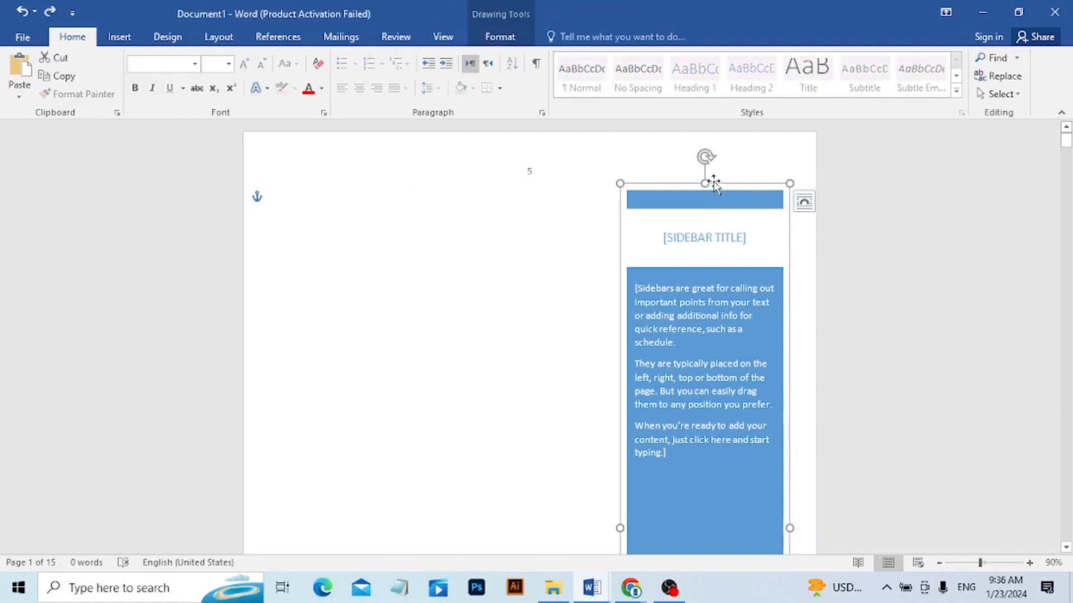
pyautogui.moveTo(709, 177)
pyautogui.mouseDown()
pyautogui.moveTo(296, 196)
pyautogui.moveTo(432, 215)
pyautogui.moveTo(311, 179)
pyautogui.moveTo(294, 199)
pyautogui.moveTo(360, 218)
pyautogui.moveTo(352, 204)
pyautogui.mouseUp()
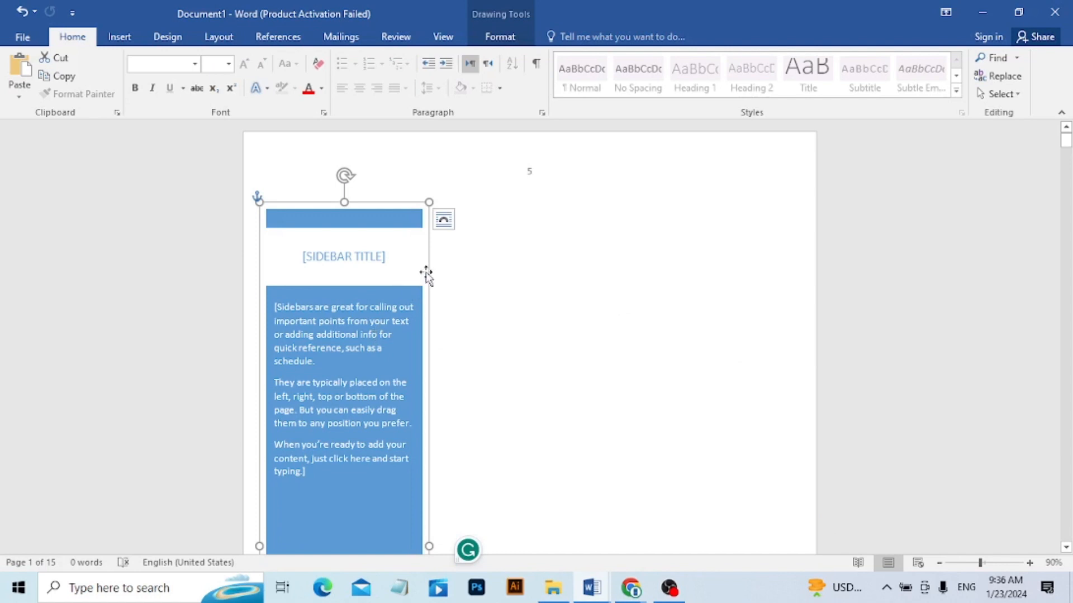
pyautogui.hotkey('ctrl', 'z')
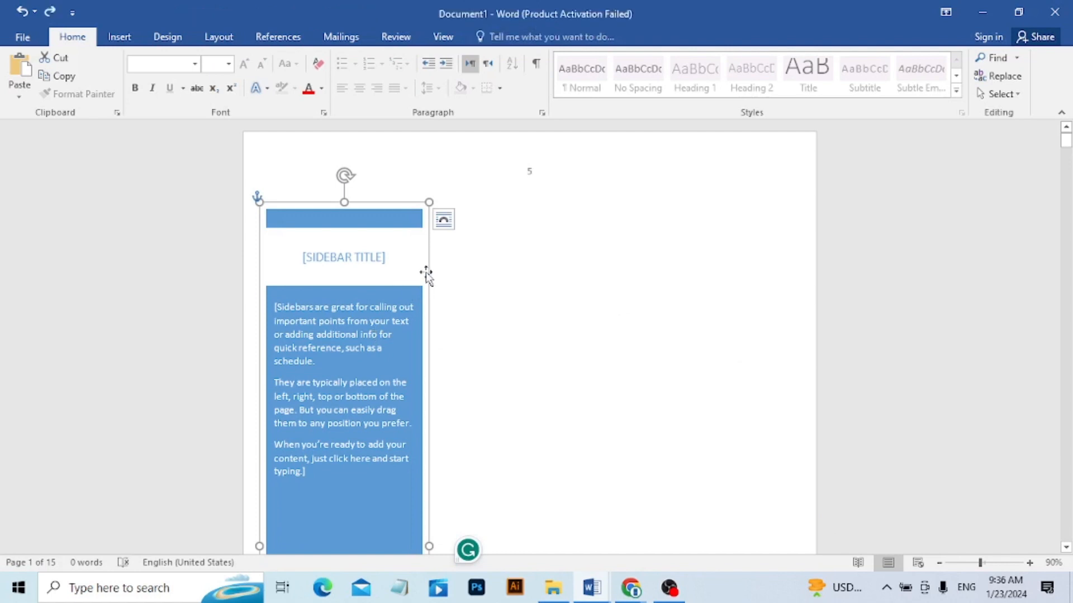
pyautogui.press('Delete')
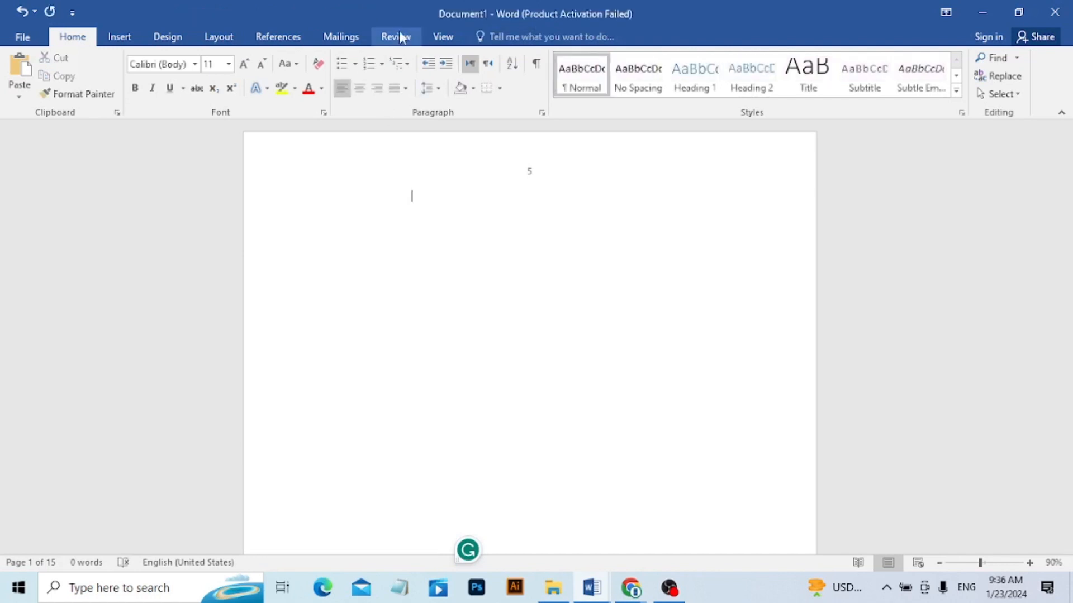
# Draw an empty text box about 7.17" wide and 2.05" high across the upper part of the page.
pyautogui.click(120, 38)
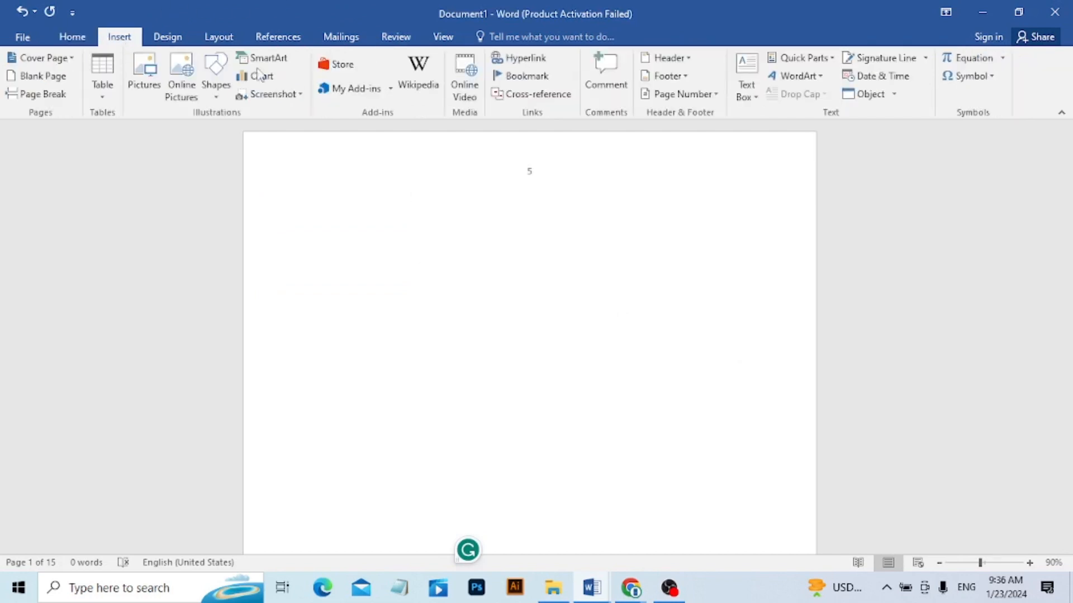
pyautogui.click(749, 96)
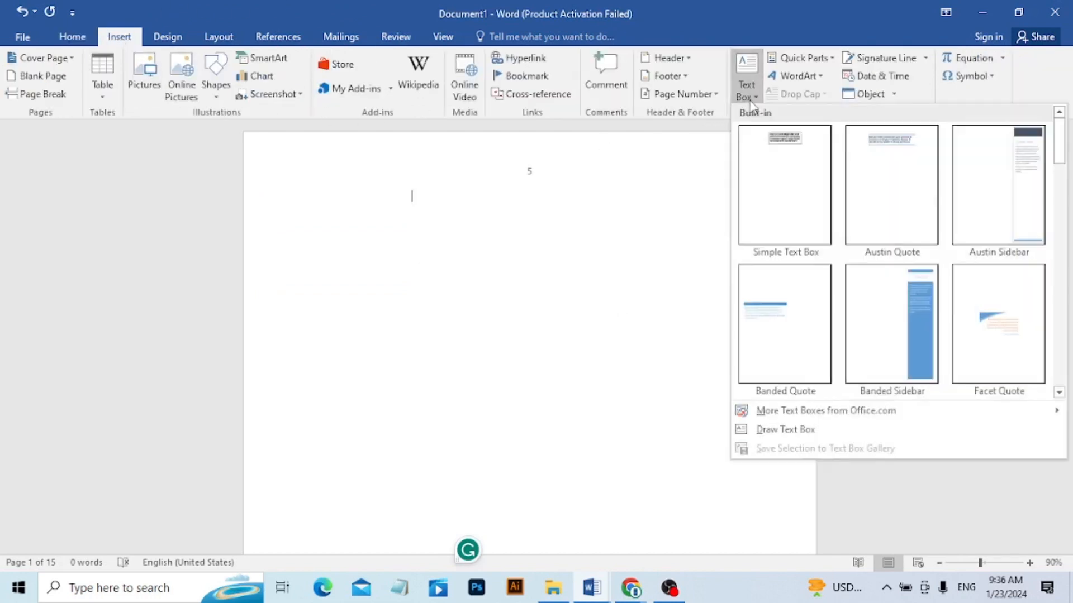
pyautogui.click(783, 429)
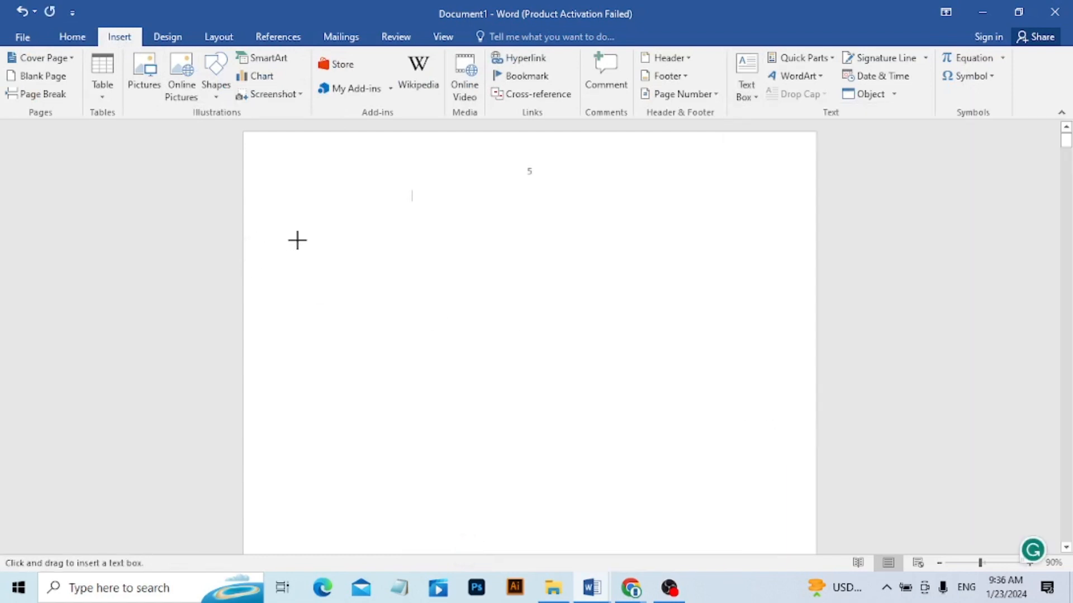
pyautogui.moveTo(296, 240)
pyautogui.mouseDown()
pyautogui.moveTo(785, 354)
pyautogui.moveTo(782, 379)
pyautogui.mouseUp()
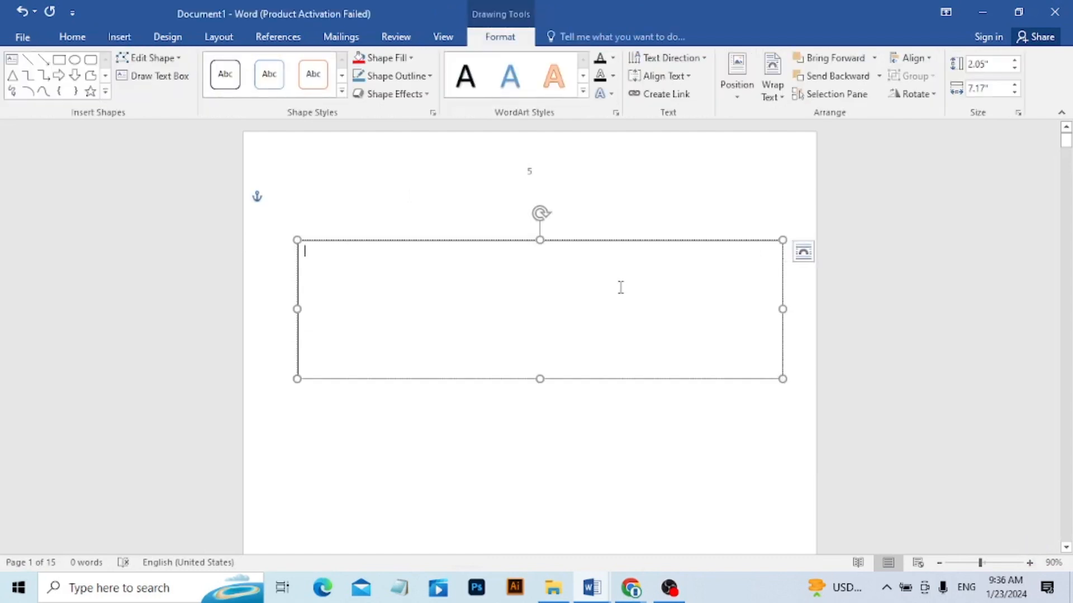
# Fill the empty text box with generated sample paragraphs using =rand() and deselect it.
pyautogui.write('=rand(')
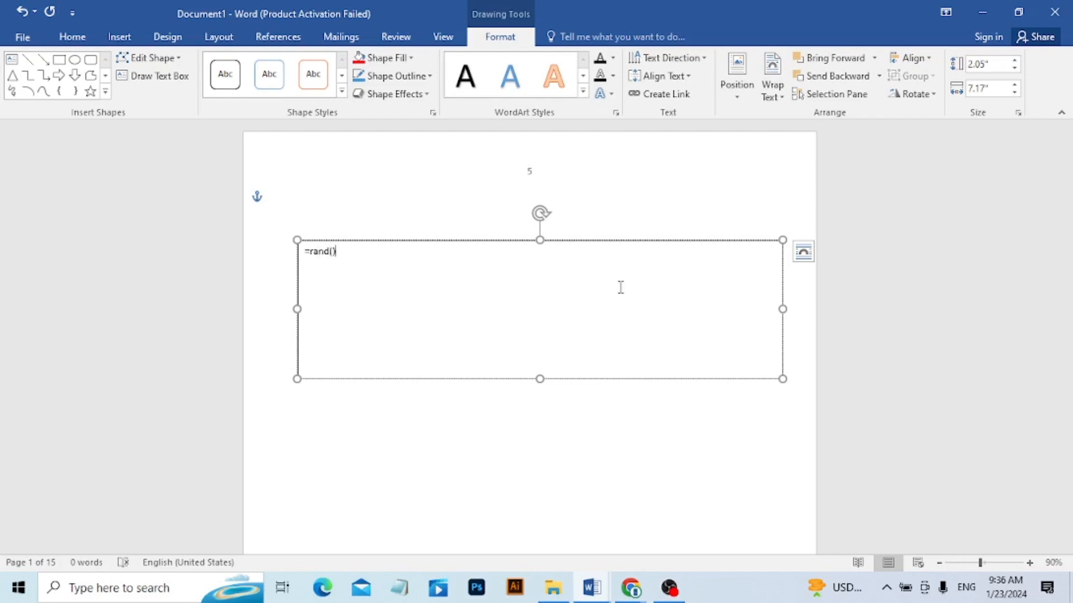
pyautogui.press('Return')
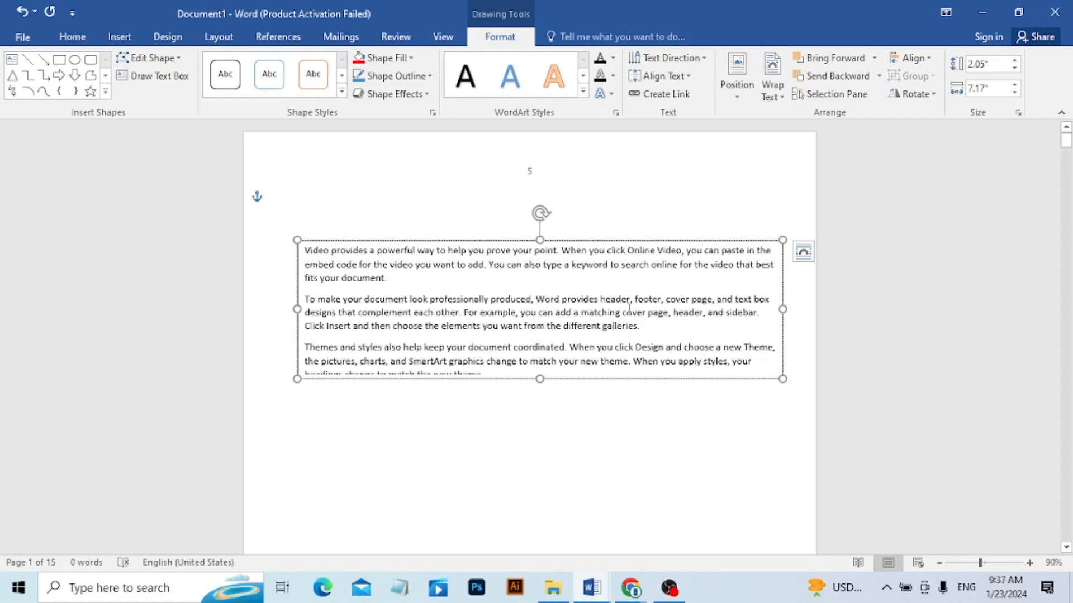
pyautogui.click(591, 464)
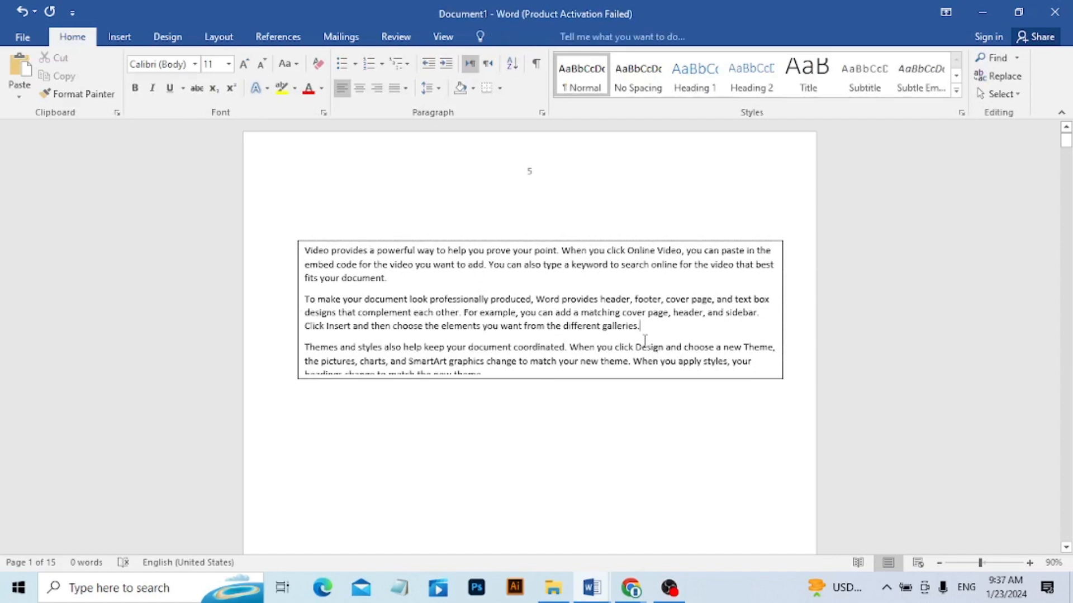
# Preview the shape fill colours and fill options for the text box without applying any.
pyautogui.click(645, 339)
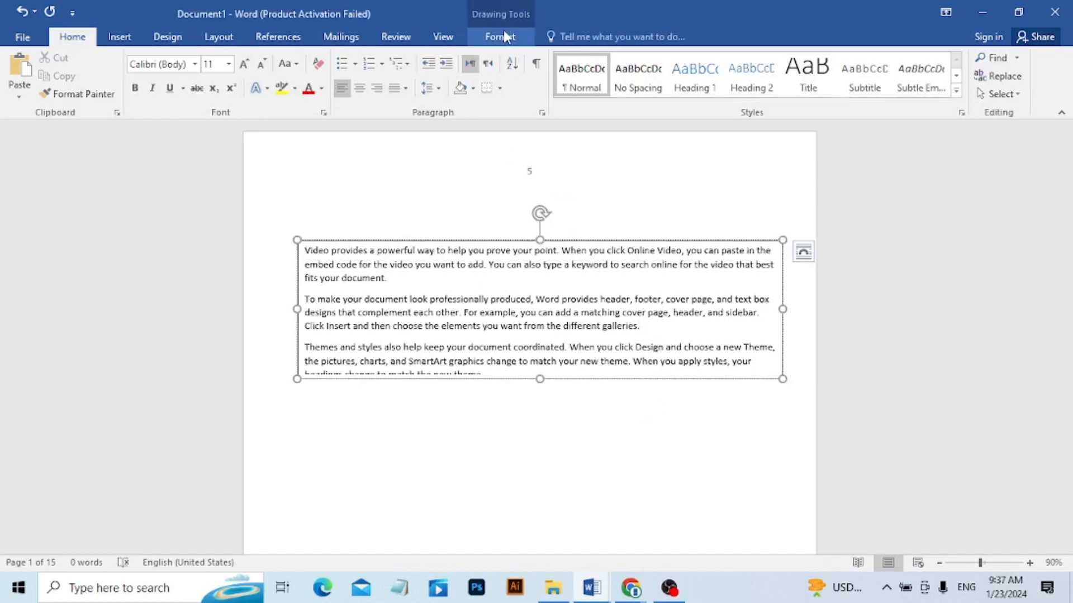
pyautogui.click(504, 34)
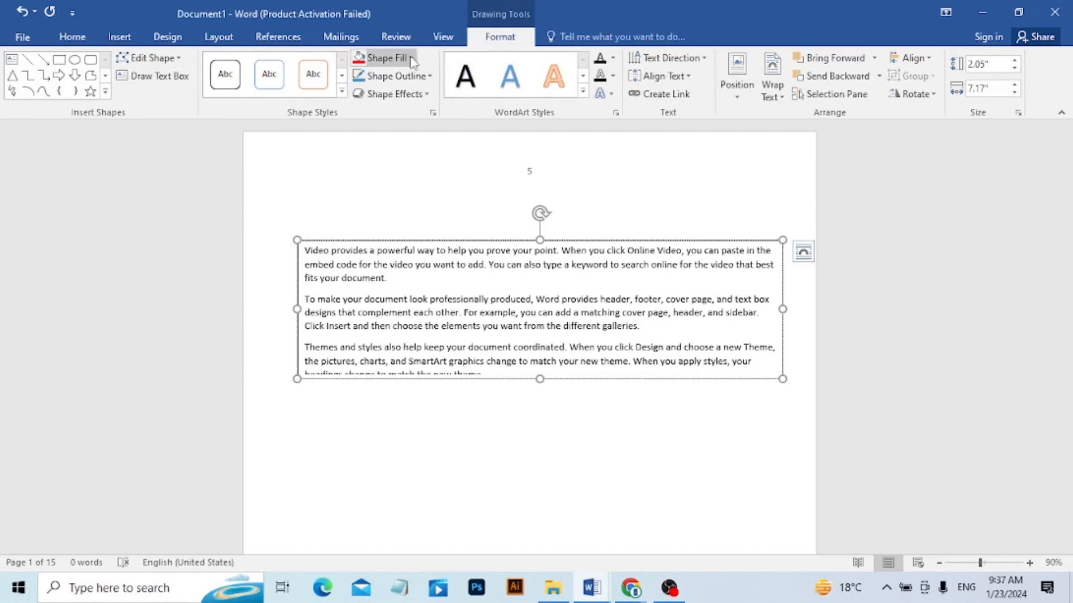
pyautogui.click(410, 58)
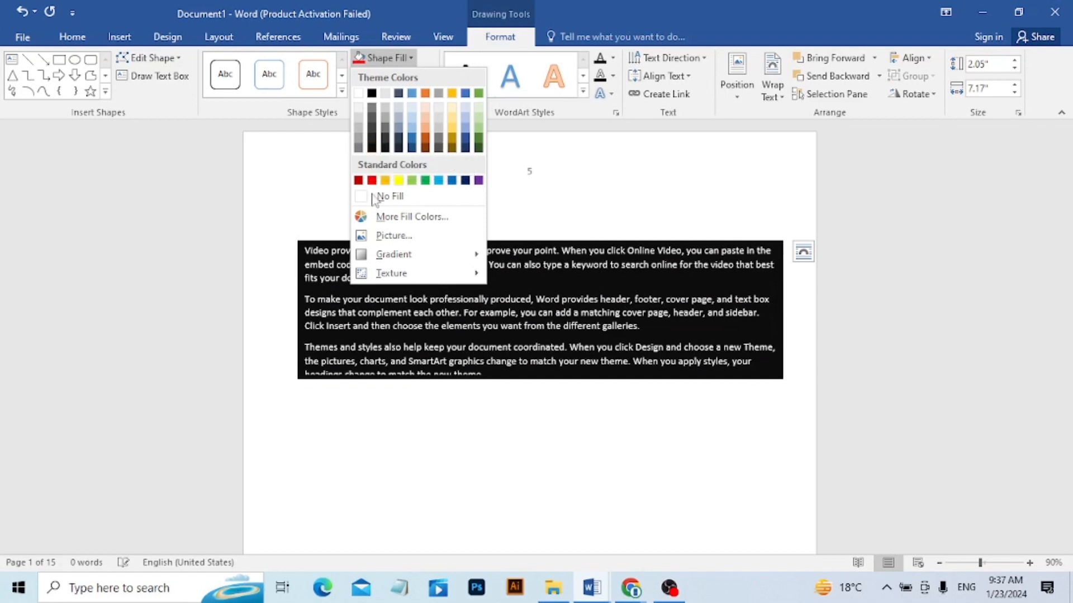
pyautogui.moveTo(374, 260)
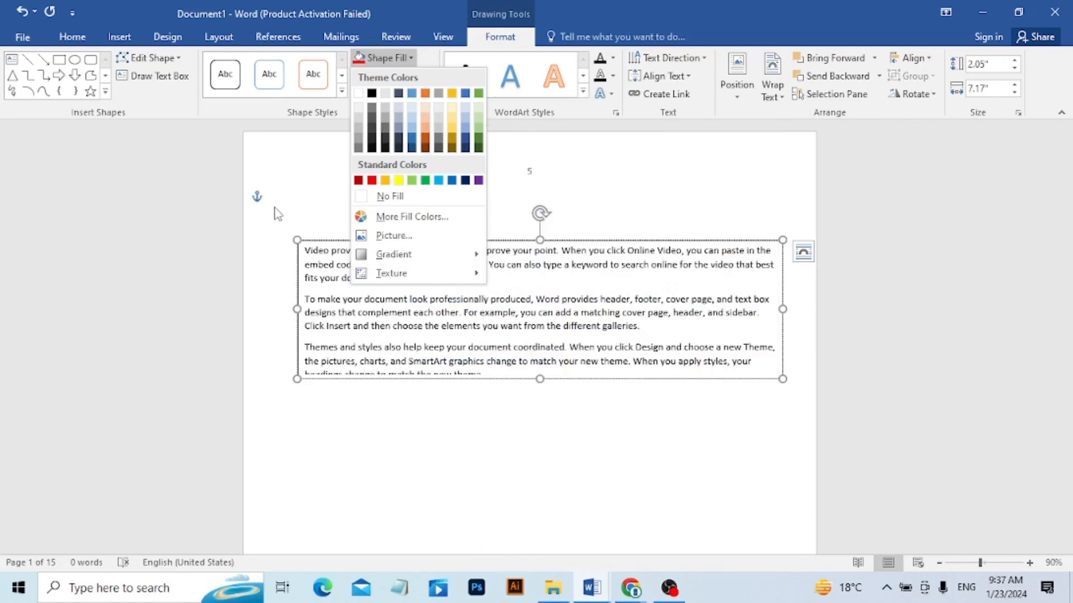
pyautogui.click(279, 211)
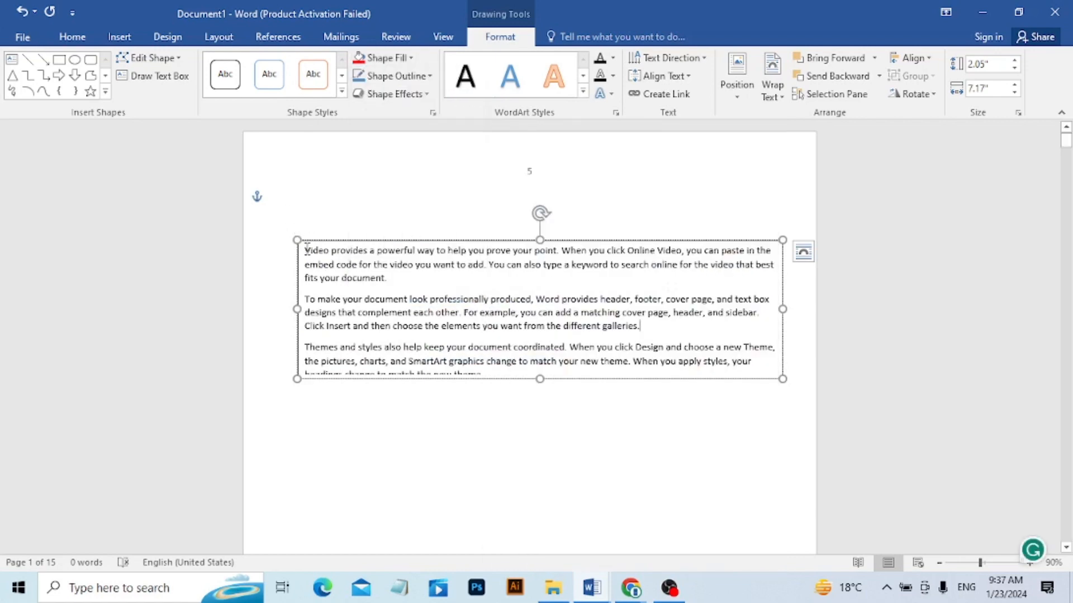
# Set the font colour of all the text in the text box to the standard orange.
pyautogui.moveTo(306, 250); pyautogui.dragTo(726, 401)
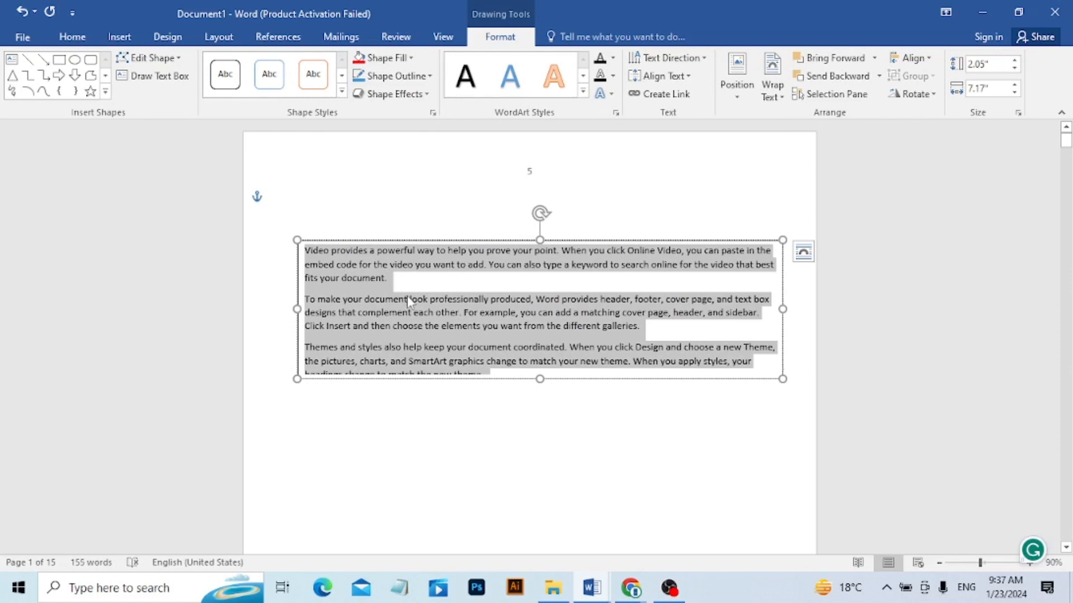
pyautogui.rightClick(410, 300)
pyautogui.press('Escape')
pyautogui.rightClick(464, 330)
pyautogui.press('Escape')
pyautogui.rightClick(489, 316)
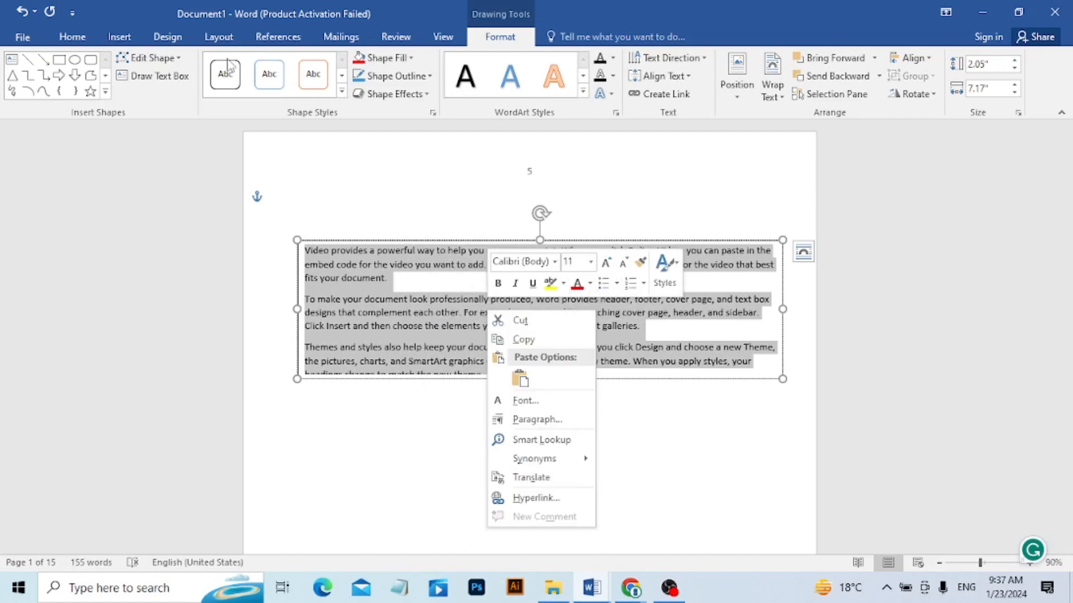
pyautogui.click(73, 39)
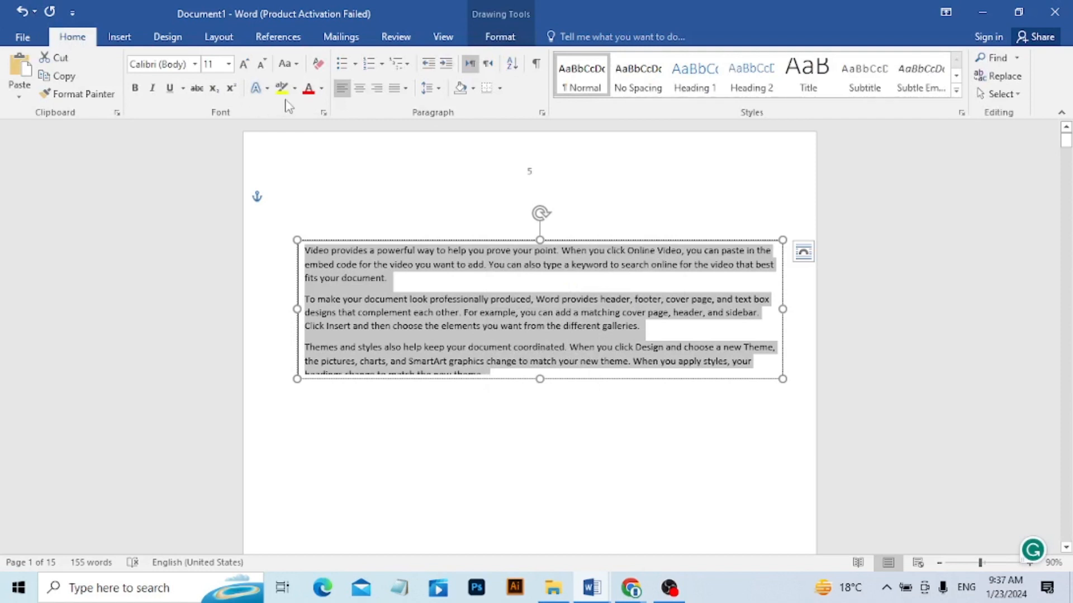
pyautogui.click(317, 95)
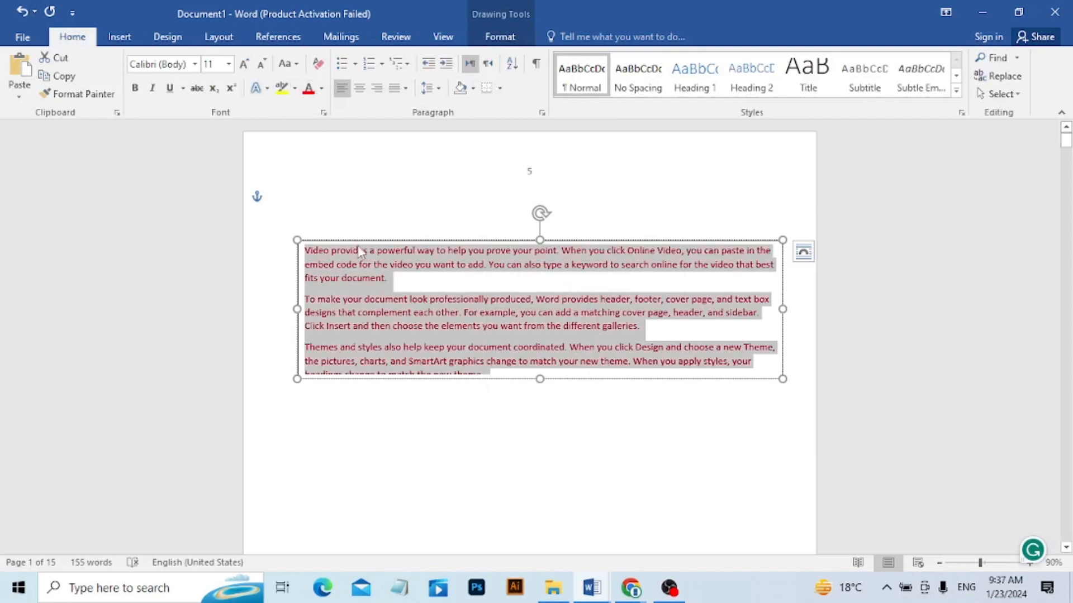
pyautogui.click(323, 91)
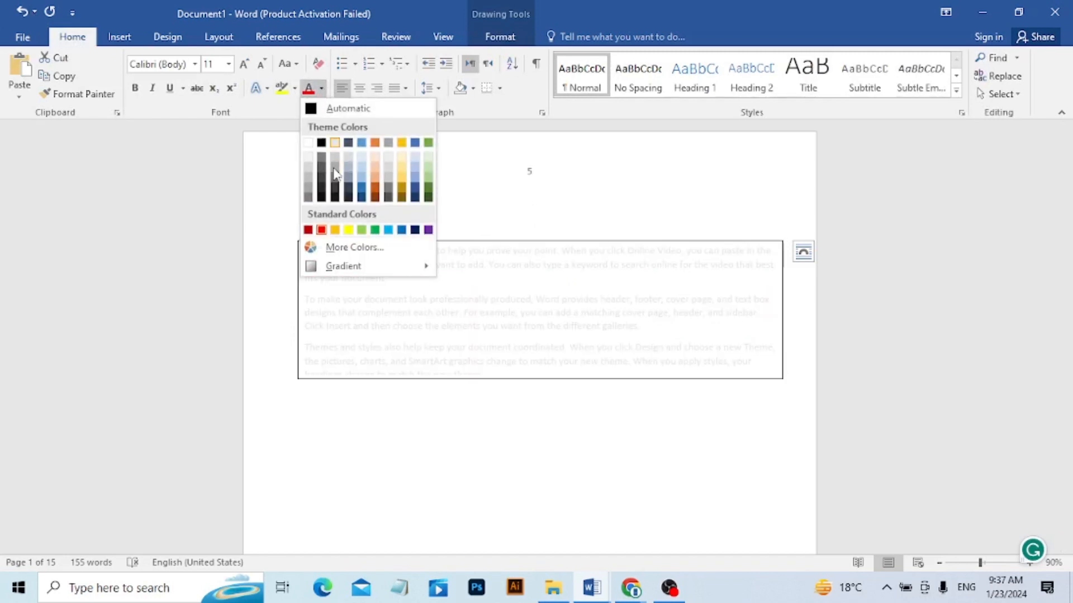
pyautogui.click(335, 230)
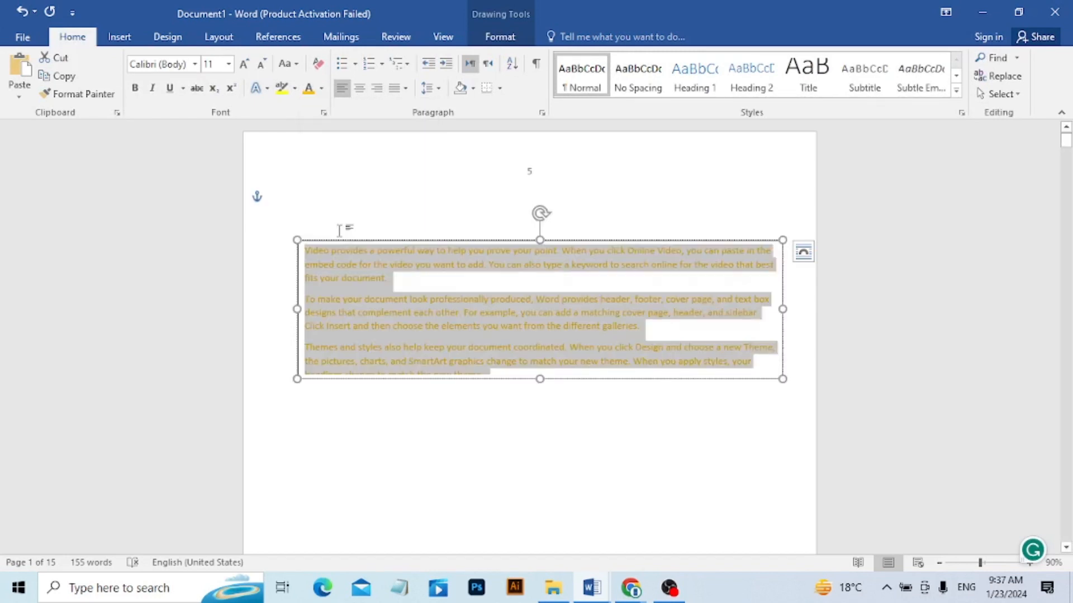
pyautogui.click(402, 208)
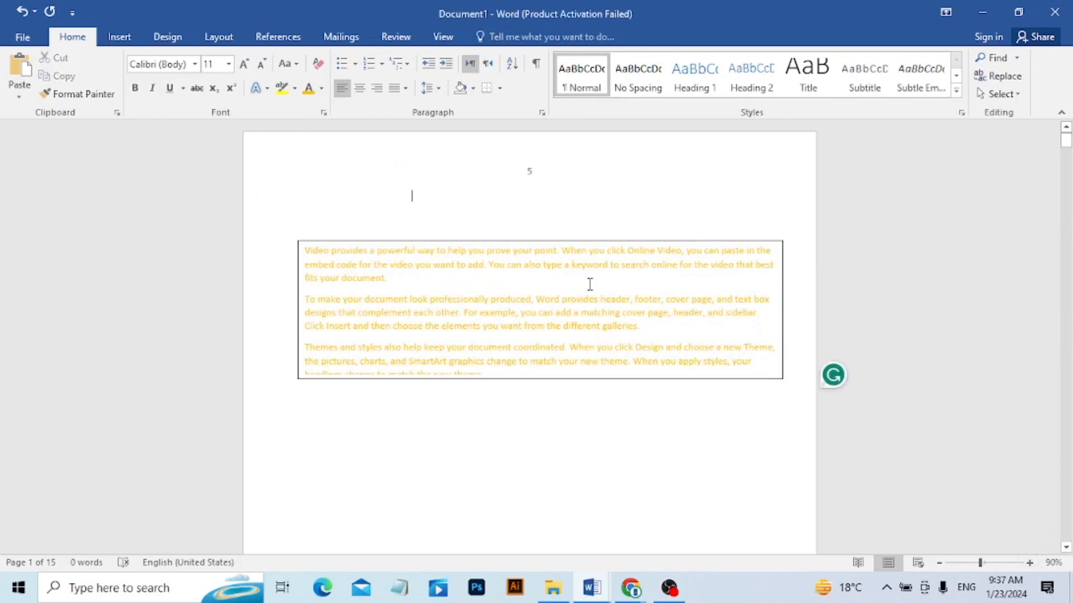
# Set the text box to No Fill and No Outline, and deselect it.
pyautogui.click(577, 273)
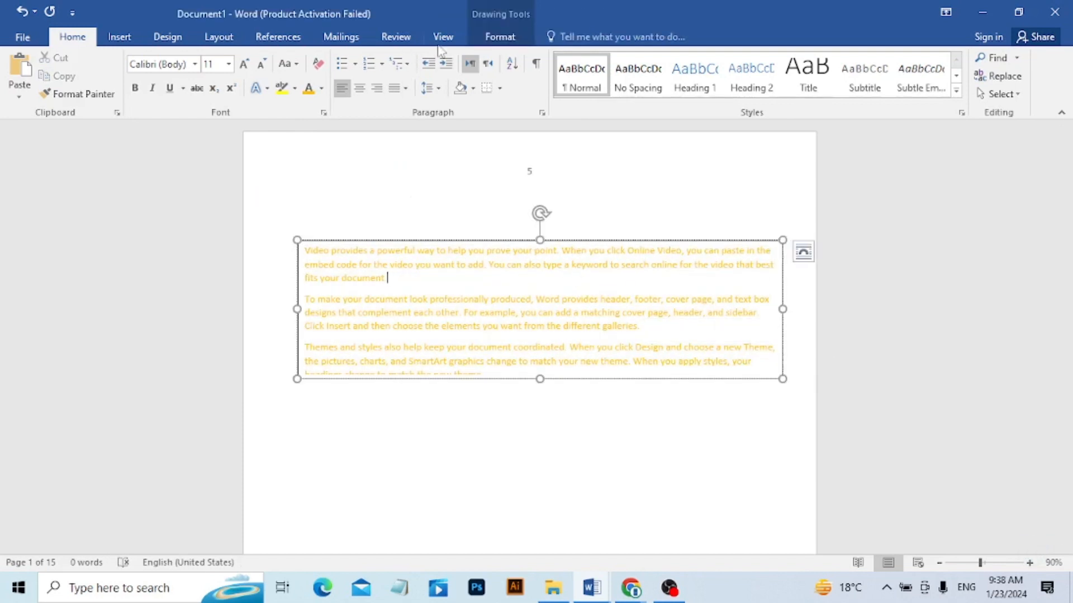
pyautogui.click(485, 39)
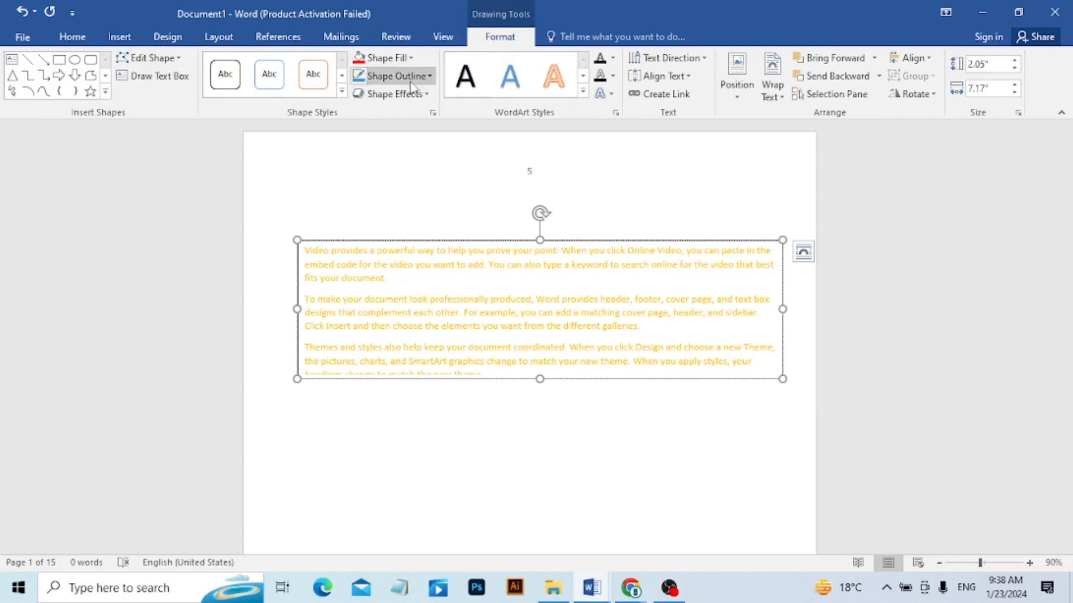
pyautogui.click(386, 57)
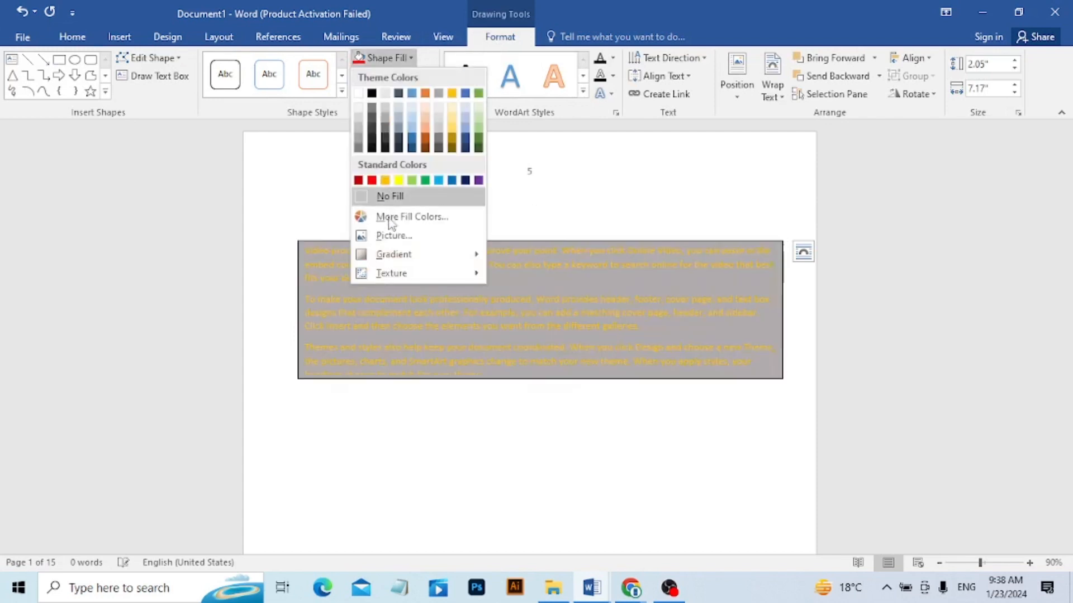
pyautogui.click(389, 201)
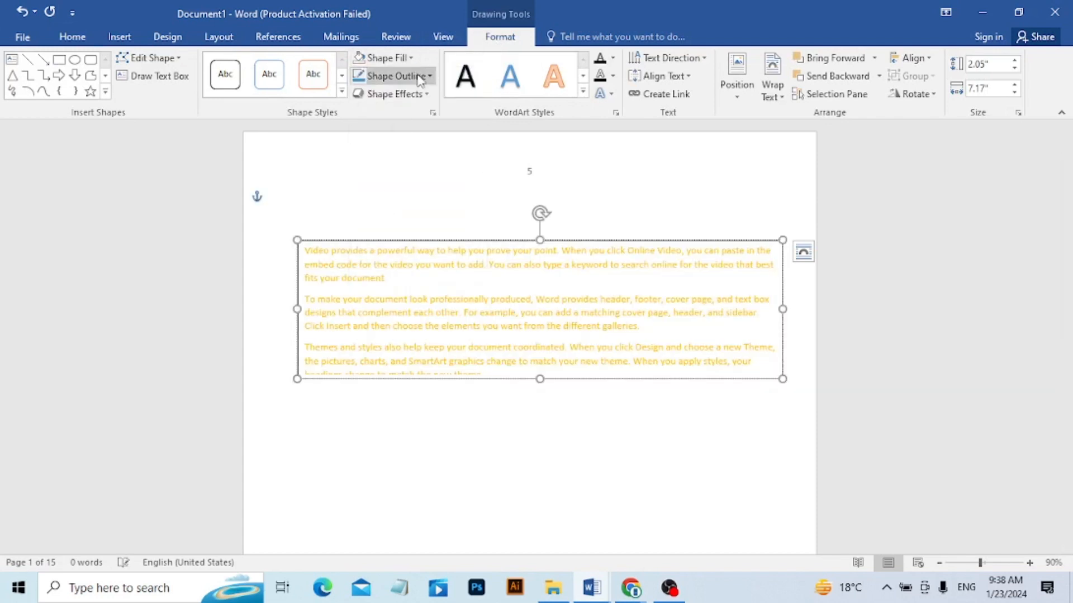
pyautogui.click(397, 75)
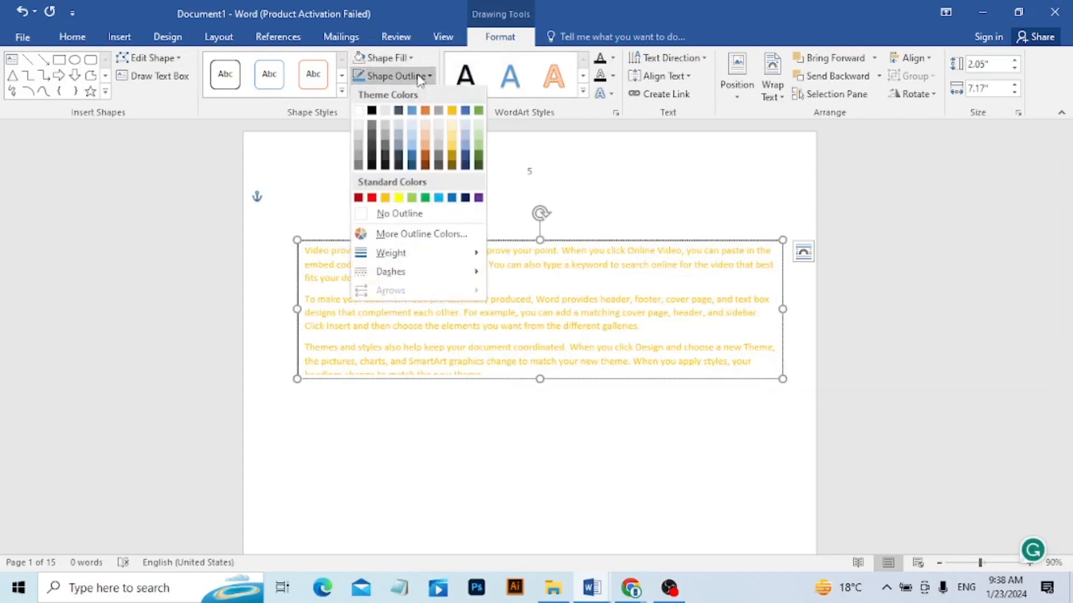
pyautogui.click(398, 215)
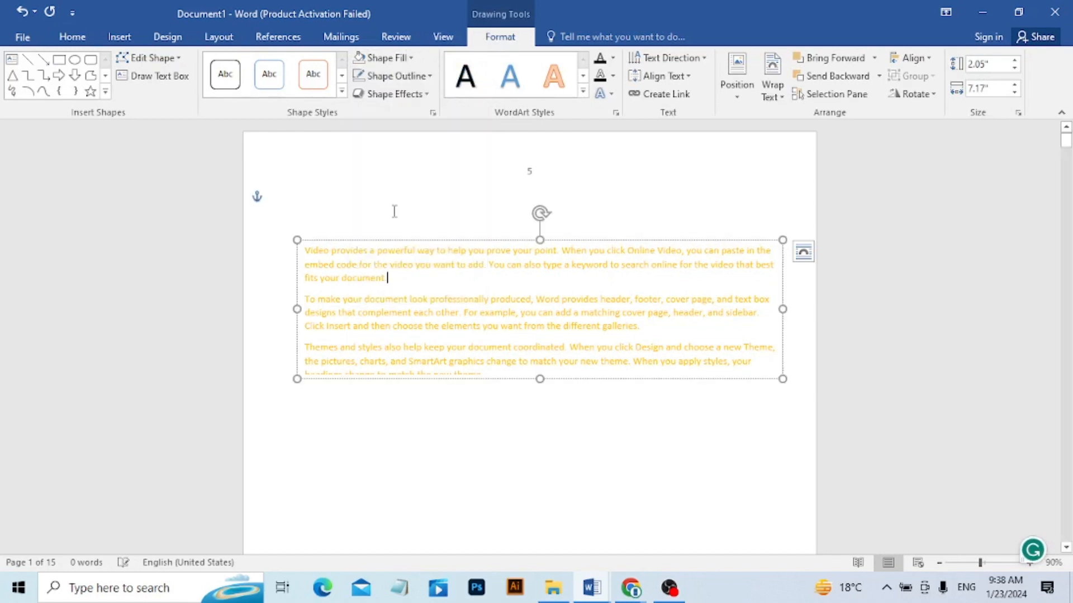
pyautogui.click(471, 533)
pyautogui.moveTo(443, 300)
pyautogui.mouseDown()
pyautogui.moveTo(538, 213)
pyautogui.moveTo(359, 228)
pyautogui.mouseUp()
pyautogui.click(341, 202)
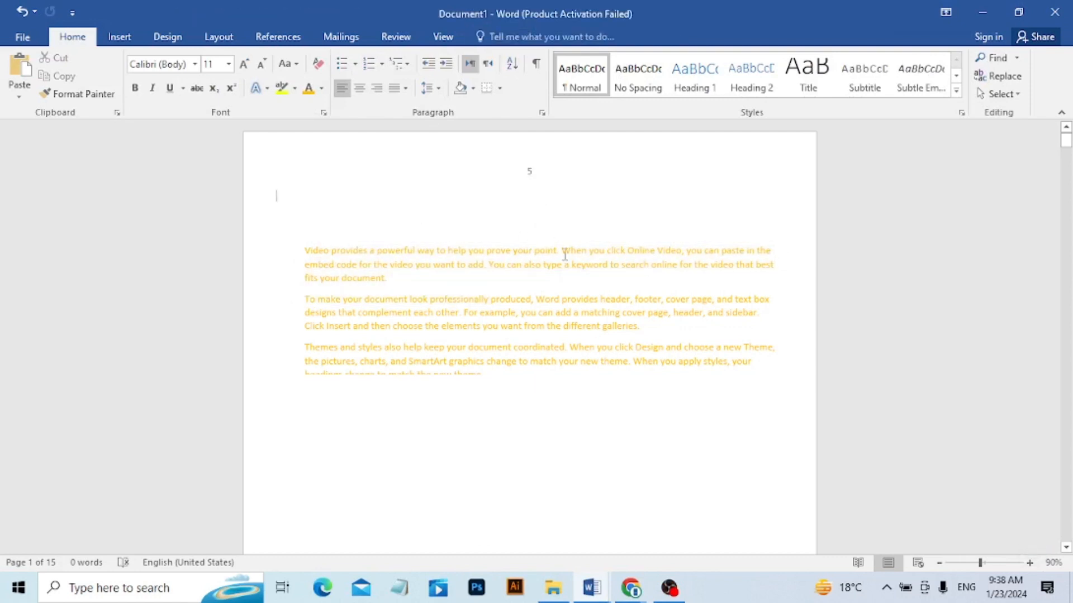
# Delete the entire contents of the document, including the text box.
pyautogui.click(550, 300)
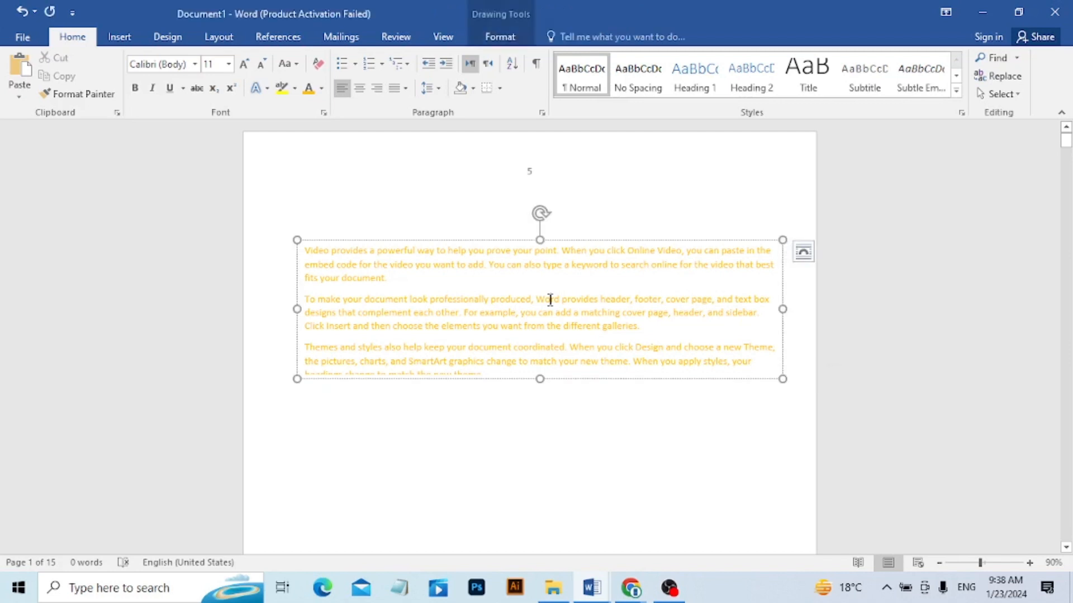
pyautogui.doubleClick(550, 300)
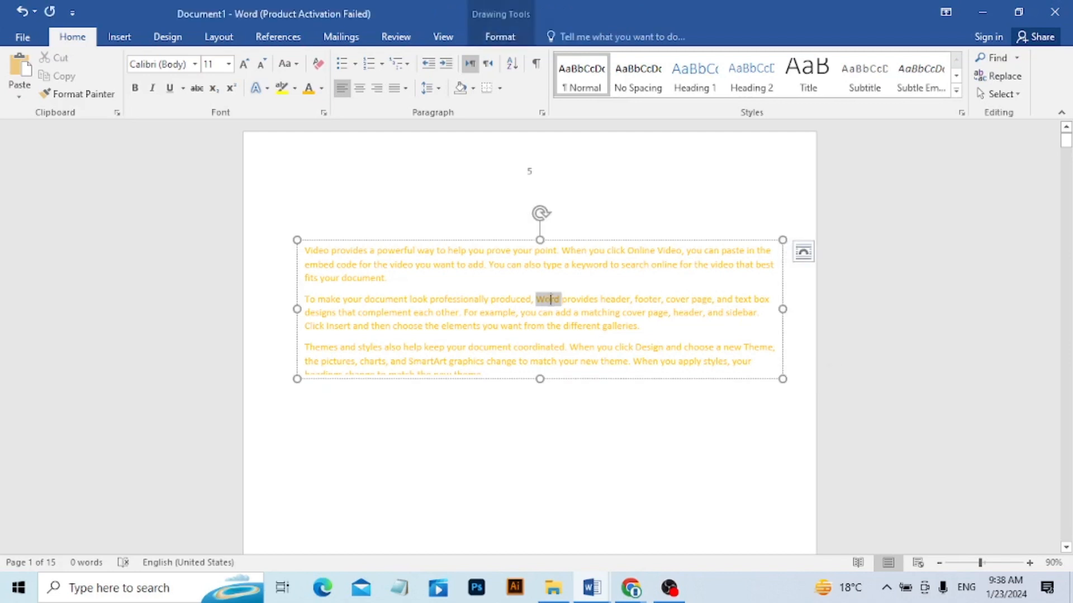
pyautogui.click(553, 480)
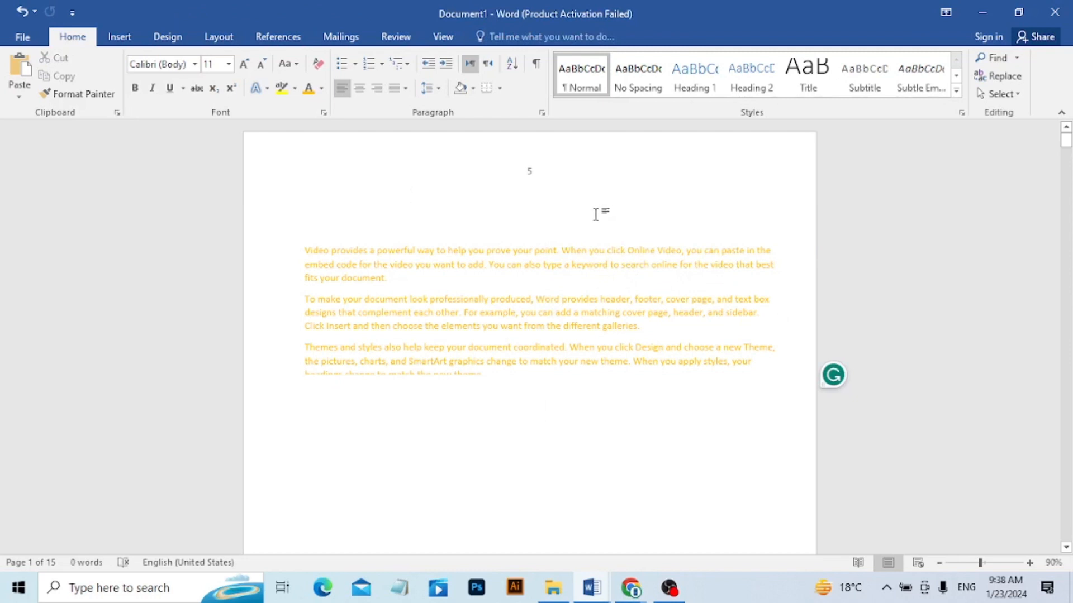
pyautogui.hotkey('ctrl', 'a')
pyautogui.press('Delete')
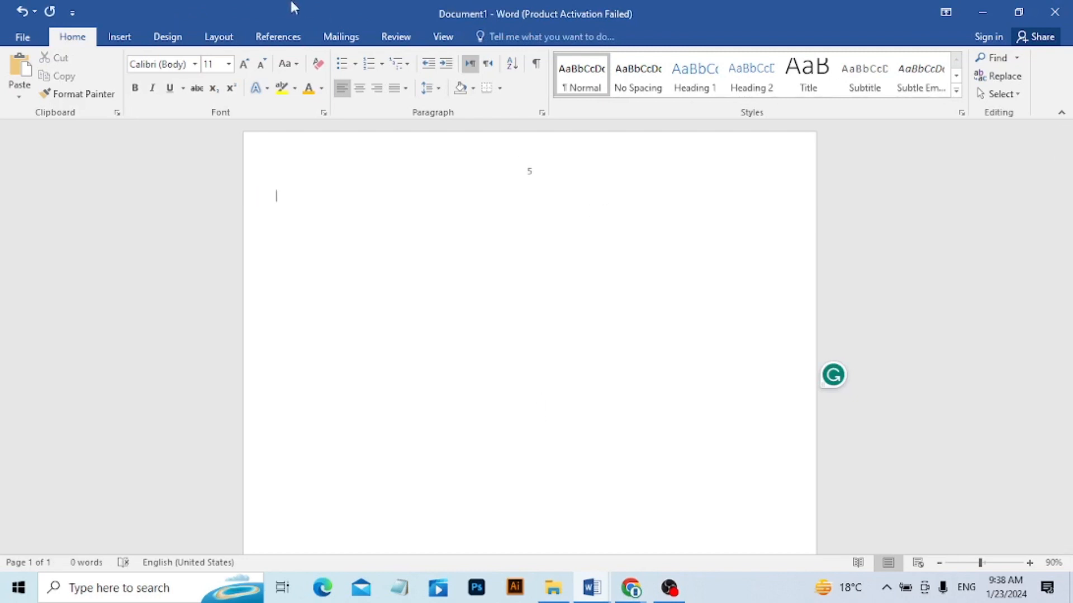
# Generate sample paragraphs in the page body with =rand().
pyautogui.click(118, 39)
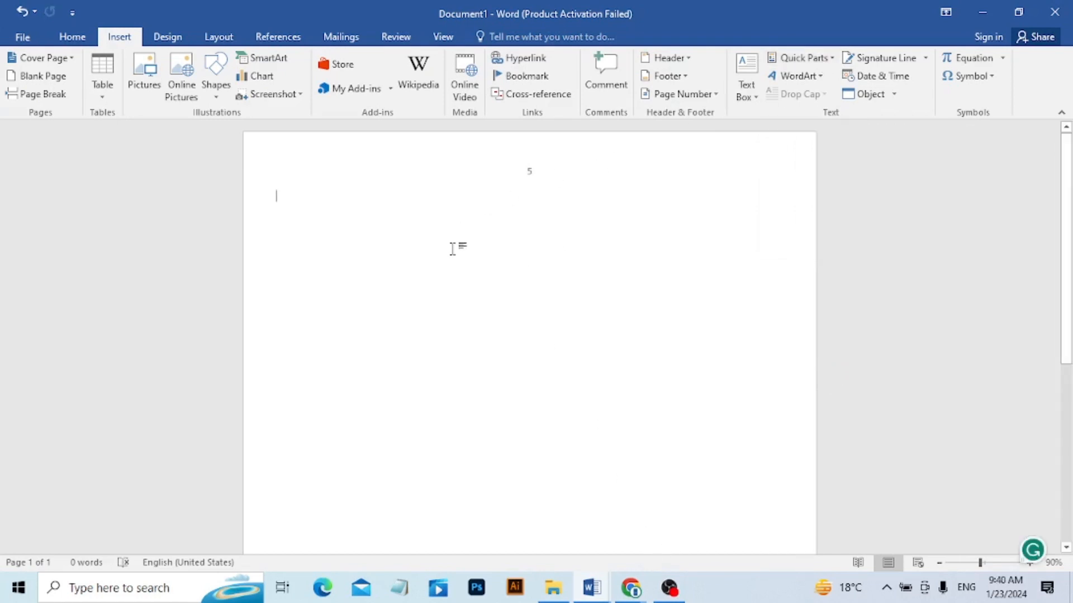
pyautogui.write('=')
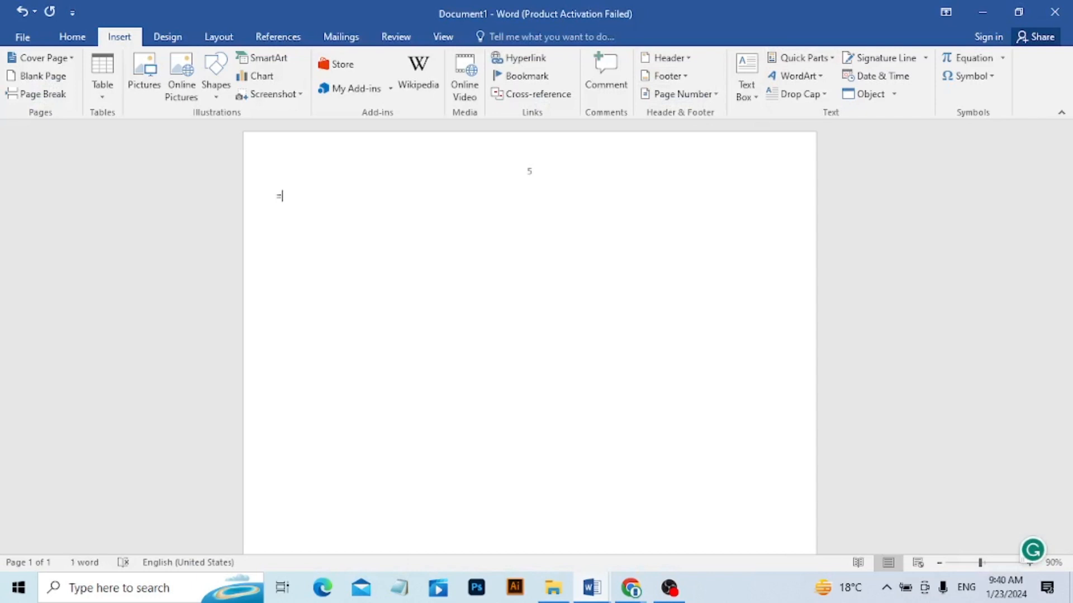
pyautogui.write('rand()')
pyautogui.press('Return')
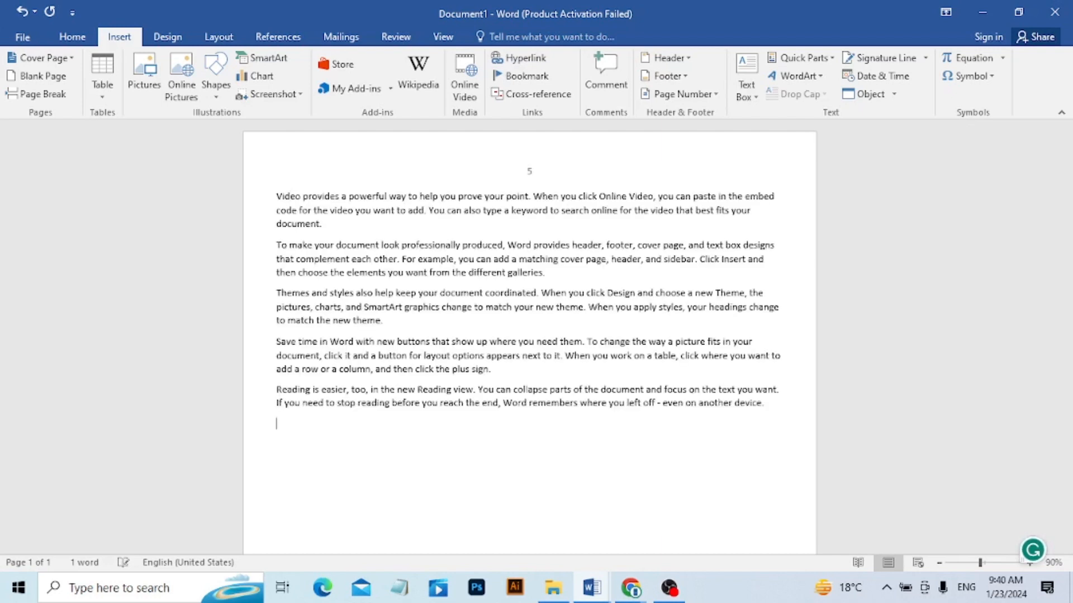
# Place the insertion point after "powerful" in the first paragraph and remove the extra spaces there.
pyautogui.click(385, 195)
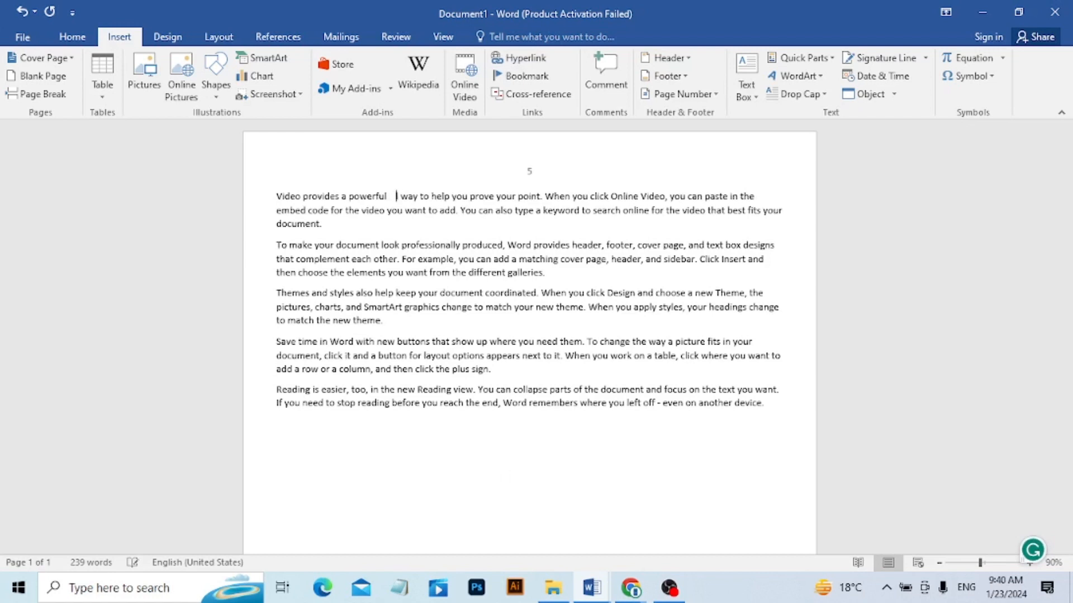
pyautogui.press('BackSpace')
pyautogui.press('BackSpace')
pyautogui.press('BackSpace')
pyautogui.press('BackSpace')
pyautogui.press('BackSpace')
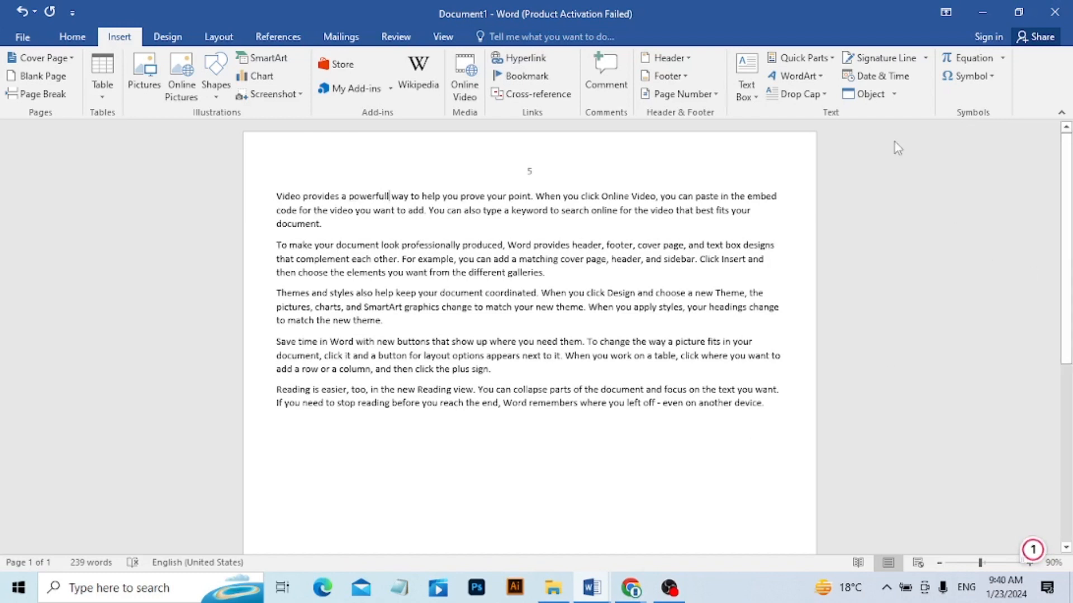
# Insert the Company document property field at the insertion point in the first line.
pyautogui.click(925, 59)
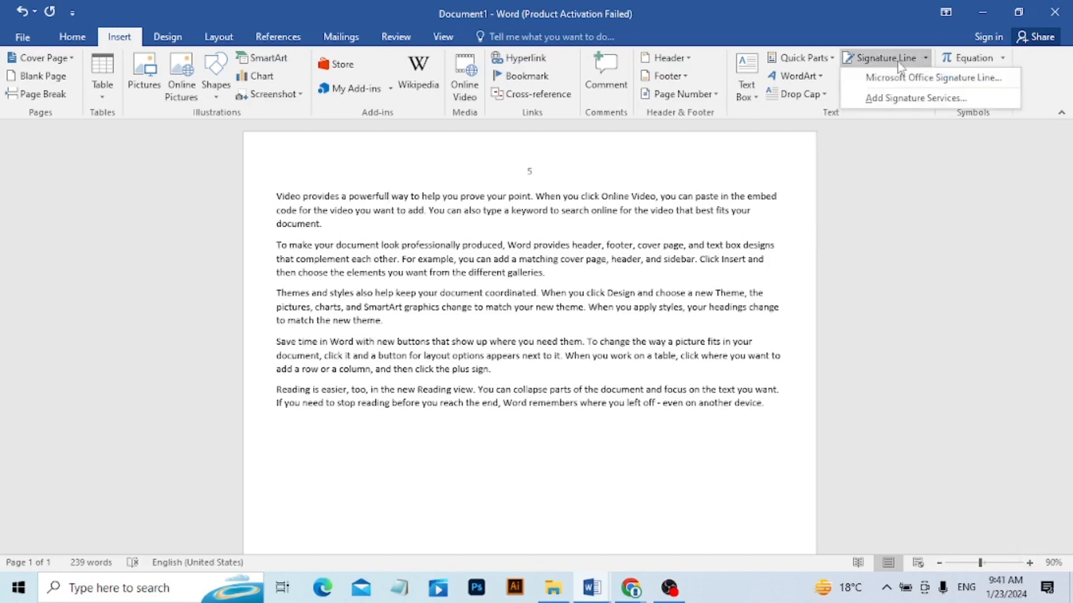
pyautogui.click(809, 59)
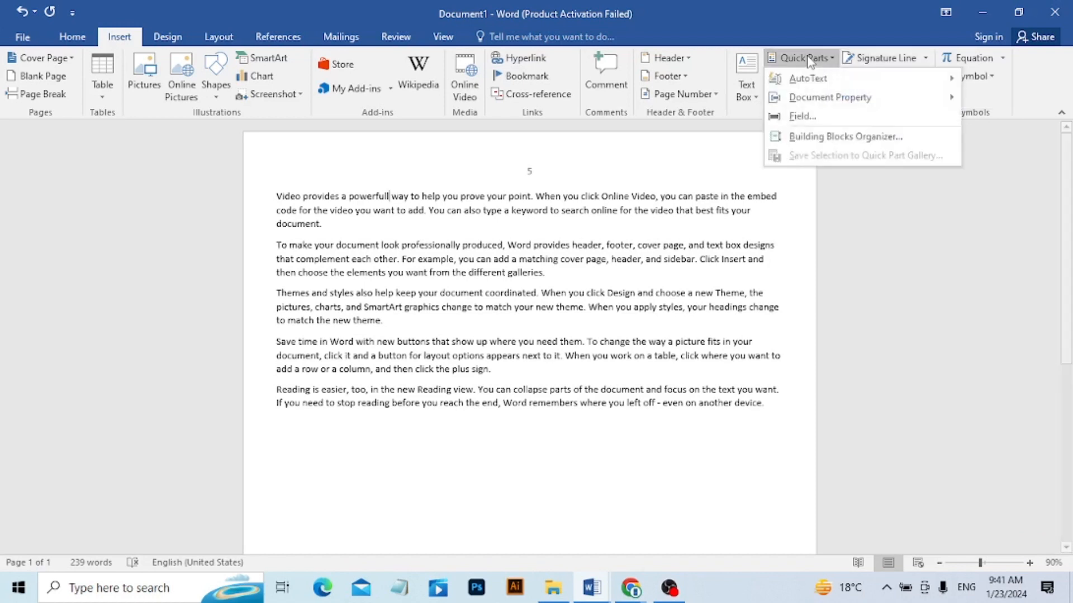
pyautogui.moveTo(823, 79)
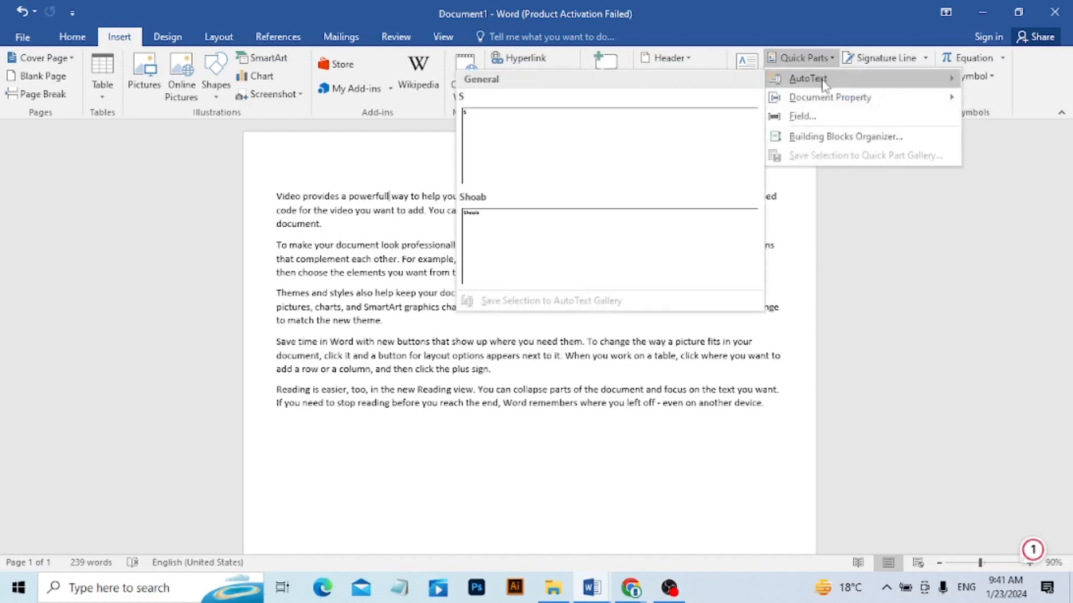
pyautogui.moveTo(810, 96)
pyautogui.moveTo(849, 97)
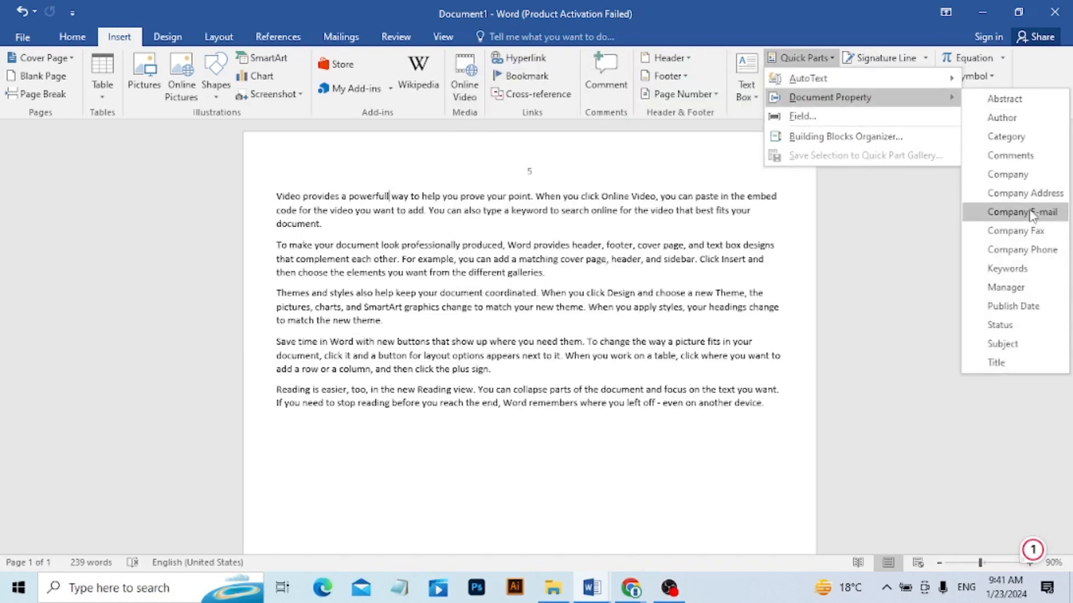
pyautogui.click(1020, 179)
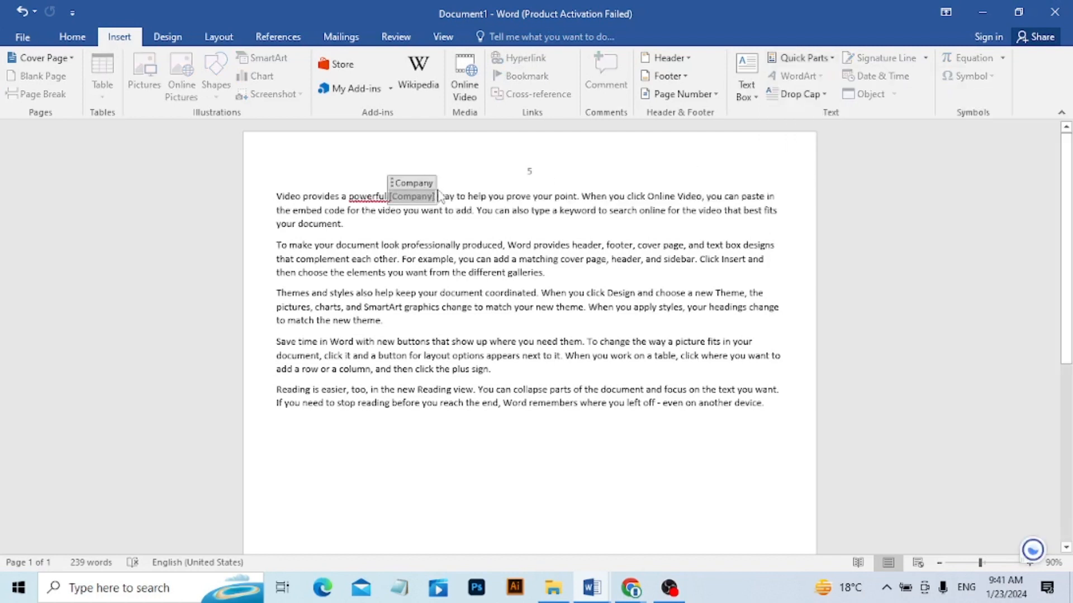
# Insert the Company Address document property field directly after the Company field in the first line.
pyautogui.click(830, 59)
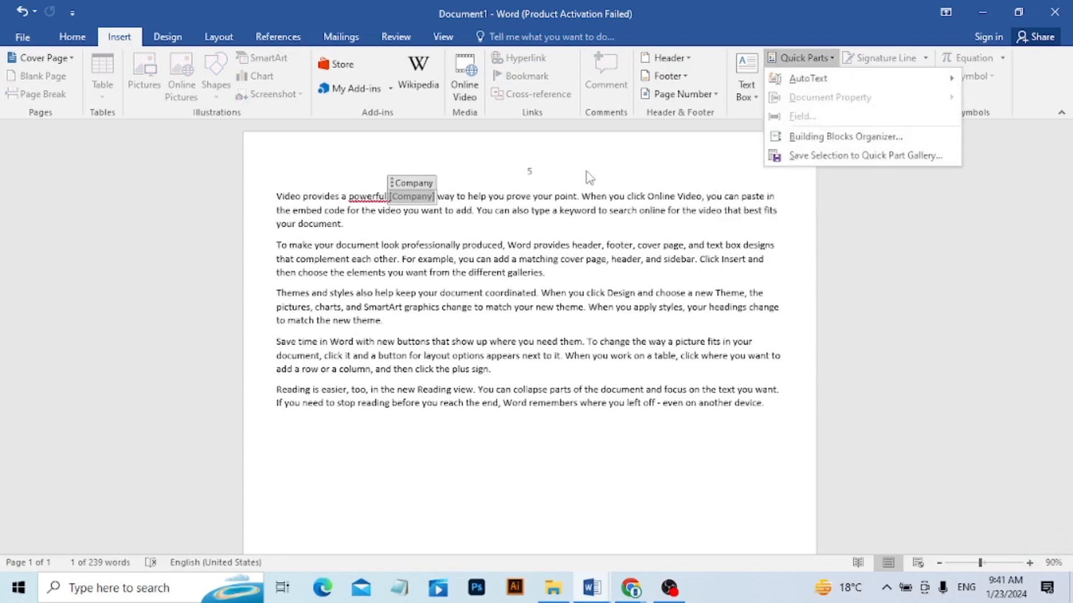
pyautogui.click(533, 175)
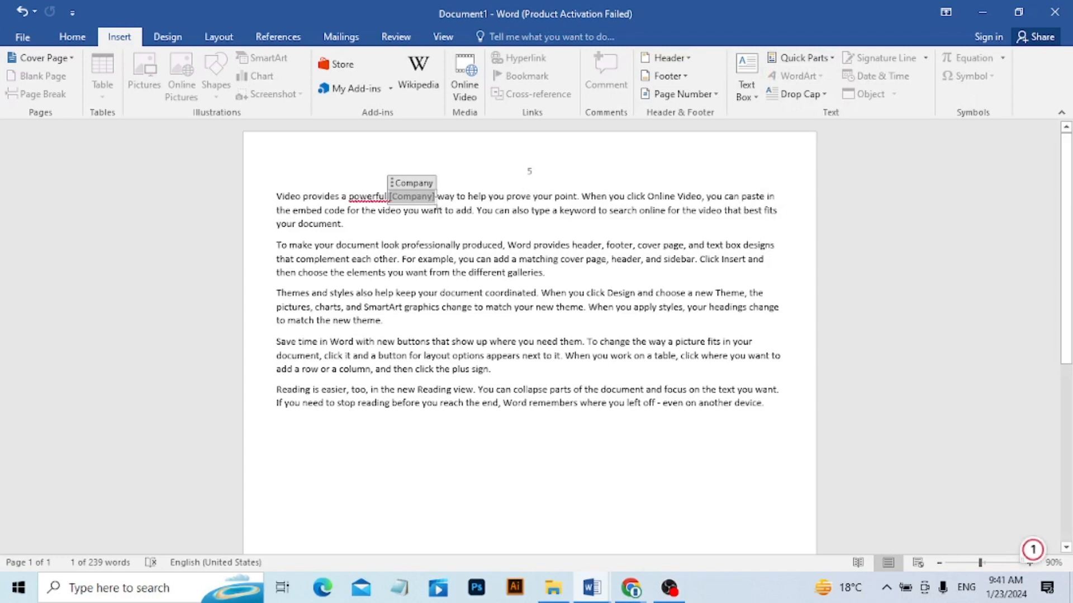
pyautogui.click(438, 196)
pyautogui.moveTo(437, 197); pyautogui.dragTo(741, 197)
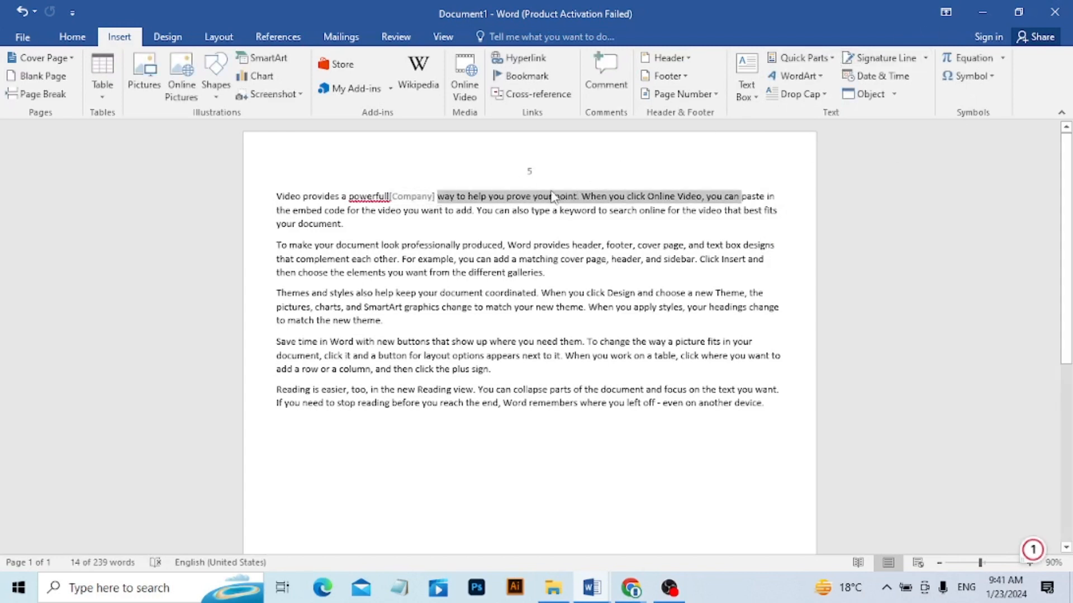
pyautogui.click(435, 197)
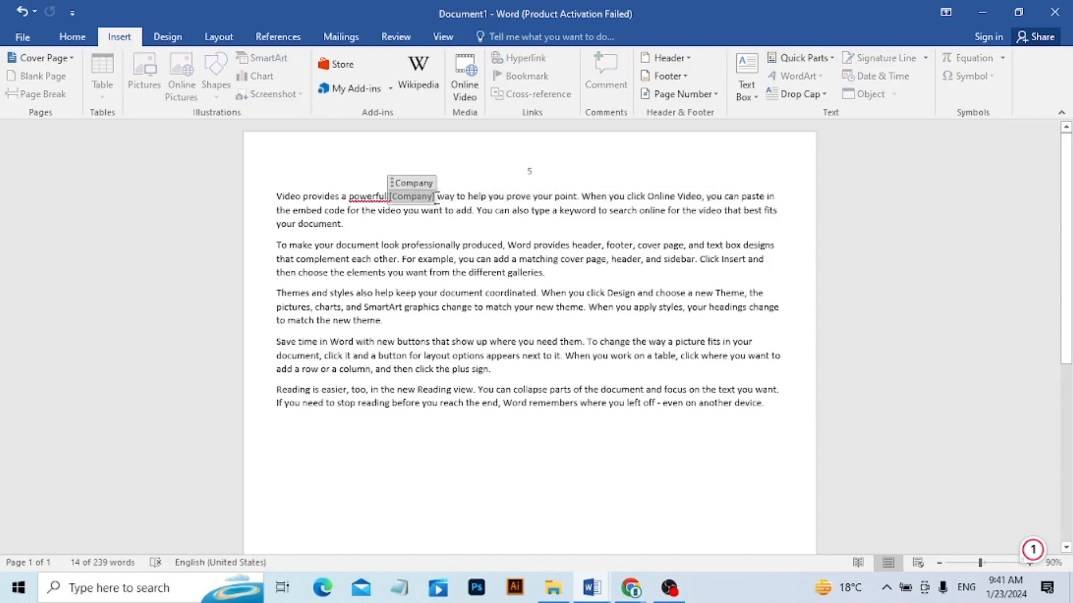
pyautogui.click(437, 196)
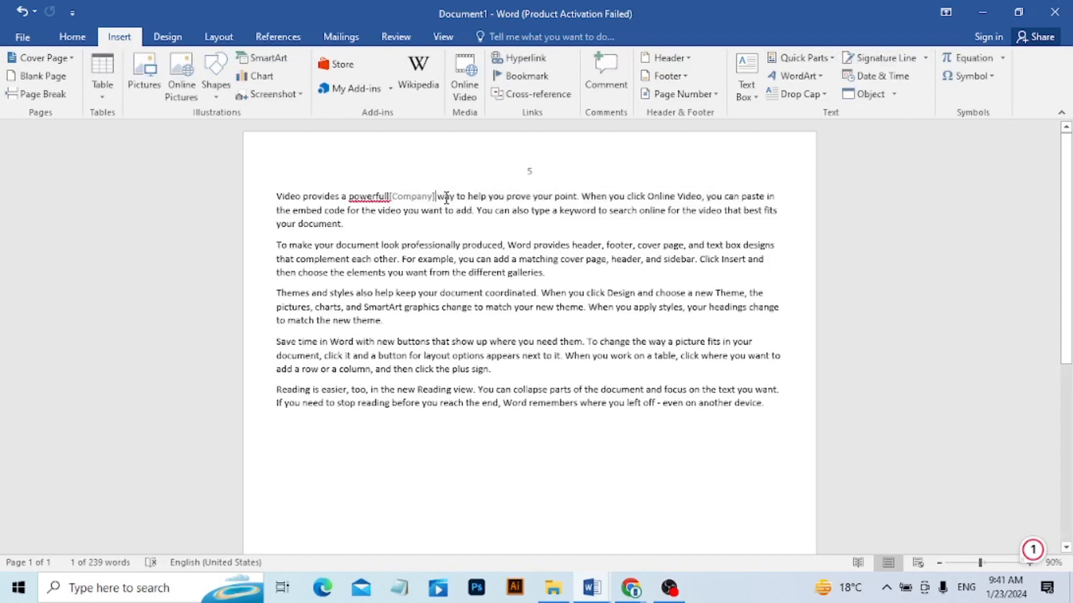
pyautogui.click(800, 59)
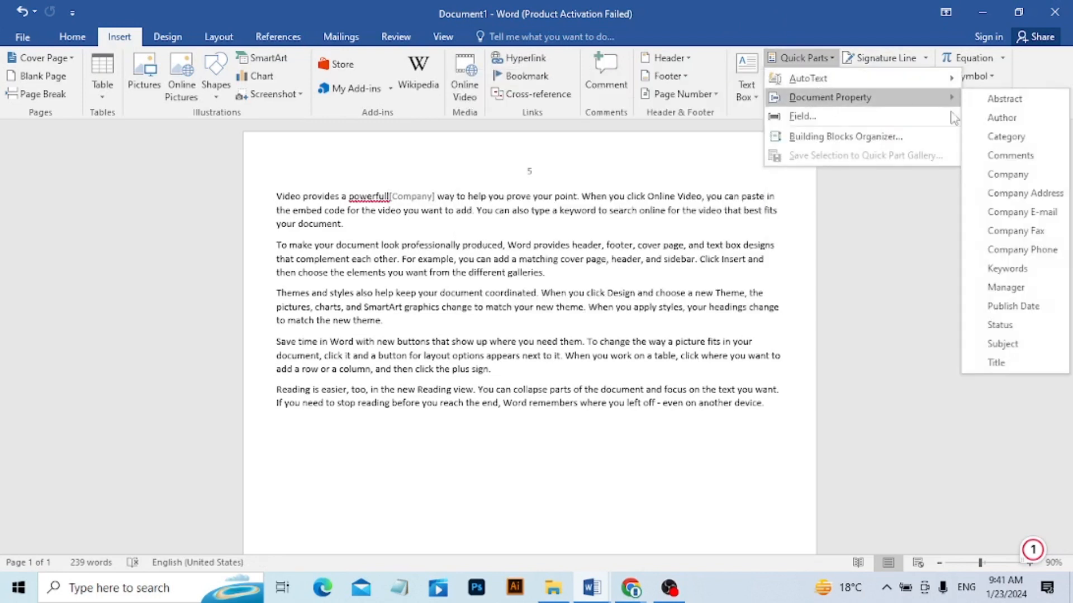
pyautogui.click(1022, 190)
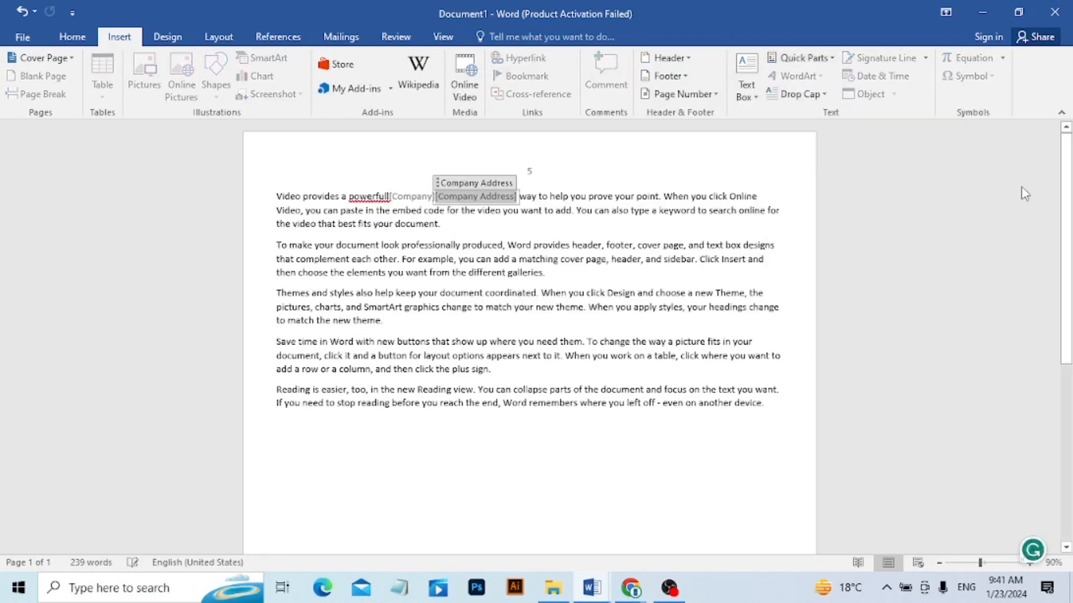
pyautogui.click(519, 195)
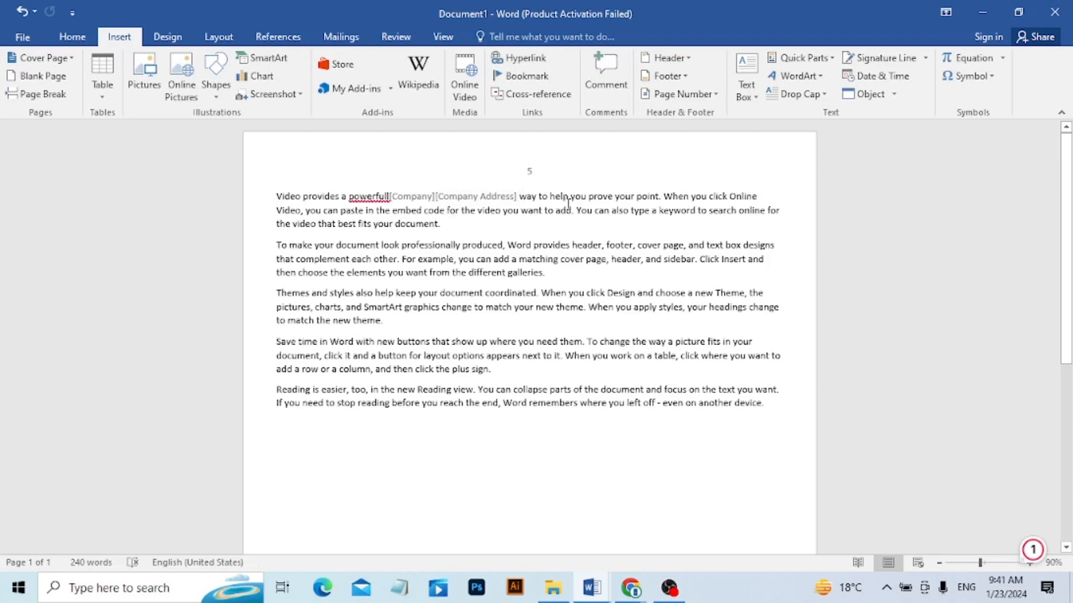
pyautogui.click(816, 82)
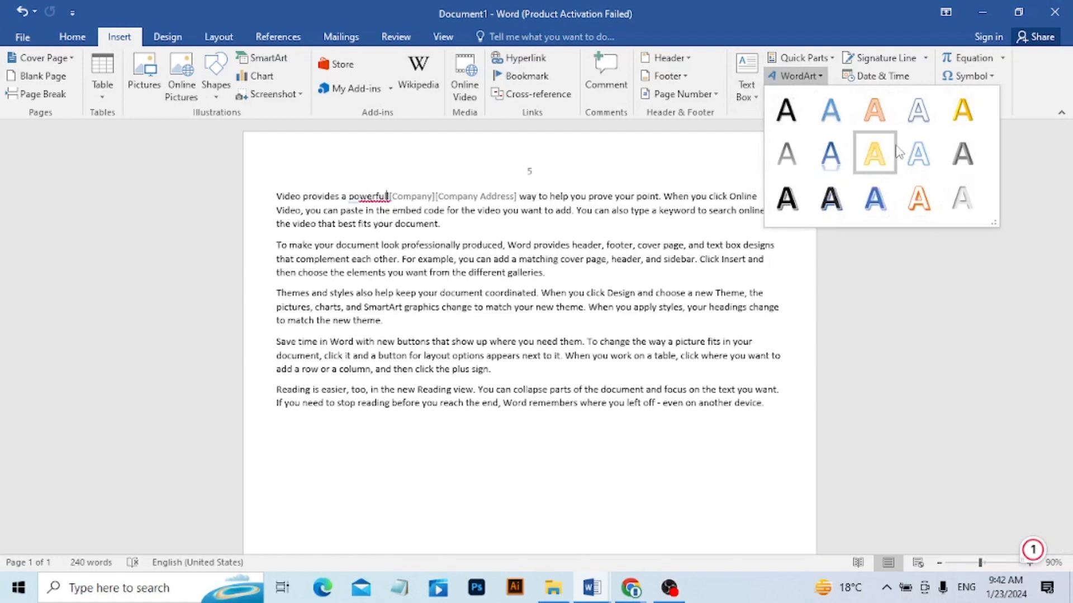
pyautogui.click(726, 154)
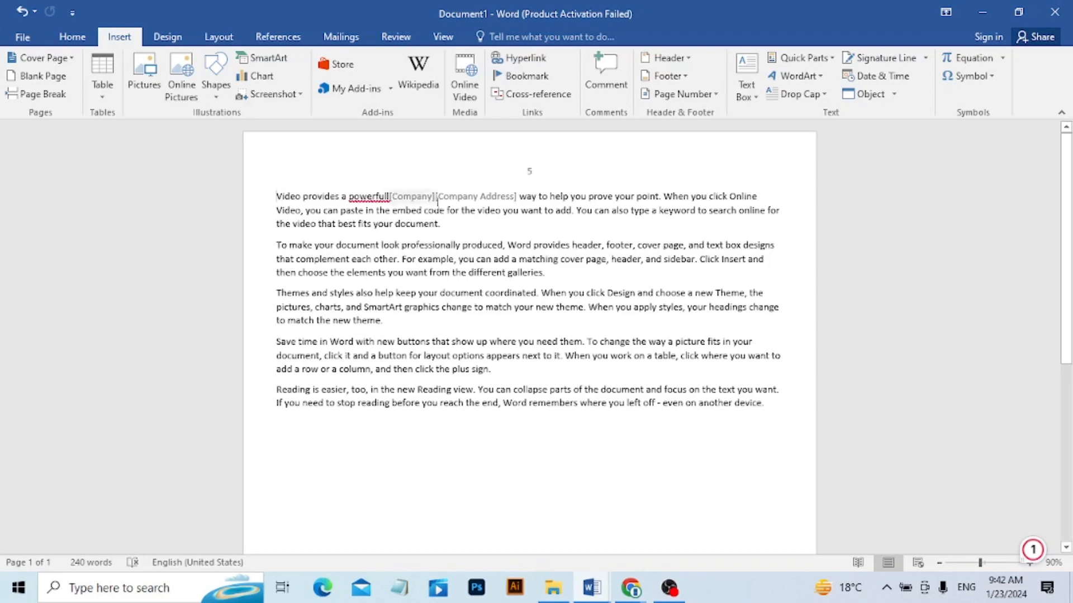
# Apply a Dropped drop cap to the first letter of the first paragraph.
pyautogui.click(825, 95)
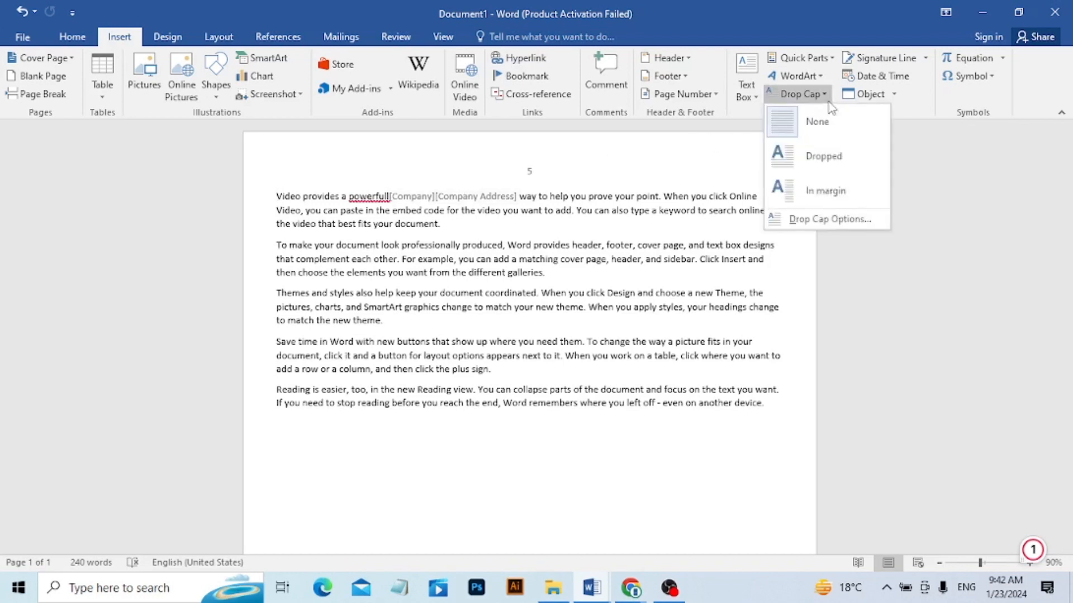
pyautogui.click(817, 156)
pyautogui.click(291, 212)
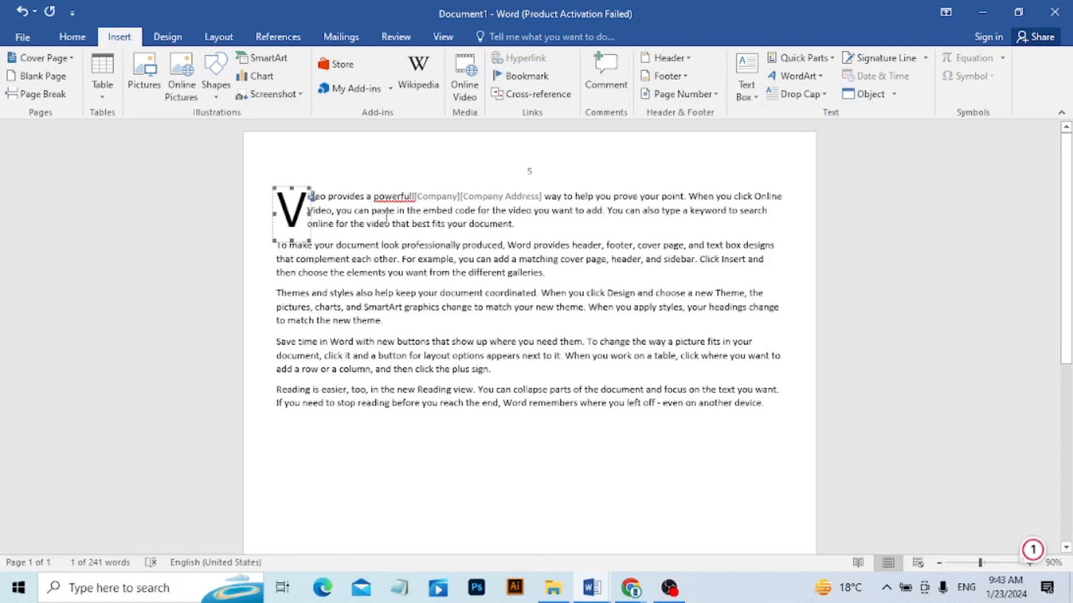
# Change the first paragraph's drop cap position to In margin.
pyautogui.click(820, 99)
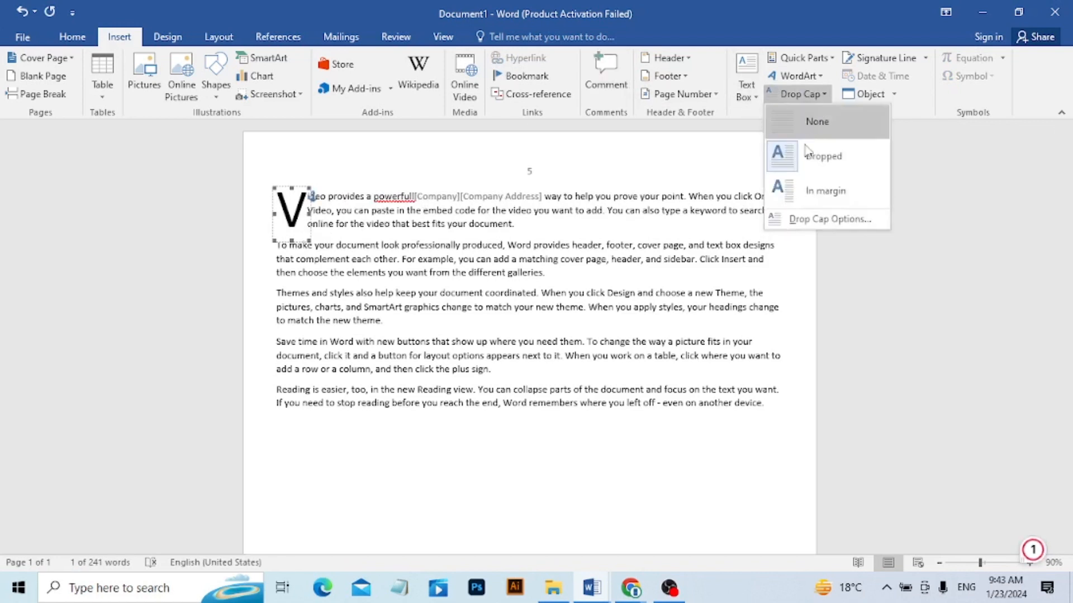
pyautogui.click(803, 188)
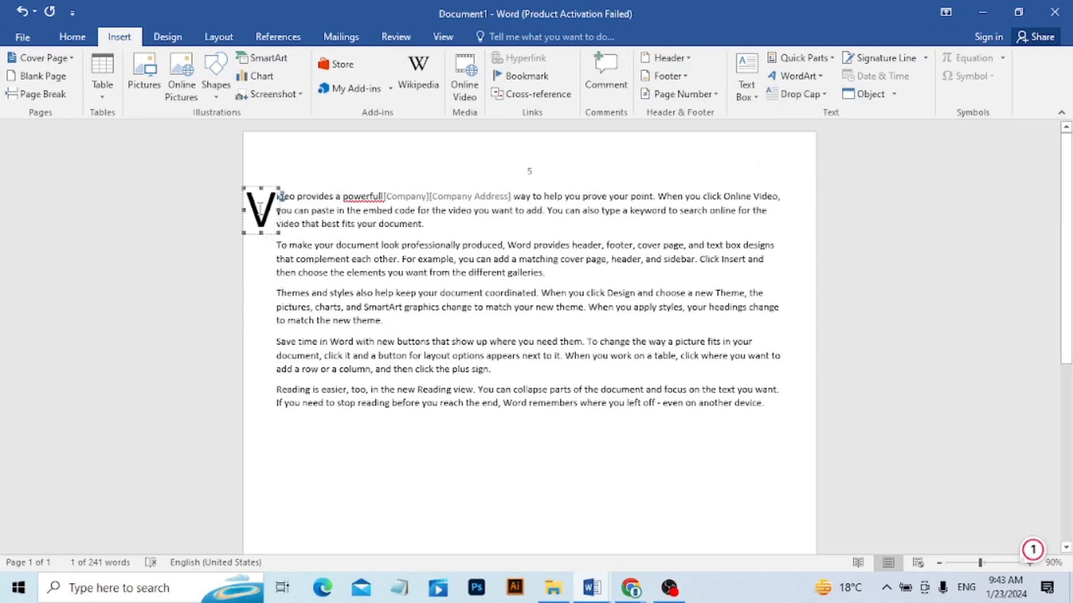
pyautogui.click(820, 99)
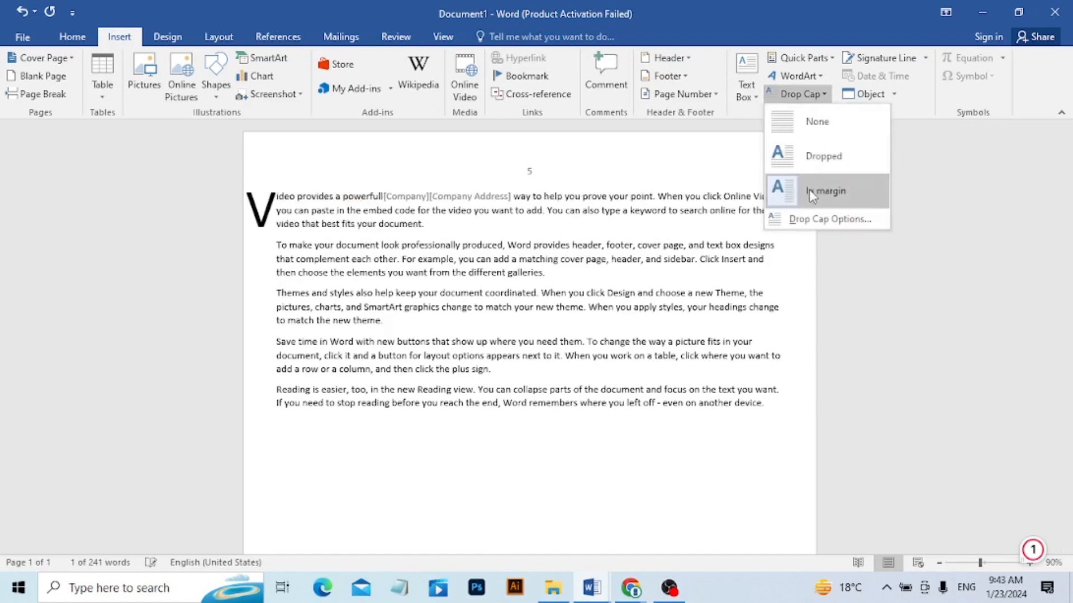
pyautogui.click(816, 190)
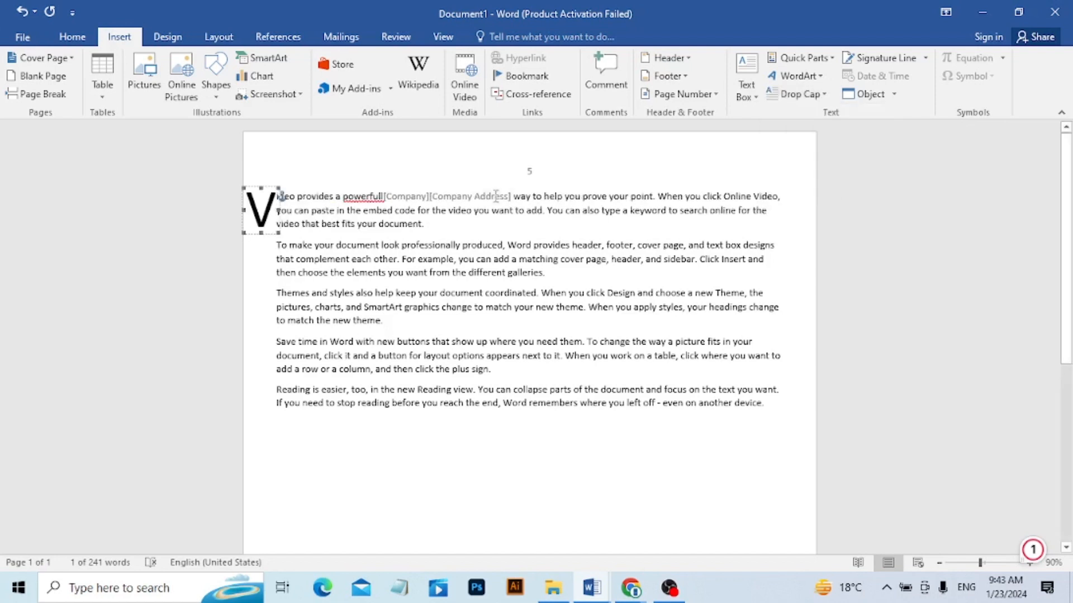
# Try a Dropped drop cap on the third paragraph, and undo it.
pyautogui.click(456, 306)
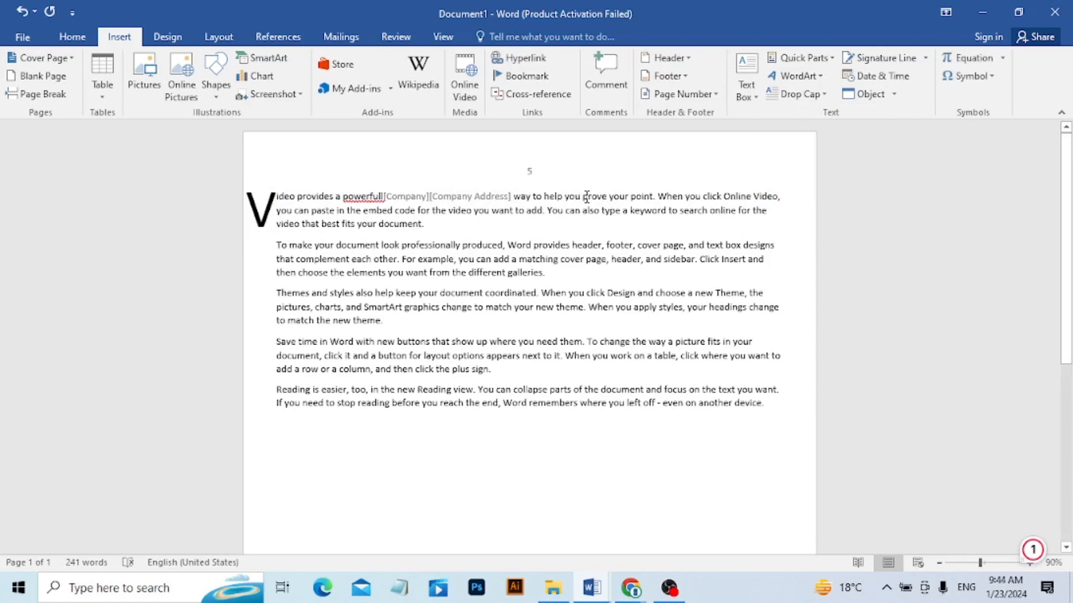
pyautogui.click(826, 100)
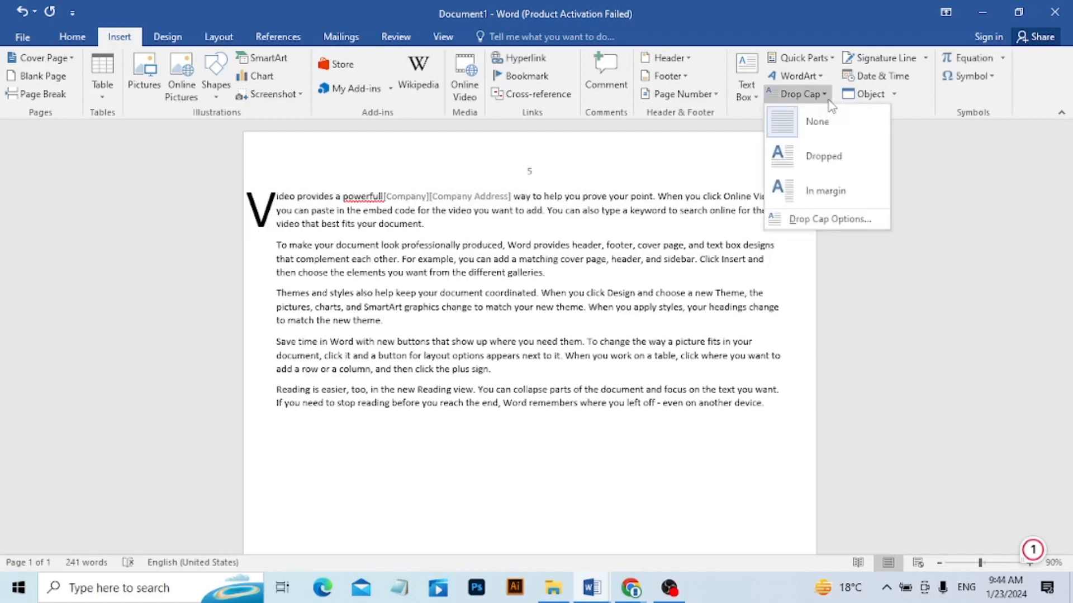
pyautogui.click(819, 154)
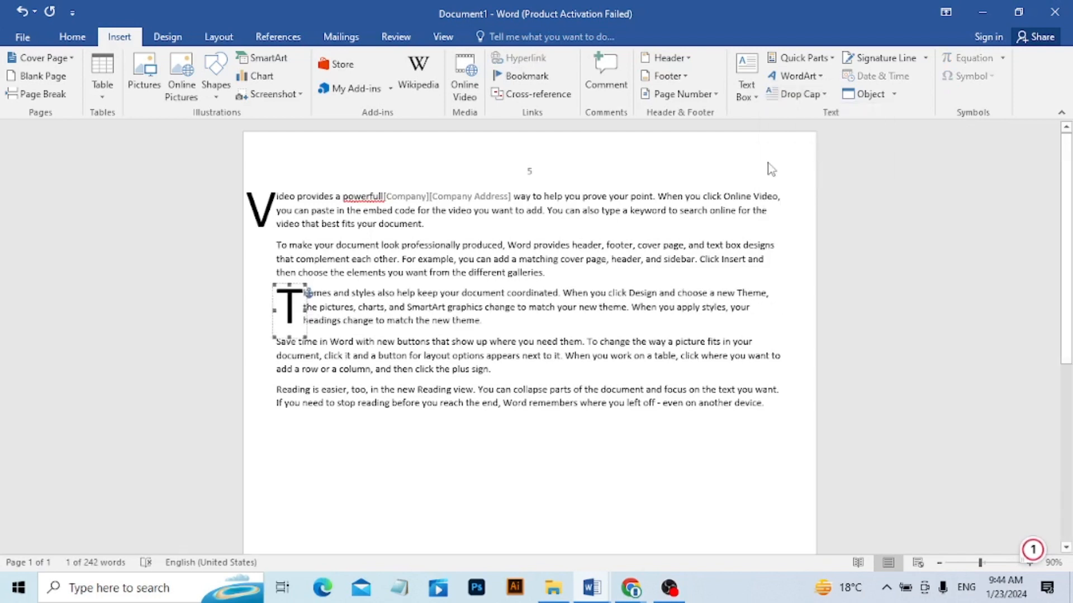
pyautogui.hotkey('ctrl', 'z')
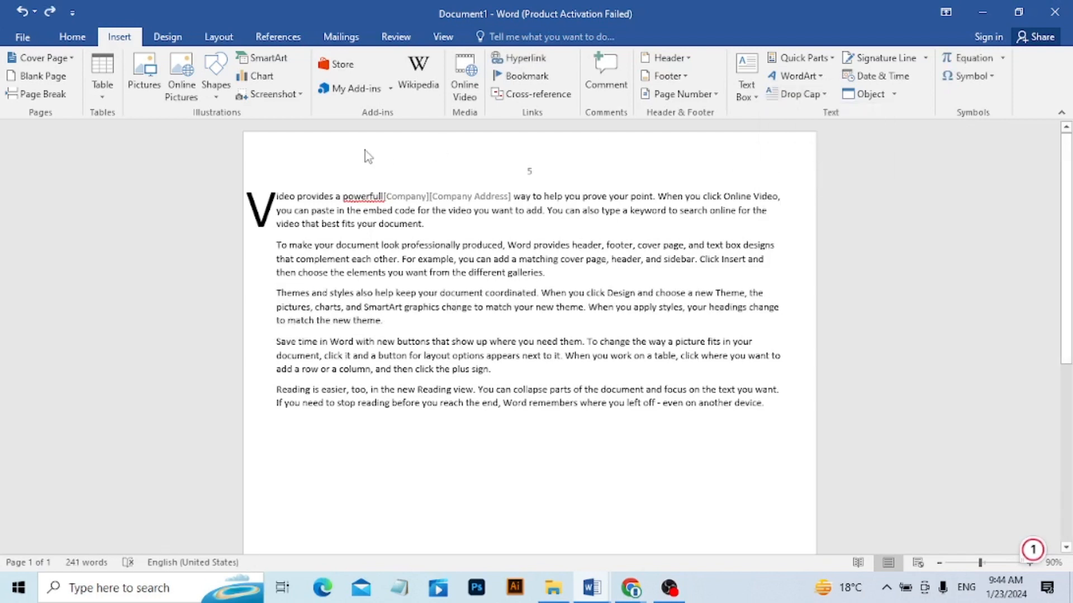
# Set the first paragraph's in-margin drop cap to drop 6 lines, and remove that drop cap.
pyautogui.click(278, 193)
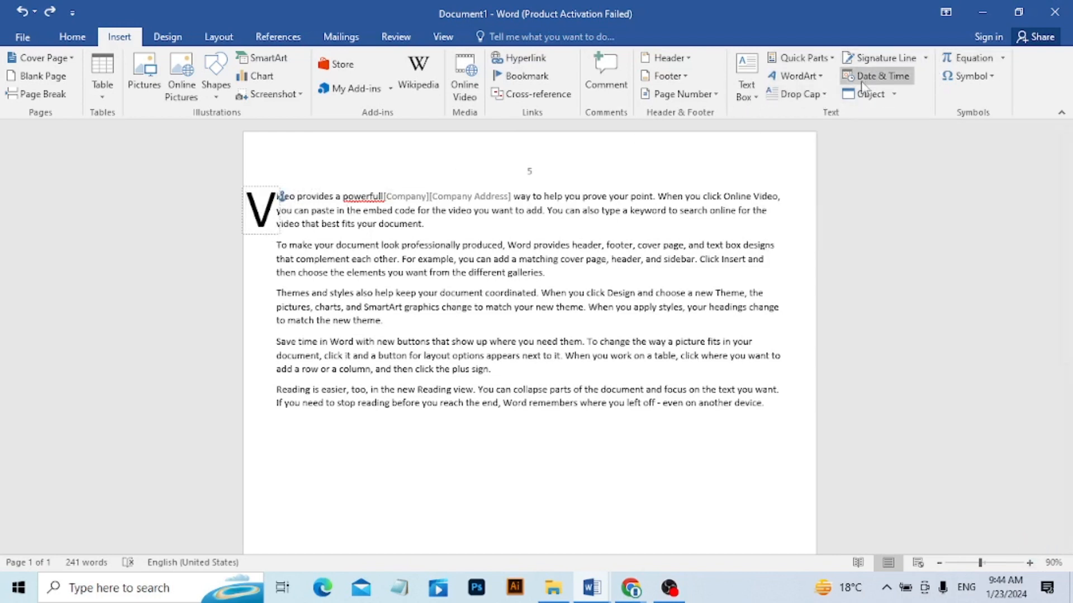
pyautogui.click(816, 96)
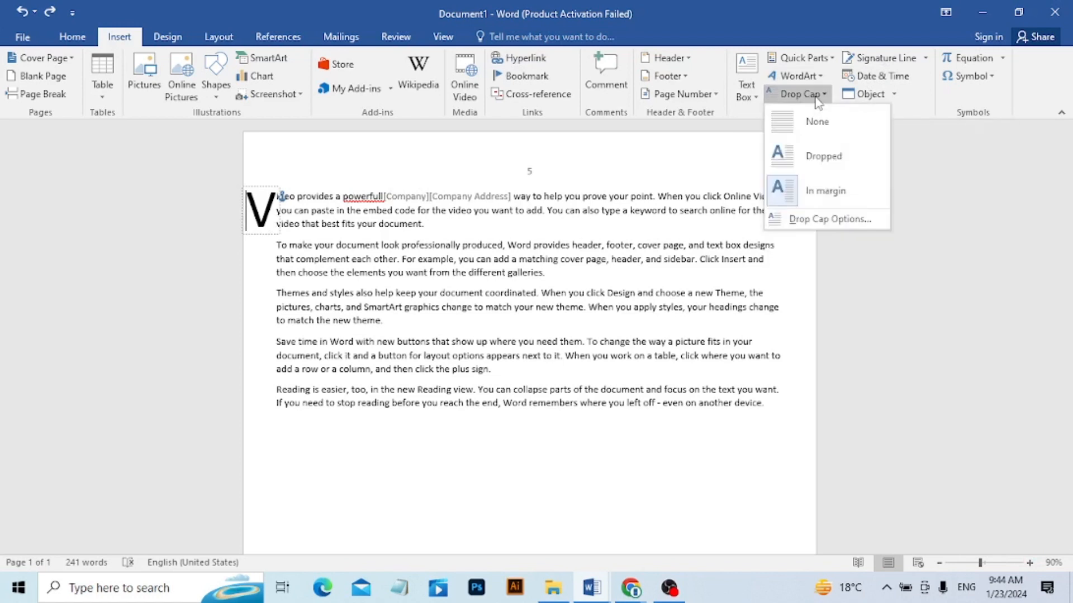
pyautogui.click(817, 221)
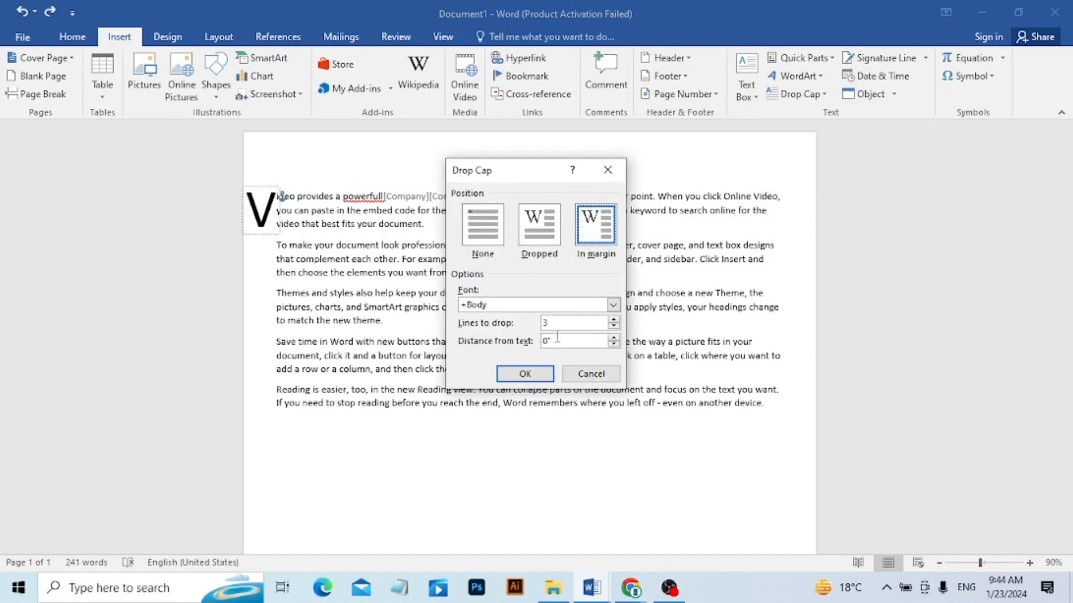
pyautogui.moveTo(557, 329); pyautogui.dragTo(485, 325)
pyautogui.write('6')
pyautogui.click(524, 374)
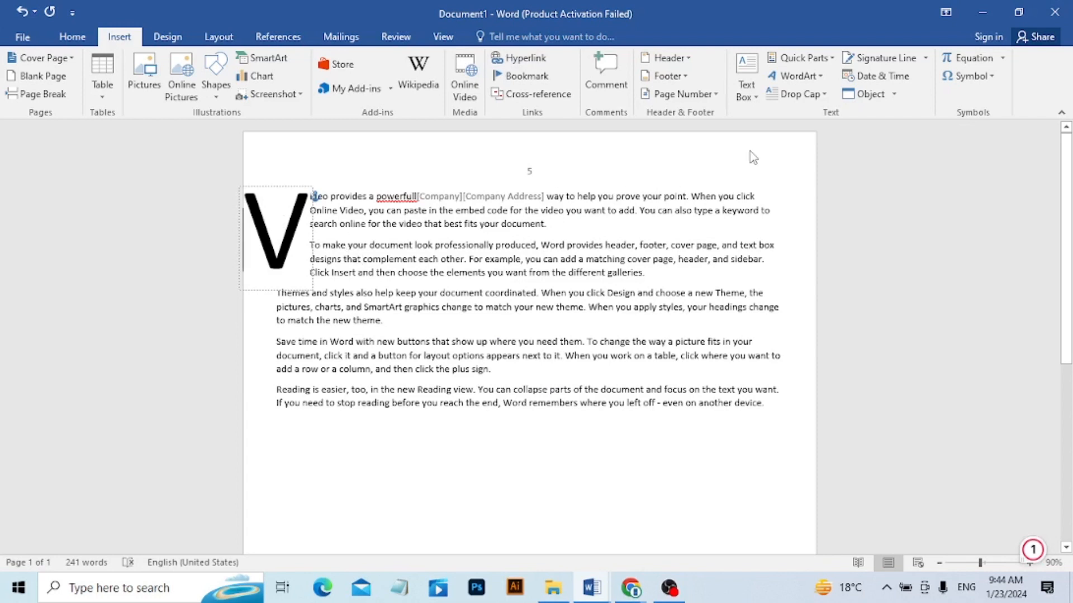
pyautogui.click(819, 100)
pyautogui.click(817, 114)
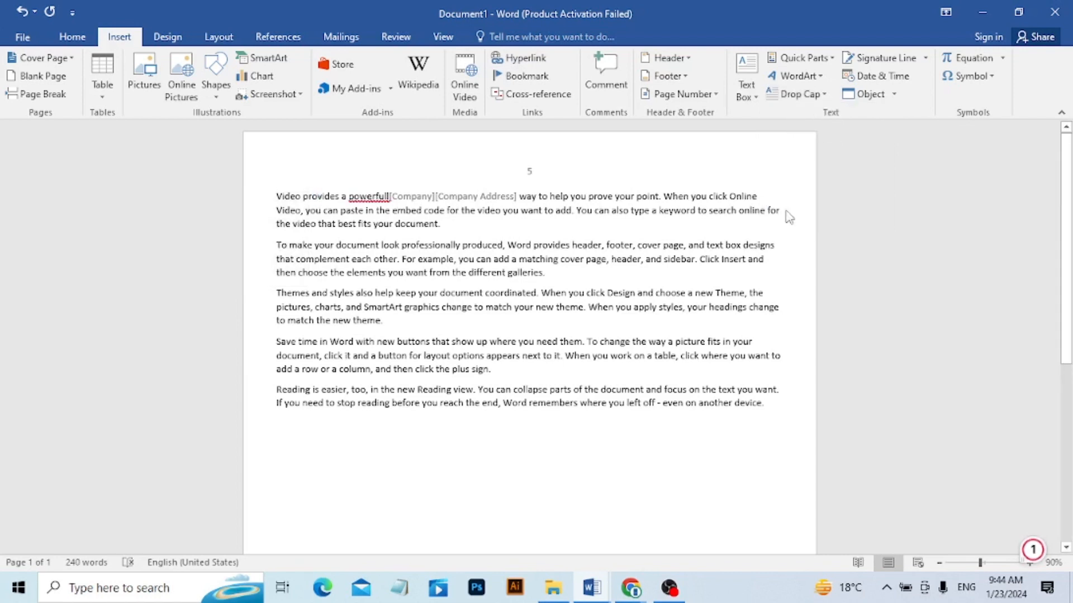
# Insert a signature line below the last paragraph with the suggested signer's full name and the title Manager HR.
pyautogui.click(770, 405)
pyautogui.press('Return')
pyautogui.click(924, 58)
pyautogui.click(897, 77)
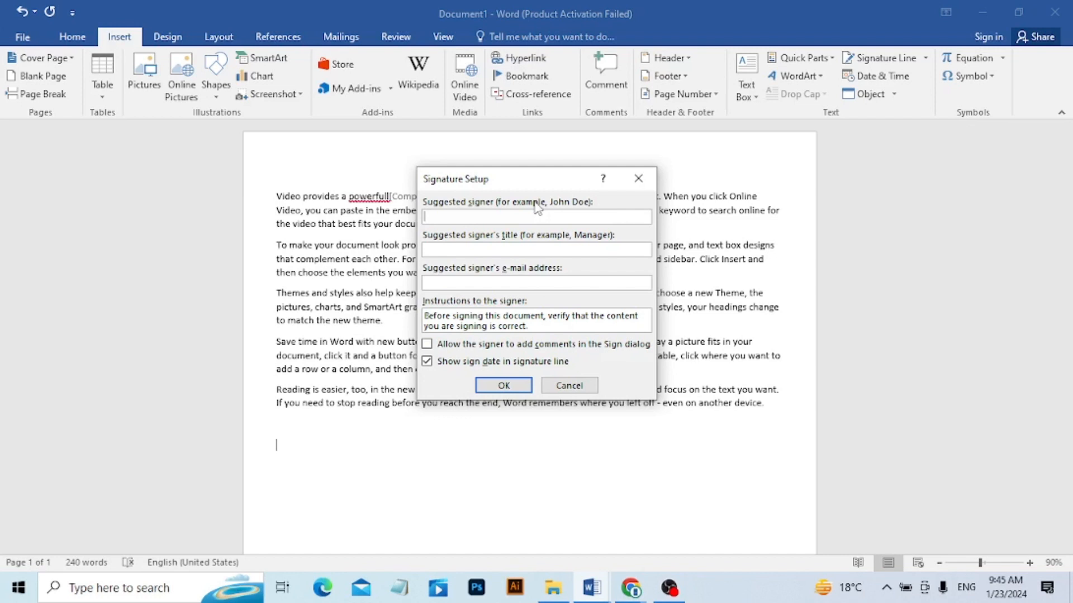
pyautogui.write('oa')
pyautogui.write('Manager HR')
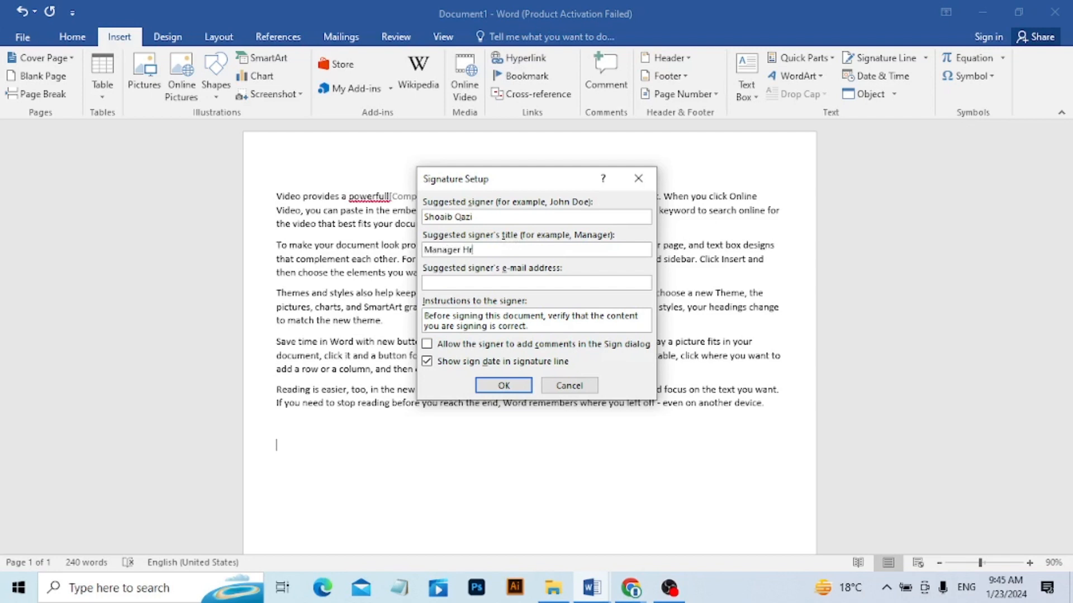
pyautogui.click(502, 386)
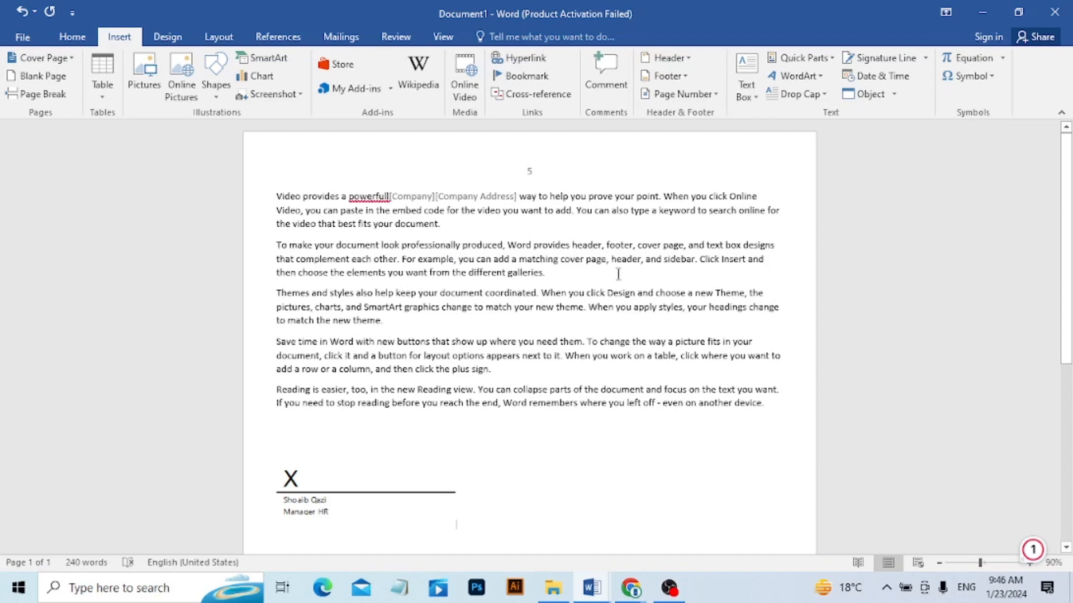
# Insert the current date and time beside the signature line in the format 1/23/2024 9:46 AM.
pyautogui.click(888, 78)
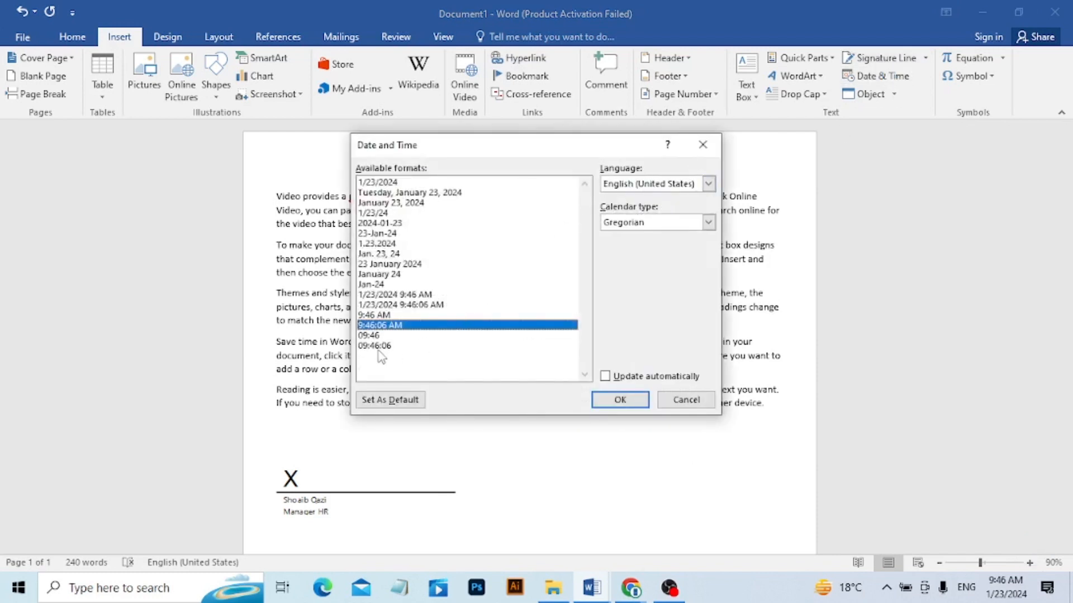
pyautogui.click(423, 193)
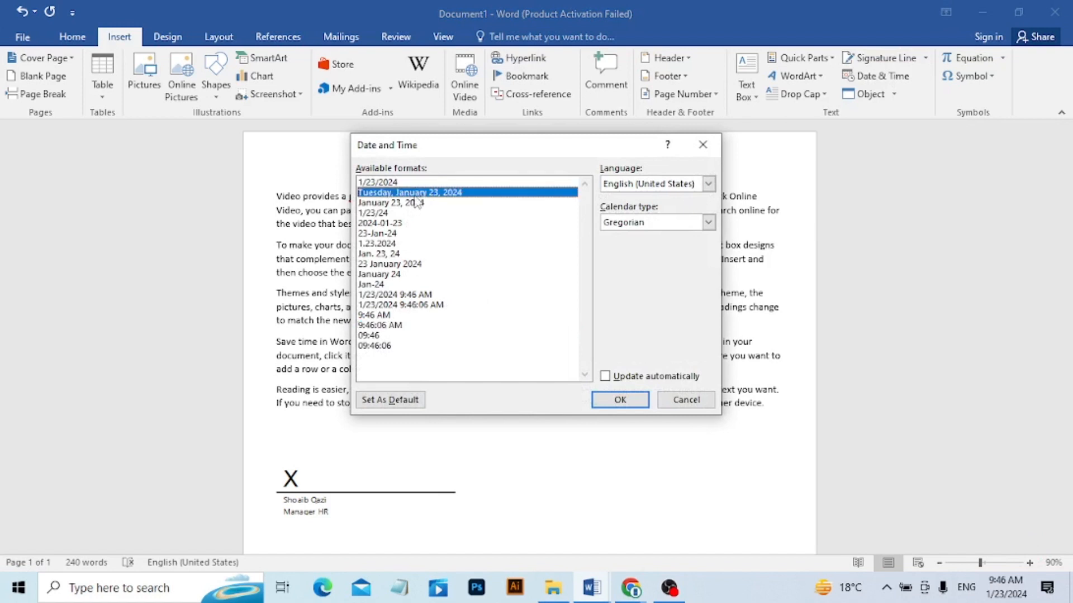
pyautogui.click(408, 203)
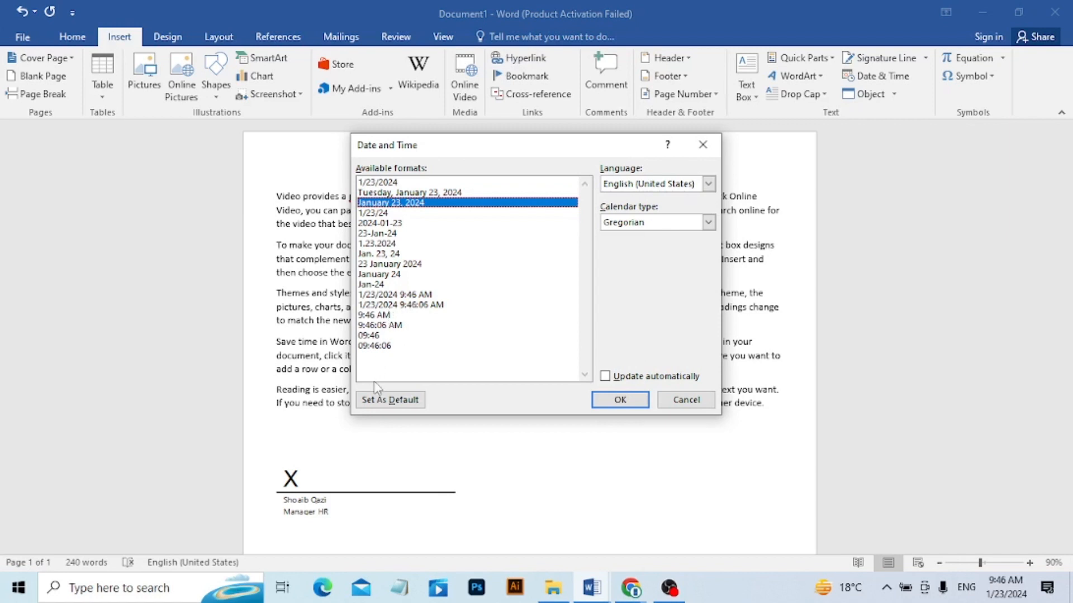
pyautogui.click(411, 295)
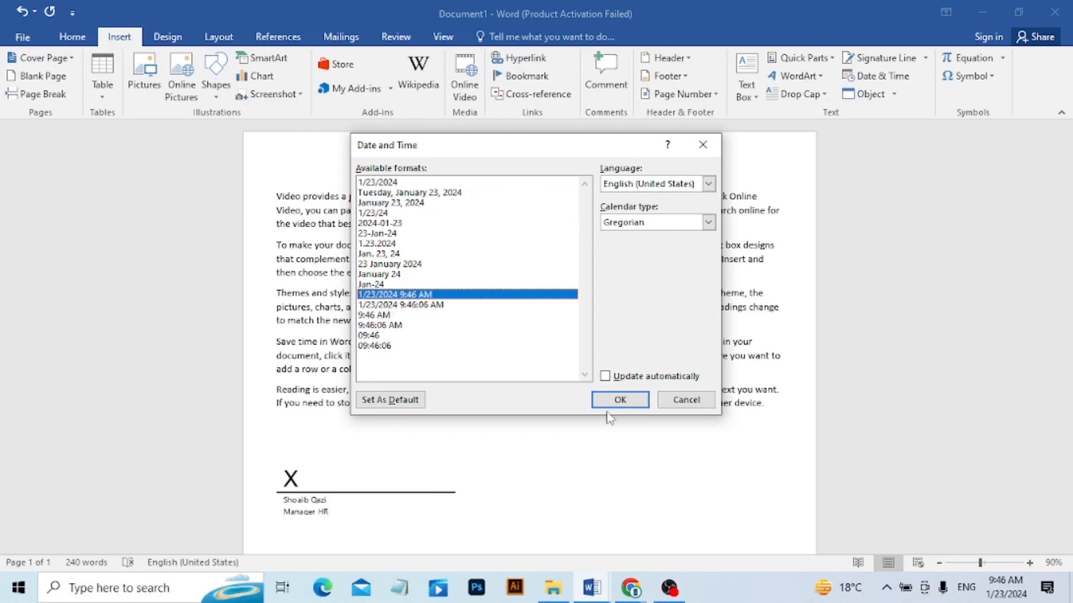
pyautogui.click(617, 399)
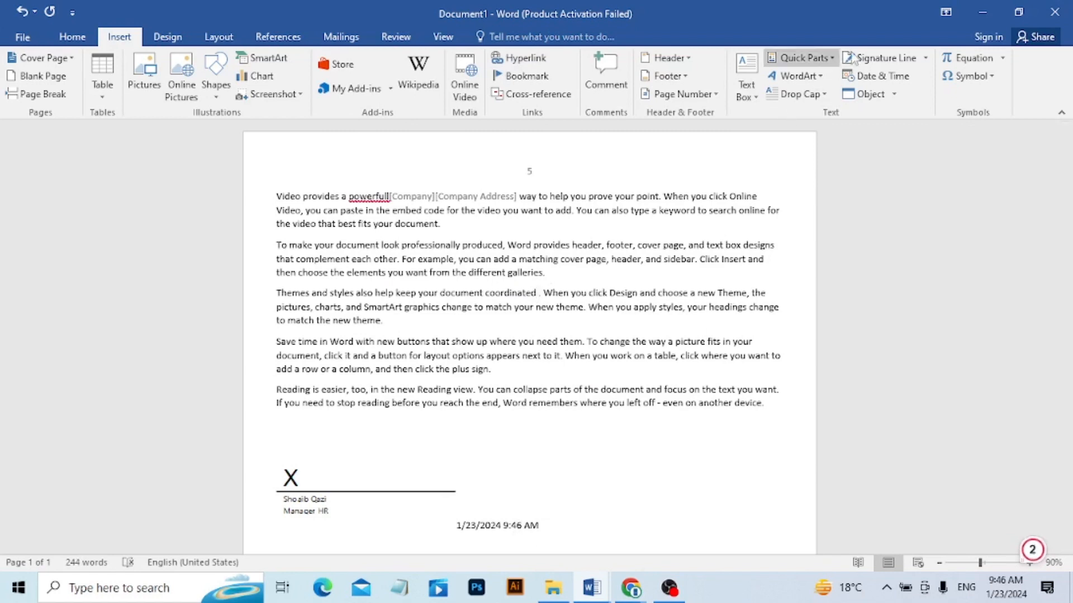
# Insert the current date in the third paragraph after "coordinated" in the format Tuesday, January 23, 2024.
pyautogui.click(877, 76)
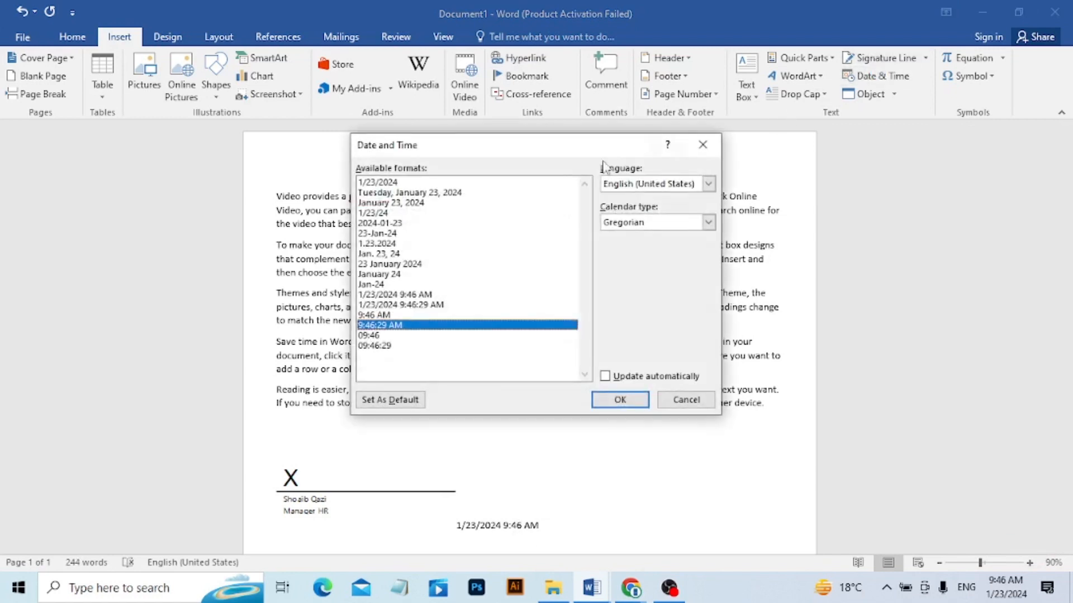
pyautogui.click(454, 193)
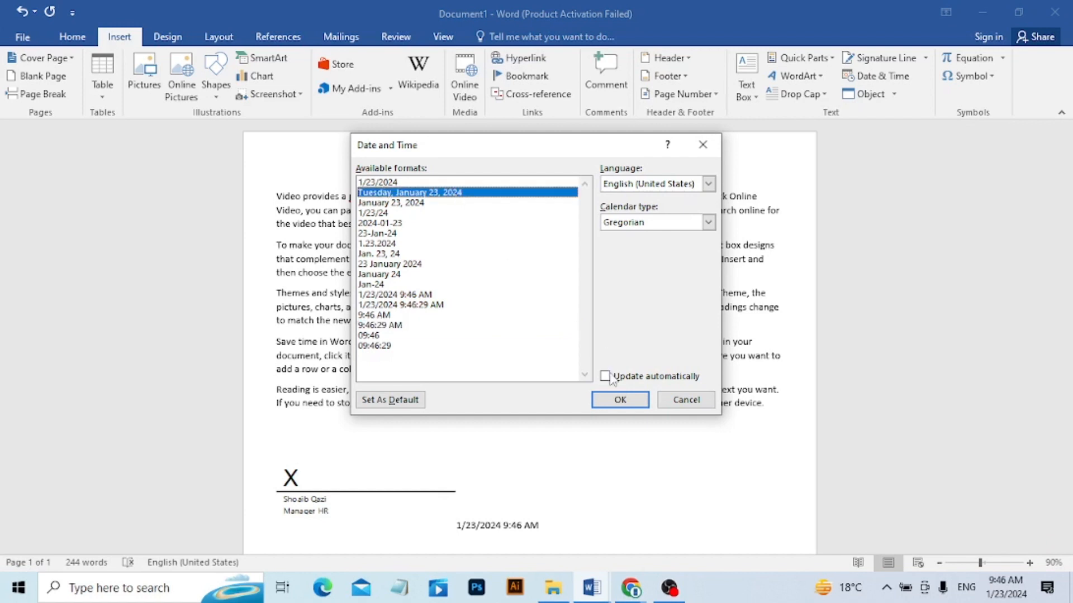
pyautogui.click(620, 400)
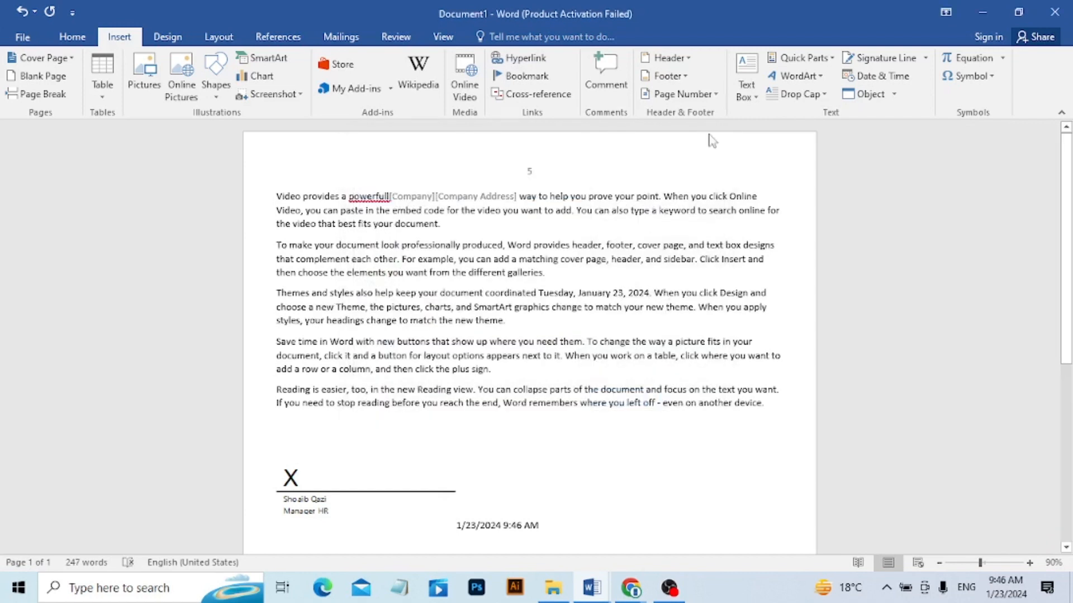
# Insert a new Microsoft Excel Chart object after the date in the third paragraph.
pyautogui.click(893, 96)
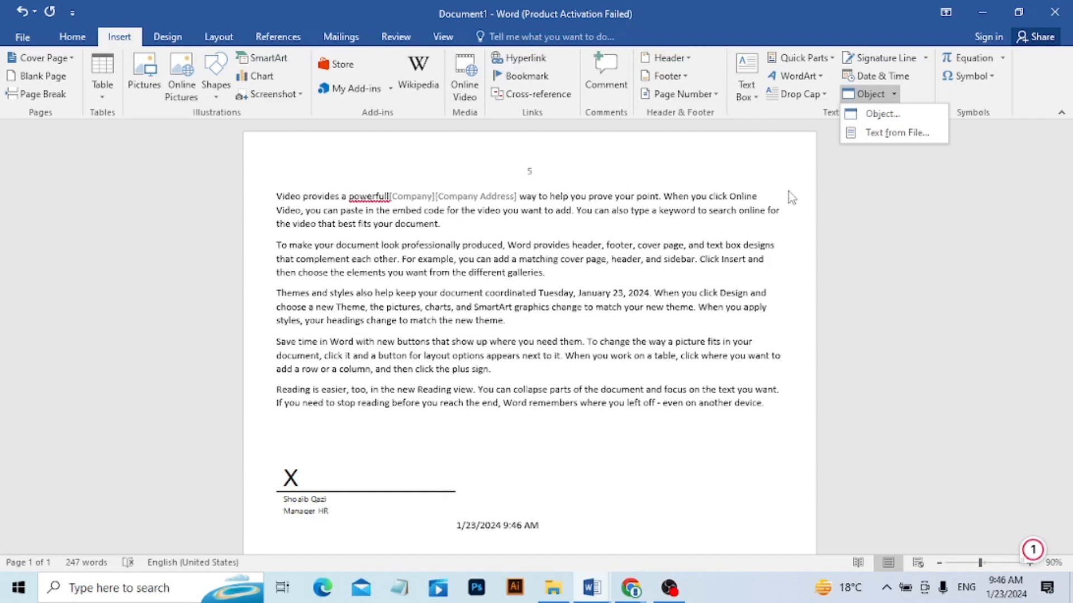
pyautogui.click(671, 454)
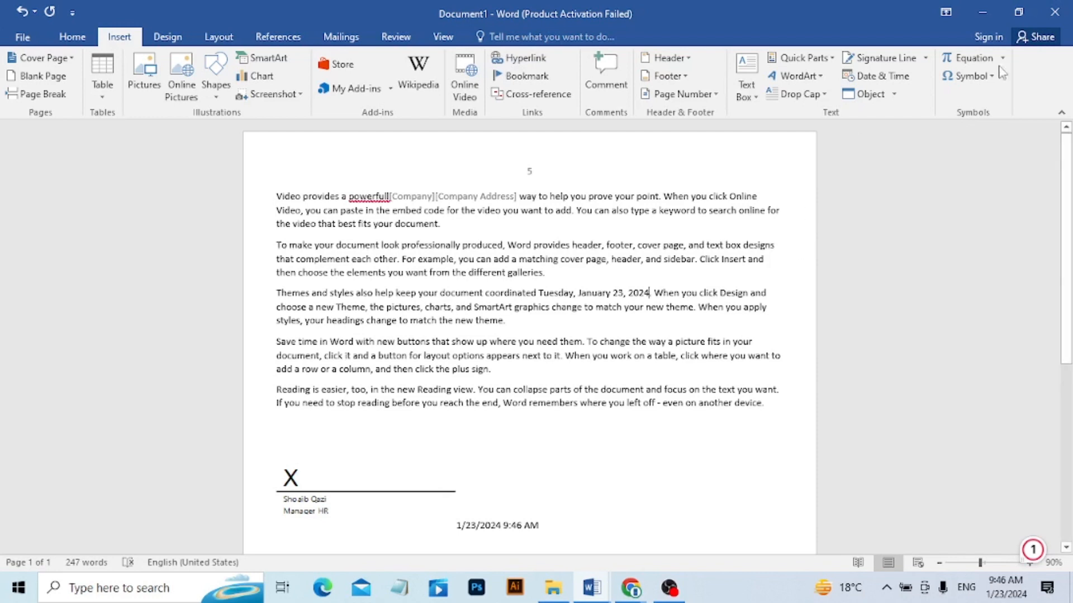
pyautogui.click(893, 97)
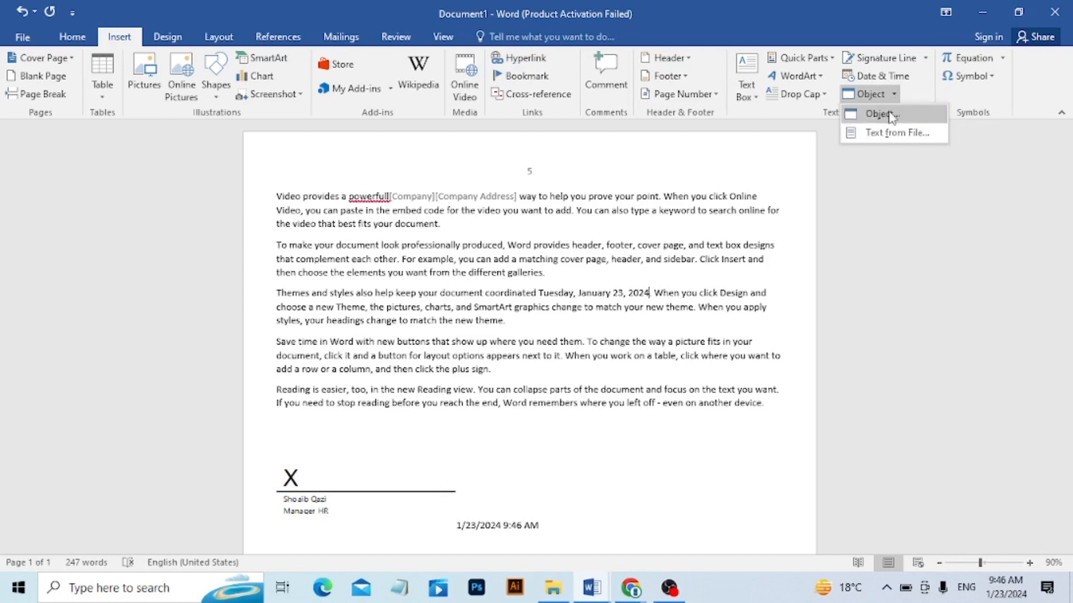
pyautogui.click(888, 113)
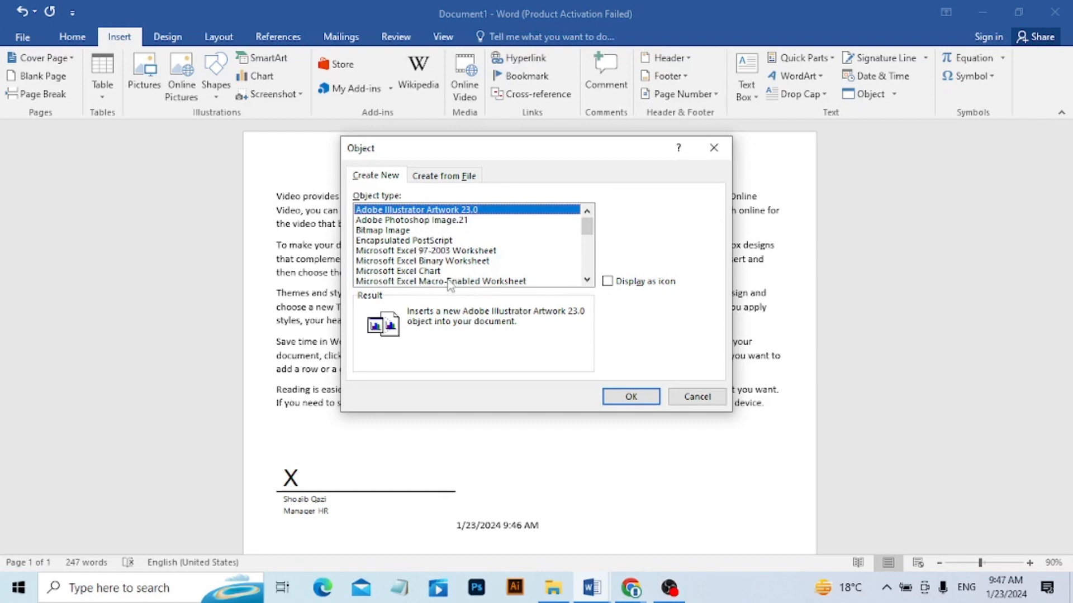
pyautogui.click(435, 282)
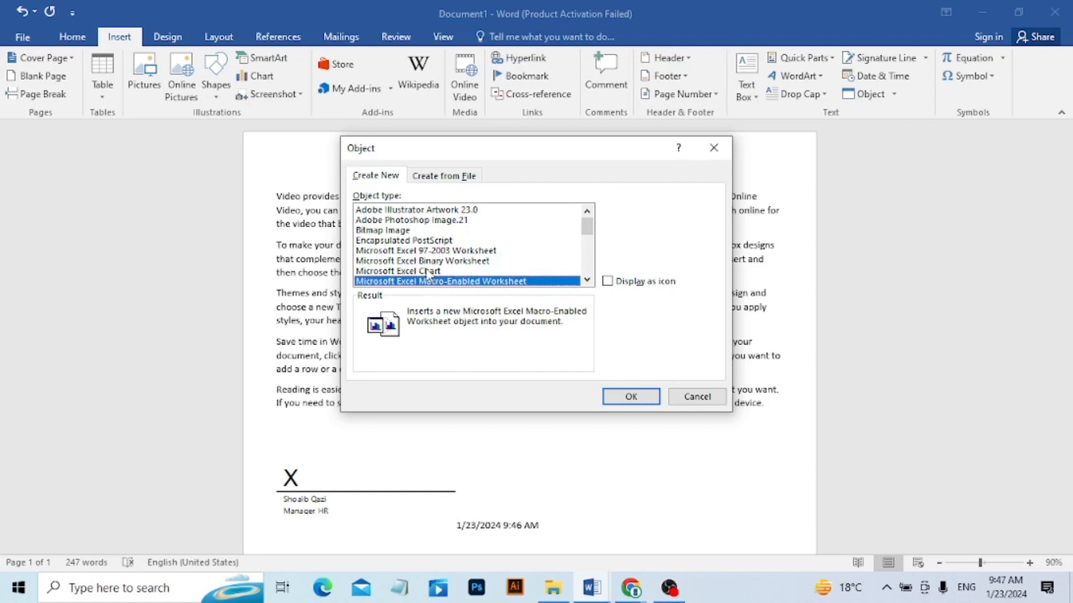
pyautogui.click(428, 271)
pyautogui.click(629, 398)
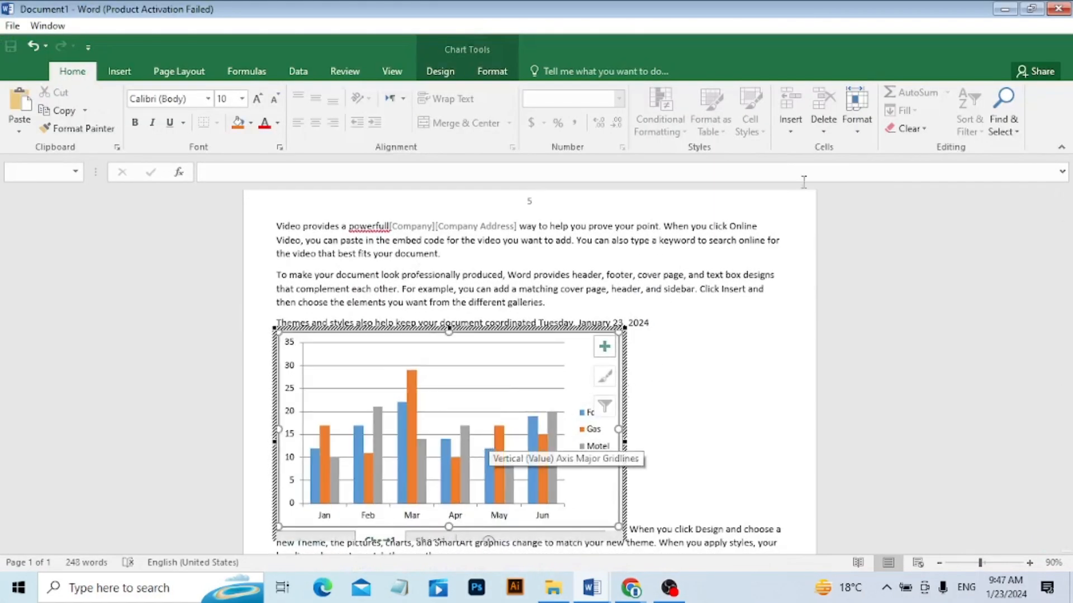
# Leave the chart's editing mode while keeping the document open, and delete the embedded chart.
pyautogui.click(1067, 10)
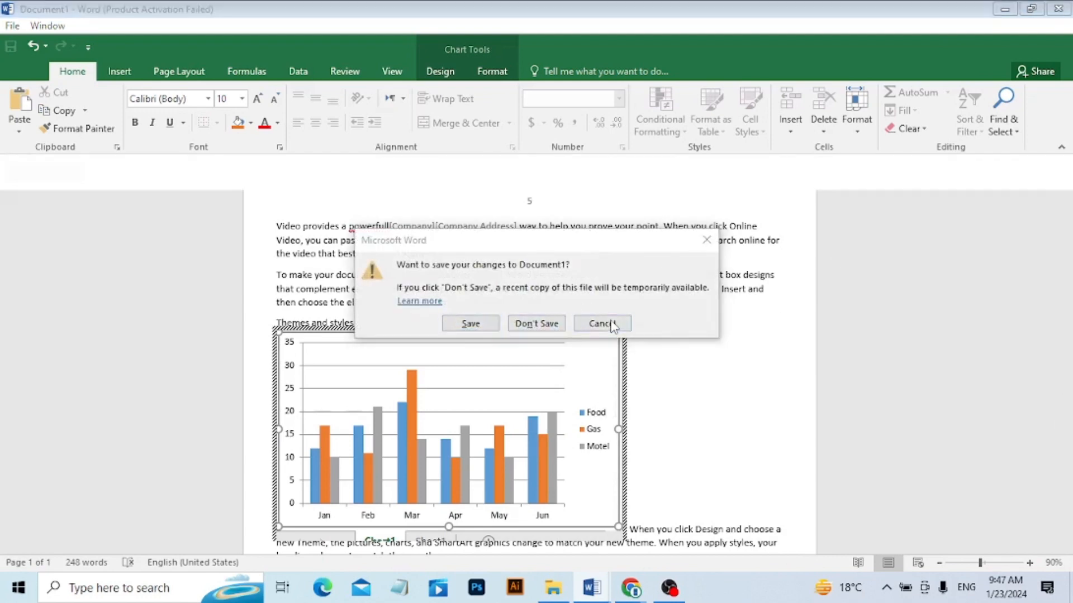
pyautogui.click(609, 326)
pyautogui.click(685, 446)
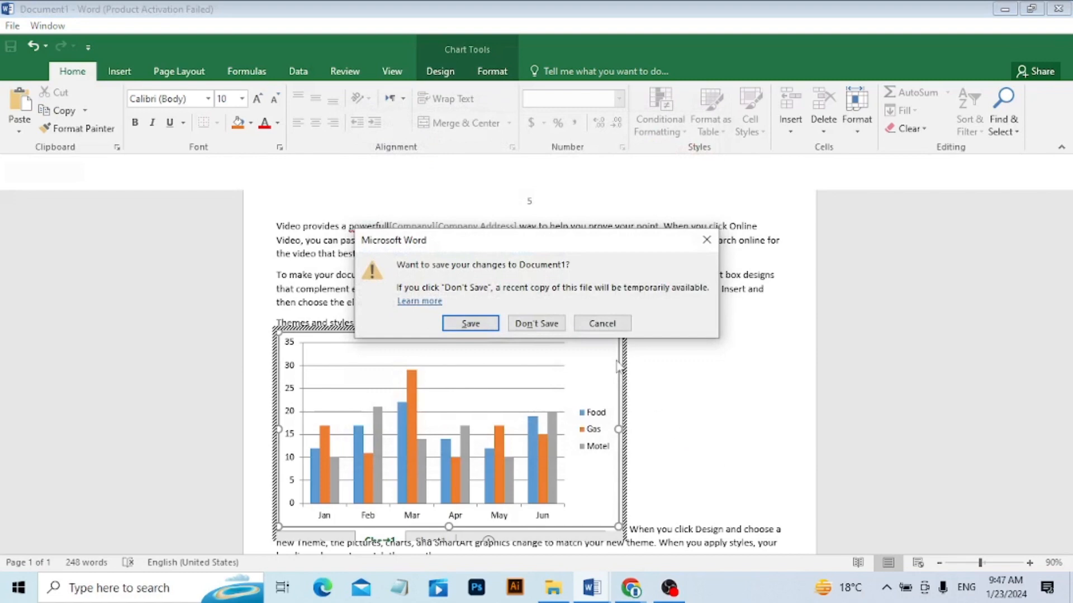
pyautogui.click(603, 323)
pyautogui.click(730, 410)
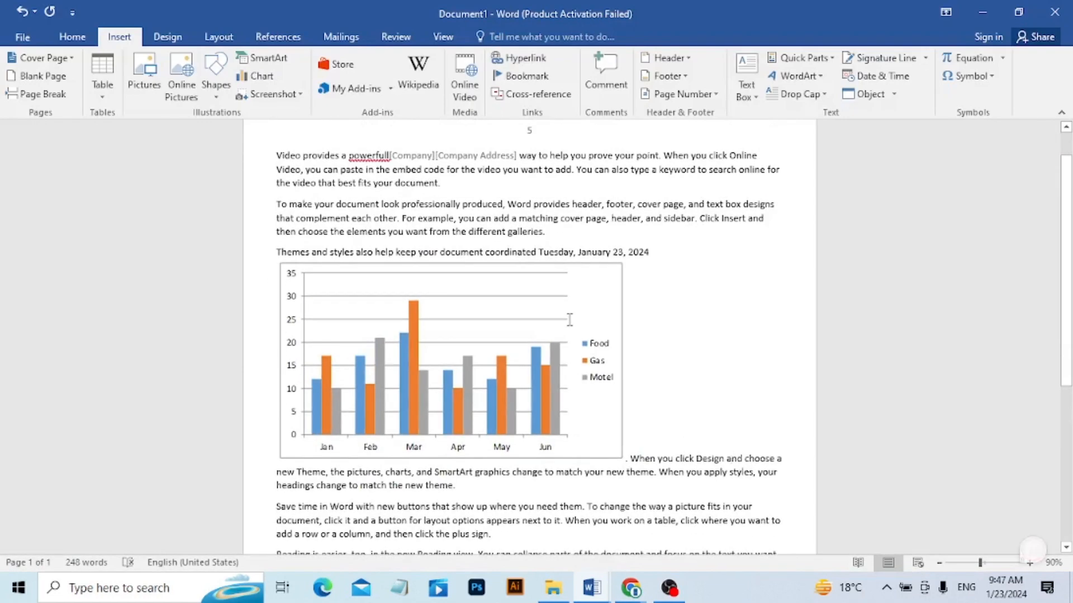
pyautogui.click(570, 322)
pyautogui.press('Delete')
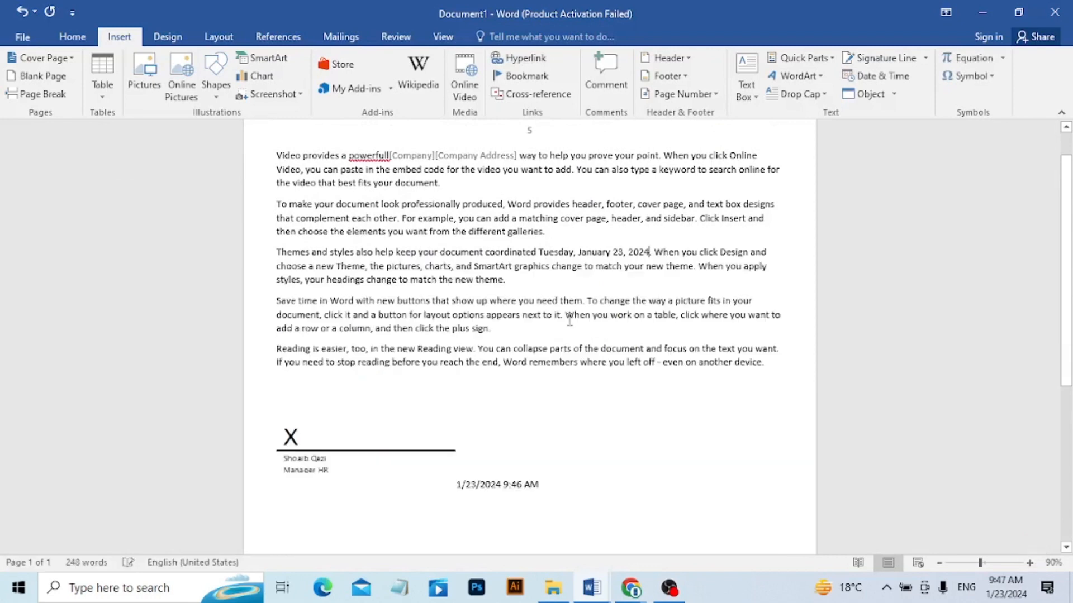
# Try a Microsoft Excel Macro-Enabled Worksheet object after the date in the third paragraph, and delete it.
pyautogui.click(877, 94)
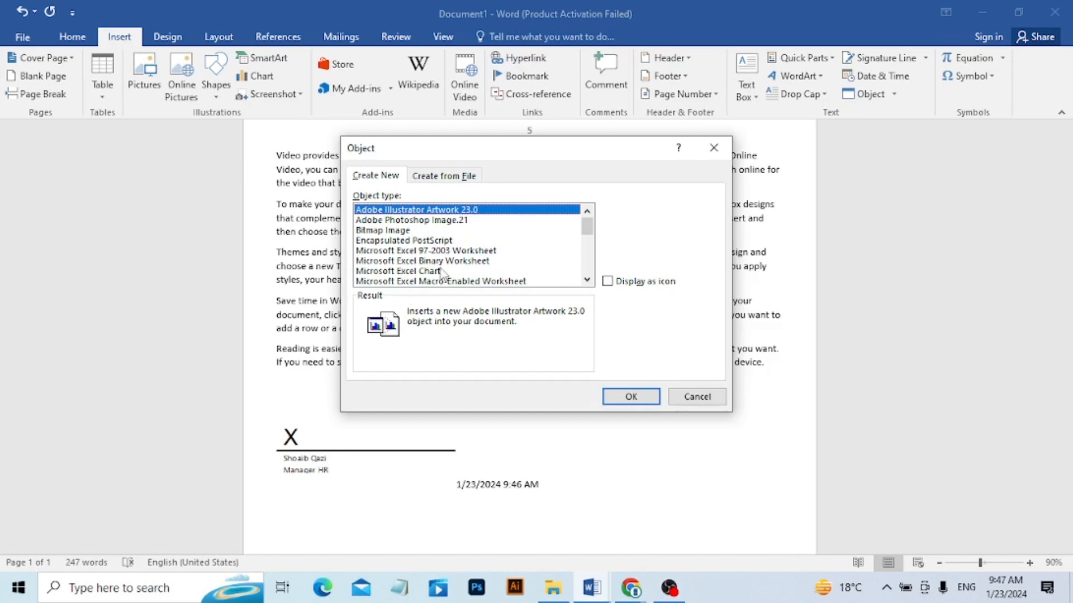
pyautogui.click(449, 281)
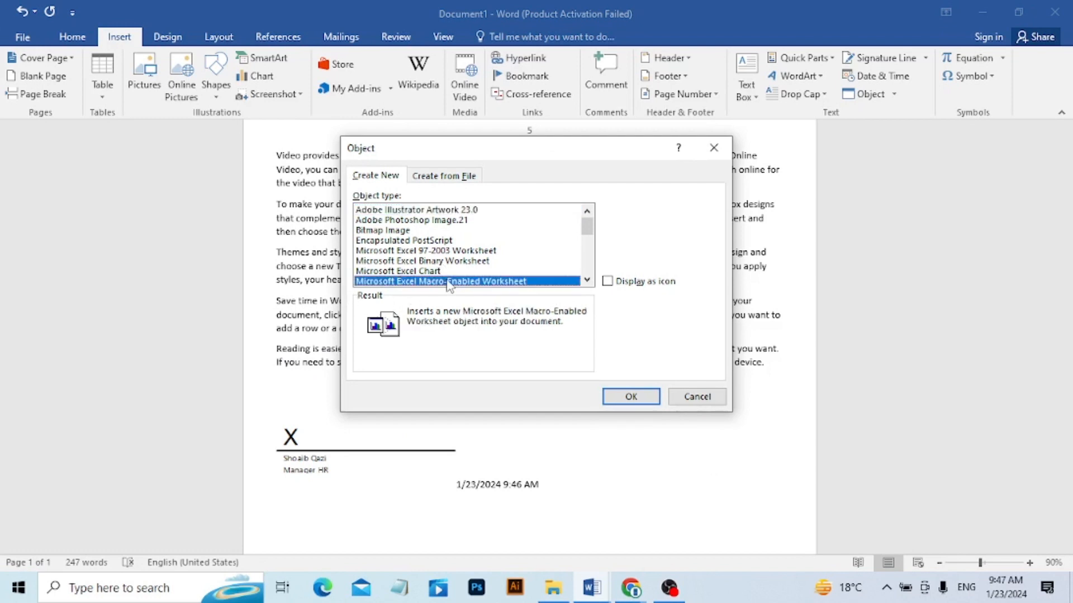
pyautogui.click(616, 398)
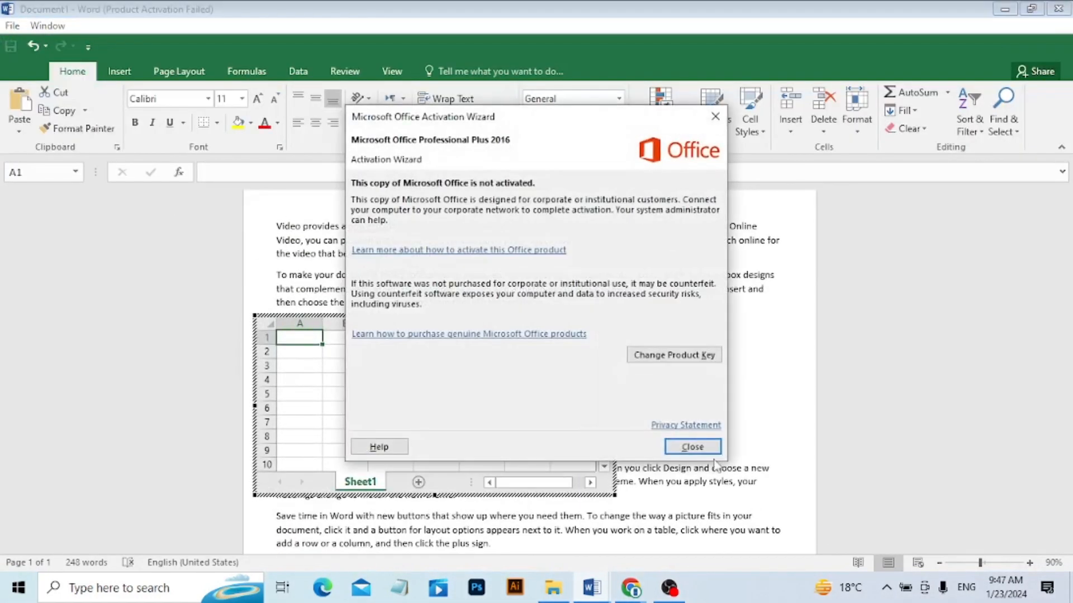
pyautogui.click(692, 447)
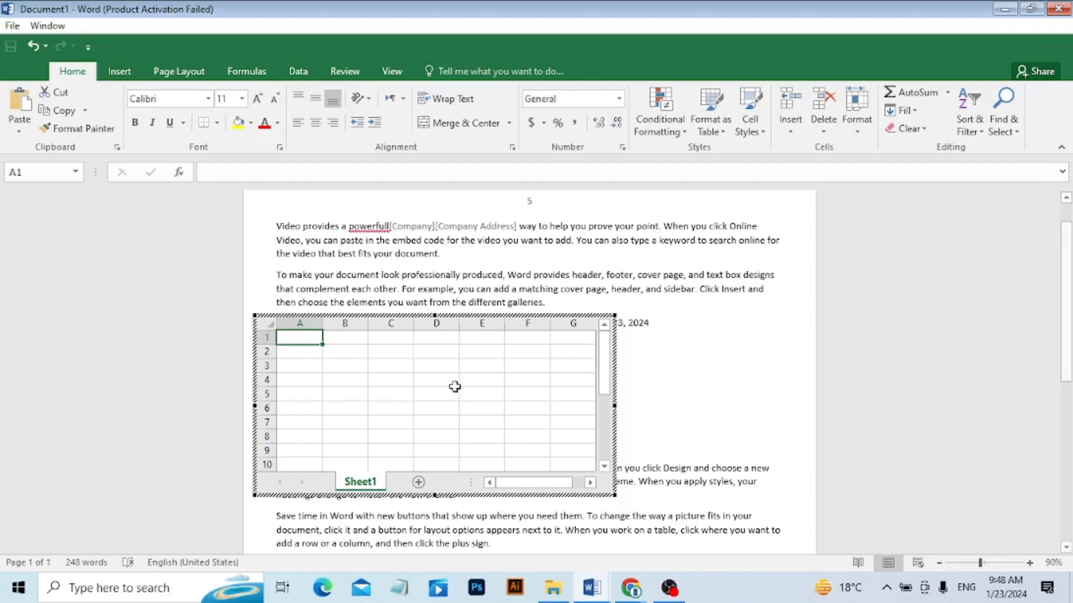
pyautogui.click(749, 375)
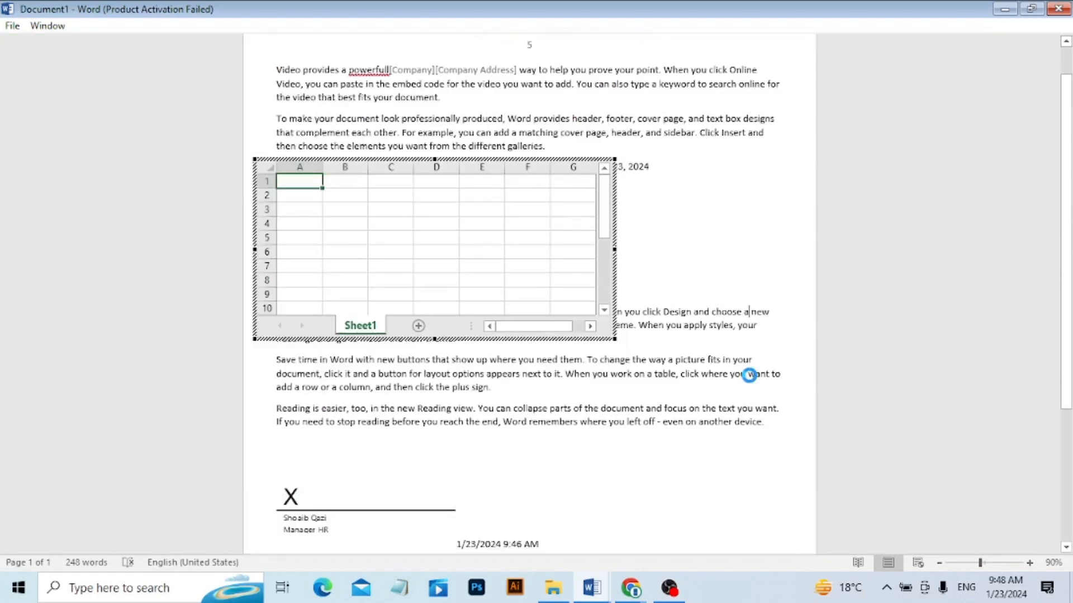
pyautogui.click(570, 351)
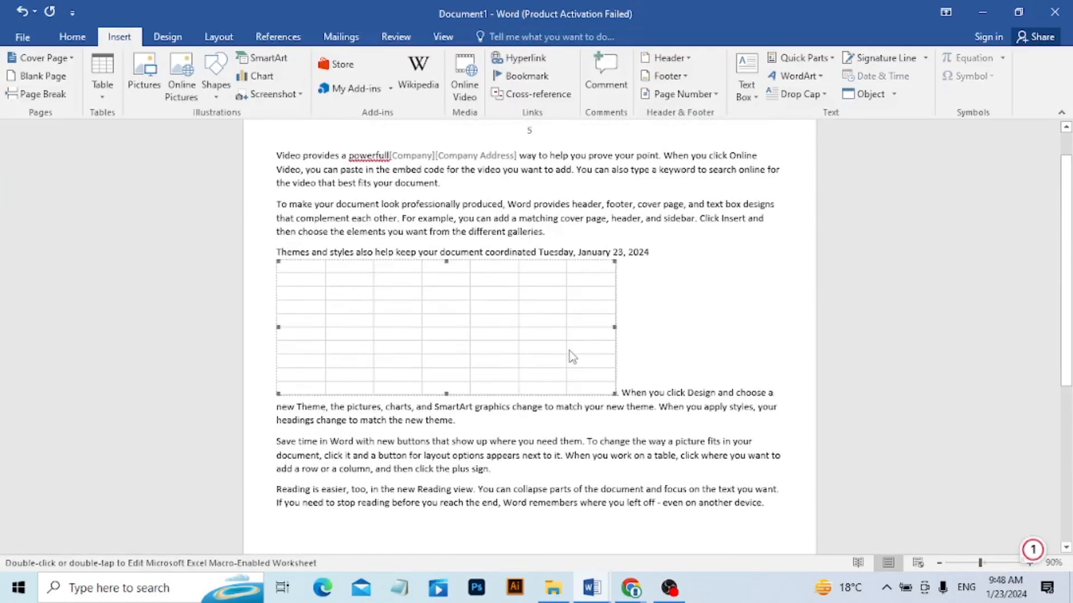
pyautogui.press('Delete')
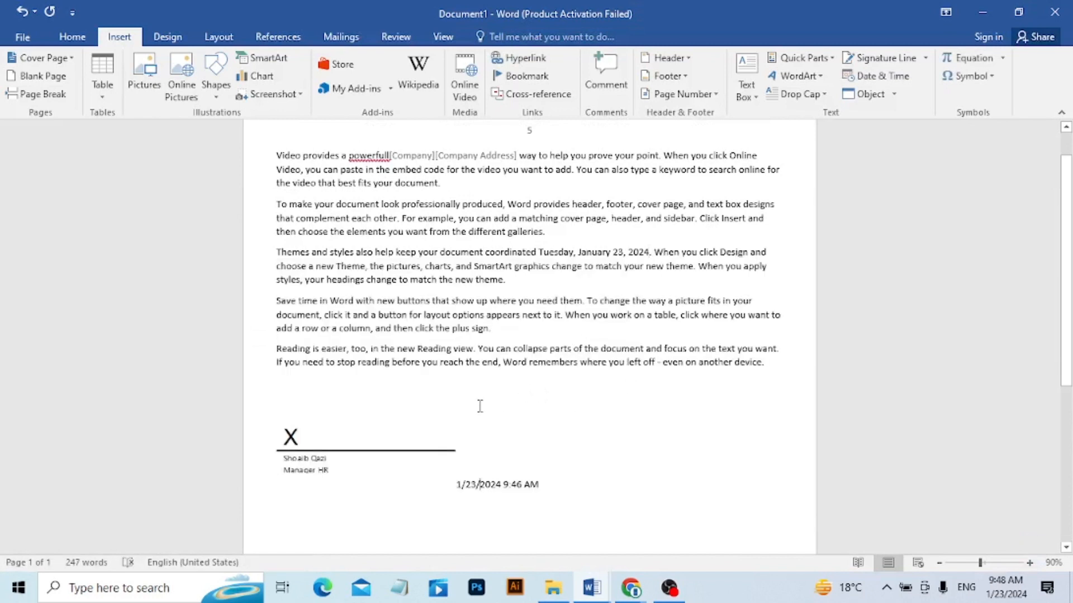
# Start a new line below the last paragraph and insert the text of Digital Marketing course structure (5) from the Downloads folder.
pyautogui.click(777, 360)
pyautogui.press('Return')
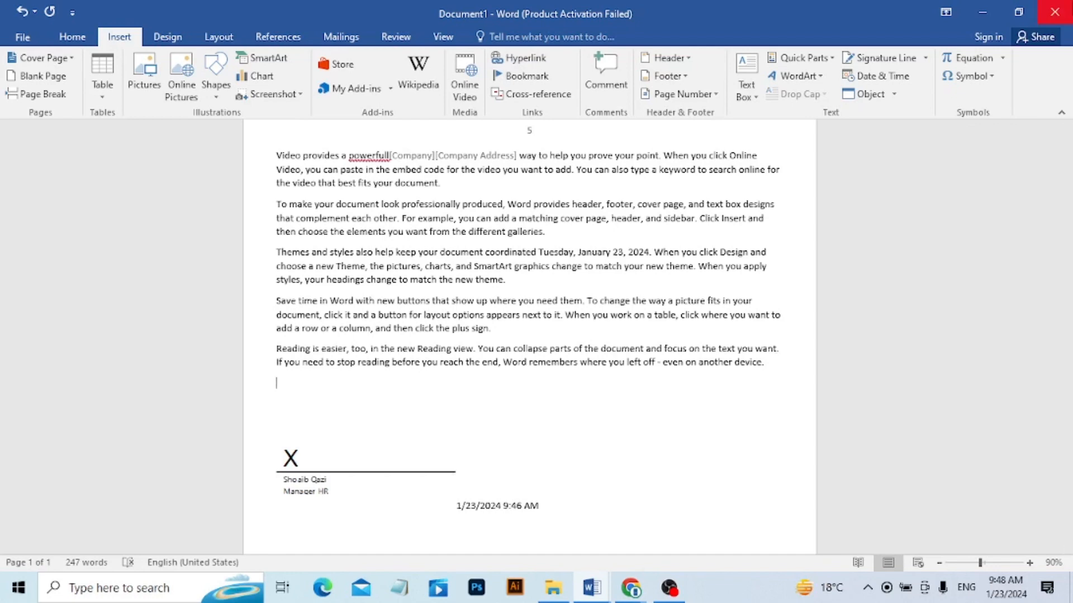
pyautogui.click(888, 96)
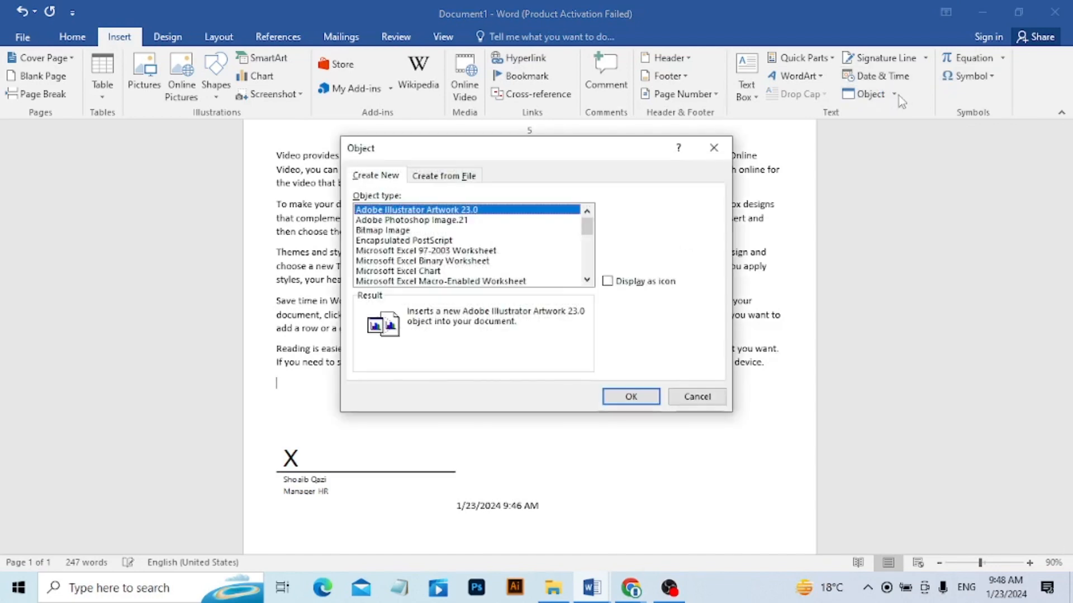
pyautogui.click(682, 396)
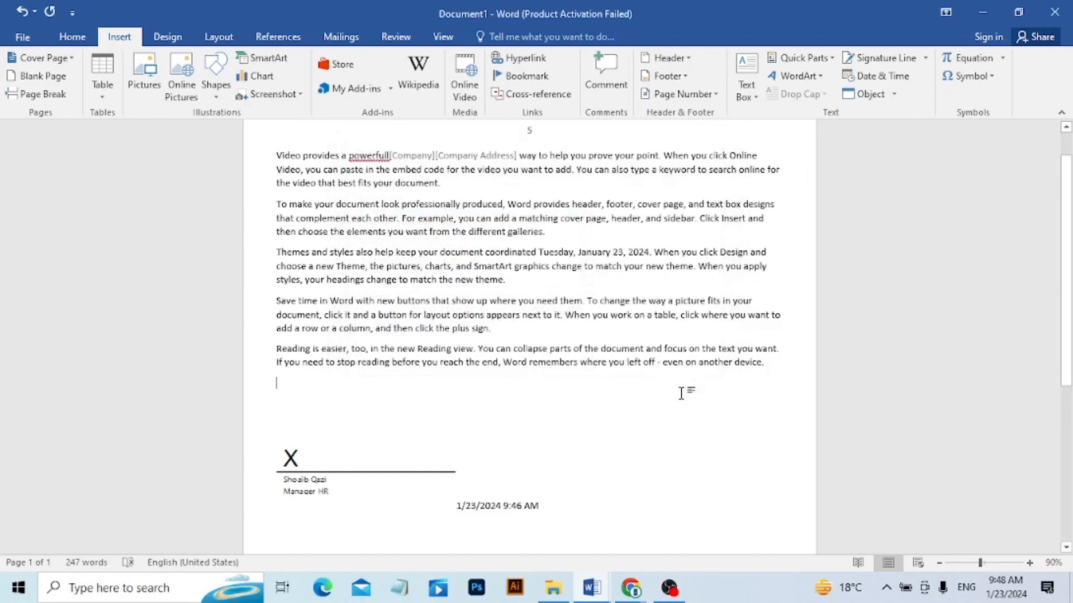
pyautogui.click(894, 97)
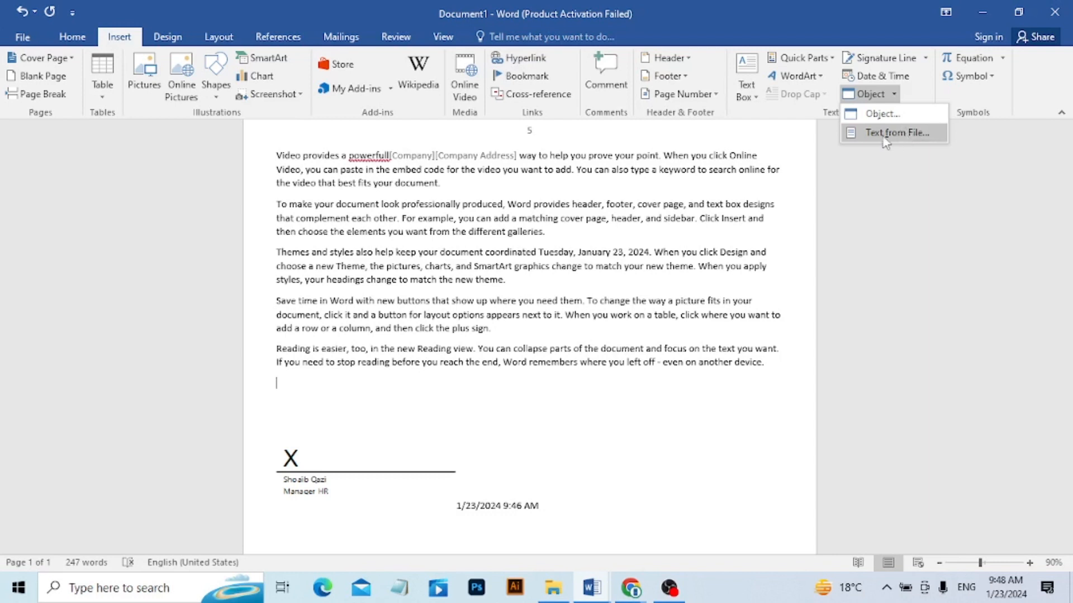
pyautogui.click(896, 134)
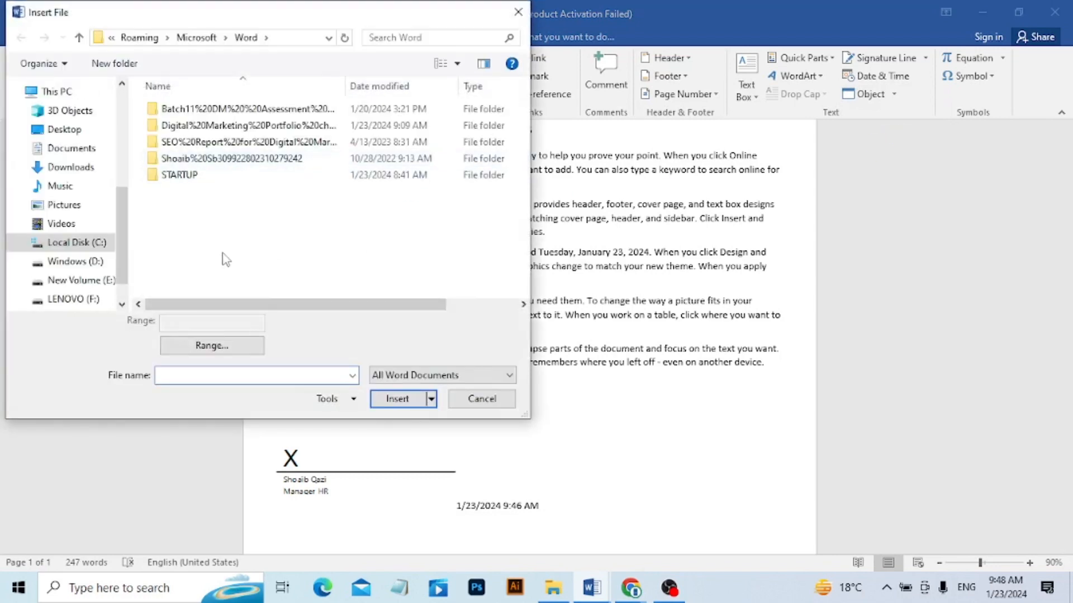
pyautogui.click(63, 267)
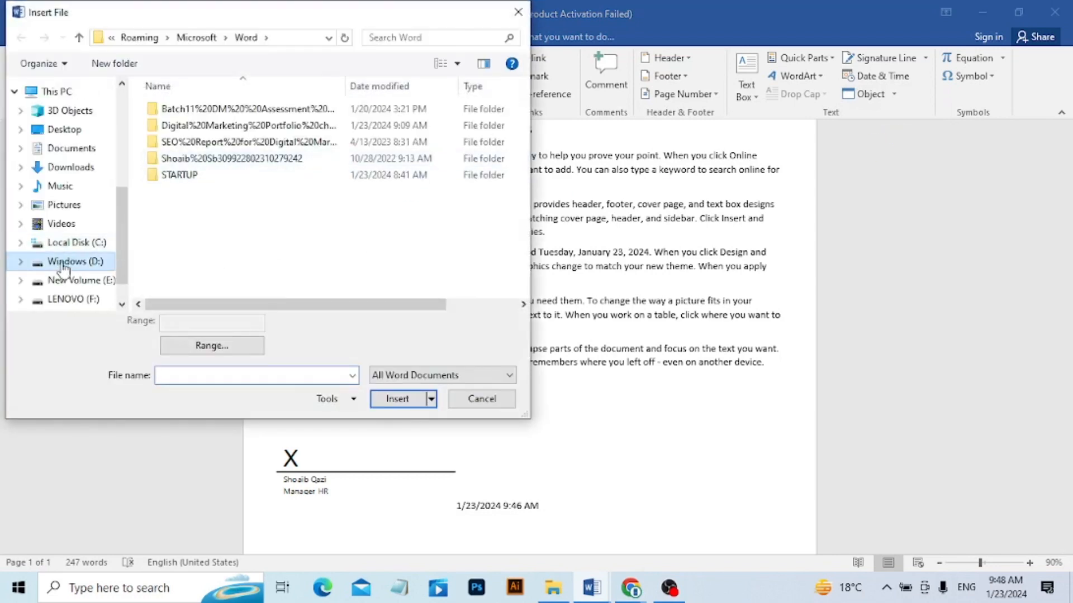
pyautogui.click(62, 171)
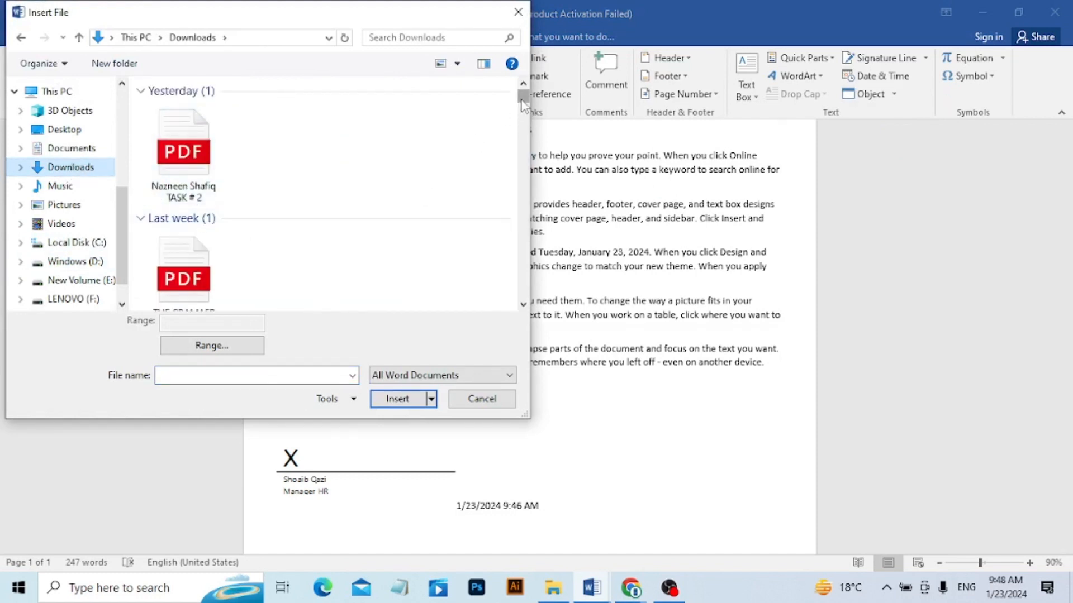
pyautogui.moveTo(523, 105); pyautogui.dragTo(525, 123)
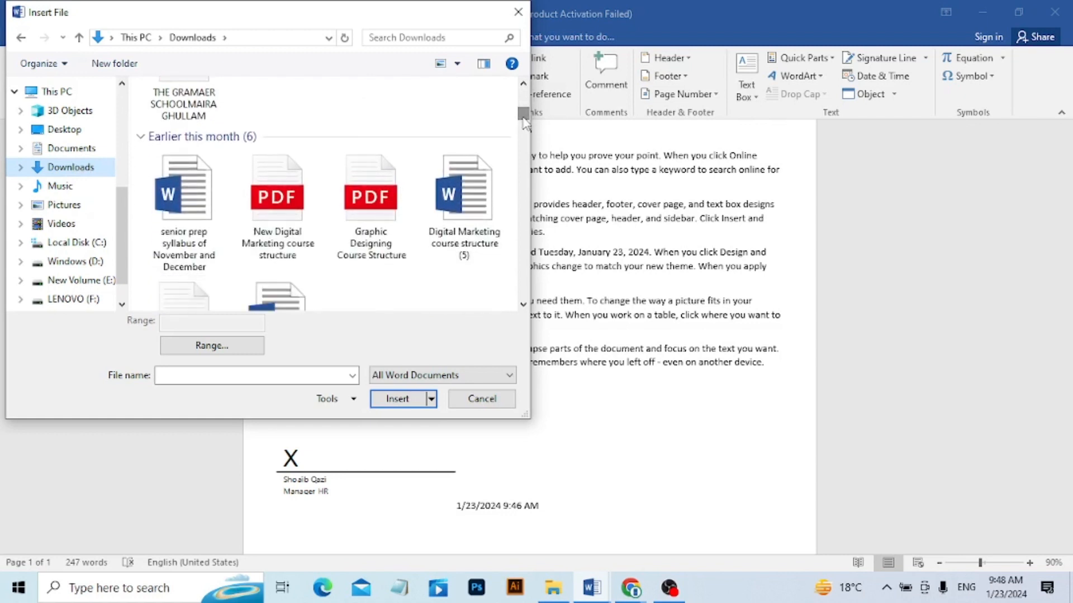
pyautogui.click(461, 190)
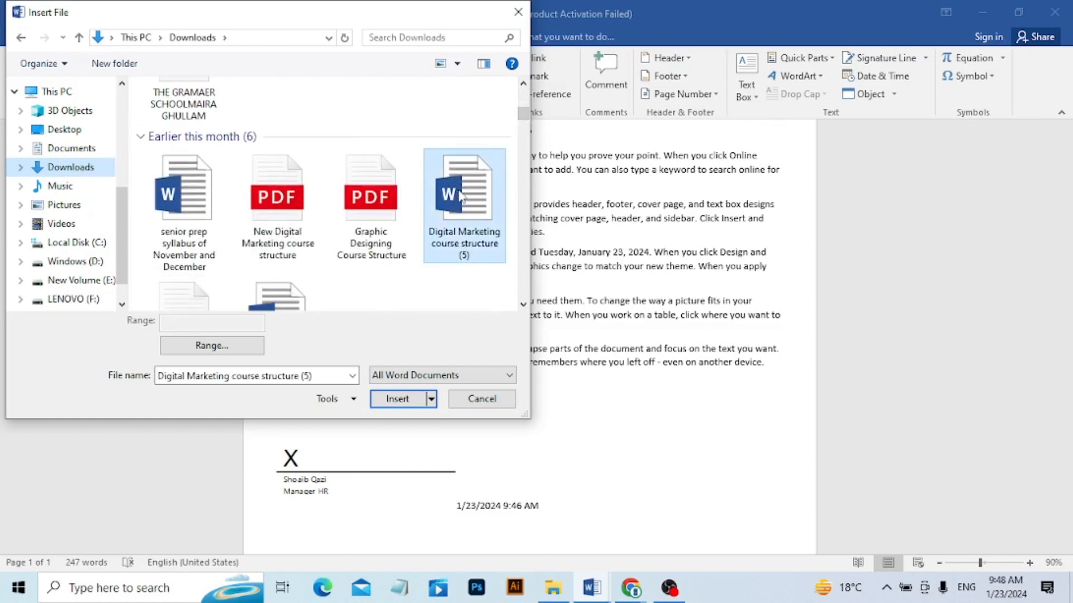
pyautogui.click(398, 399)
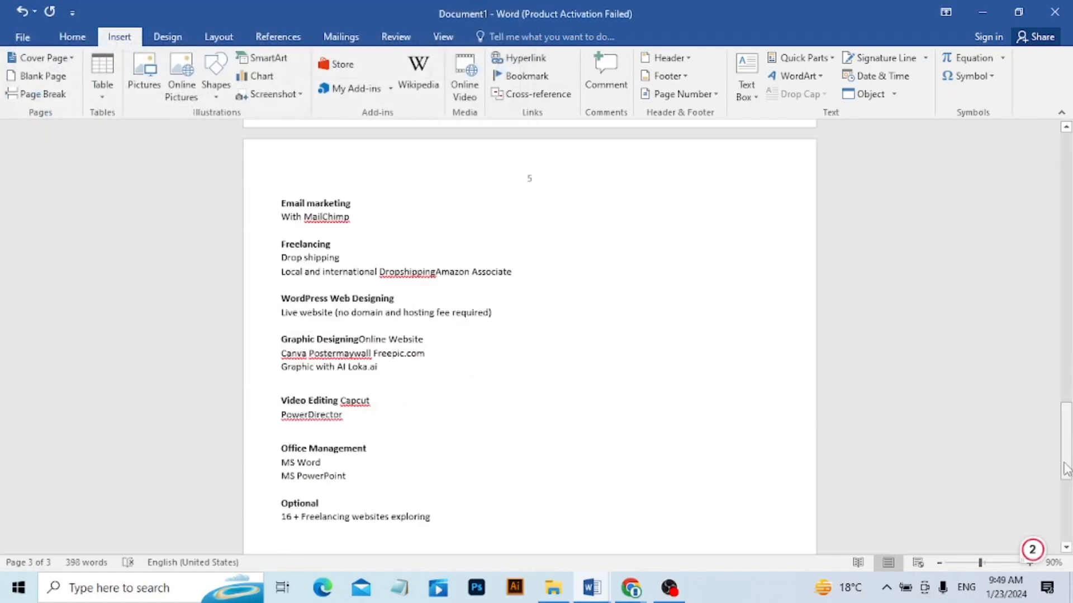
pyautogui.moveTo(1065, 469)
pyautogui.mouseDown()
pyautogui.moveTo(1059, 206)
pyautogui.moveTo(1066, 506)
pyautogui.moveTo(1067, 479)
pyautogui.mouseUp()
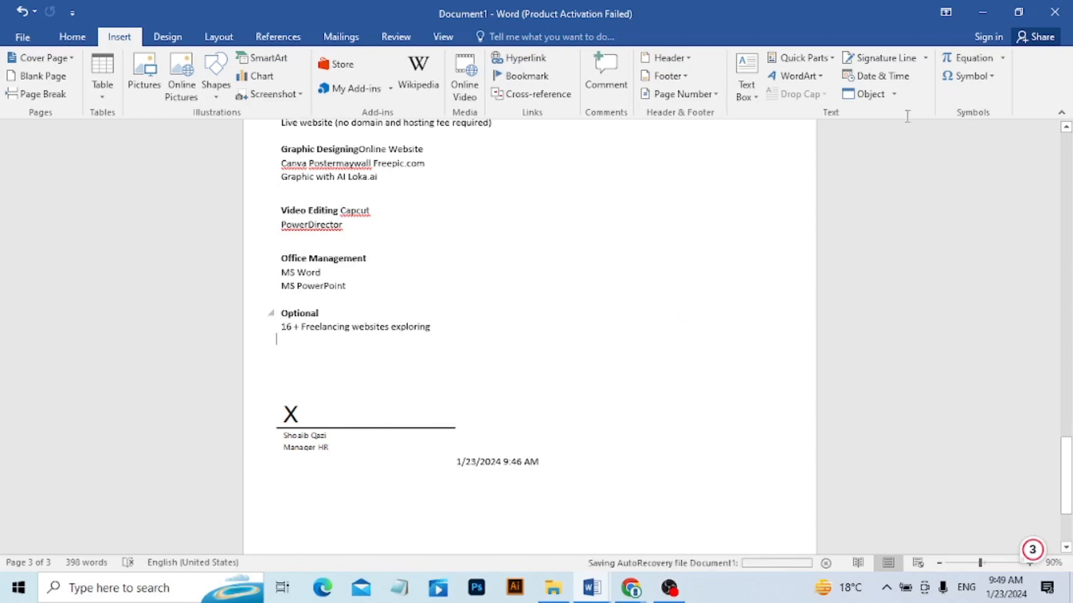
pyautogui.click(894, 94)
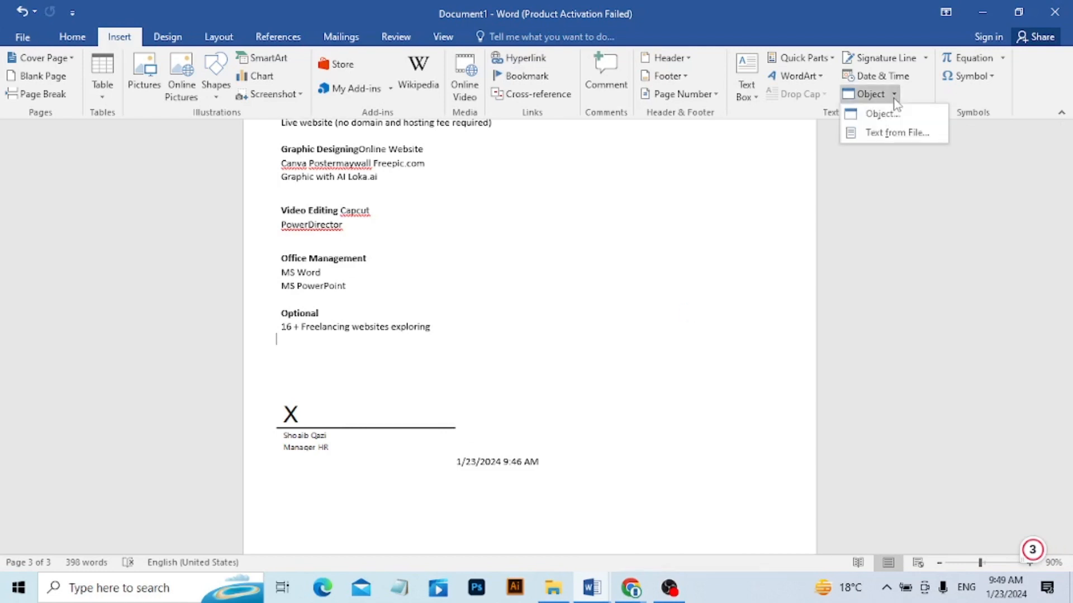
pyautogui.hotkey('ctrl', 'z')
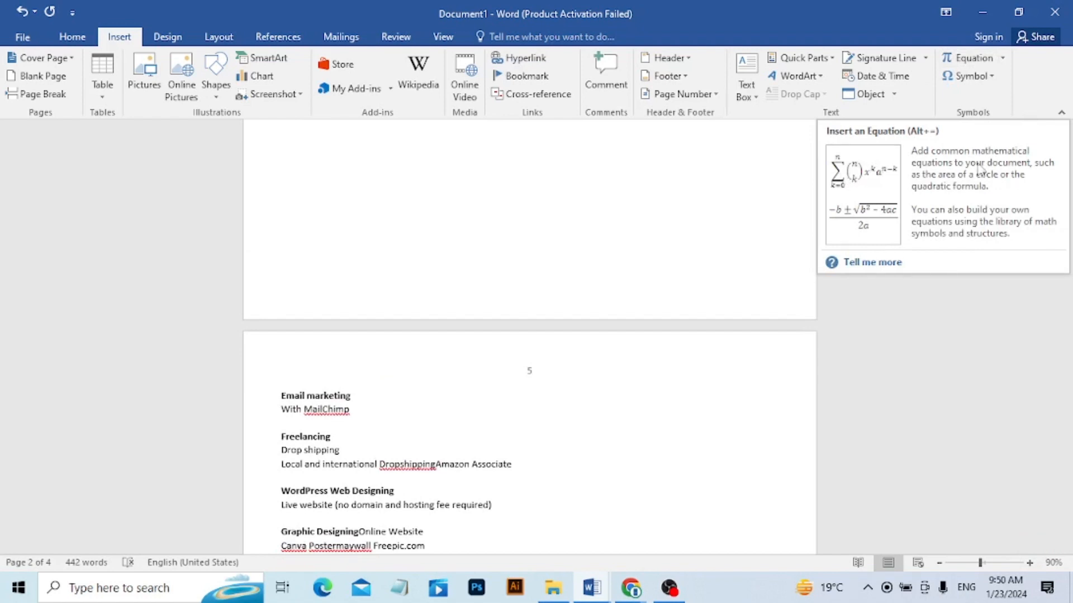
# Insert the decorative crossed symbol, found beside the trademark sign among the quick symbols, at the cursor.
pyautogui.click(992, 78)
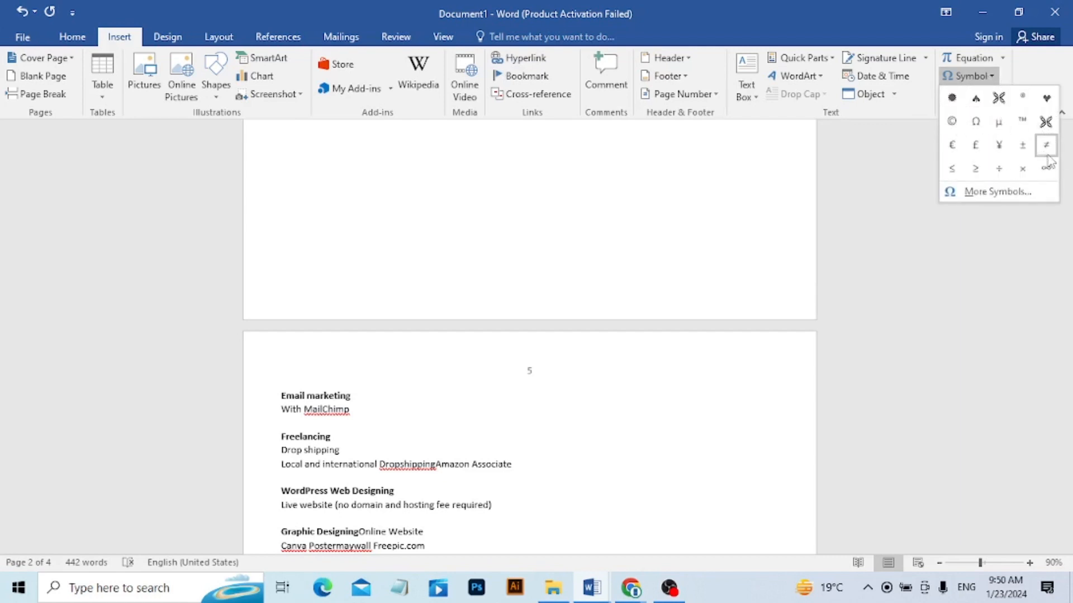
pyautogui.click(1046, 122)
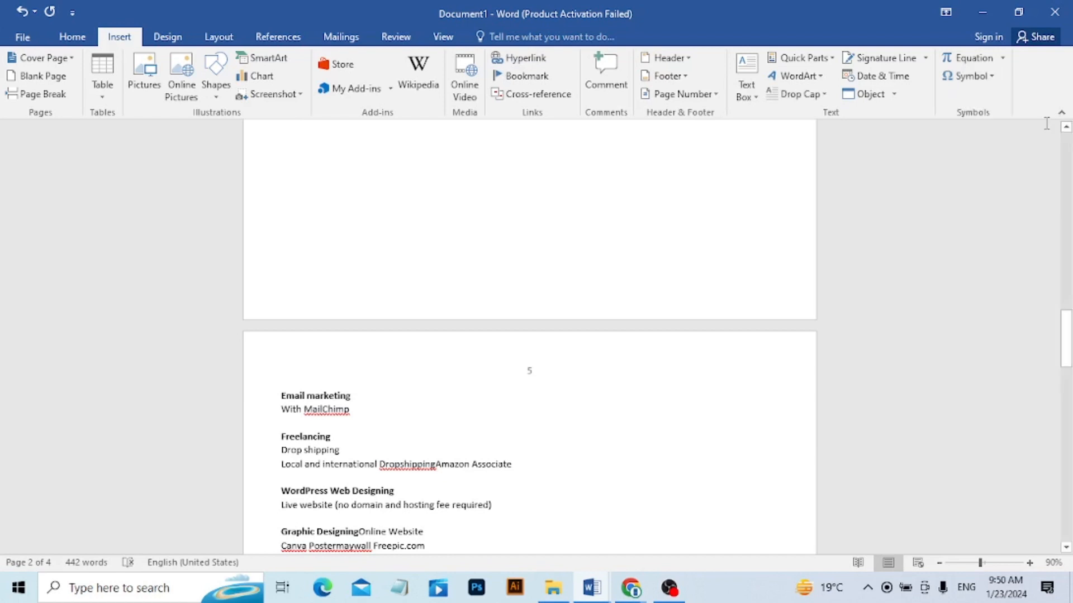
# Start a new line below the YouTube Channel section and insert the Wingdings scissors symbol, character code 34.
pyautogui.scroll(10, 1000, 319)
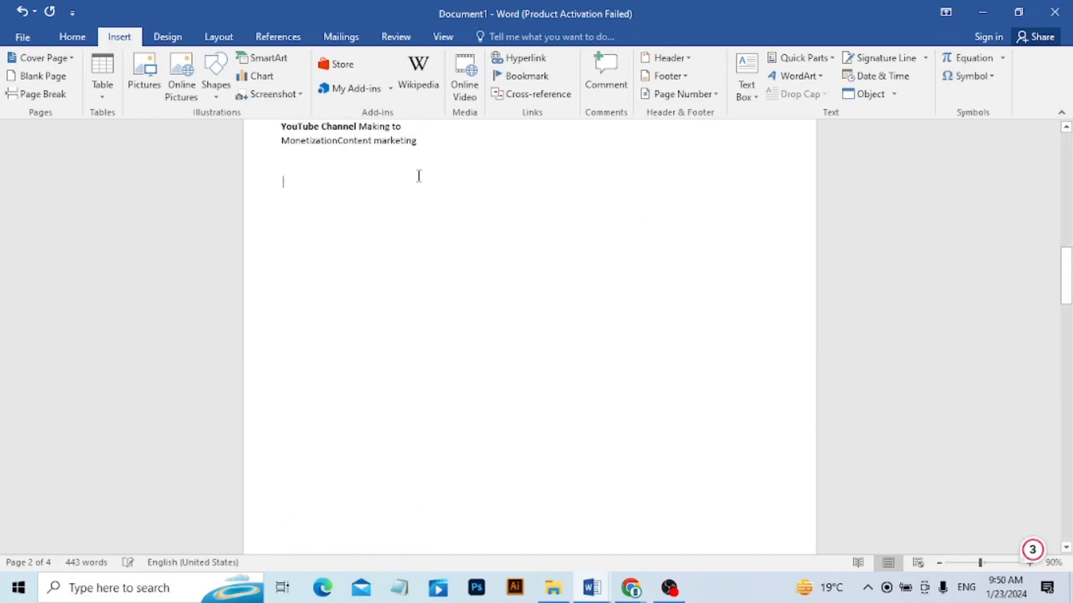
pyautogui.press('Return')
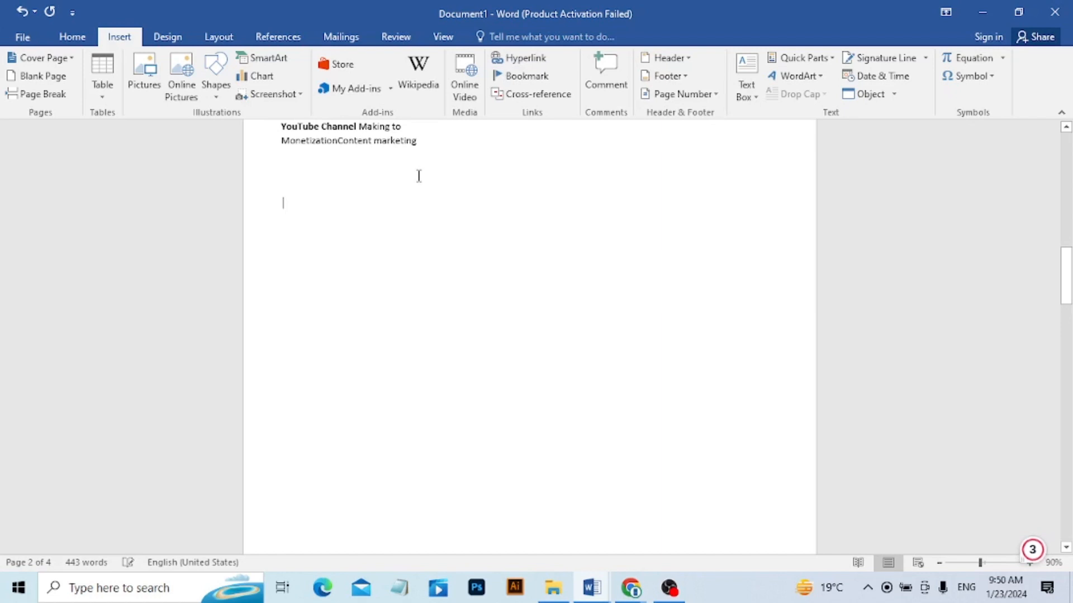
pyautogui.click(989, 78)
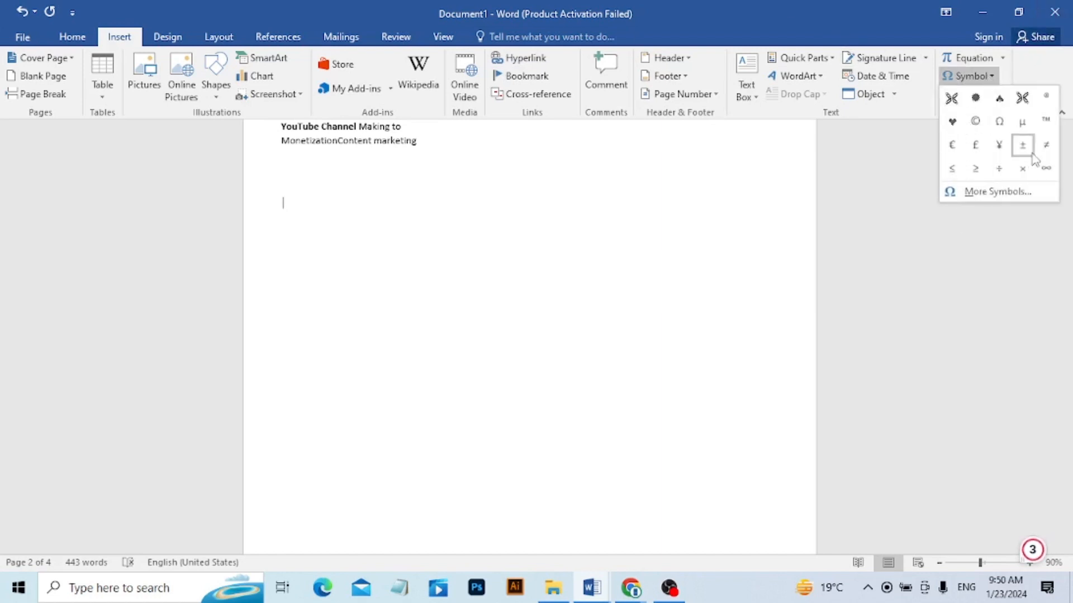
pyautogui.click(972, 192)
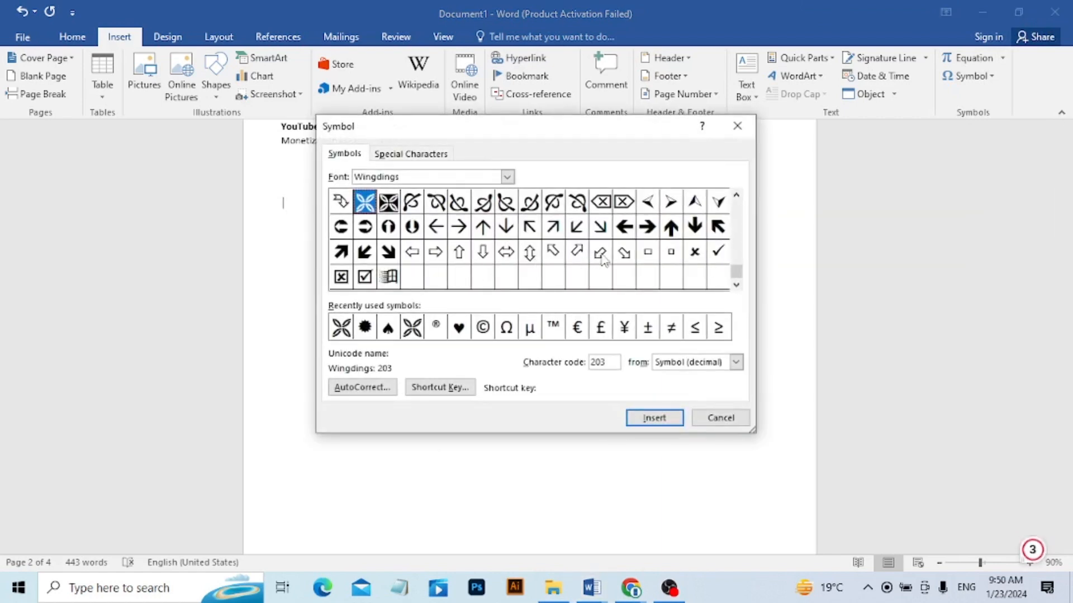
pyautogui.moveTo(736, 276)
pyautogui.mouseDown()
pyautogui.moveTo(737, 234)
pyautogui.moveTo(736, 259)
pyautogui.mouseUp()
pyautogui.click(736, 289)
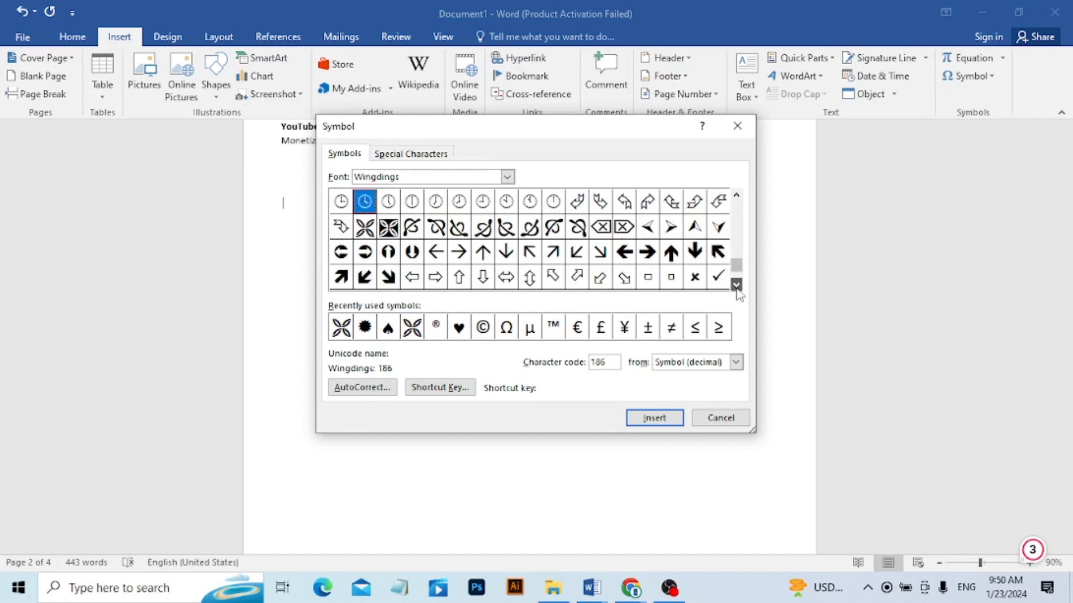
pyautogui.click(736, 289)
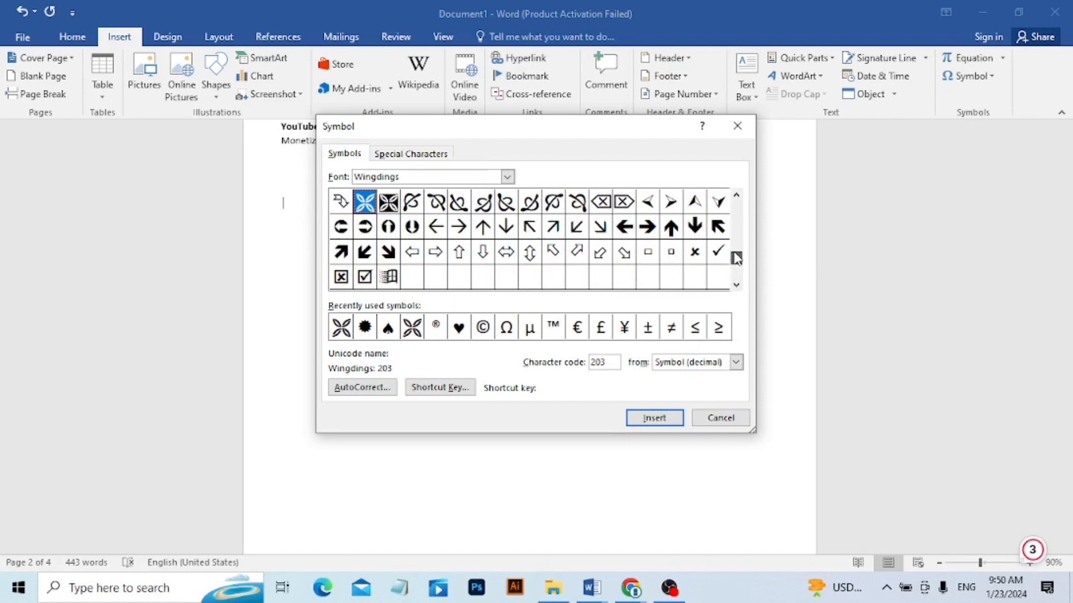
pyautogui.click(737, 256)
pyautogui.click(737, 257)
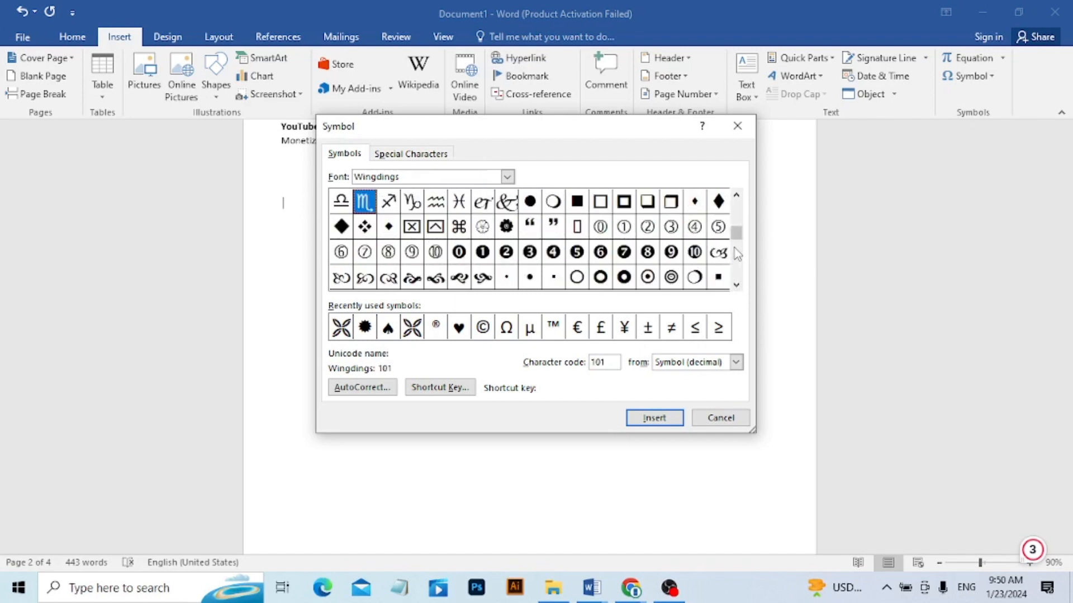
pyautogui.click(739, 224)
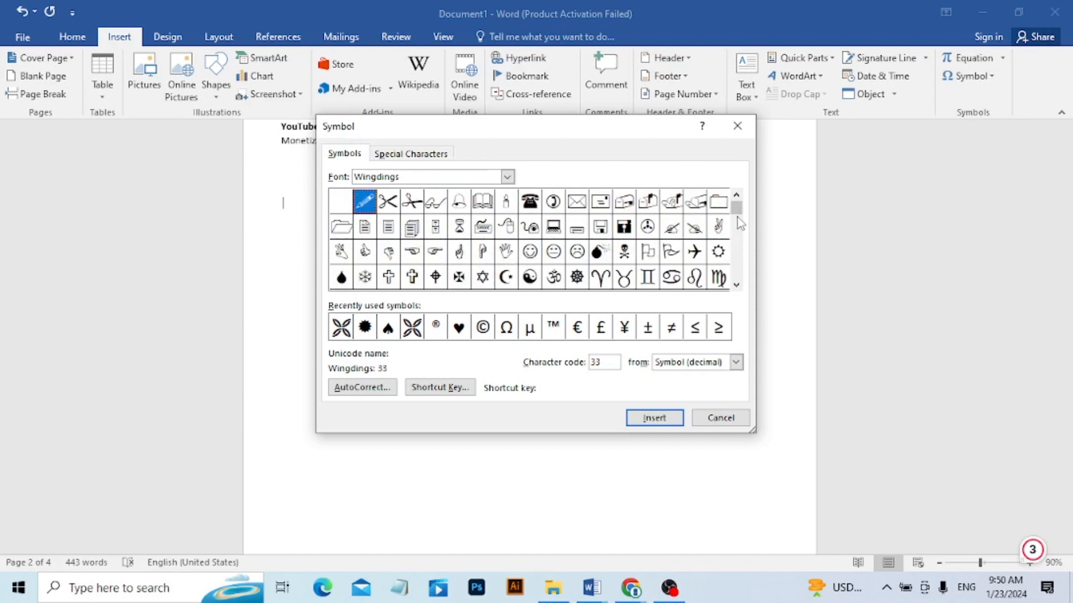
pyautogui.click(389, 204)
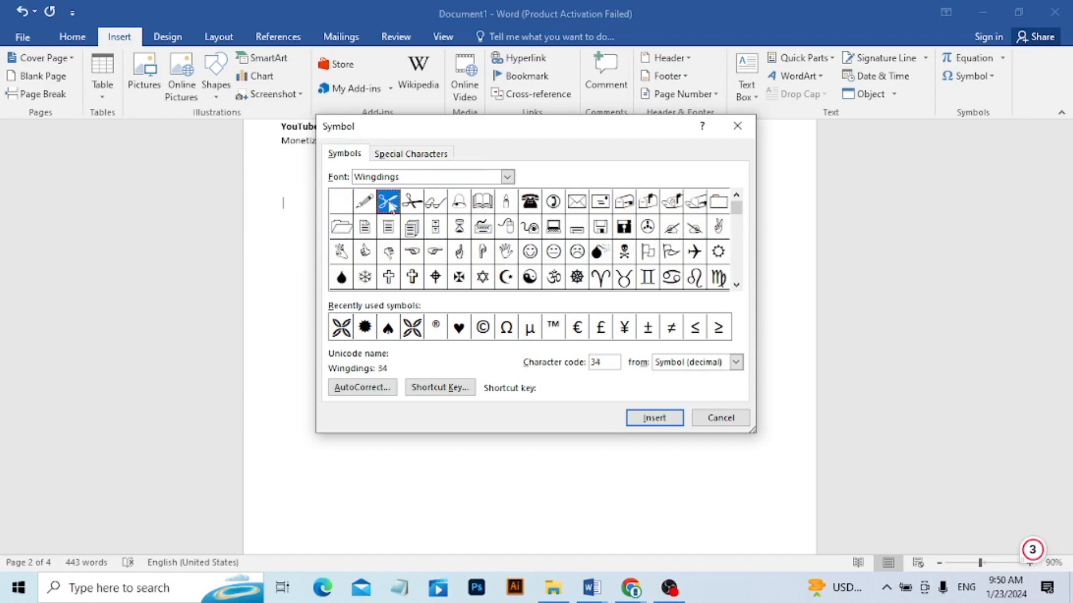
pyautogui.click(649, 425)
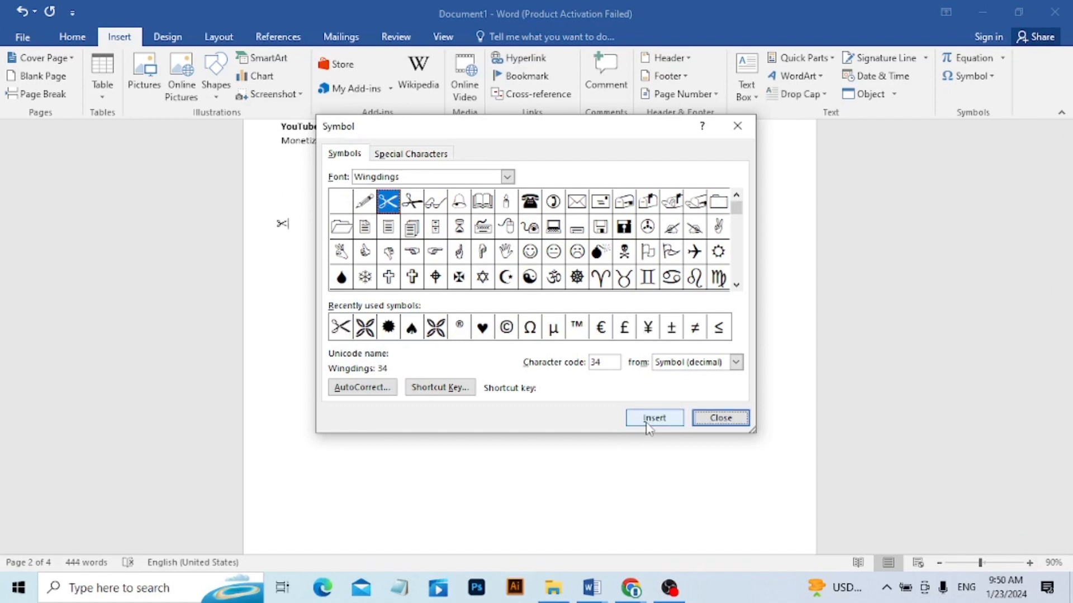
pyautogui.click(720, 419)
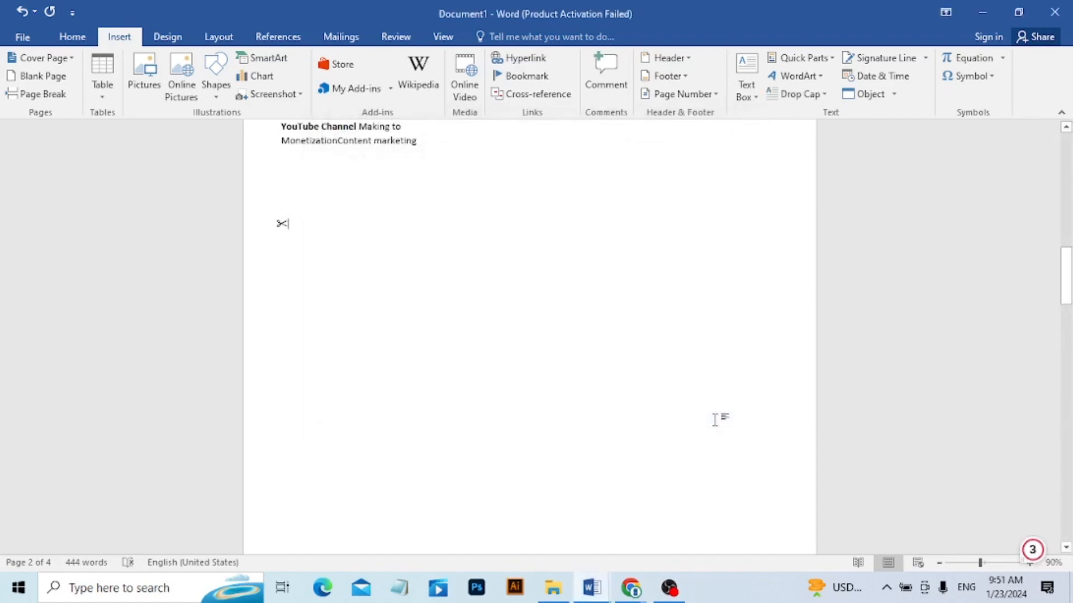
# Add a row of hyphens after the scissors symbol to form a cut line across the full text width.
pyautogui.write('-------------------')
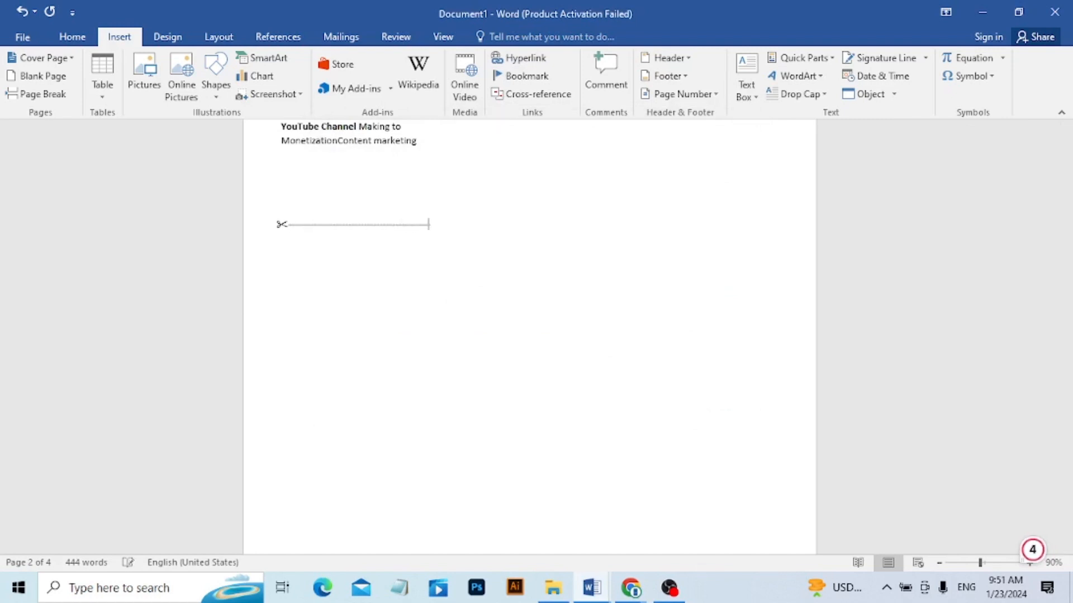
pyautogui.write('----------------------------------------')
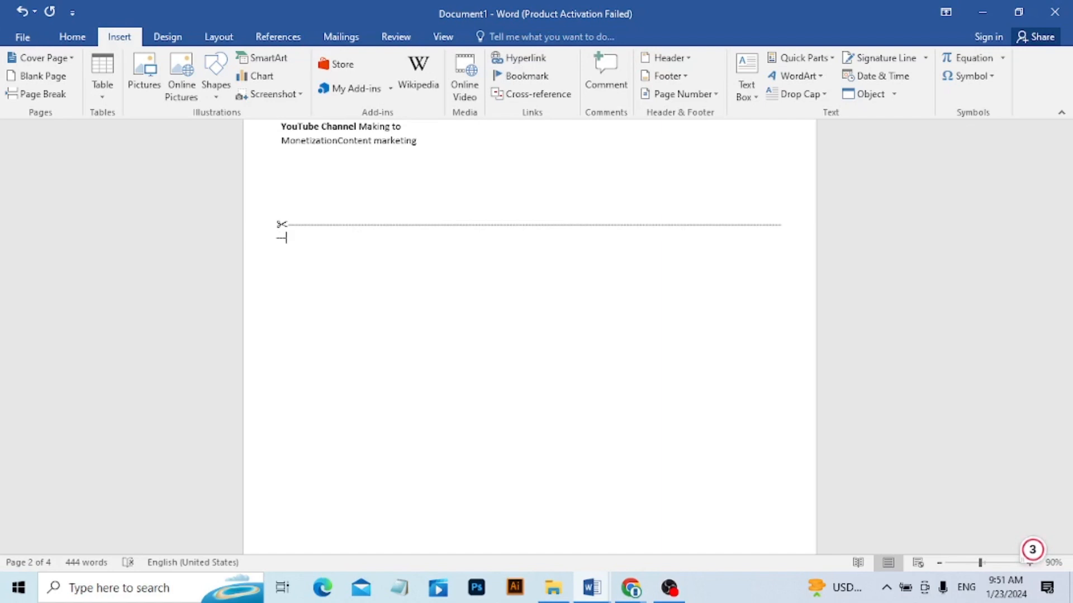
# Undo the forward deletions and the surplus hyphens so the cut line ends on its first line.
pyautogui.press('Delete')
pyautogui.press('Delete')
pyautogui.press('Delete')
pyautogui.press('Delete')
pyautogui.press('Delete')
pyautogui.press('Delete')
pyautogui.press('Delete')
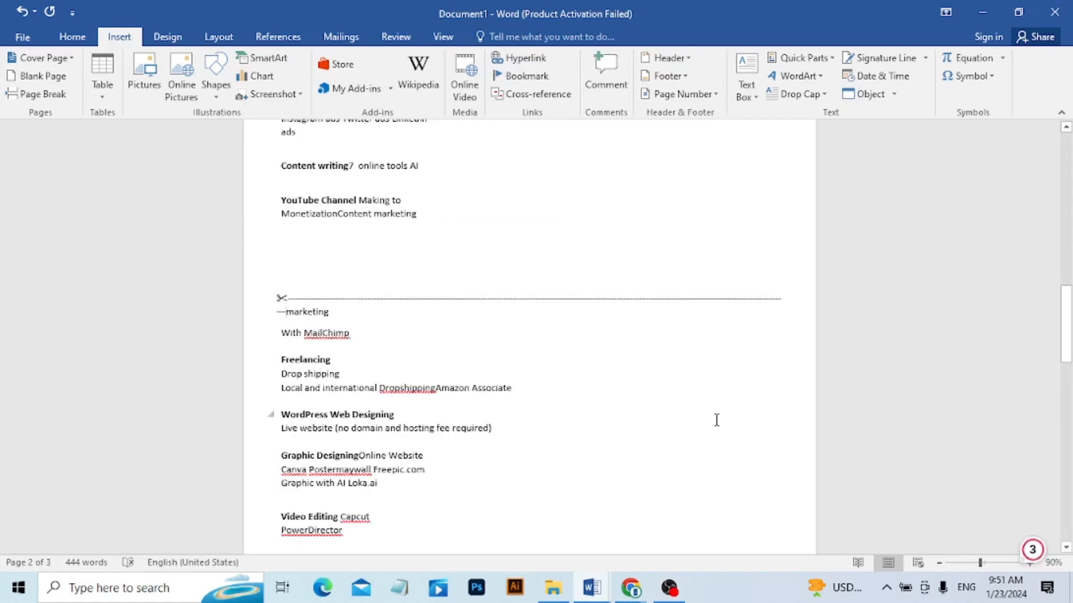
pyautogui.hotkey('ctrl', 'z')
pyautogui.hotkey('ctrl', 'z')
pyautogui.hotkey('ctrl', 'z')
pyautogui.hotkey('ctrl', 'z')
pyautogui.hotkey('ctrl', 'z')
pyautogui.hotkey('ctrl', 'z')
pyautogui.hotkey('ctrl', 'z')
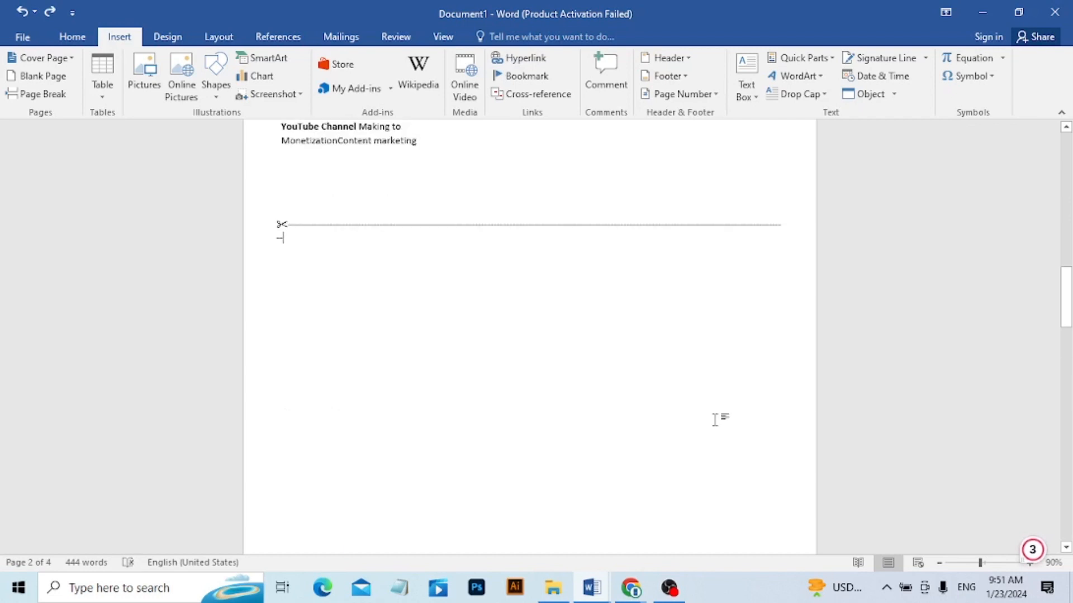
pyautogui.hotkey('ctrl', 'z')
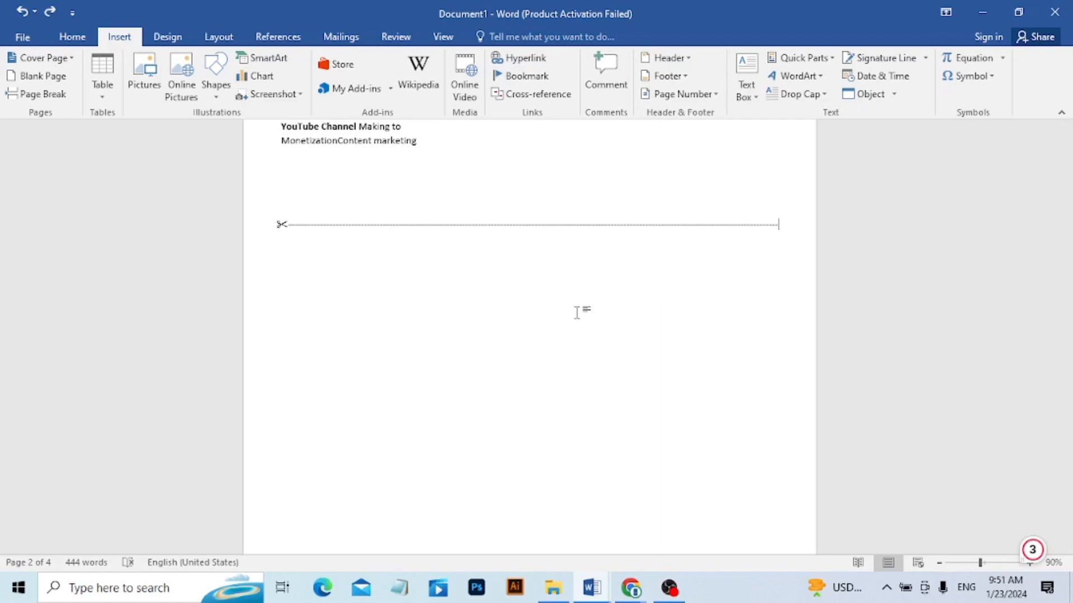
# Open the full symbol collection to review the other symbols available for insertion.
pyautogui.click(969, 76)
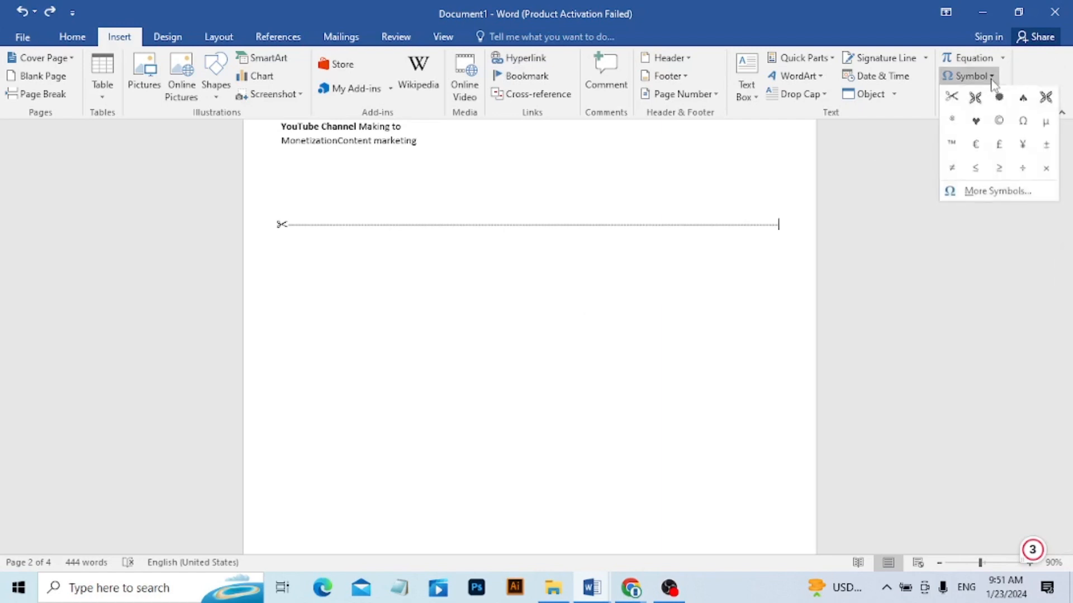
pyautogui.click(991, 192)
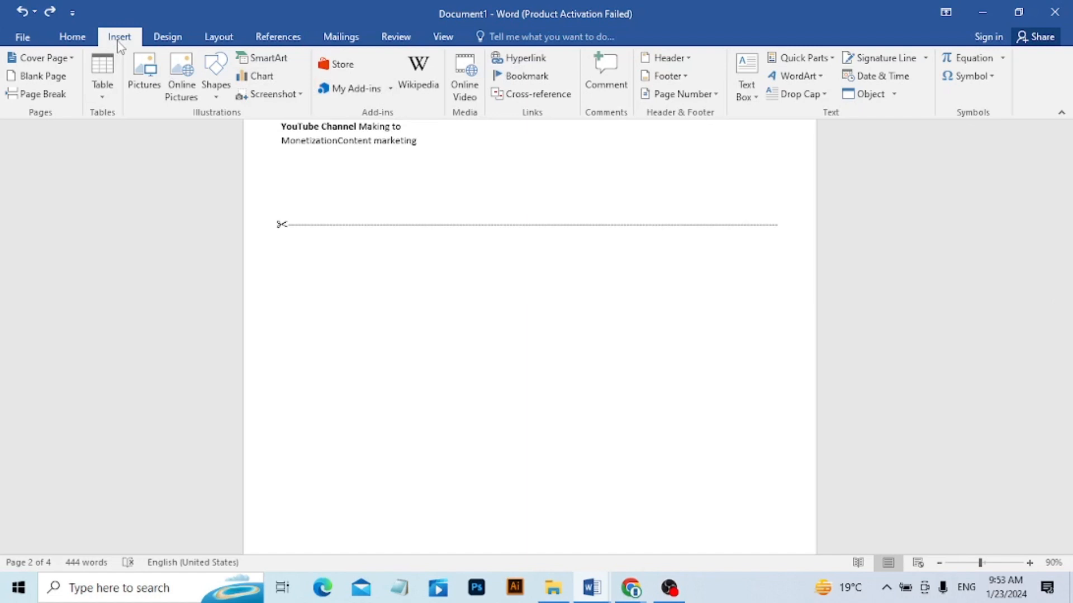
pyautogui.click(174, 41)
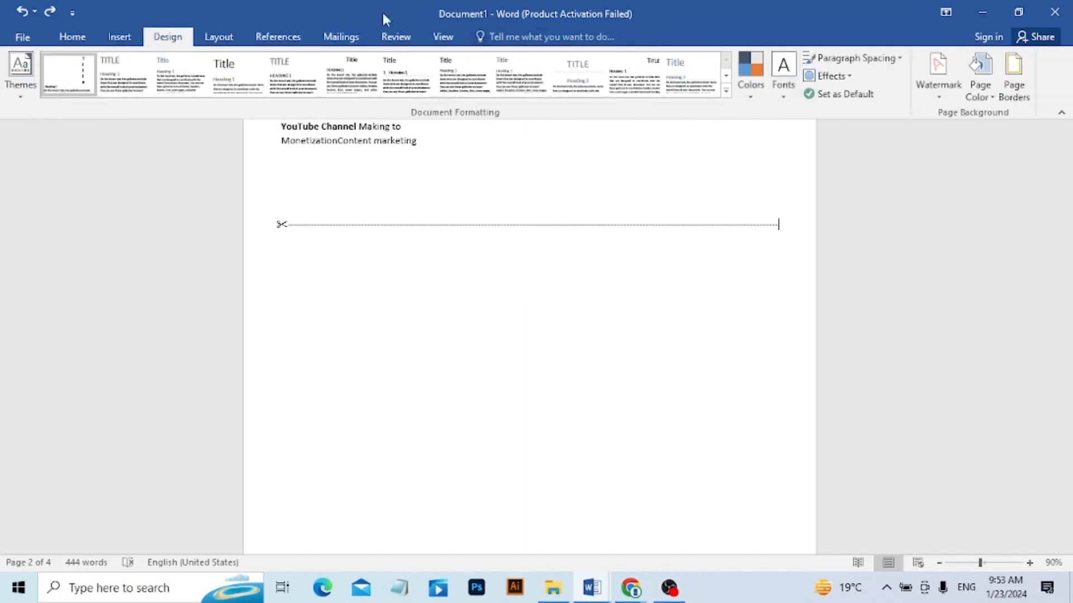
pyautogui.click(228, 41)
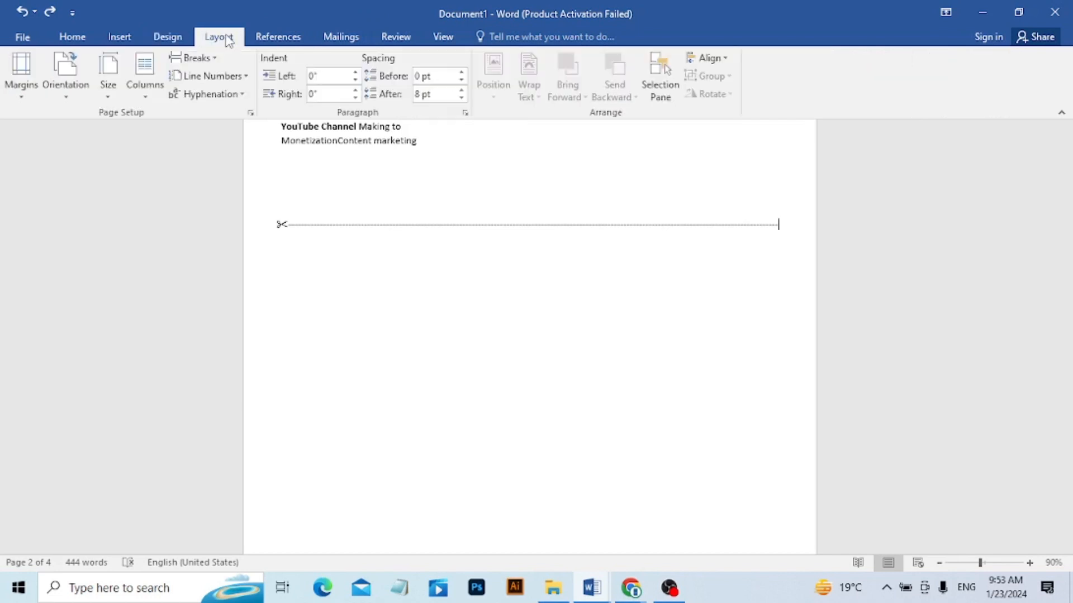
pyautogui.click(124, 39)
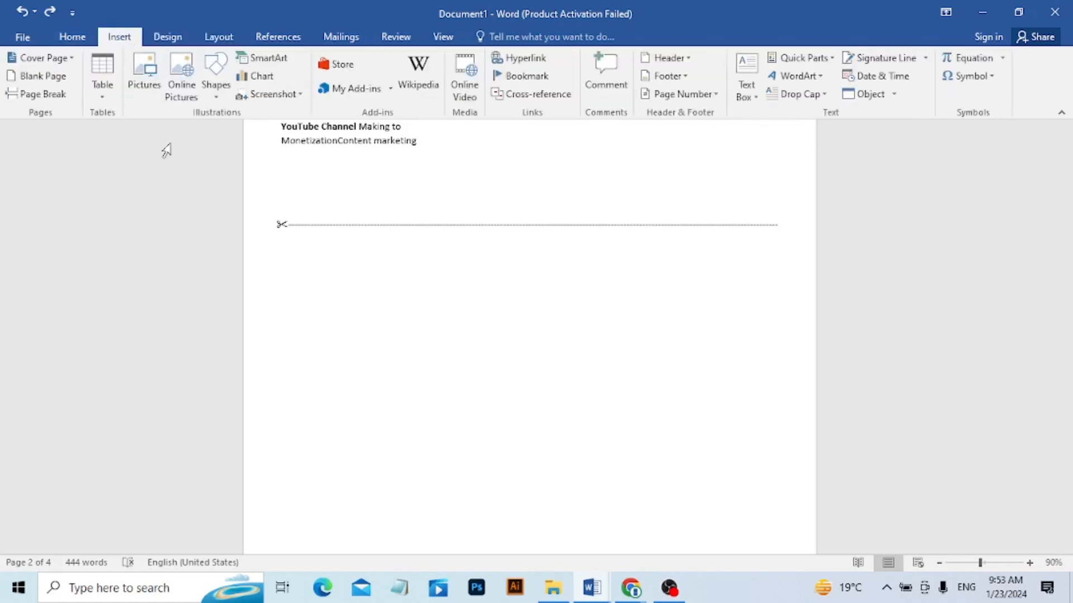